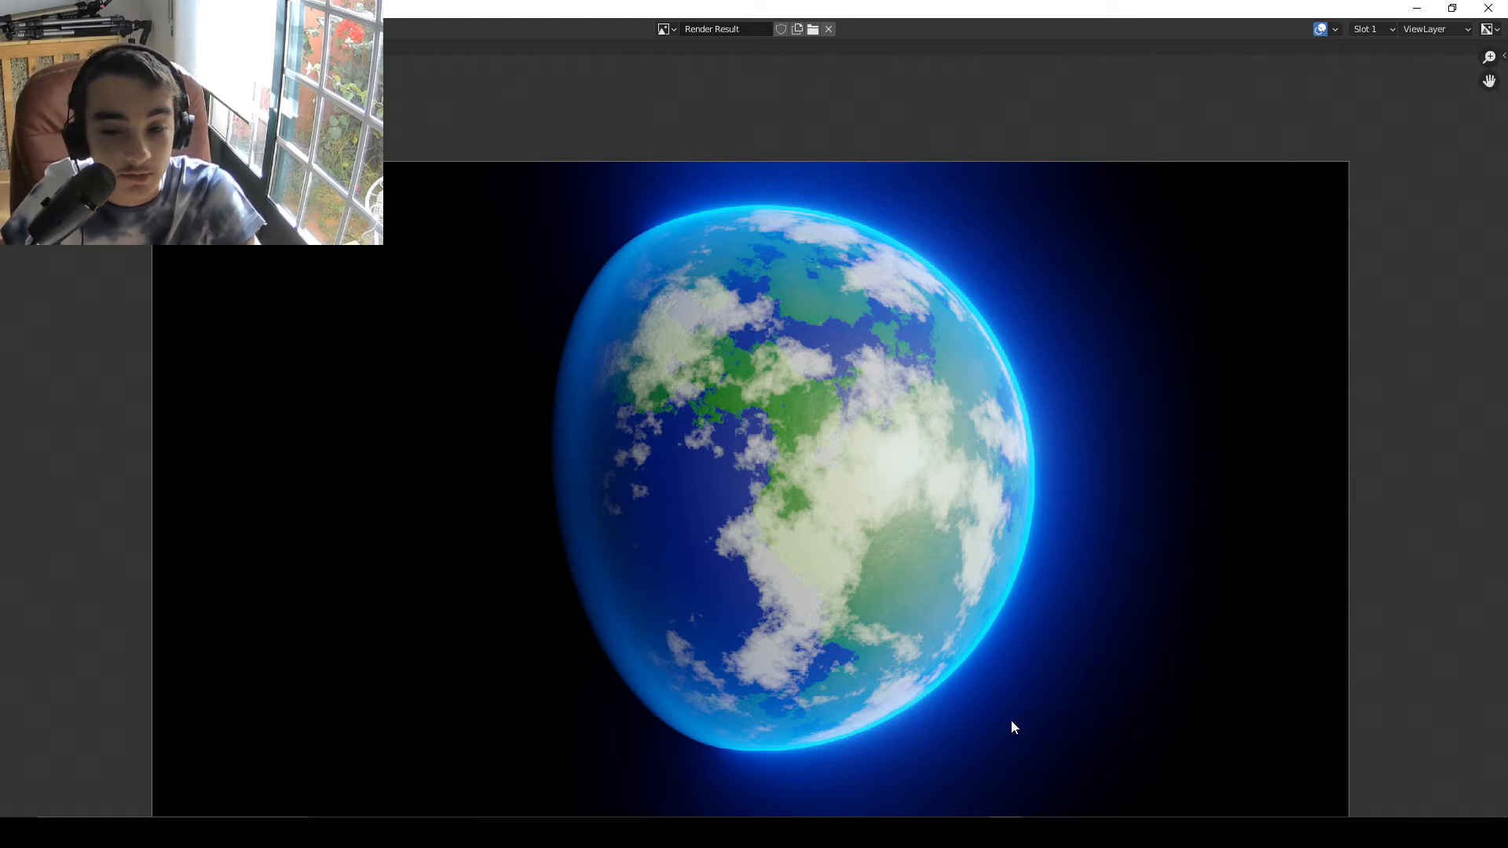
- Close the render and delete the atmosphere's Layer Weight, ColorRamp and following Mix nodes, keeping the planet's remaining nodes connected
key("Escape")
scroll(440, 482, "down", 3)
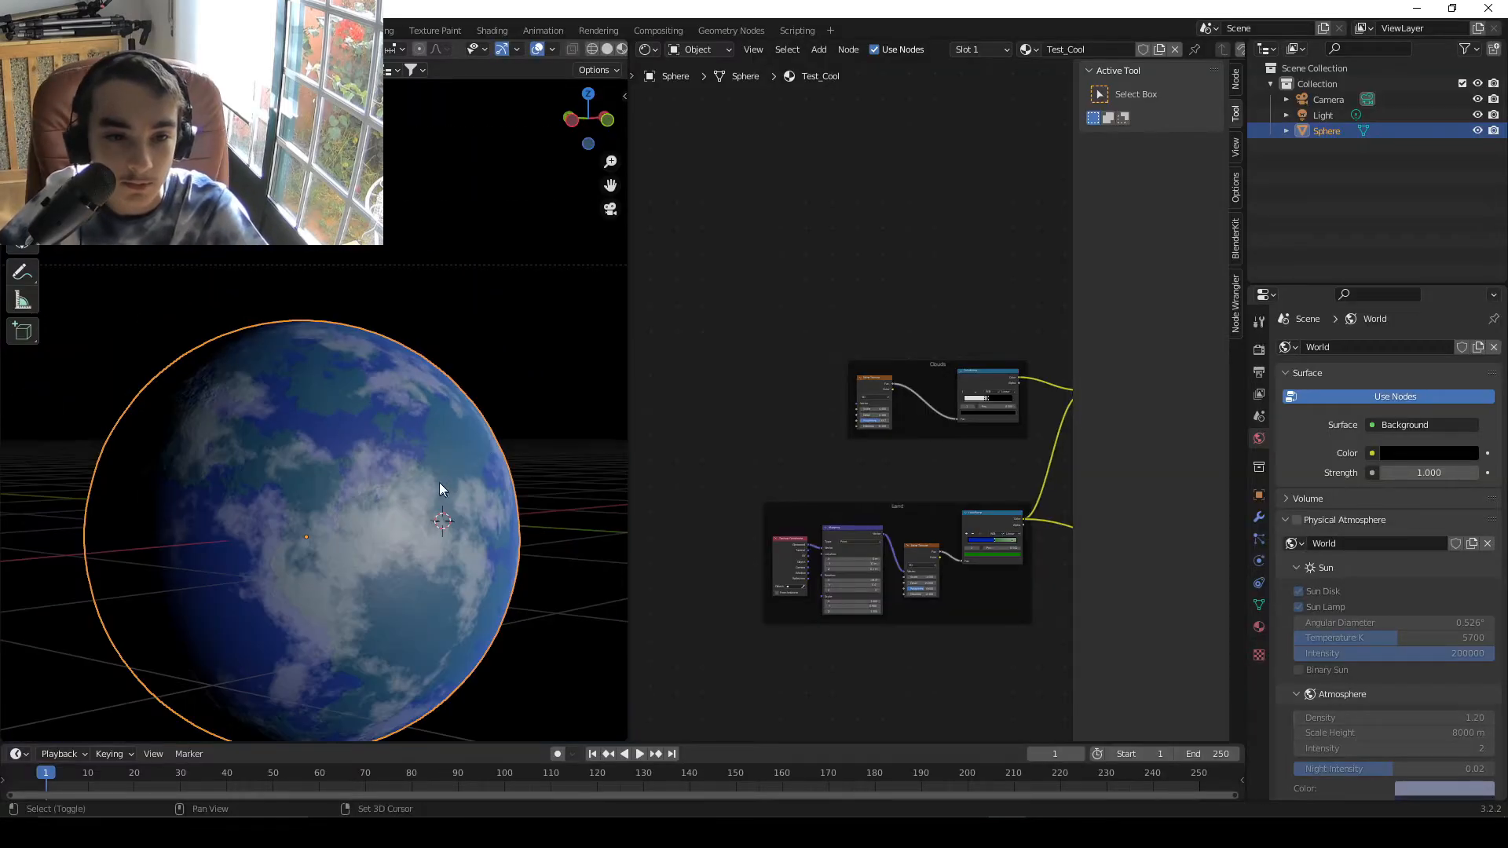
scroll(436, 308, "up", 5)
middle_click_drag(353, 512, 486, 370)
middle_click_drag(794, 469, 655, 576)
middle_click_drag(936, 538, 835, 516)
scroll(834, 516, "up", 5)
left_click(874, 467)
left_click(752, 539, "shift")
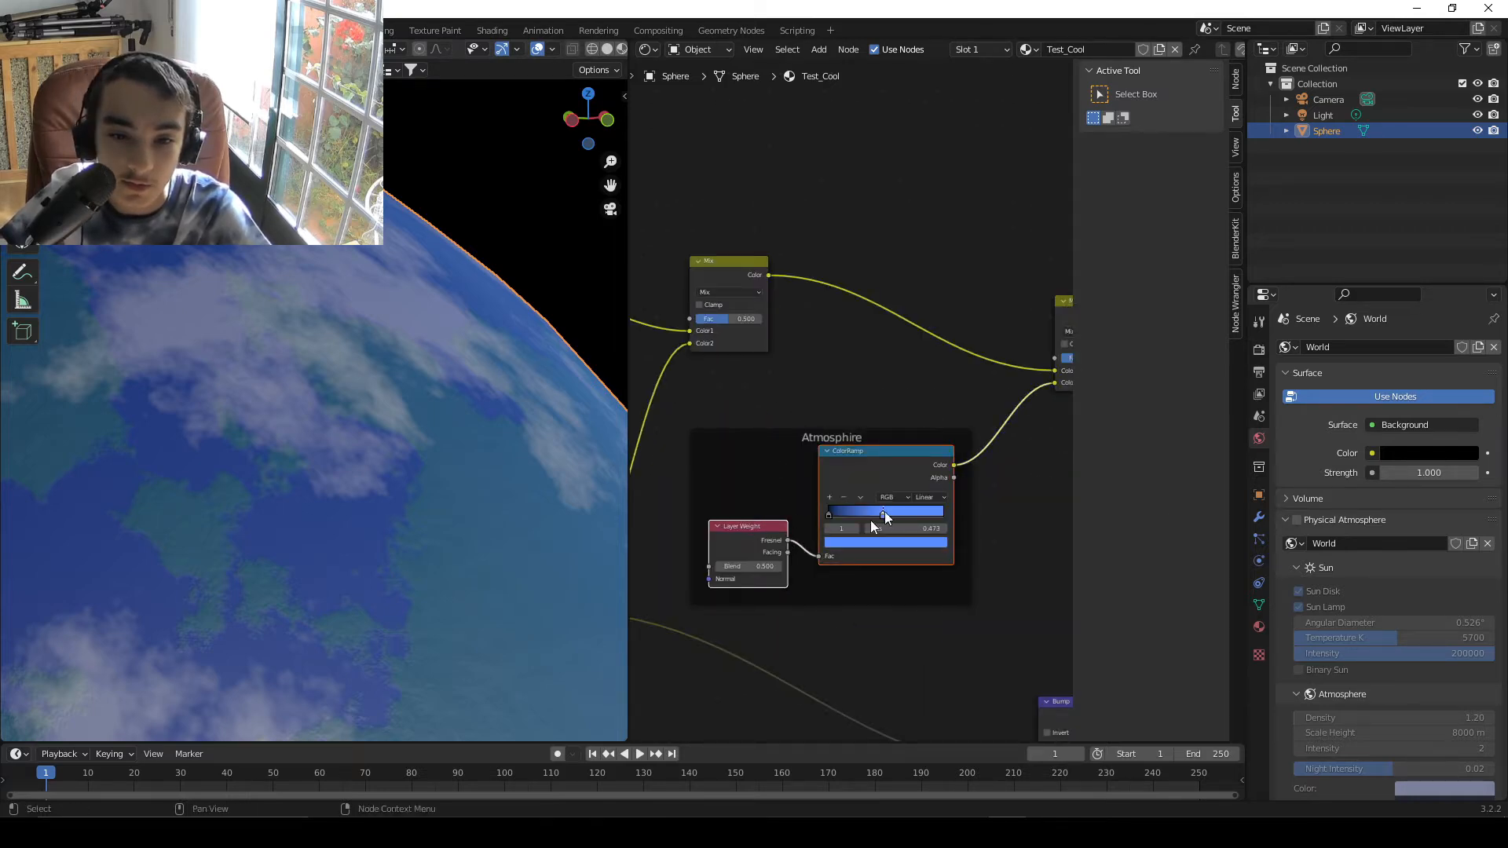
middle_click_drag(881, 482, 827, 517)
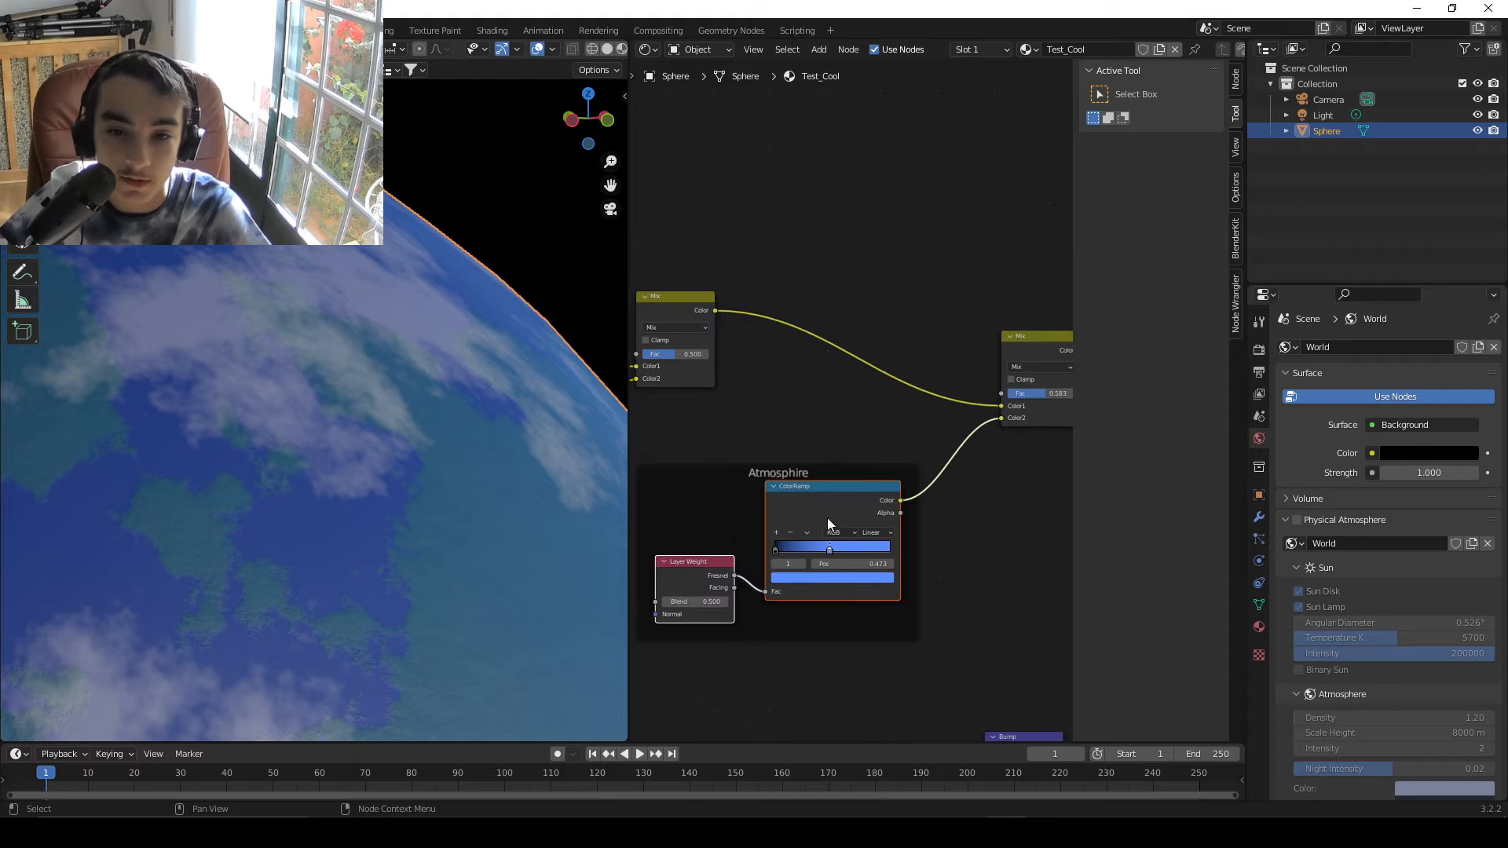
left_click(1023, 344, "shift")
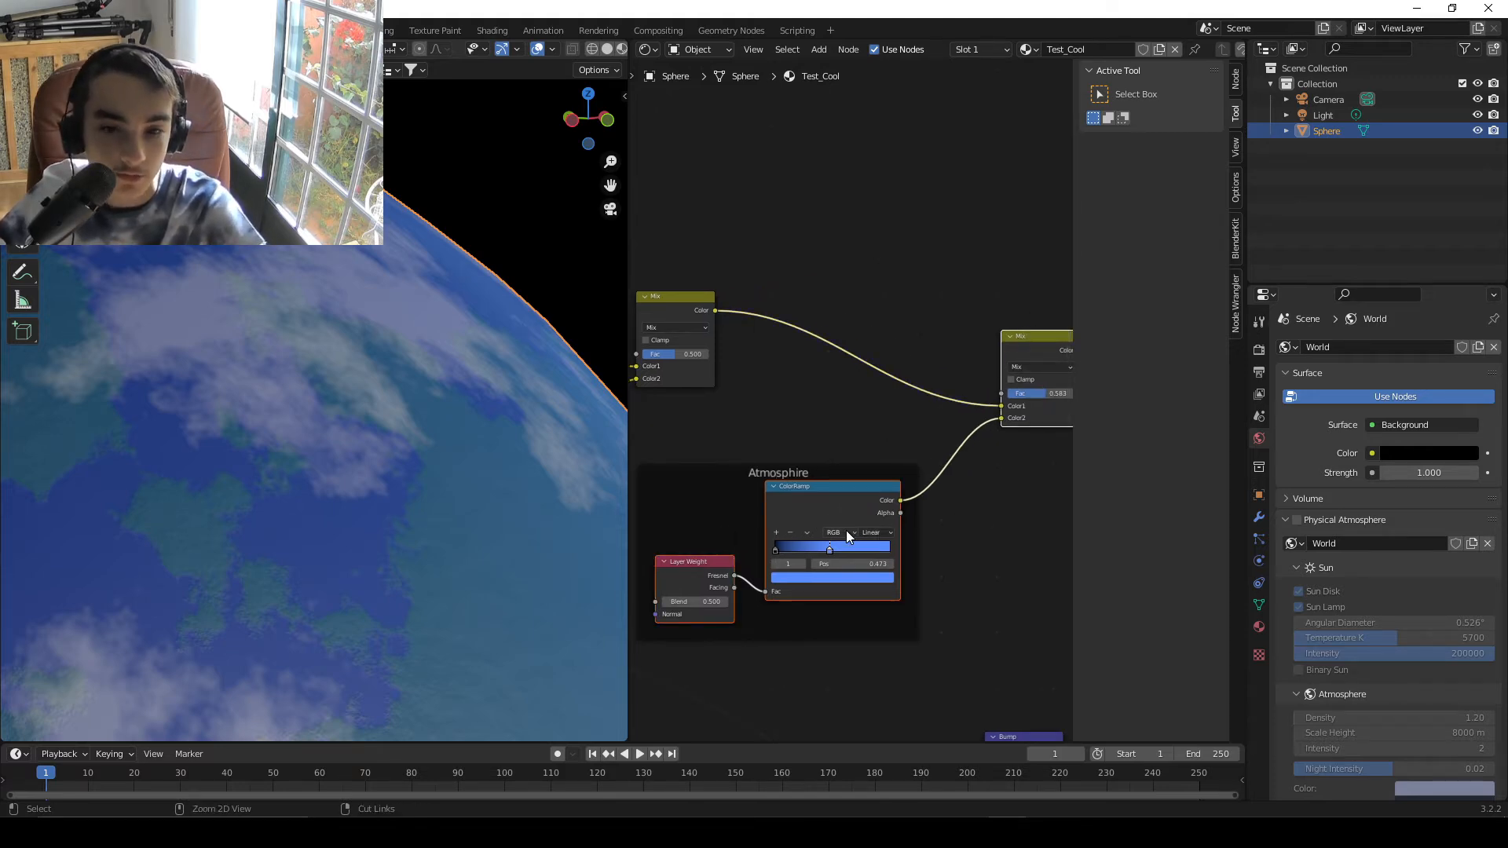
key("ctrl+x")
middle_click_drag(791, 495, 814, 568)
scroll(813, 568, "down", 3)
scroll(367, 430, "down", 3)
scroll(366, 438, "down", 5)
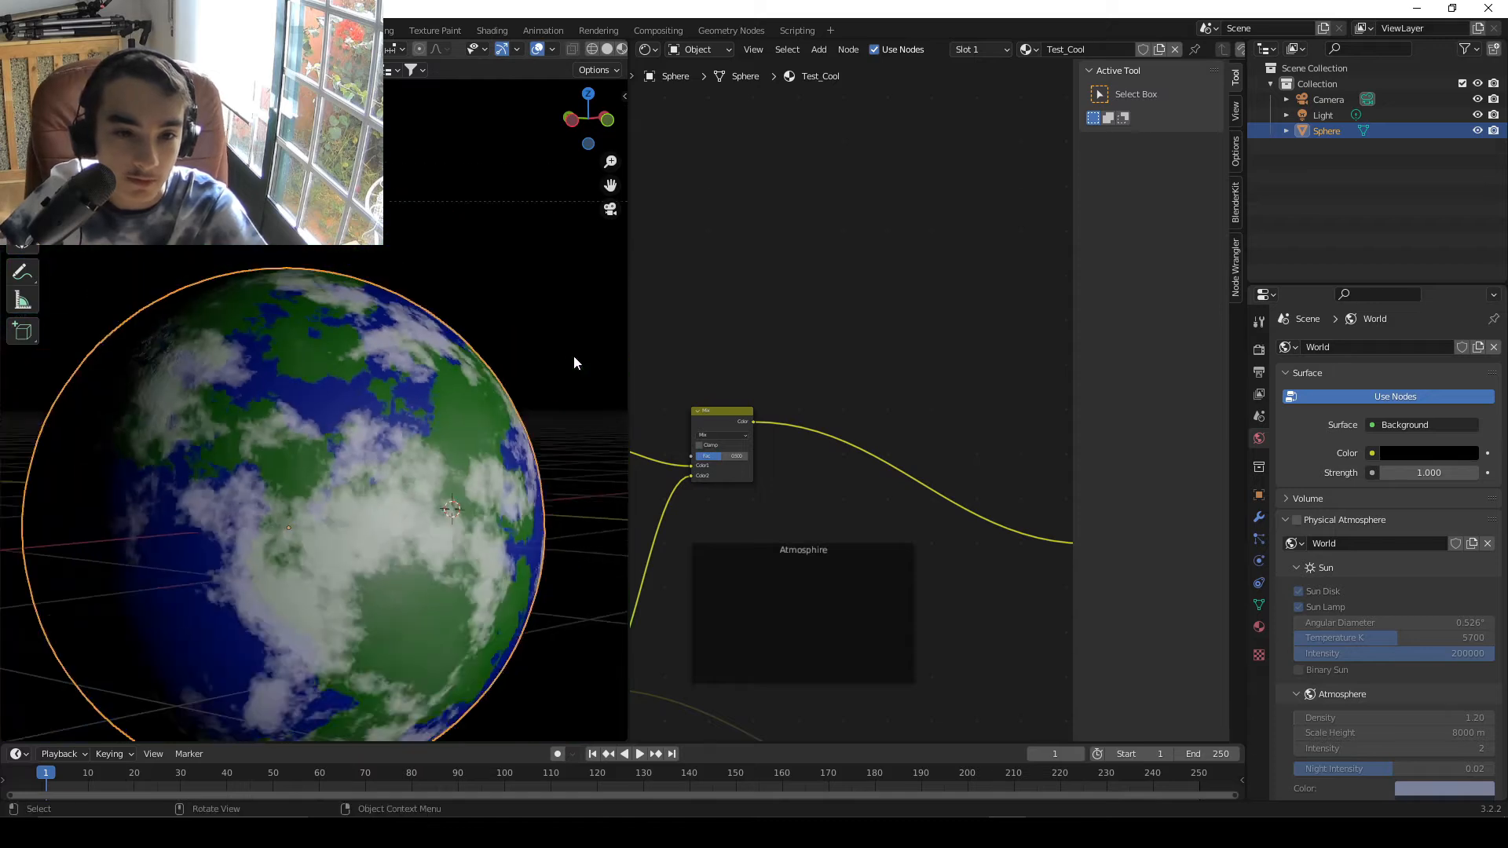
- Look up "node" among the add-ons in the preferences, and close the preferences window
left_click(34, 30)
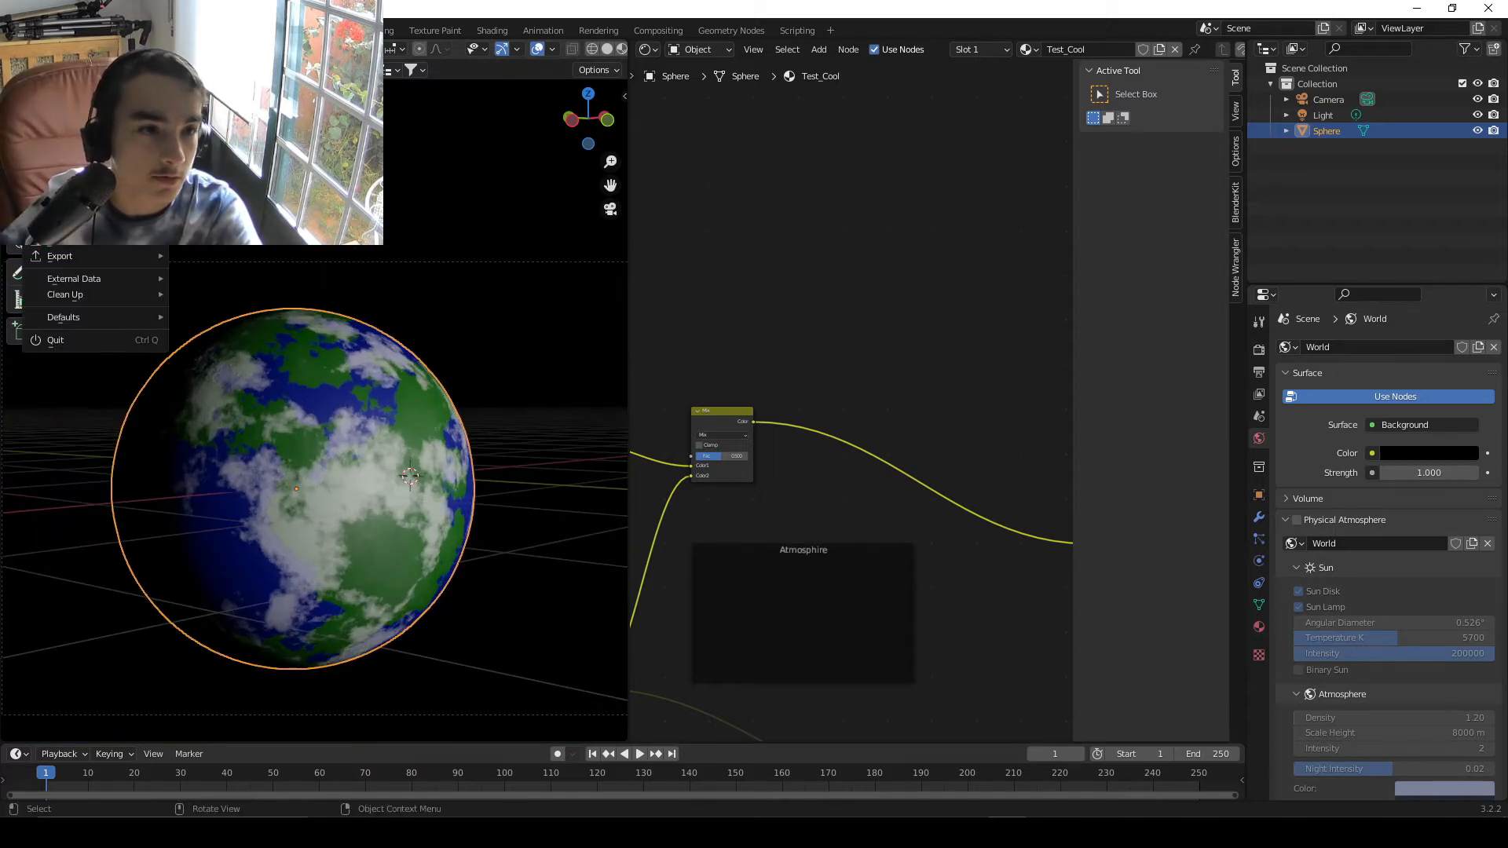
left_click(64, 30)
left_click(121, 253)
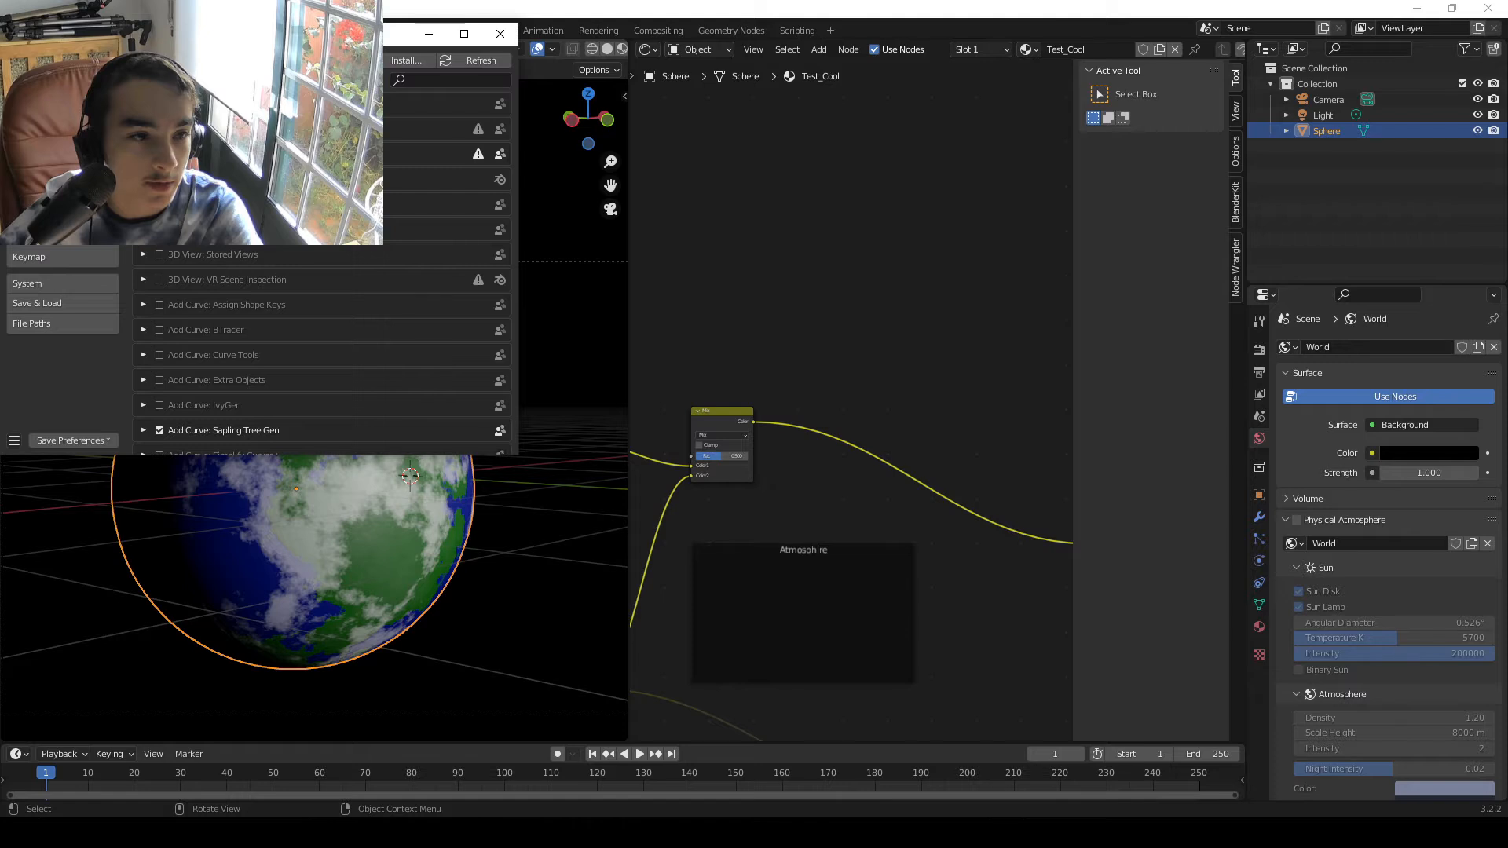
left_click(416, 82)
type("node")
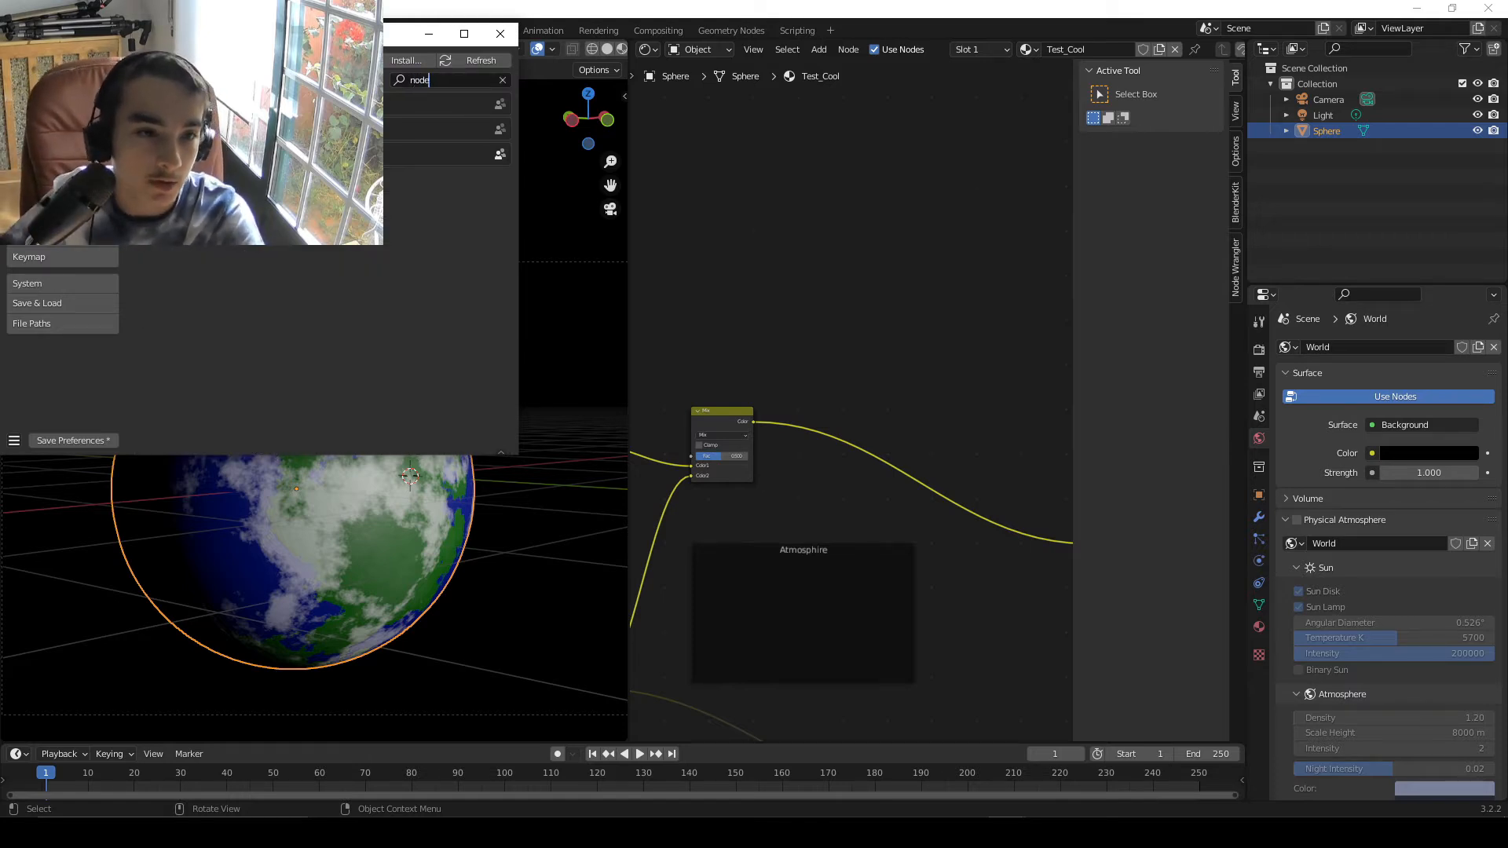
left_click(500, 33)
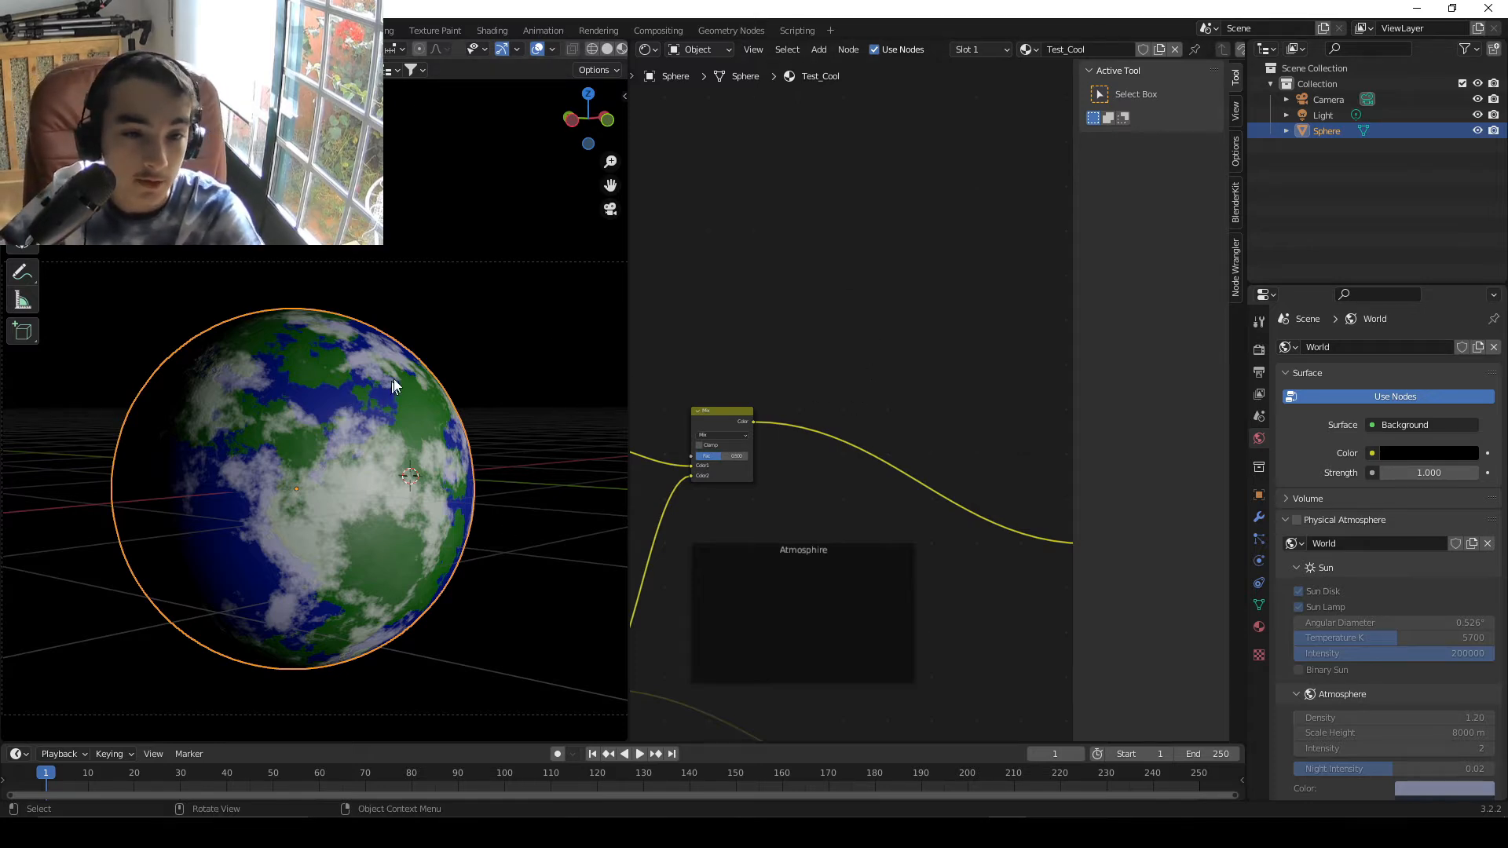
key("shift+d")
right_click(410, 364)
key("ctrl+z")
- Duplicate the planet sphere in place and scale the copy up to about 1.019
scroll(340, 340, "up", 3)
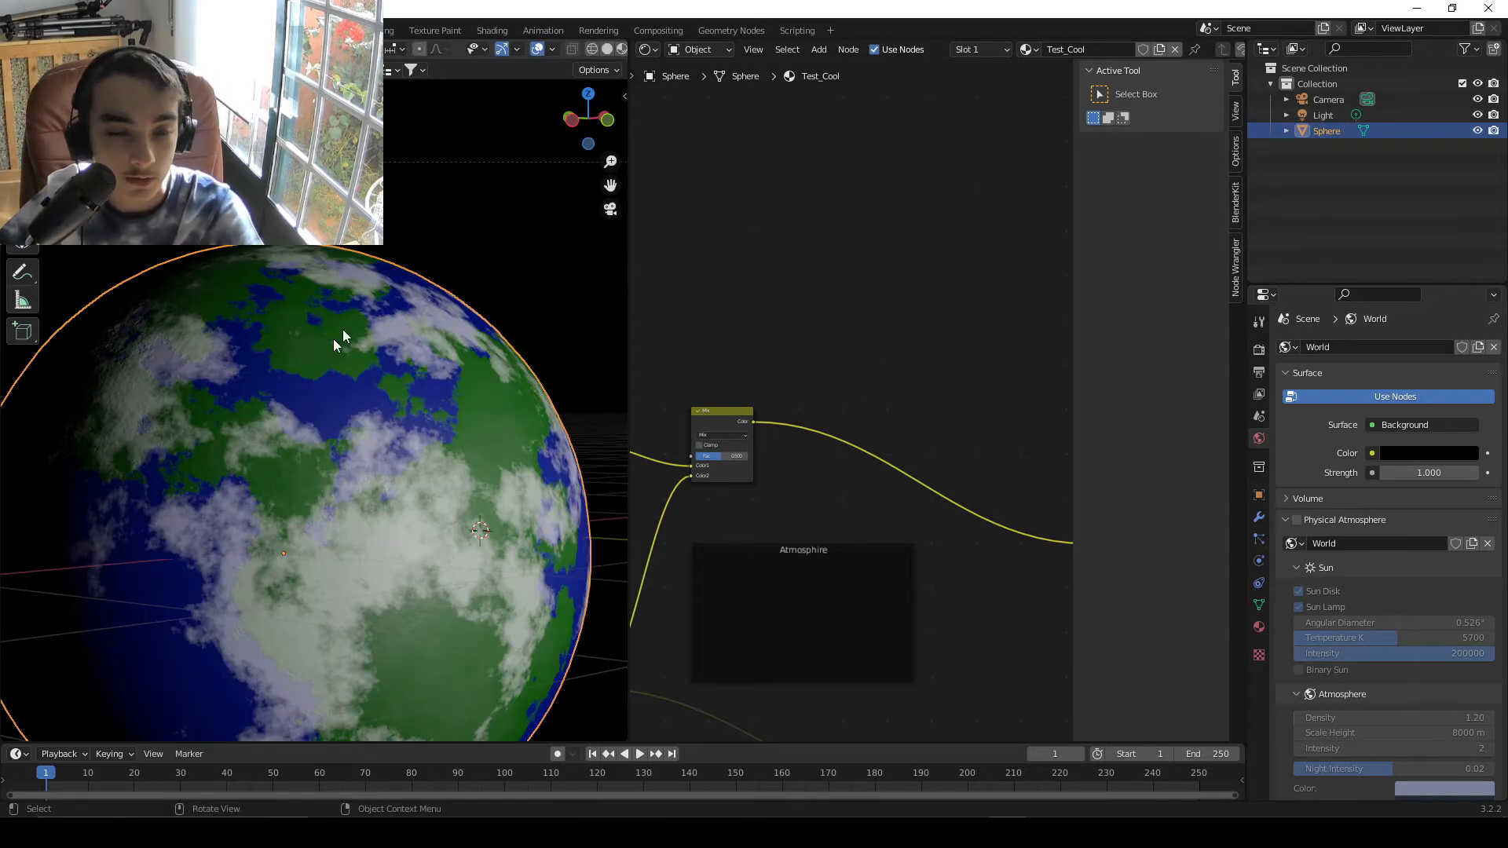
key("shift+d")
right_click(405, 436)
key("s")
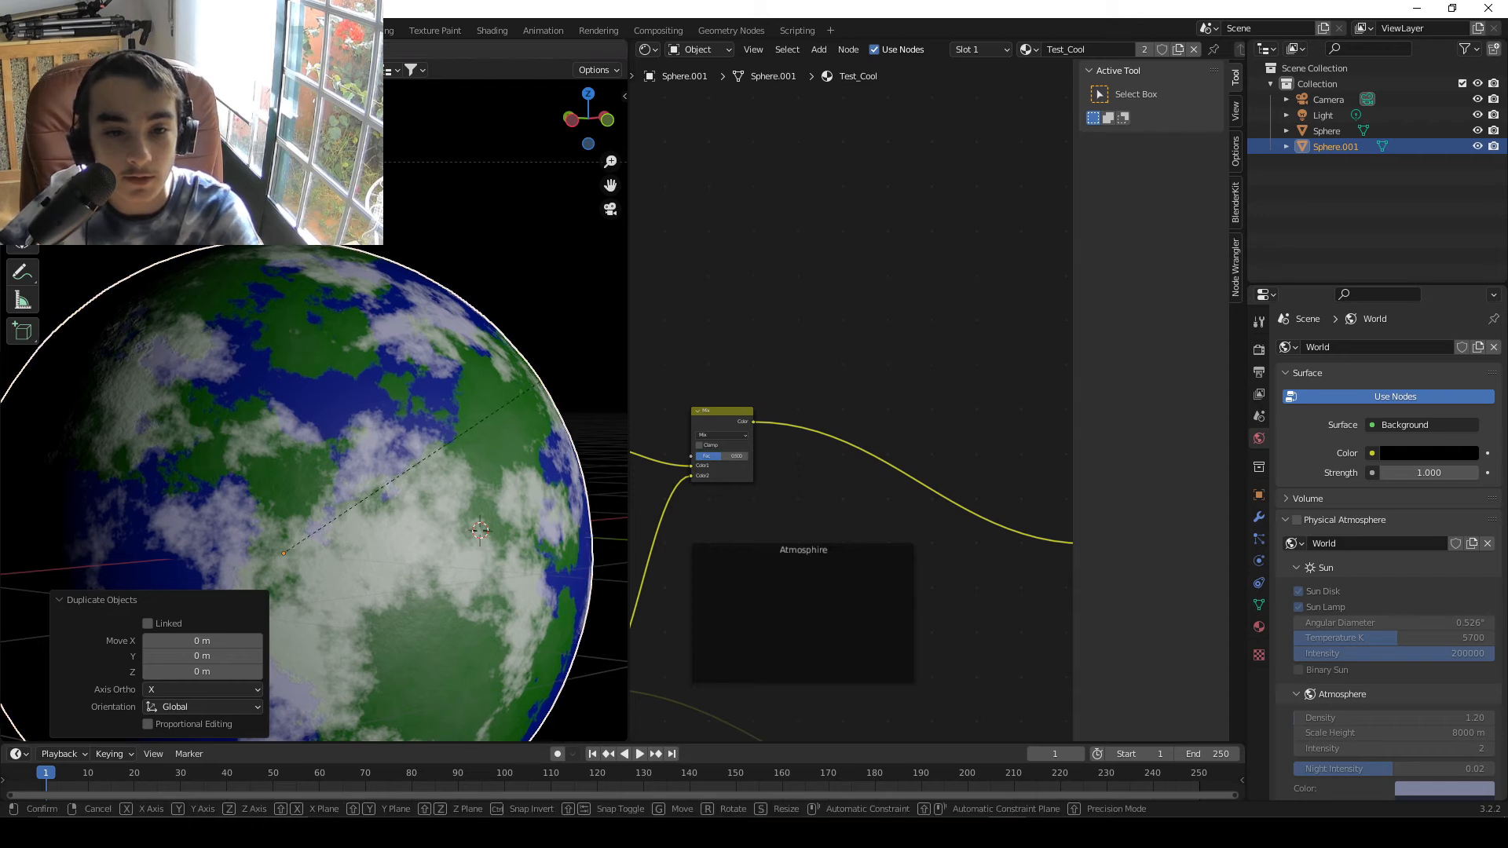
left_click(596, 343)
scroll(550, 315, "up", 4)
scroll(514, 282, "down", 3)
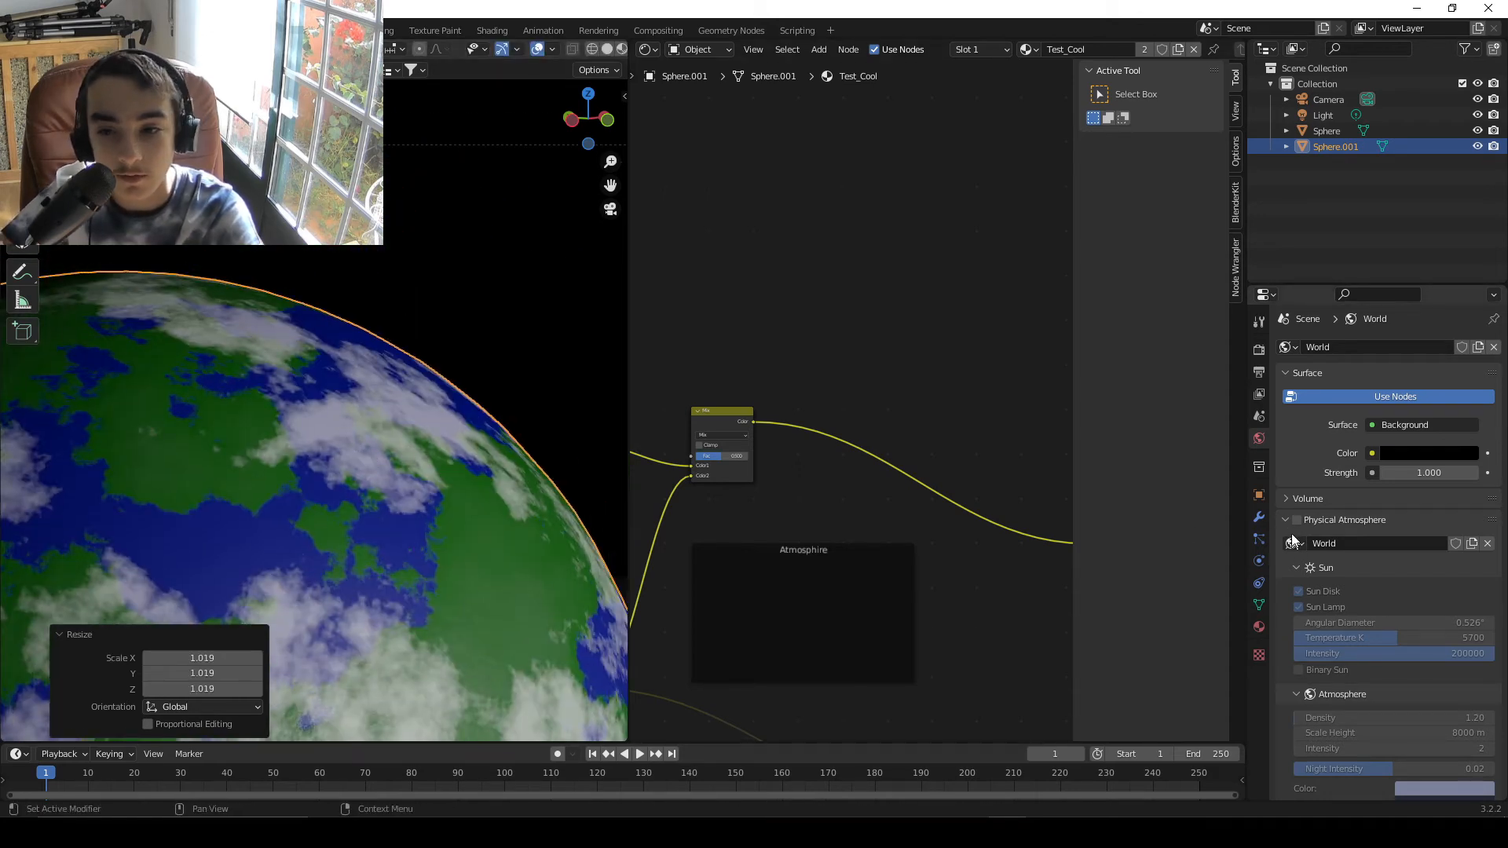
- Add a Subdivision Surface modifier to the duplicated sphere and apply it
left_click(1264, 517)
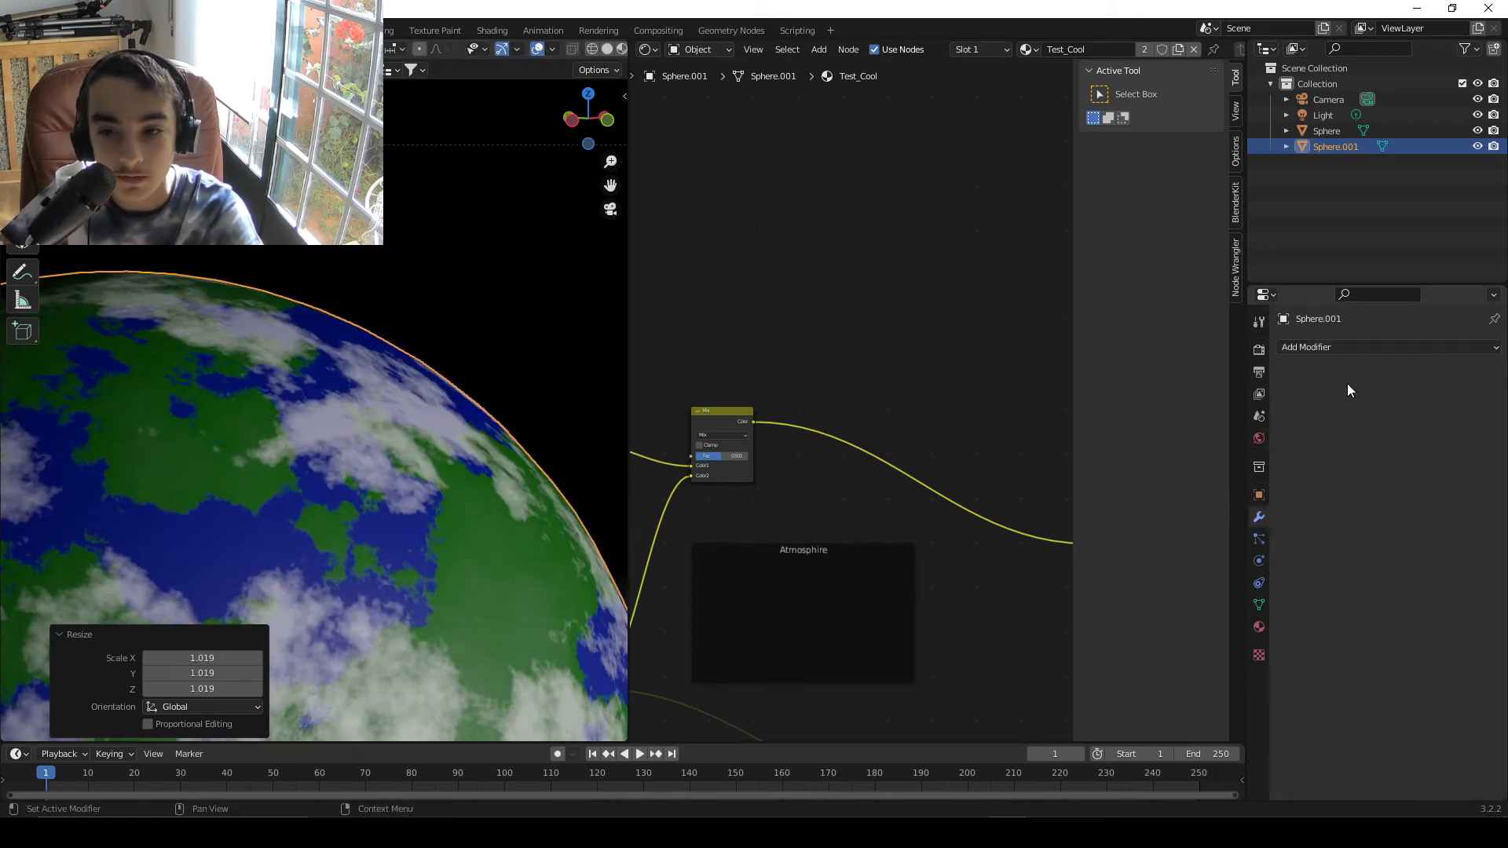
left_click(1346, 344)
left_click(1186, 631)
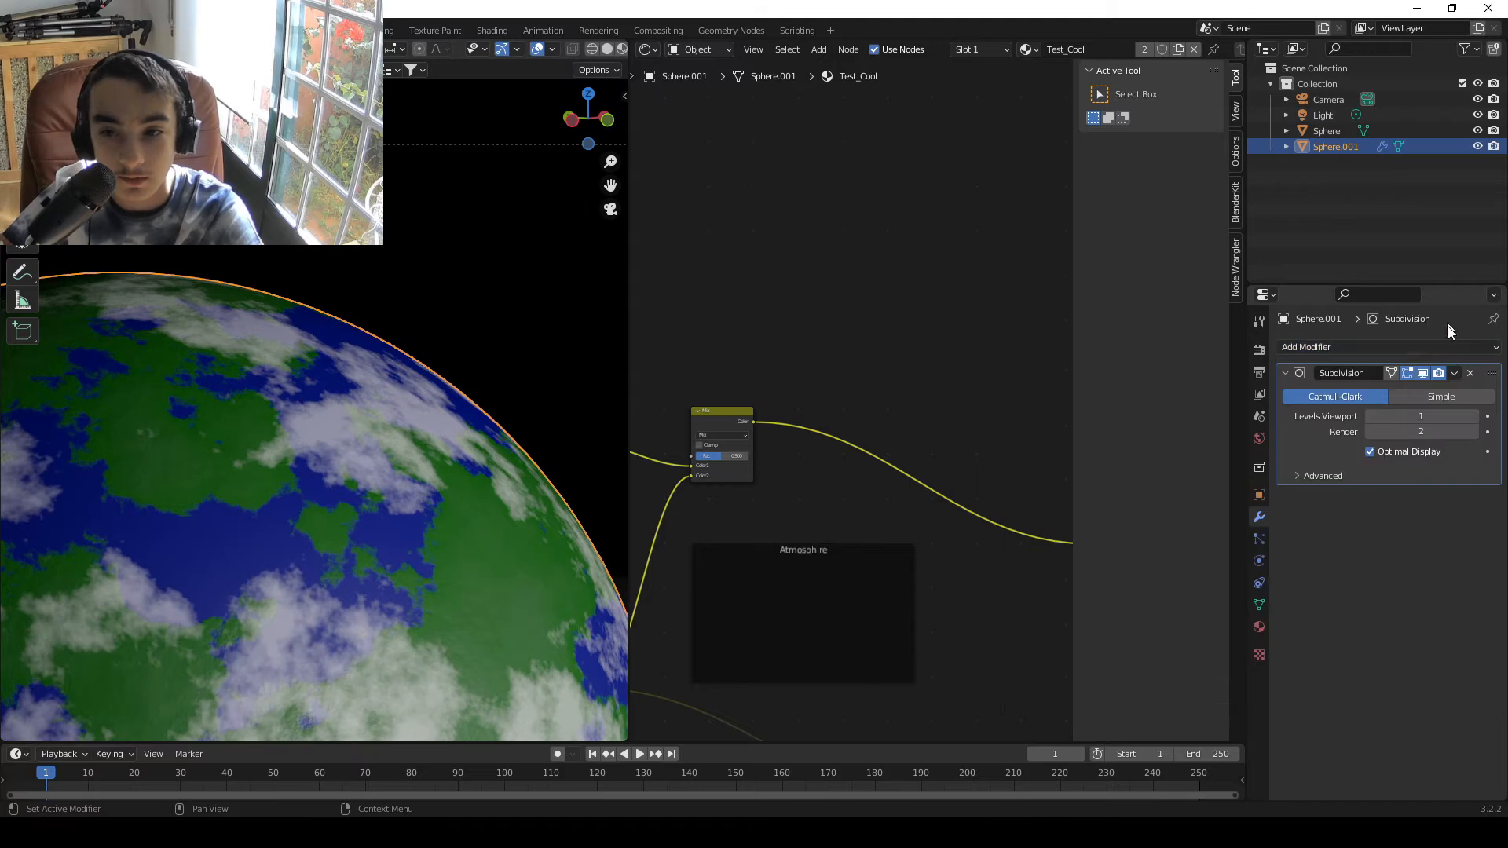
left_click(1474, 416)
left_click(1454, 374)
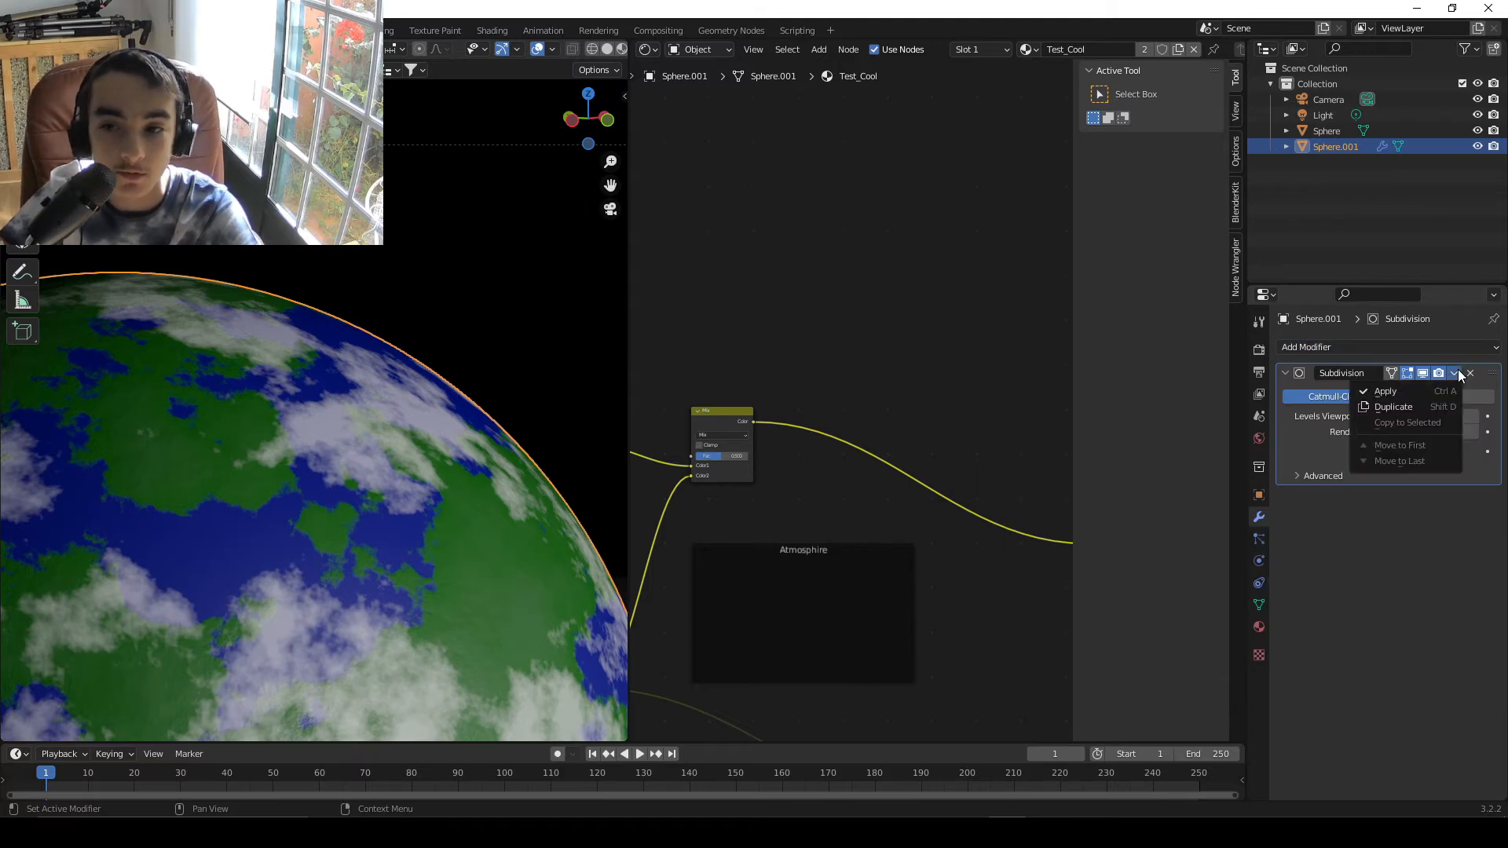
left_click(1351, 392)
middle_click_drag(194, 357, 444, 424)
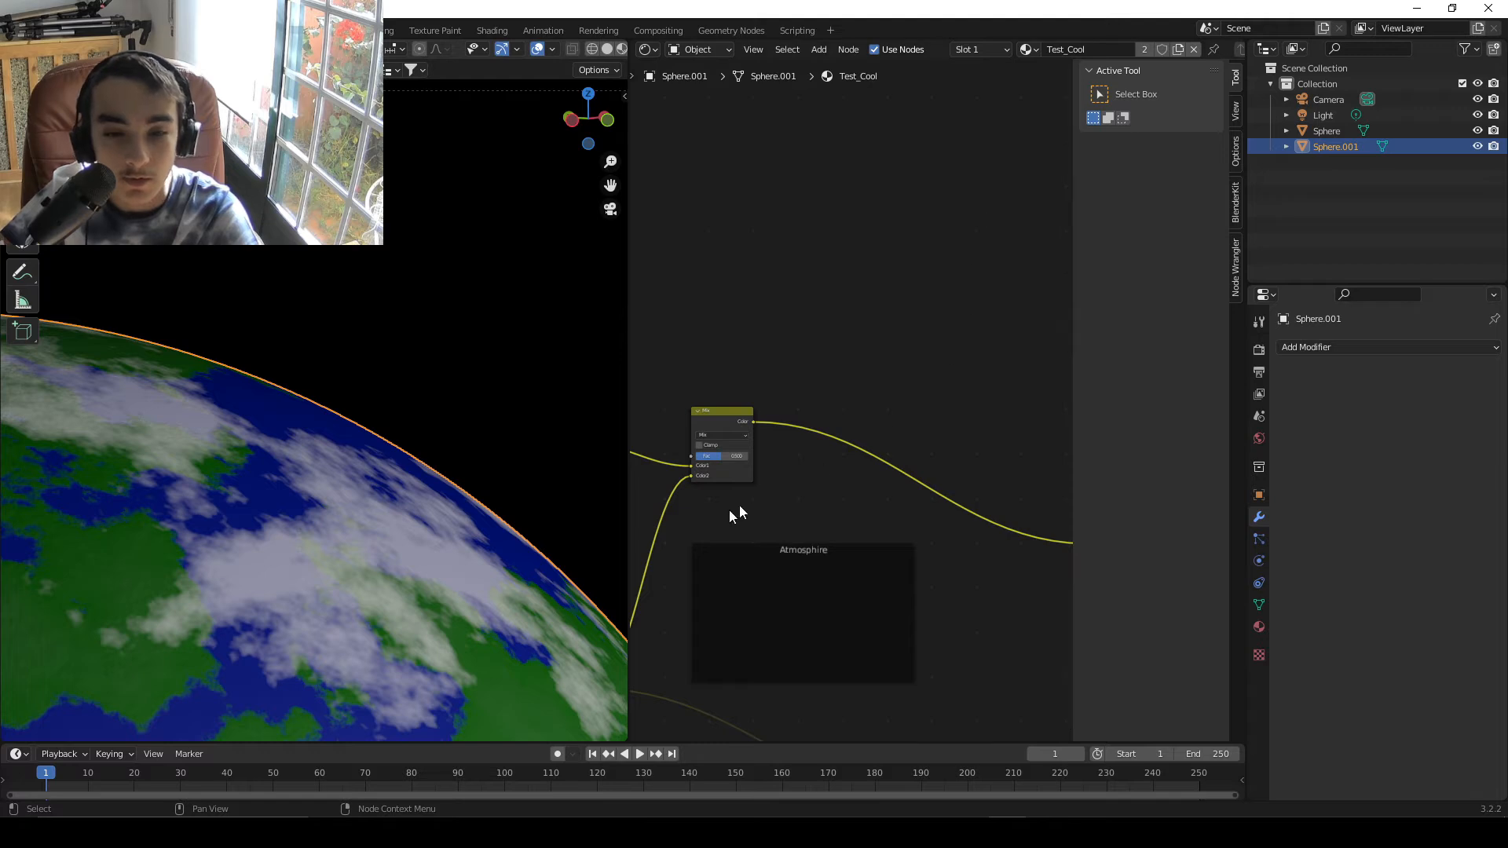
- Replace the duplicated sphere's material with a new one named "Atmosphire"
left_click(1195, 50)
left_click(1023, 49)
double_click(1072, 49)
key("BackSpace")
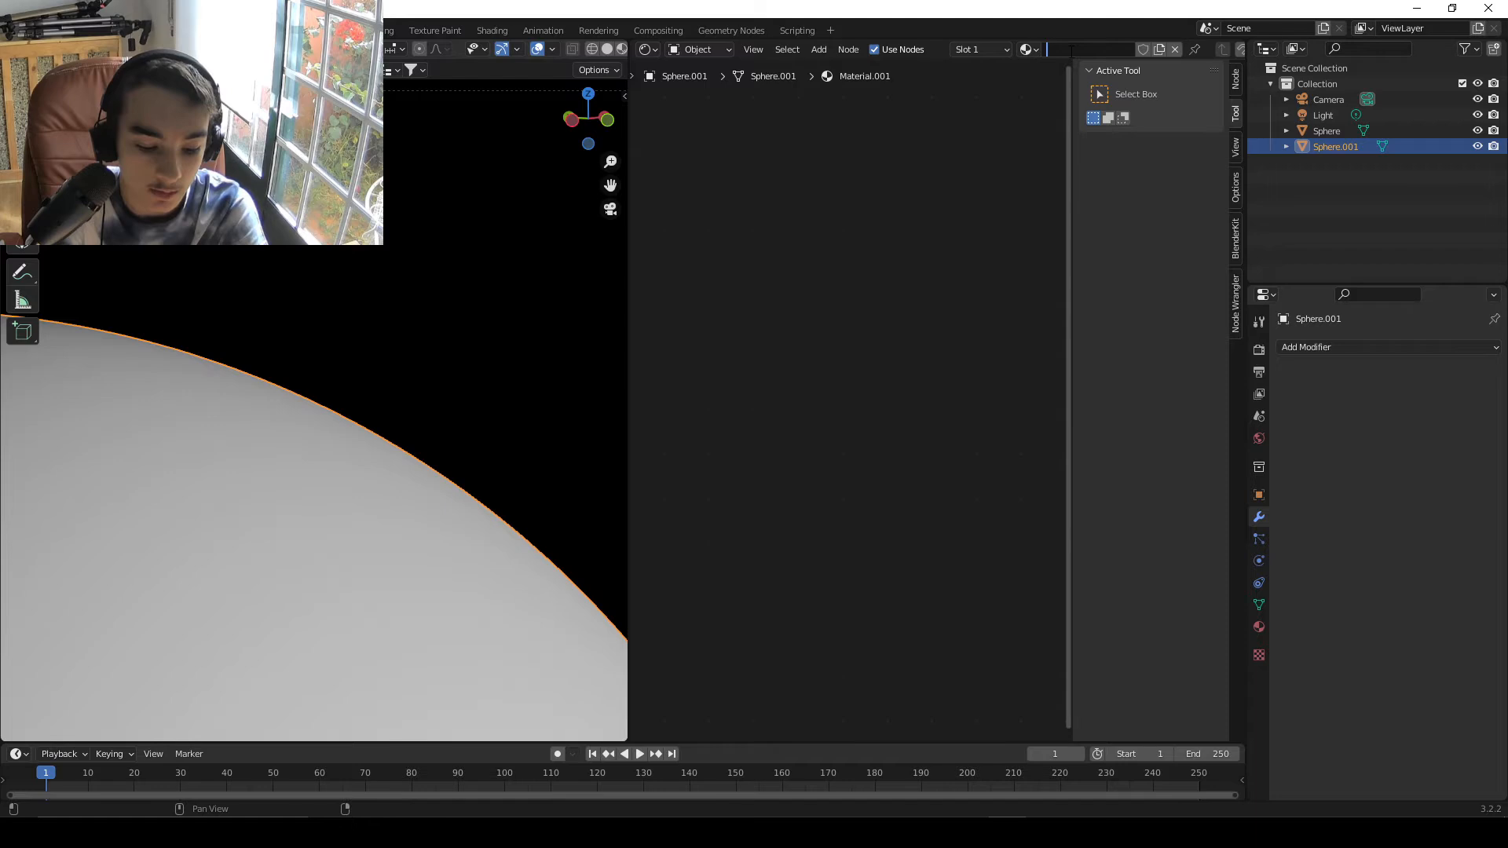
scroll(324, 528, "up", 2)
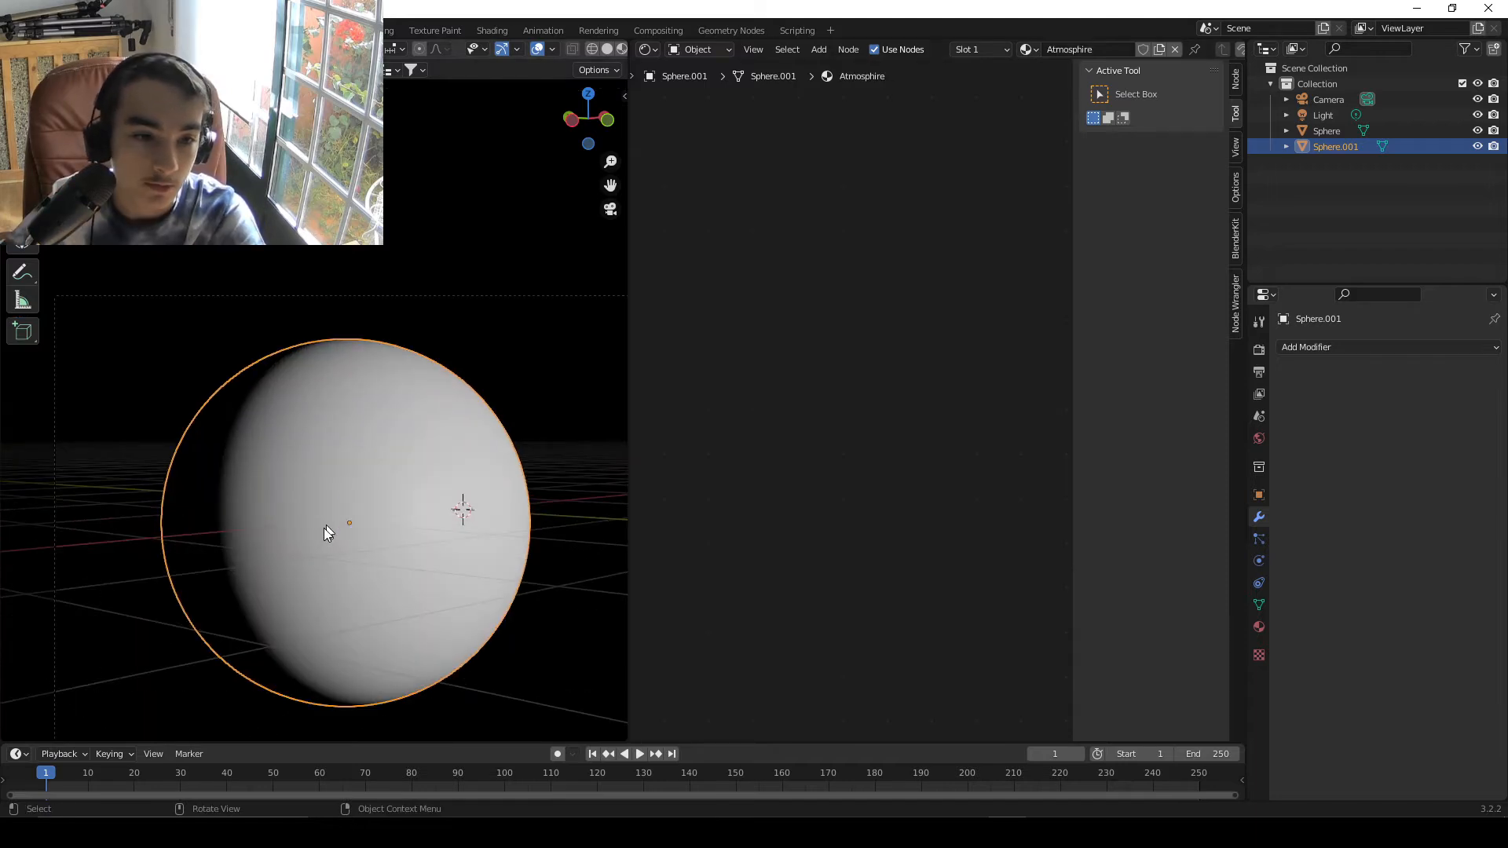
middle_click_drag(324, 528, 166, 477, "shift")
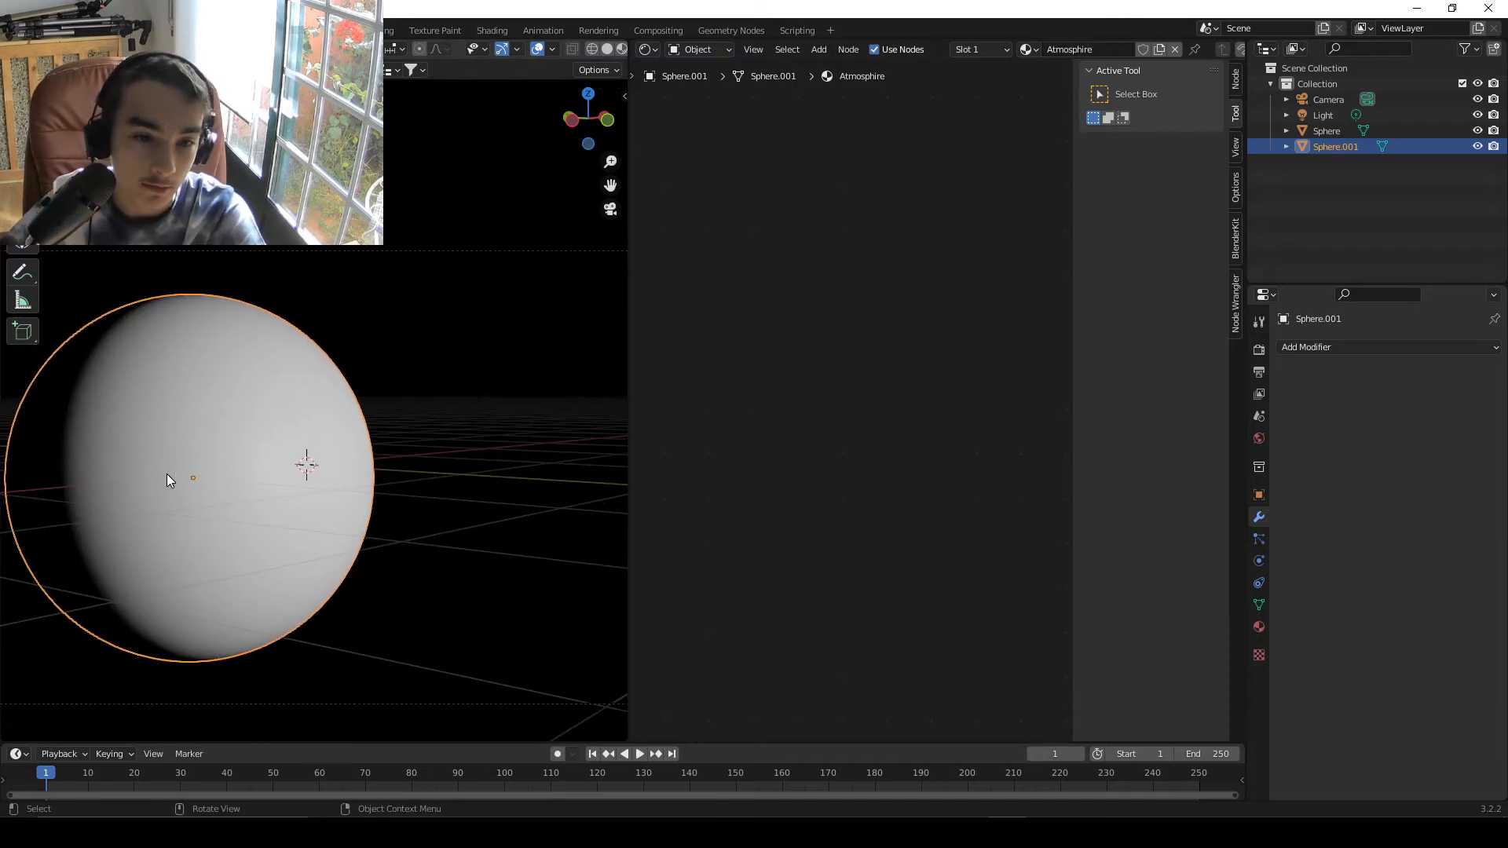
- Delete the existing point light and add a Sun light in its place
left_click(1327, 101)
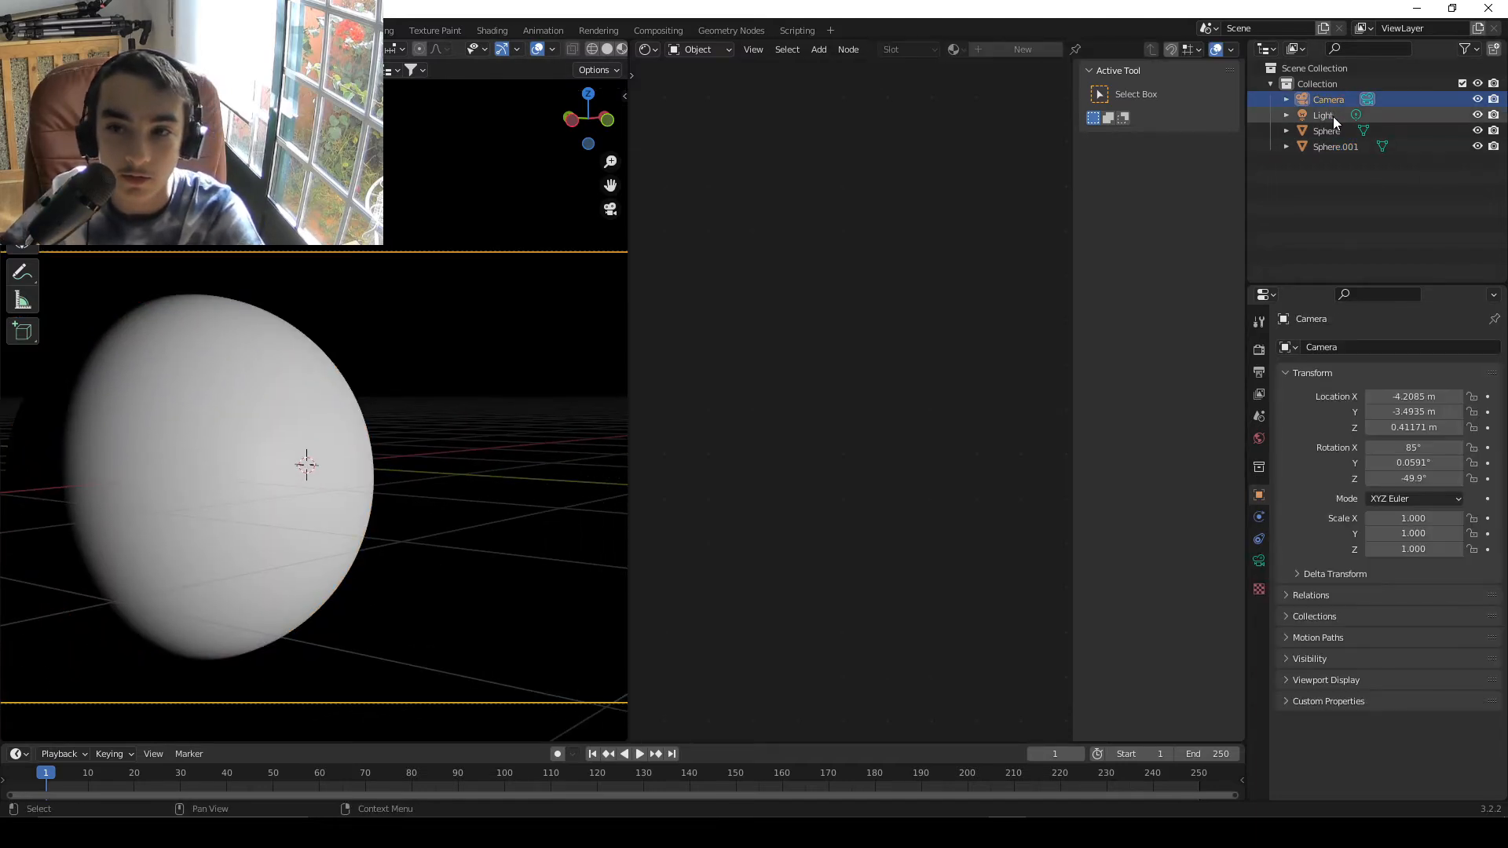
left_click(1332, 116)
left_click(1259, 563)
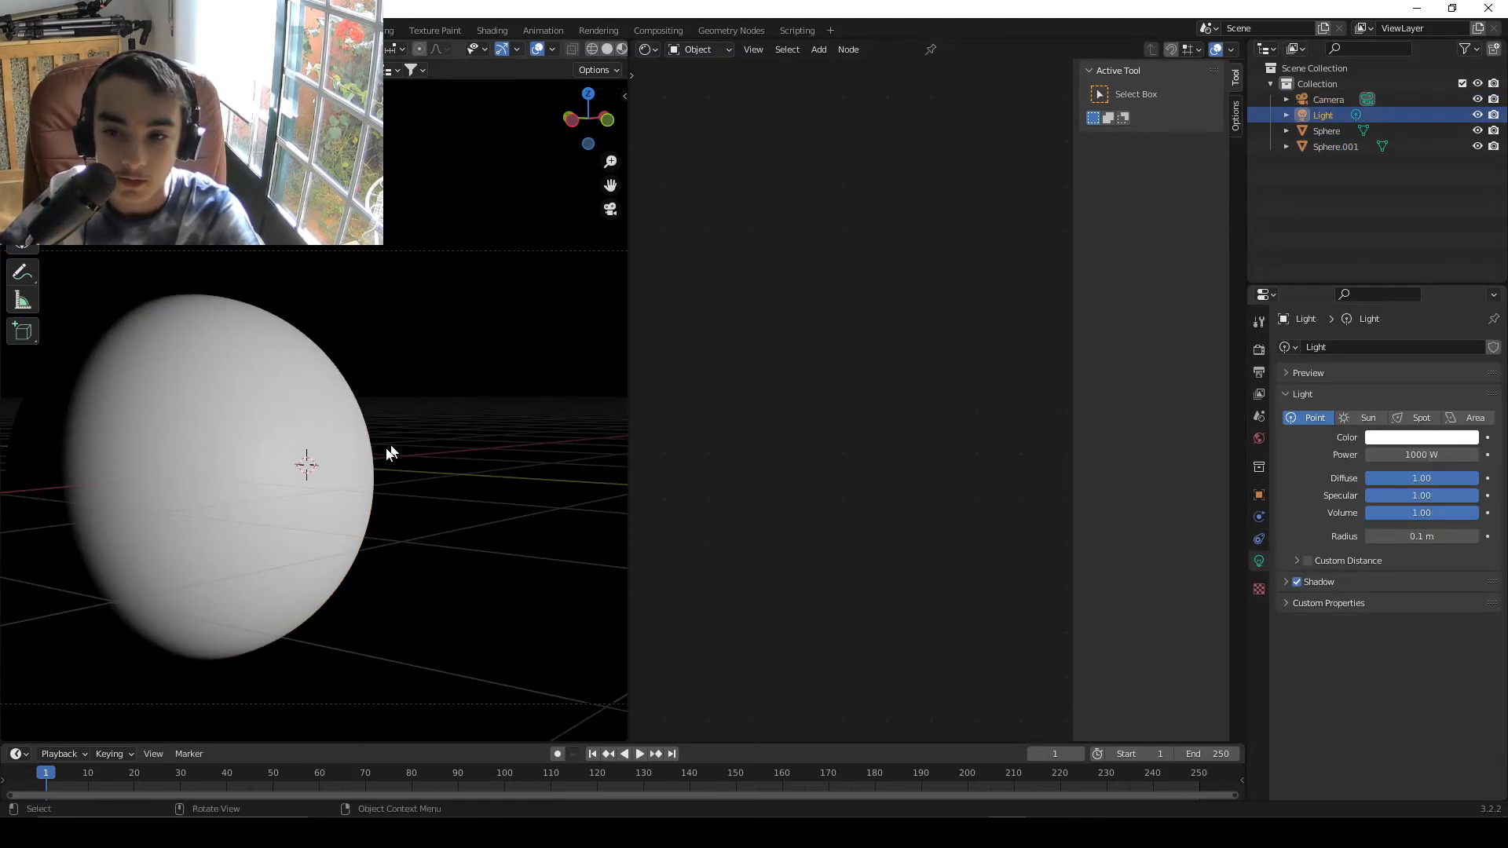
key("Delete")
key("shift+a")
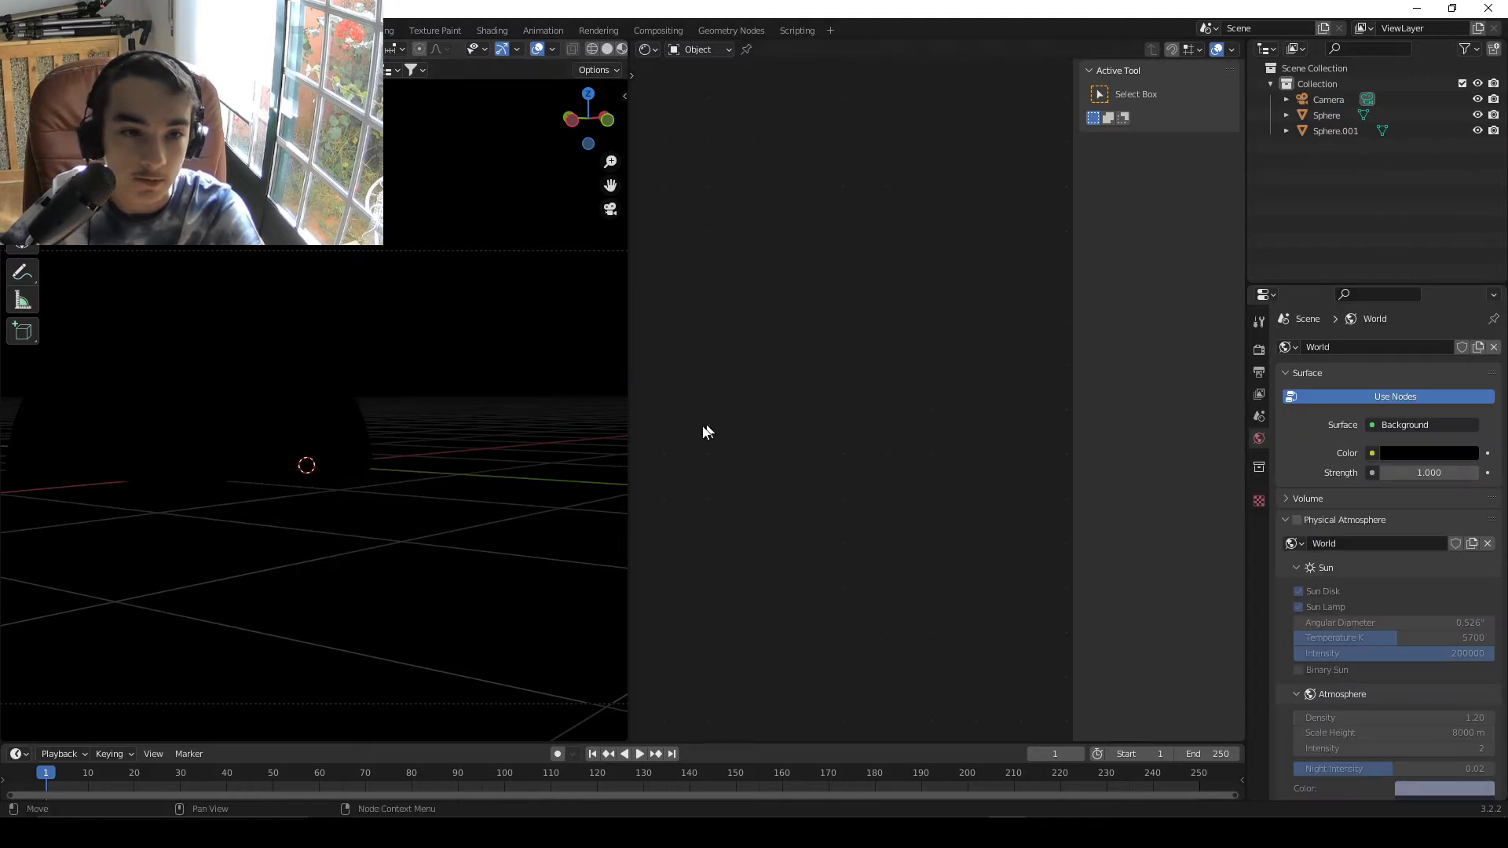
key("shift+a")
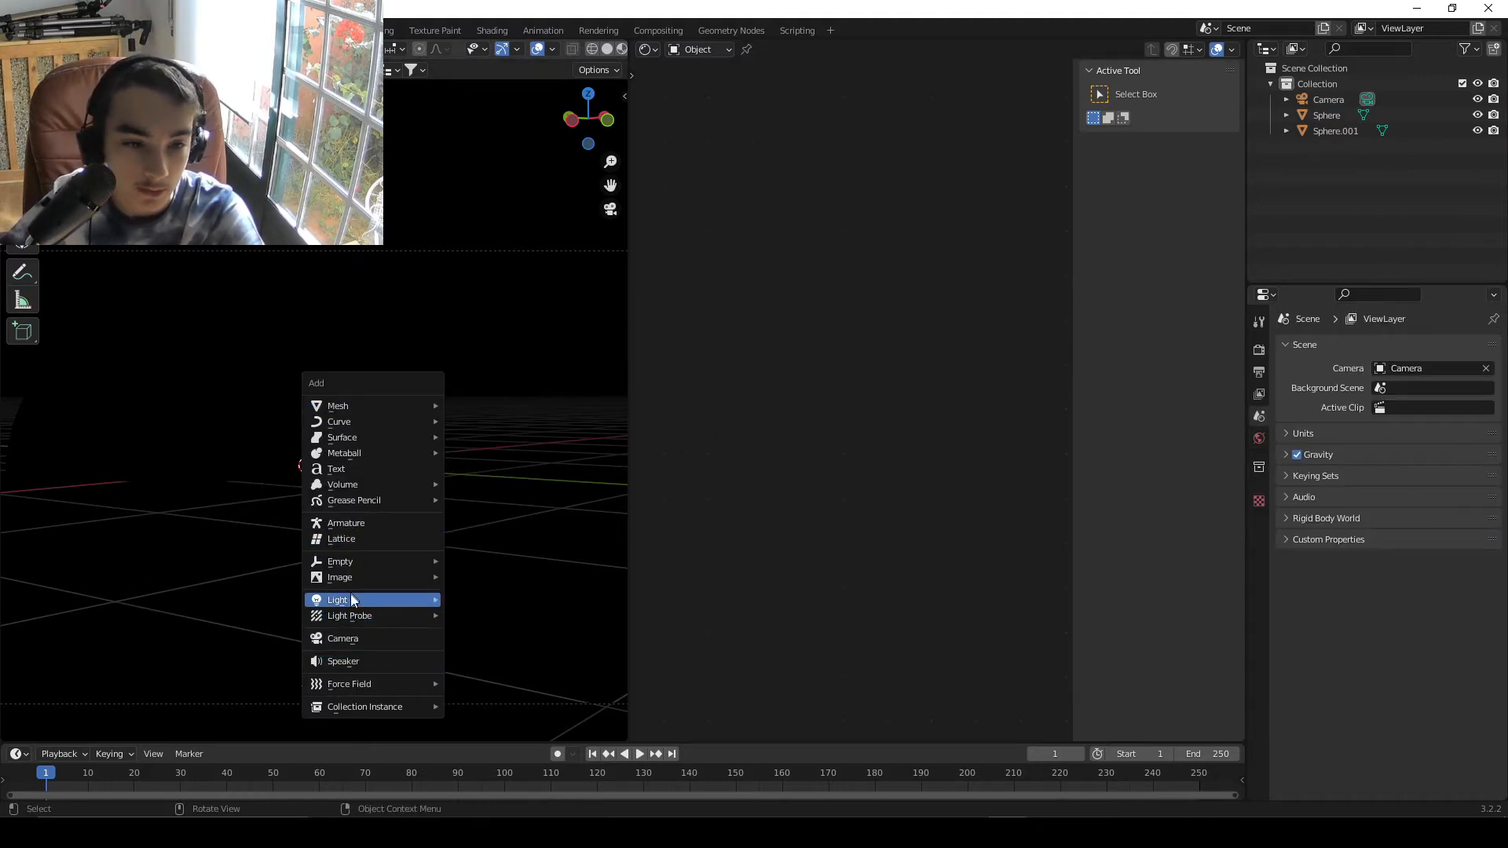
mouse_move(349, 601)
left_click(553, 620)
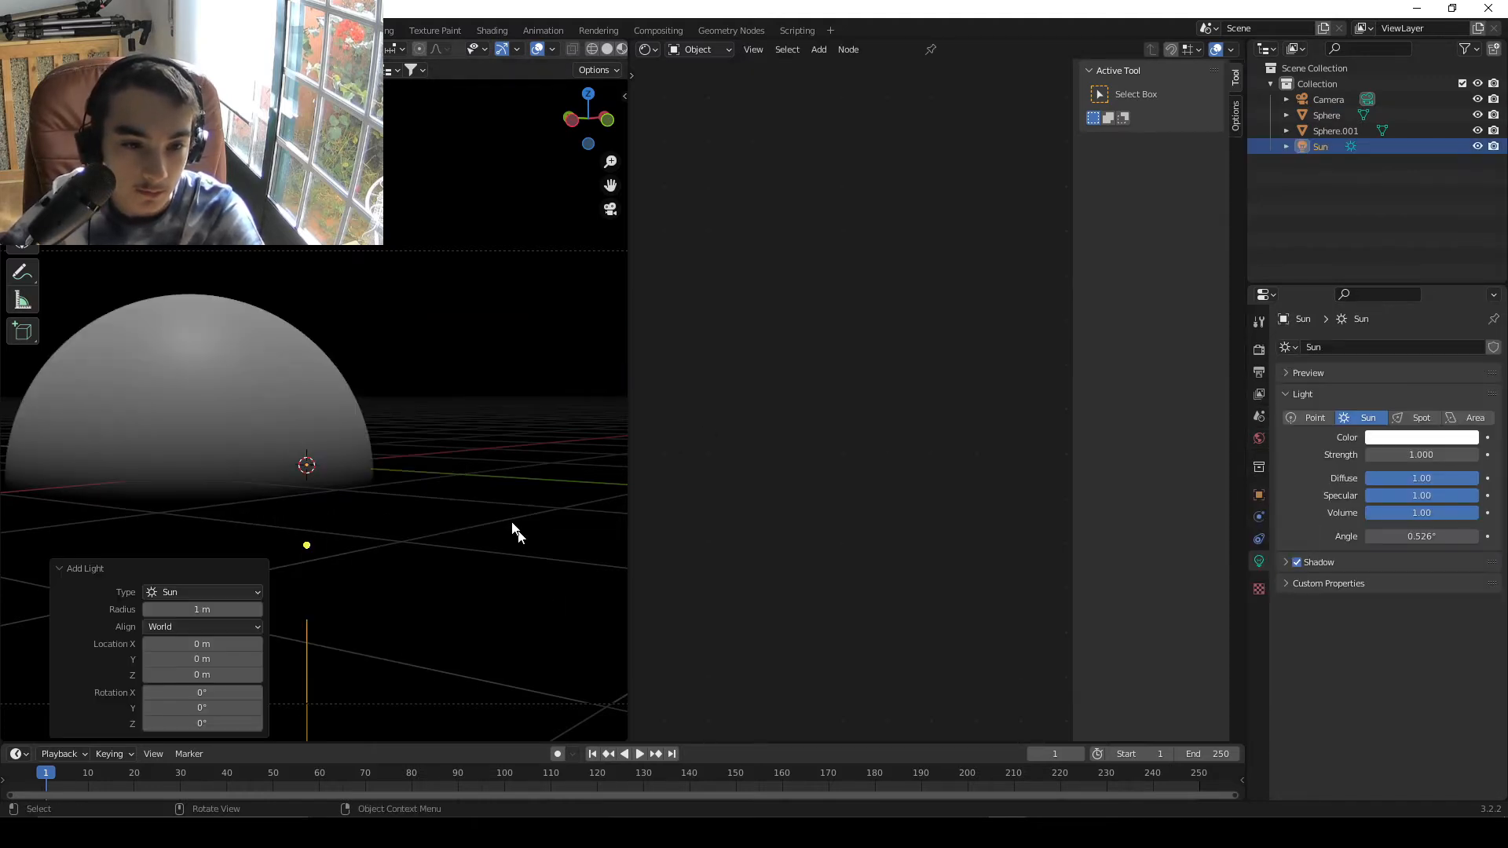
- Move the Sun light away from the planet by about 2.59 m in X, -3.05 m in Y and 0.2 m in Z
scroll(481, 511, "down", 5)
key("g")
key("x")
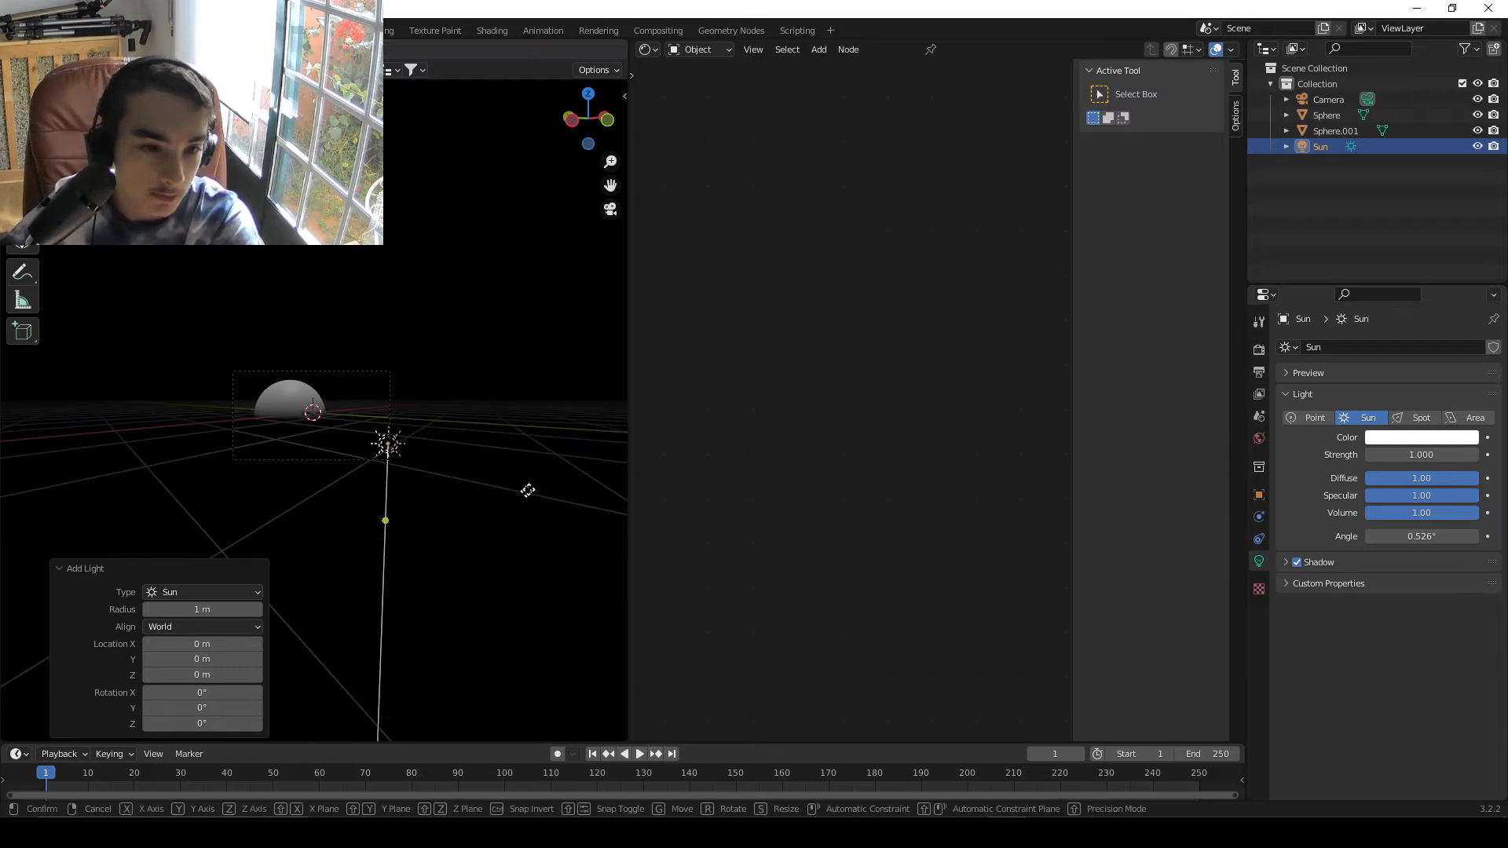
left_click(584, 464)
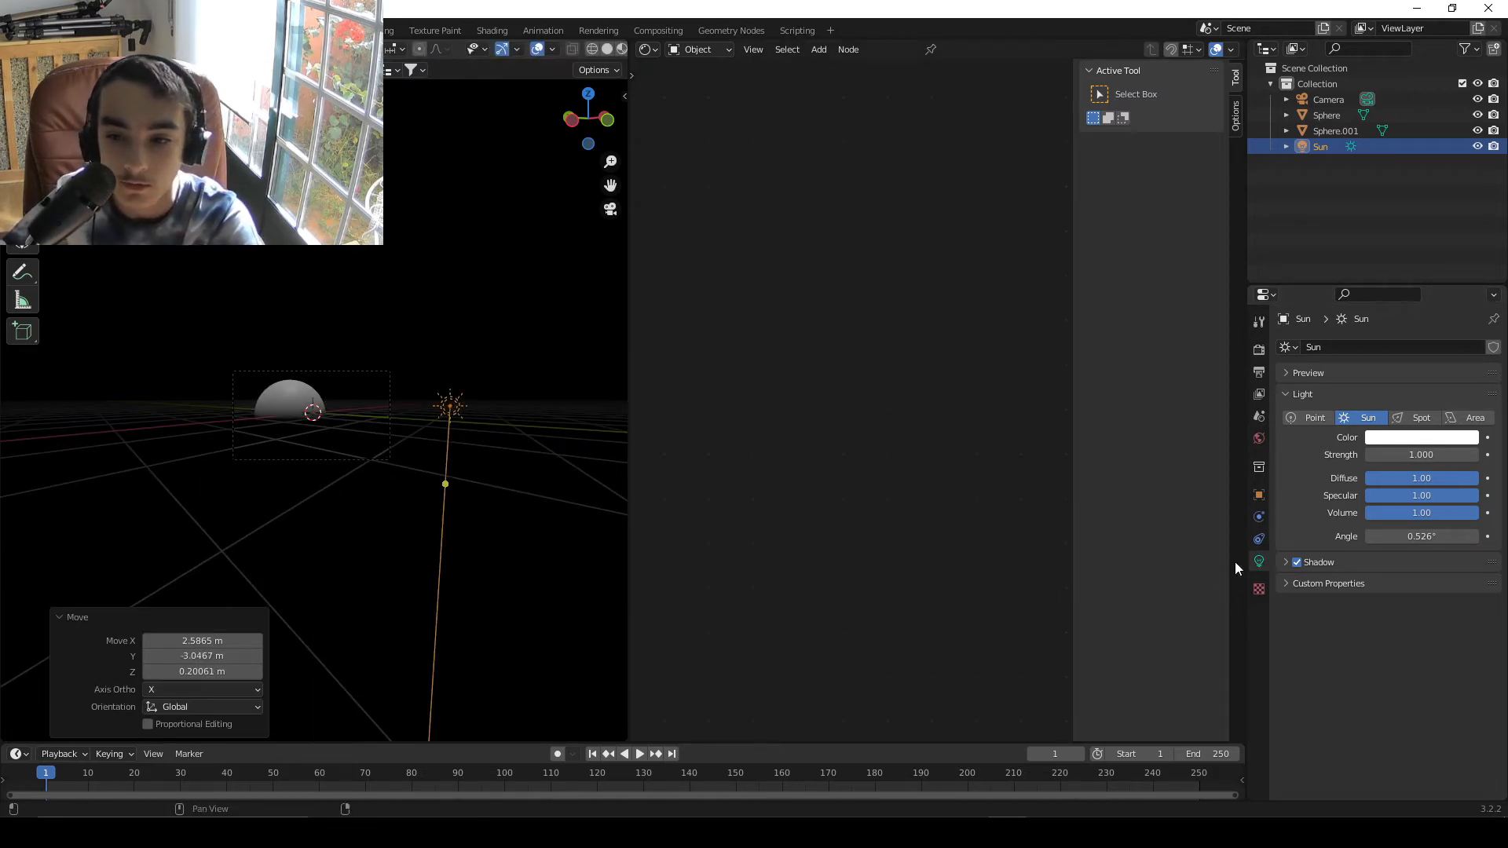
left_click(1259, 538)
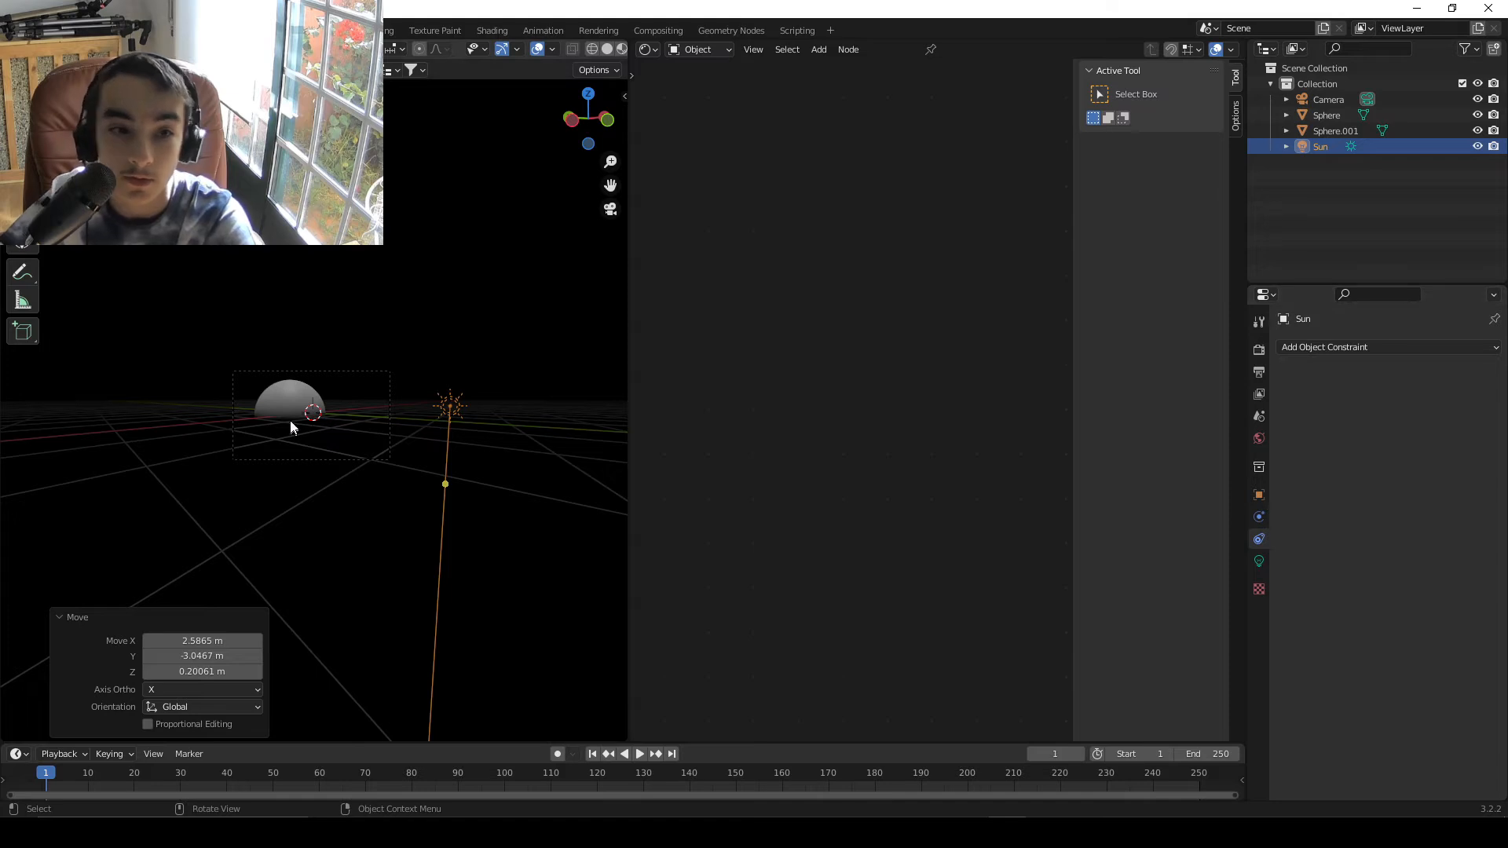
- Parent the outer atmosphere sphere to the planet sphere with the Object option
left_click(290, 398)
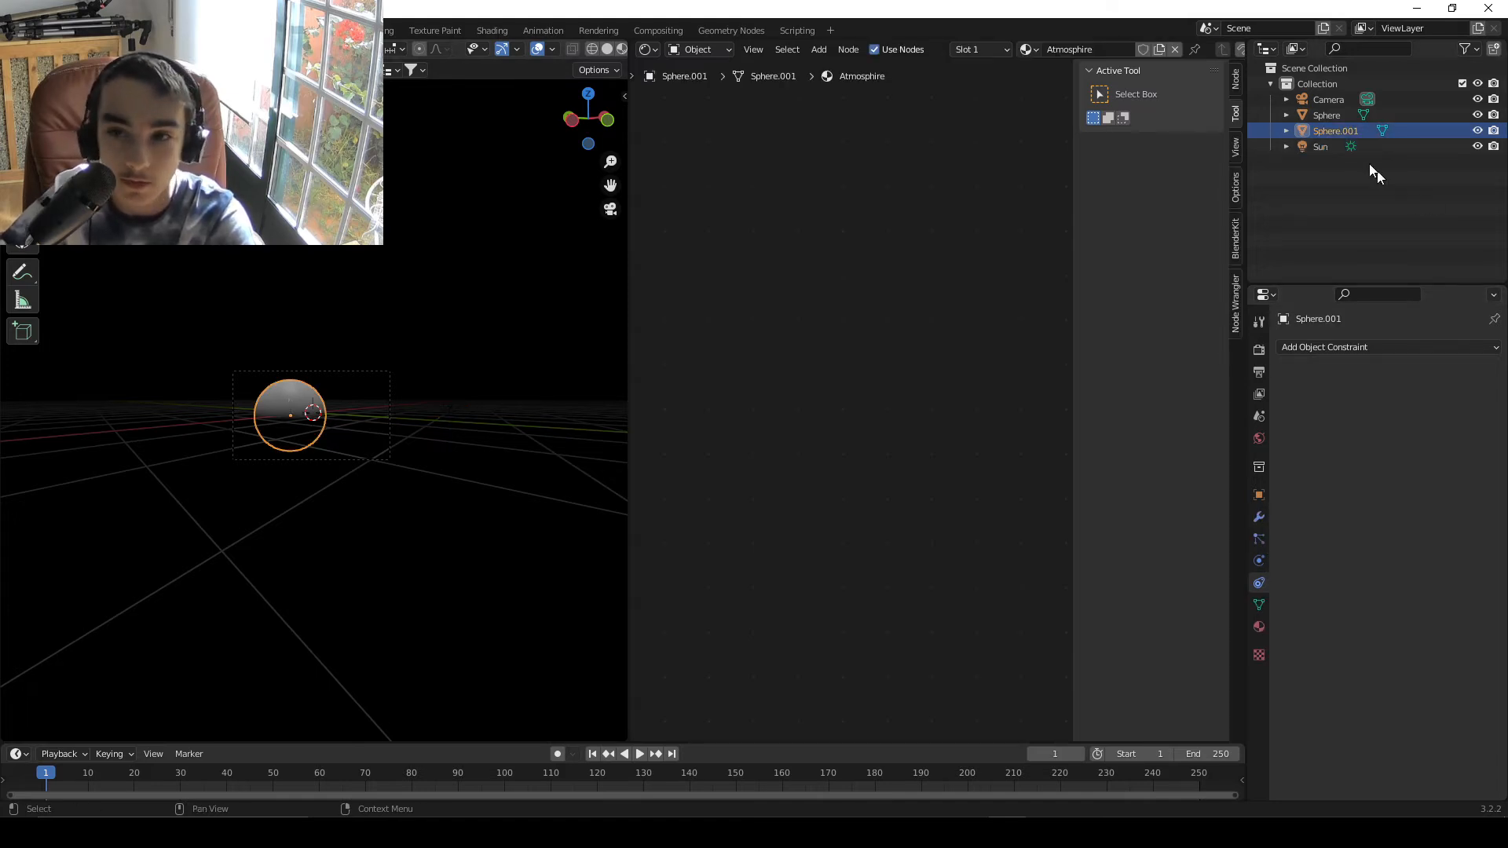
left_click(1329, 115)
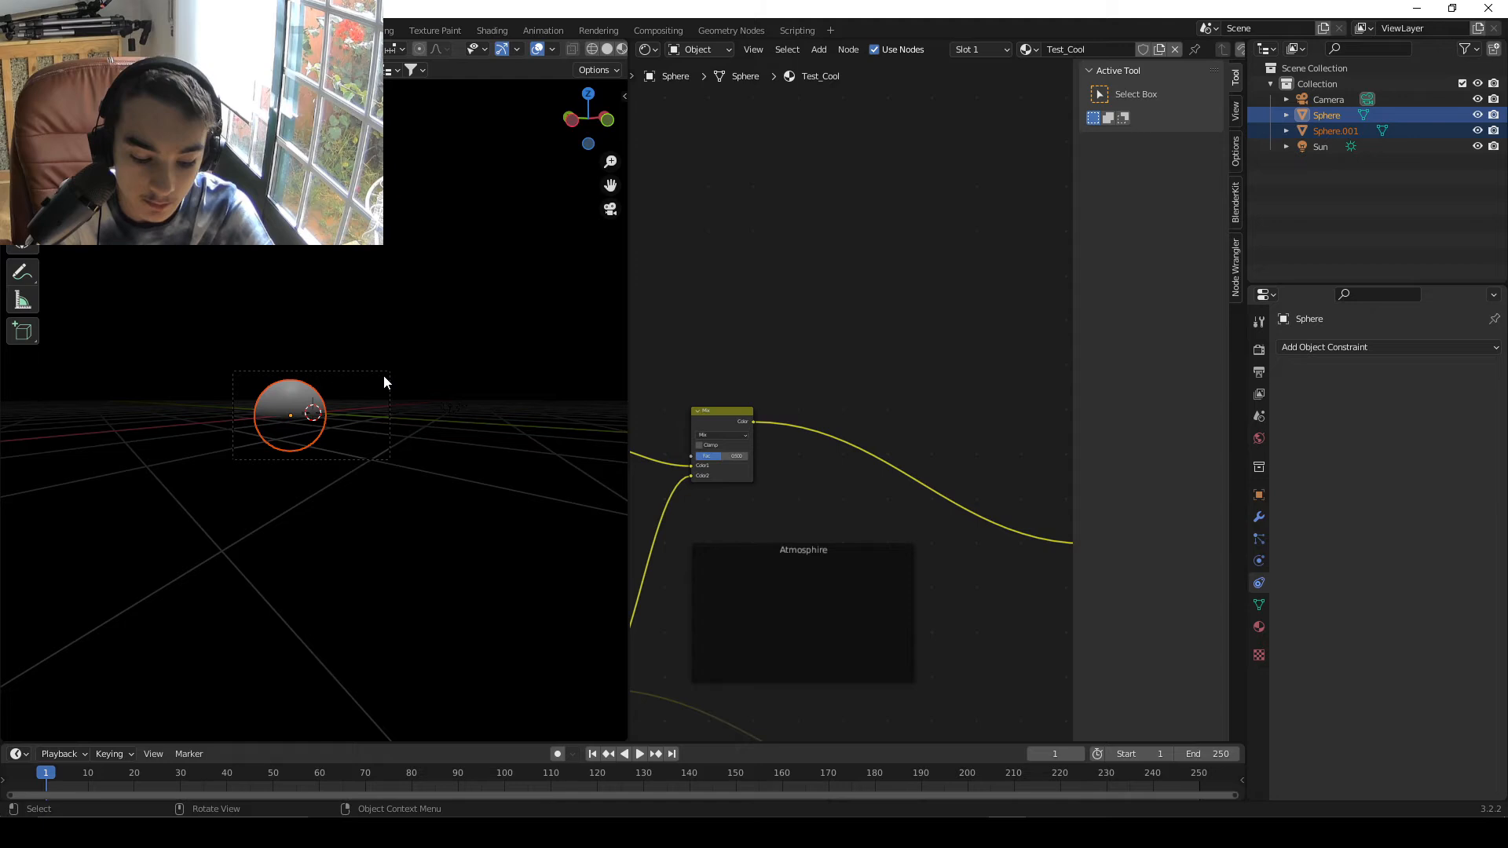
key("ctrl+p")
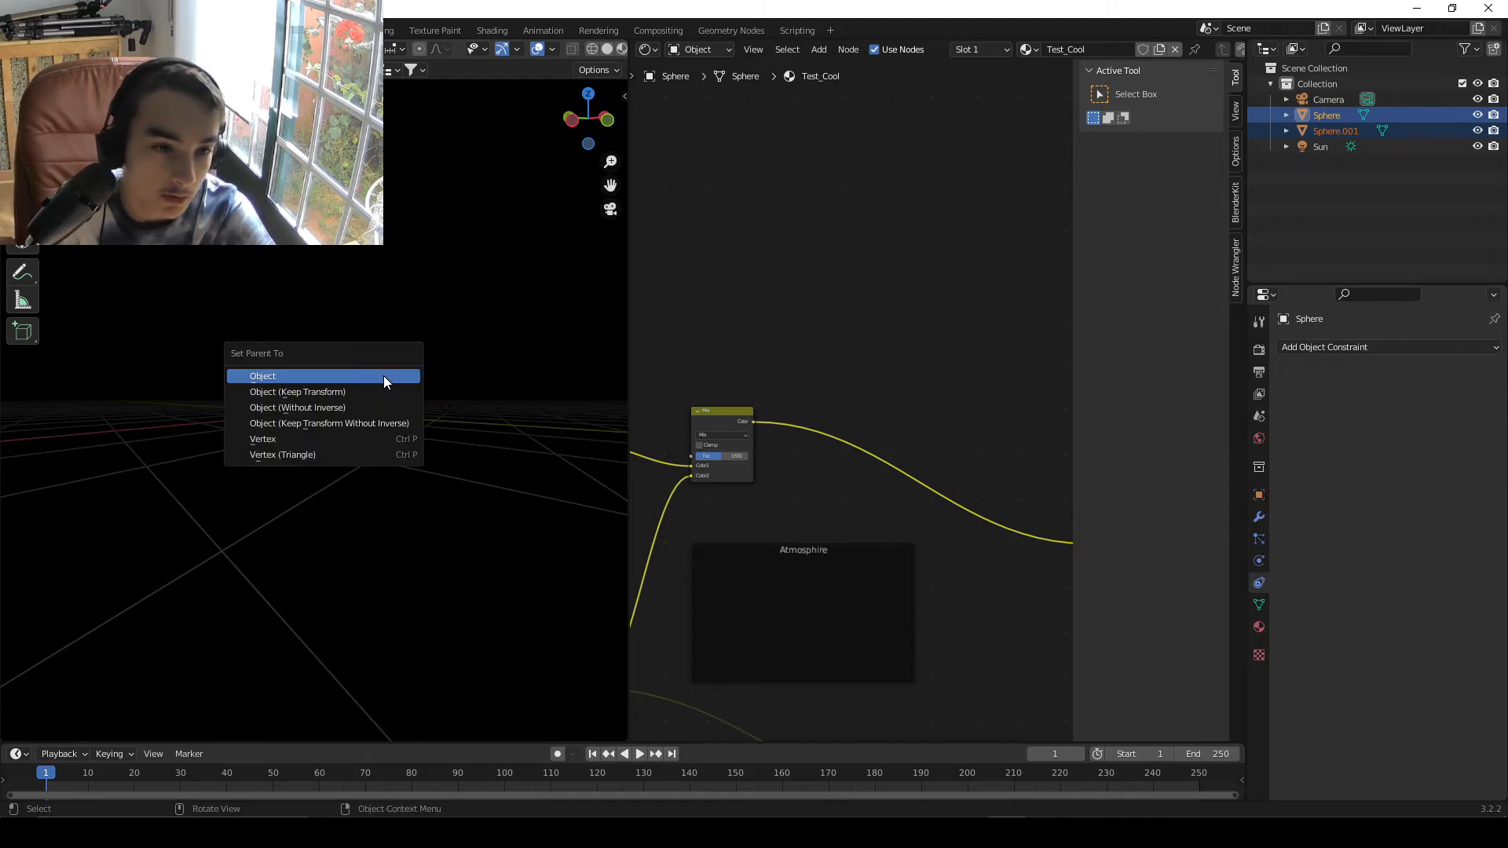
left_click(384, 377)
- Test the parenting with a trial move of the atmosphere sphere and another of the planet sphere, cancelling both
scroll(385, 385, "up", 3)
left_click(289, 473)
key("g")
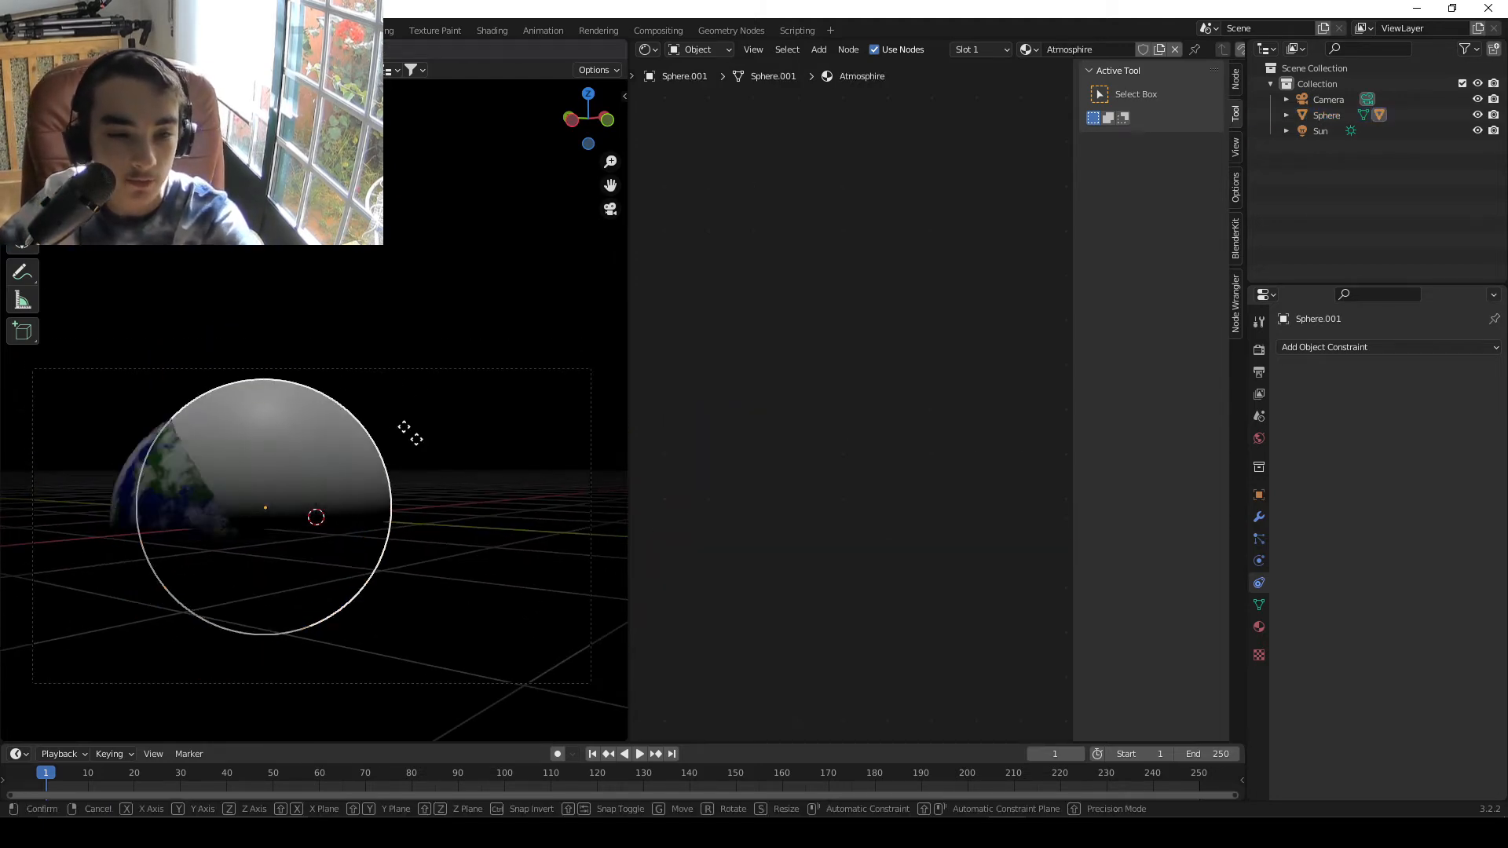
right_click(463, 476)
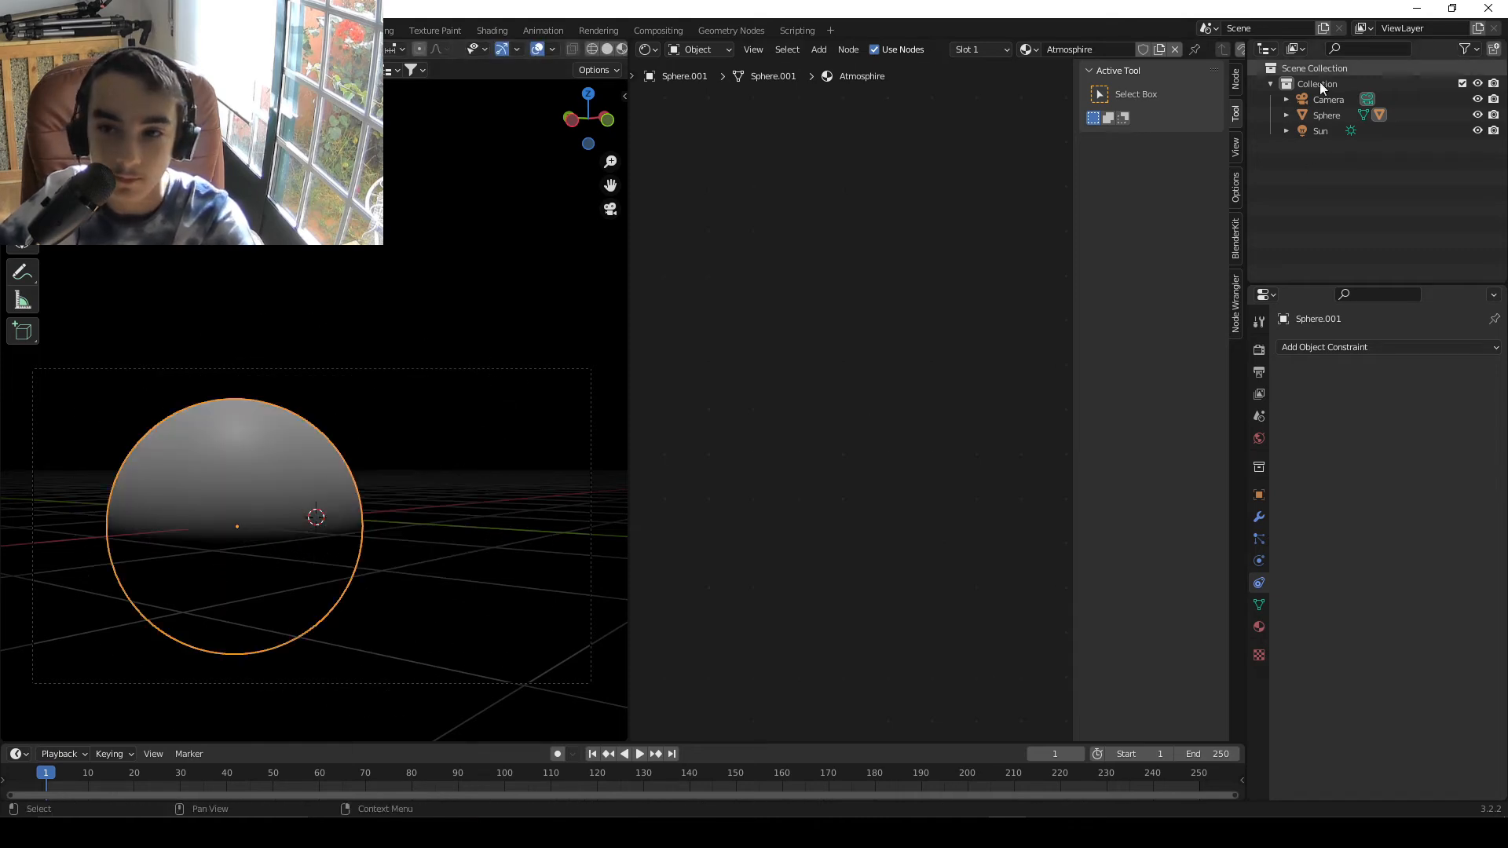
left_click(1333, 118)
key("g")
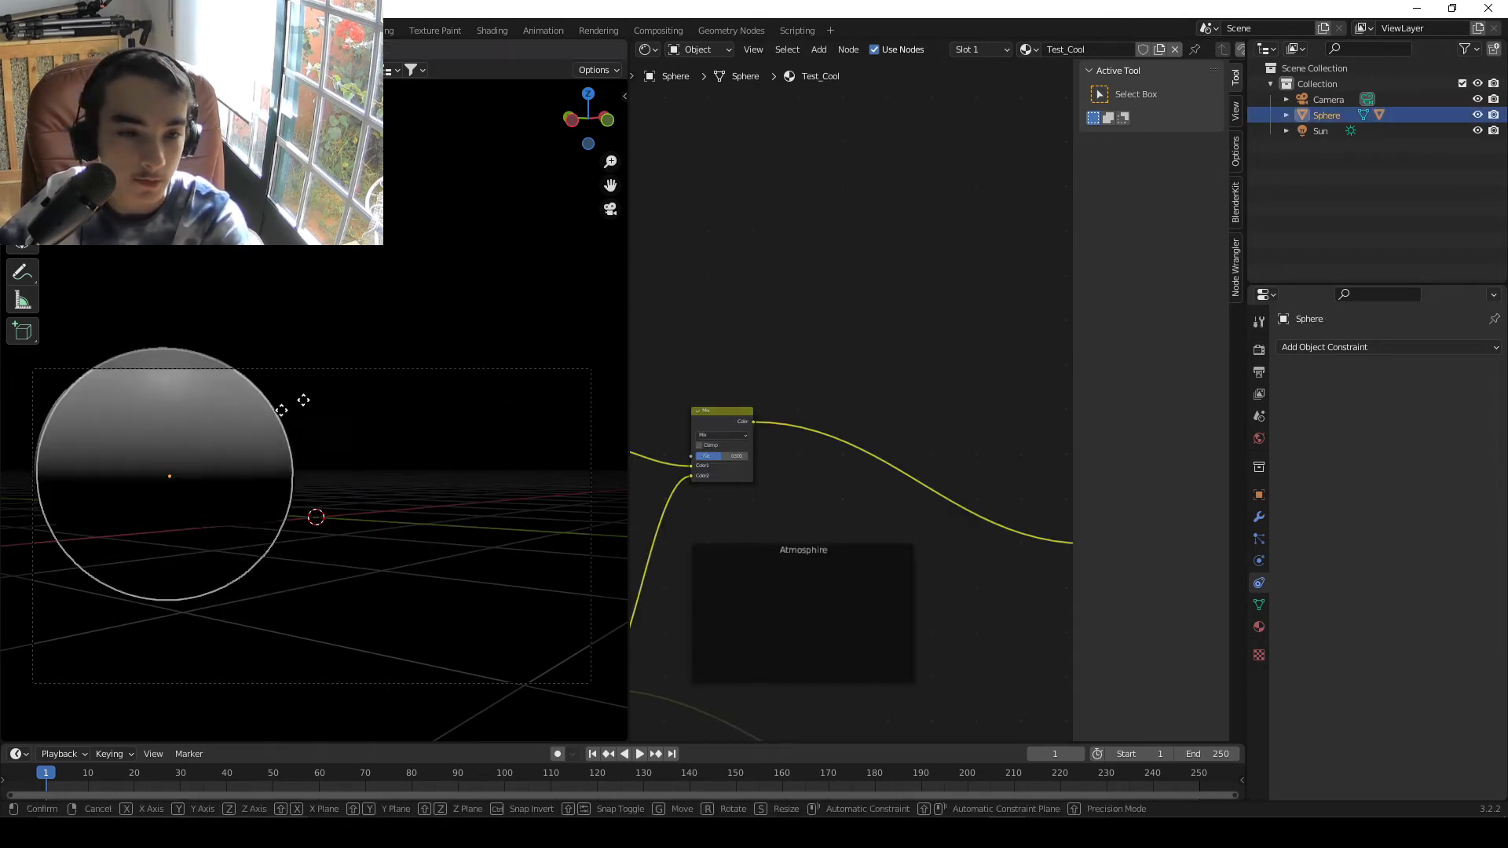
right_click(382, 516)
- Add a Plain Axes empty with a 1 m radius at the world origin, inside the planet
scroll(350, 542, "up", 2)
middle_click_drag(296, 484, 372, 427, "shift")
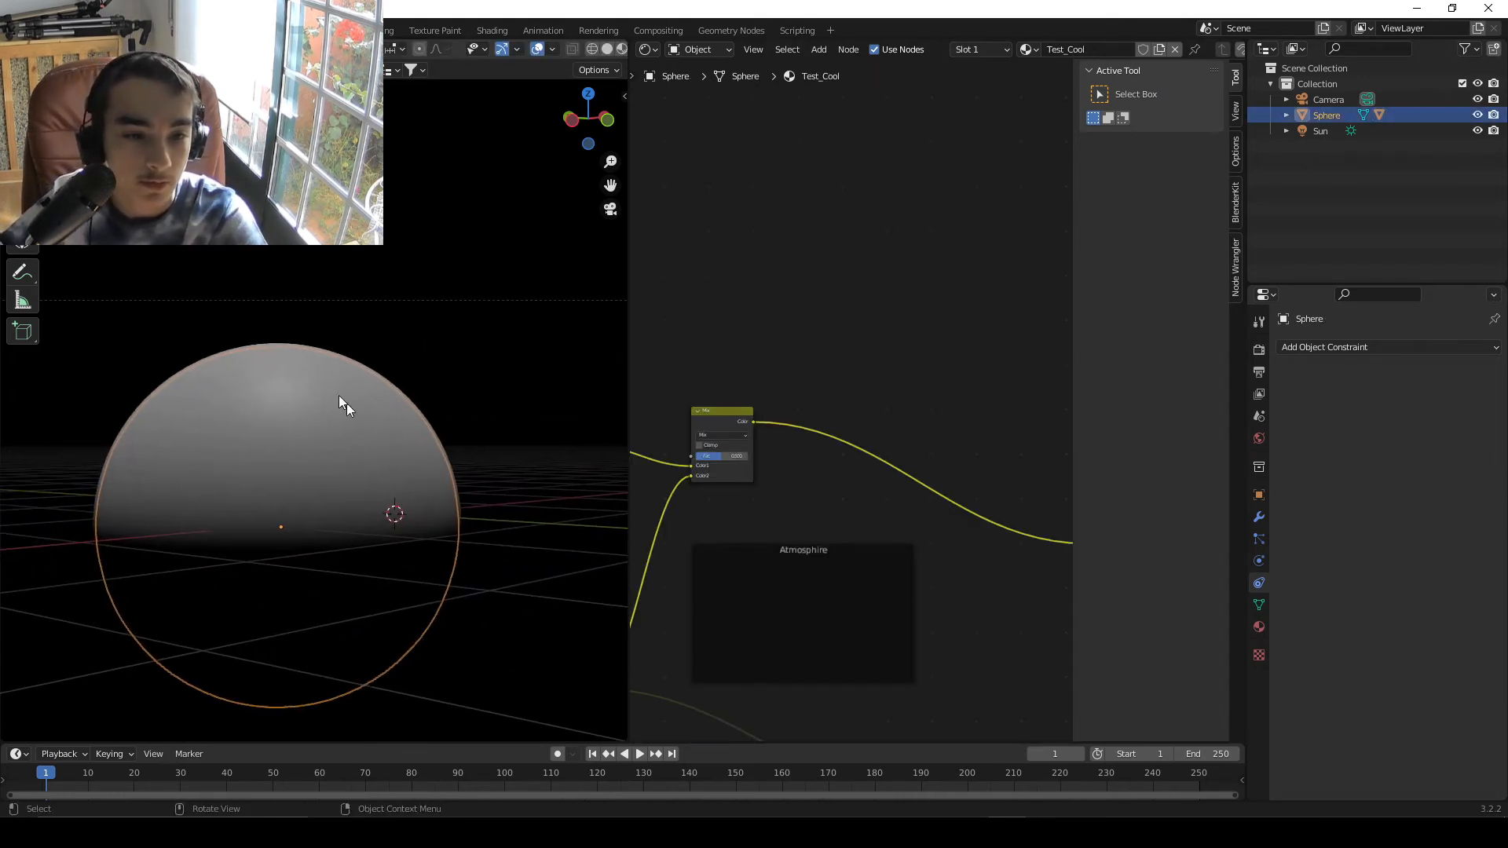
key("shift+a")
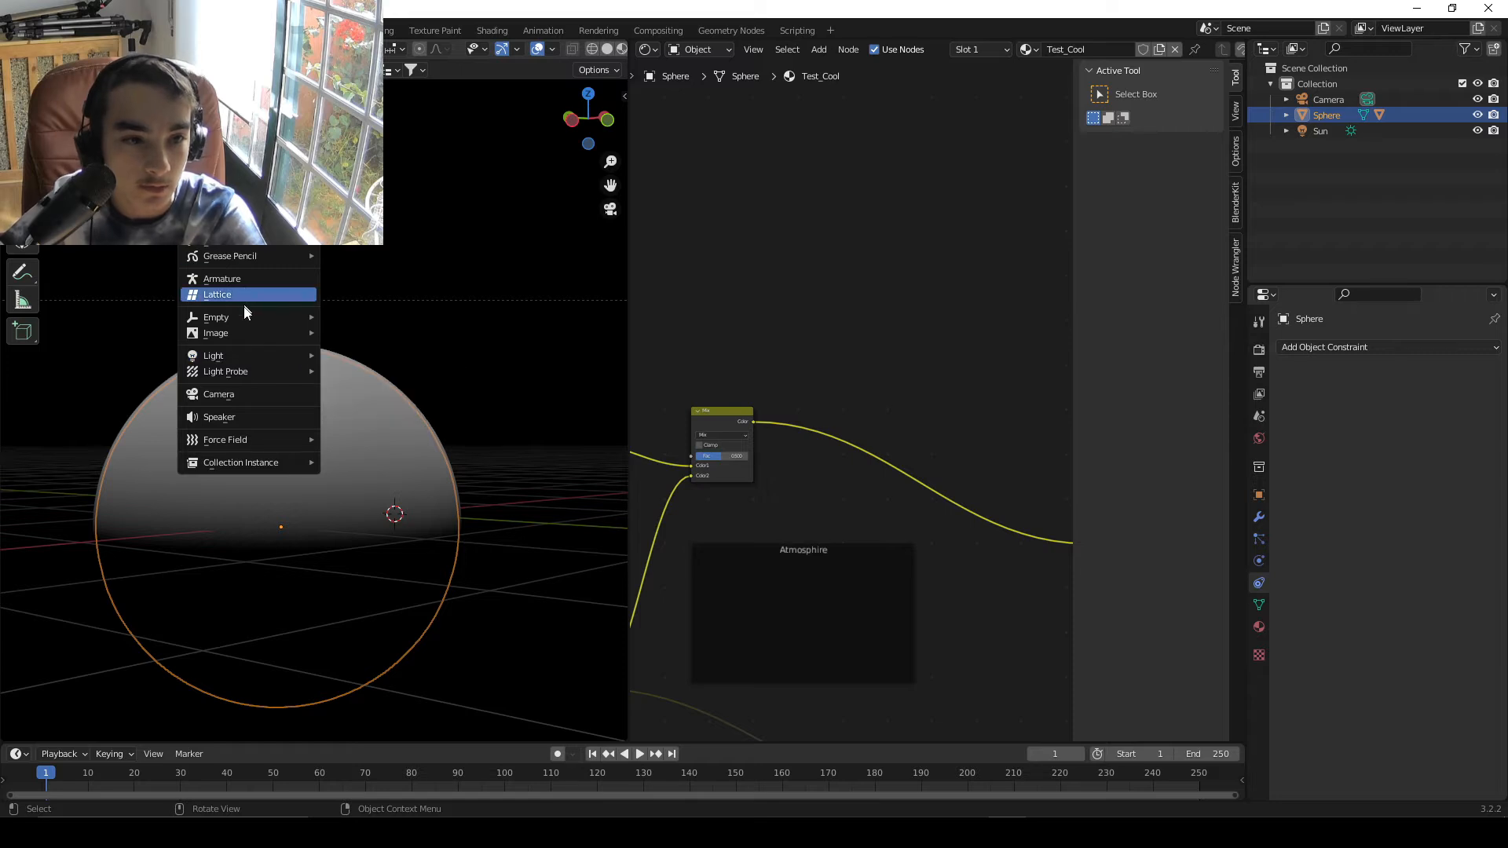
mouse_move(234, 318)
left_click(346, 320)
key("s")
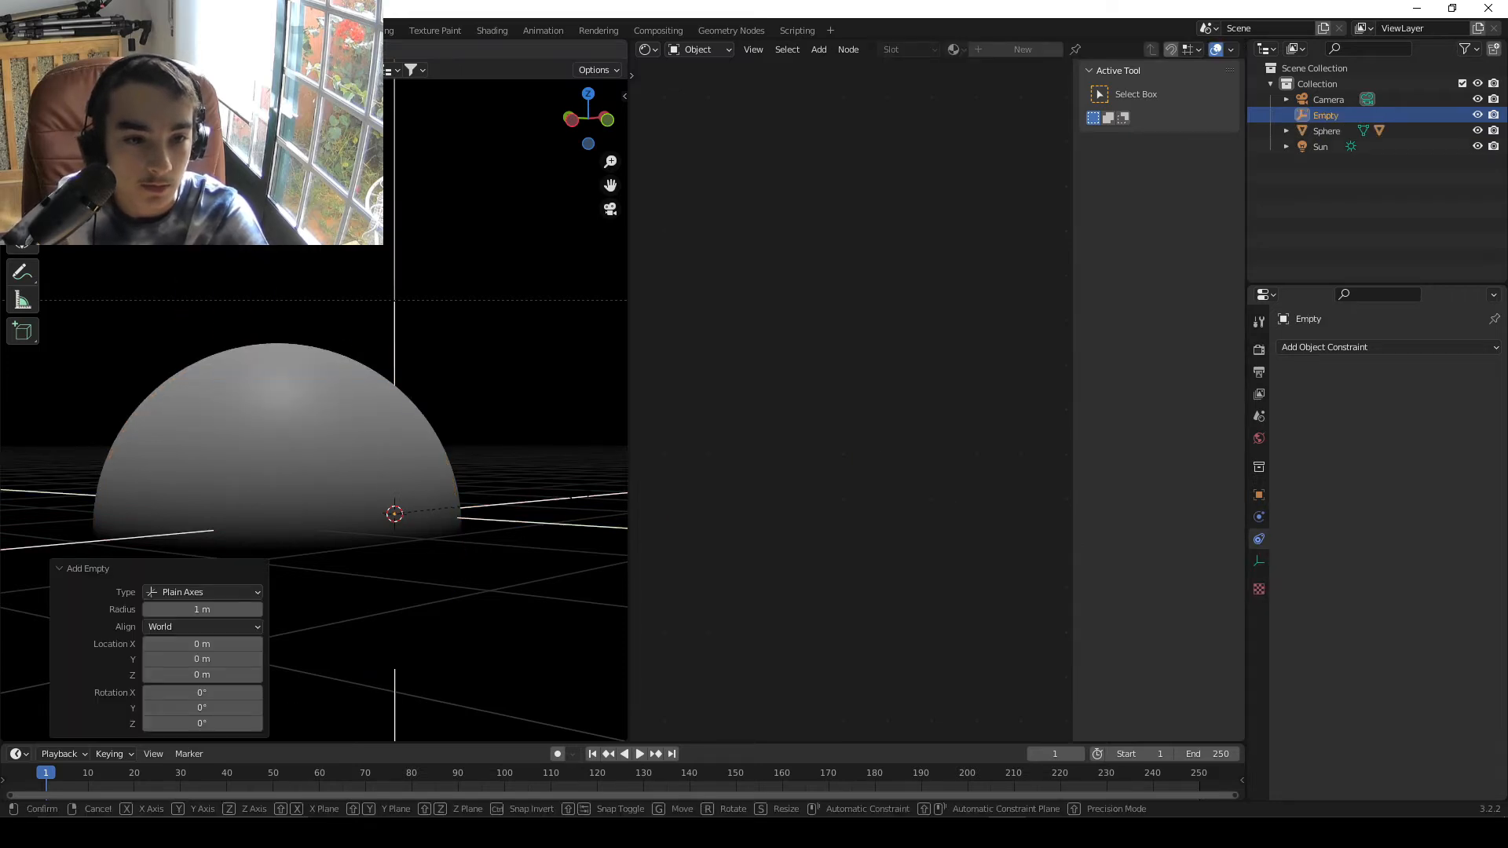
right_click(400, 479)
middle_click_drag(401, 479, 285, 375)
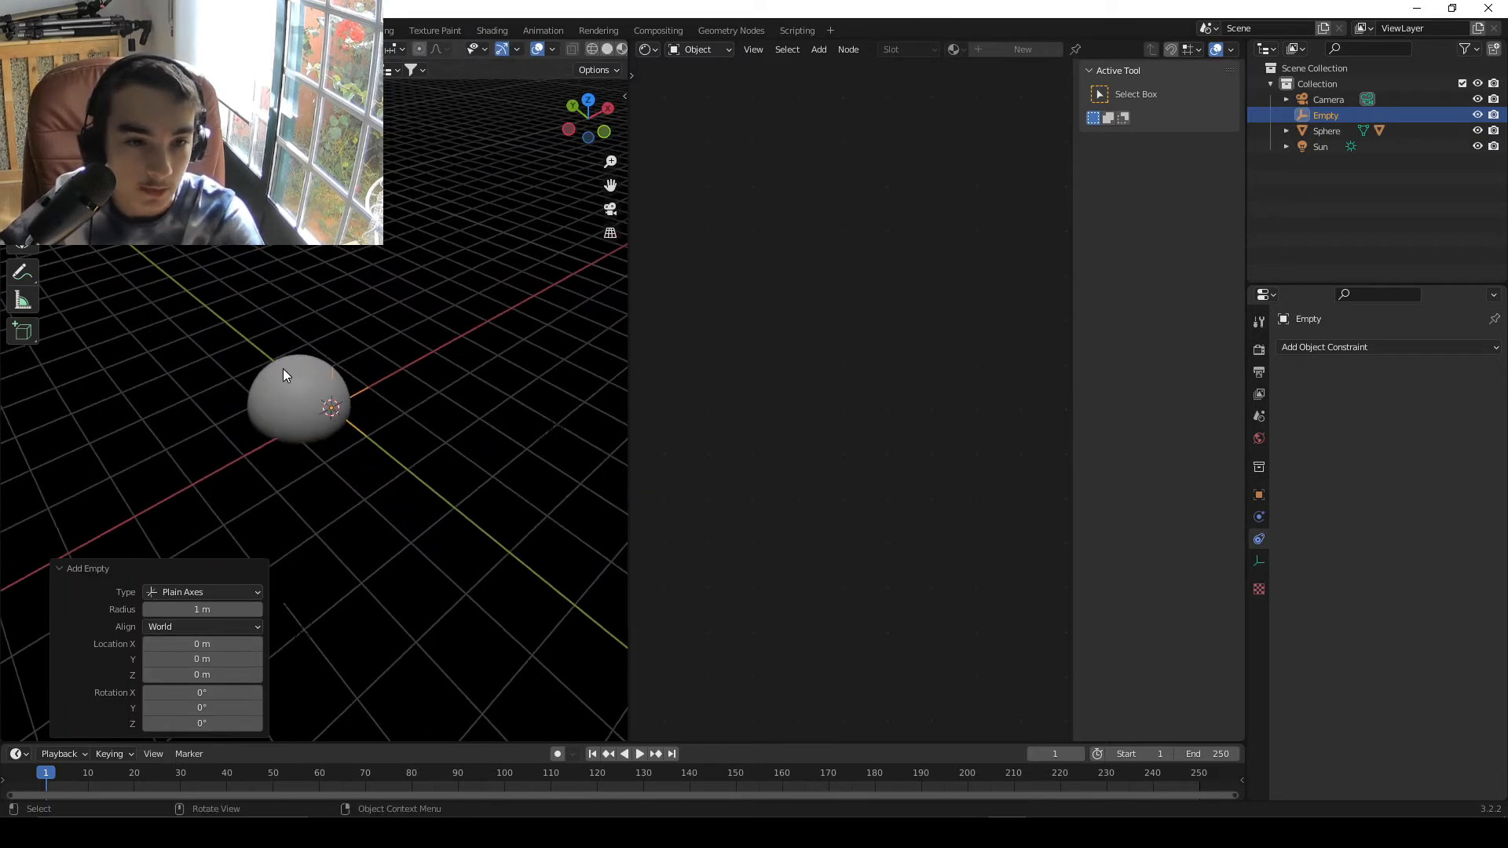
- Try parenting the empty to the planet sphere with the Object option, and undo it
left_click(283, 369, "shift")
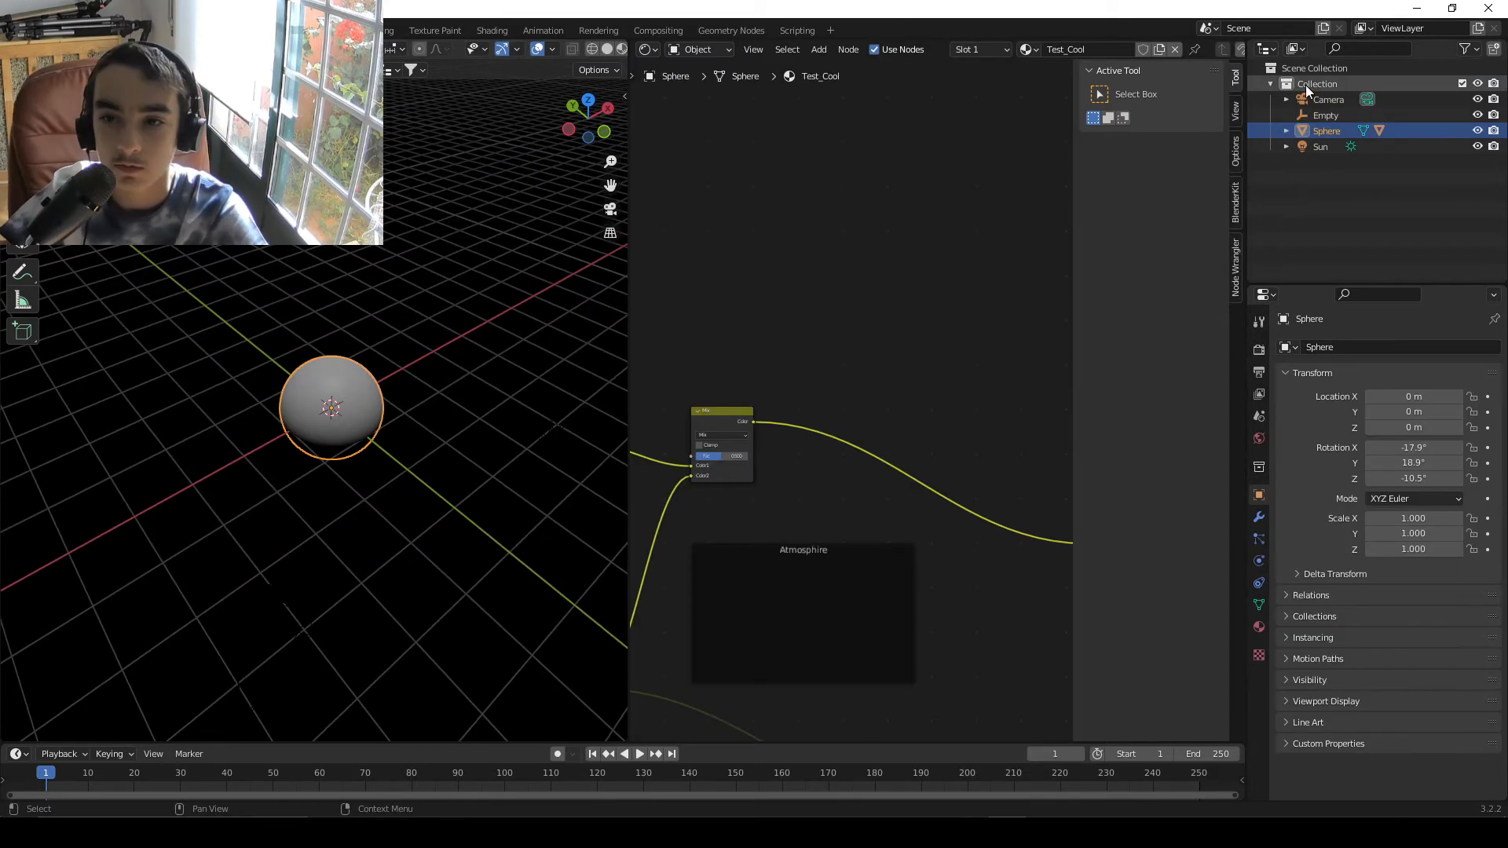
key("ctrl+p")
left_click(498, 283)
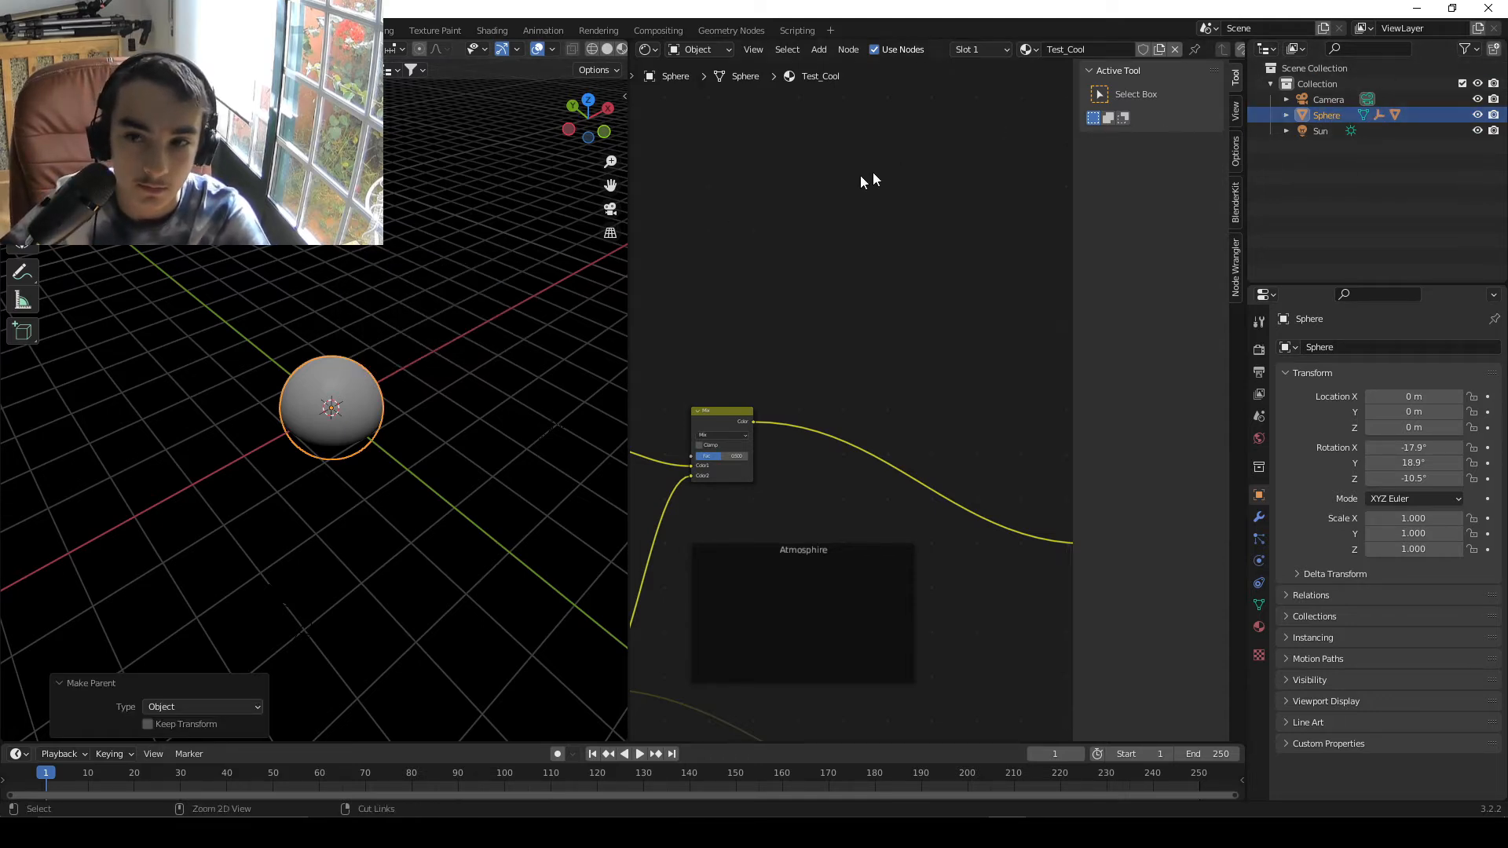
key("ctrl+z")
- Parent the planet sphere to the empty with the Object option, making the empty the active parent
left_click(1327, 116, "ctrl")
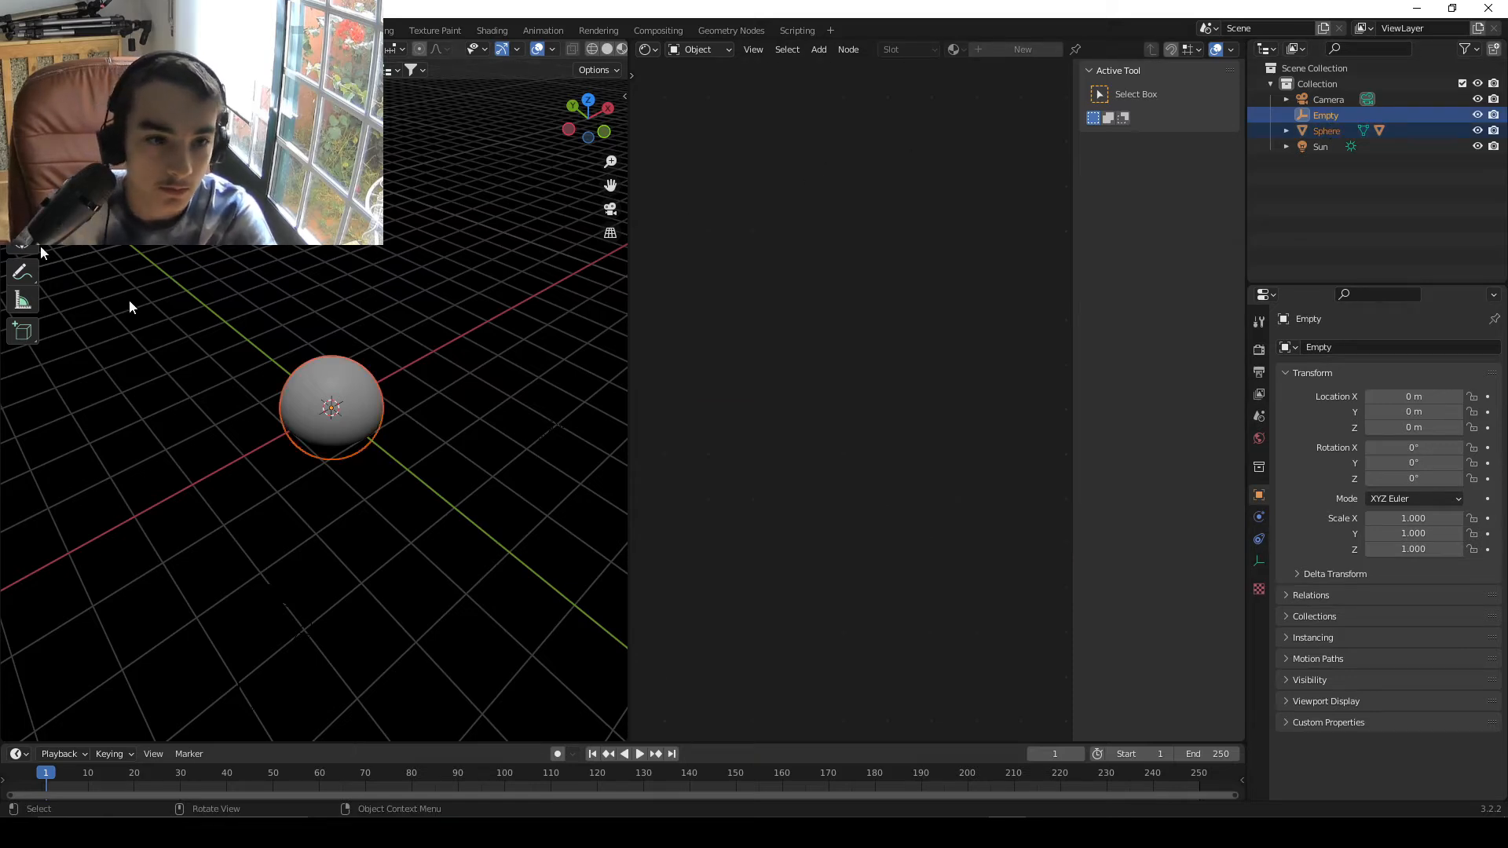
key("ctrl+p")
left_click(417, 333)
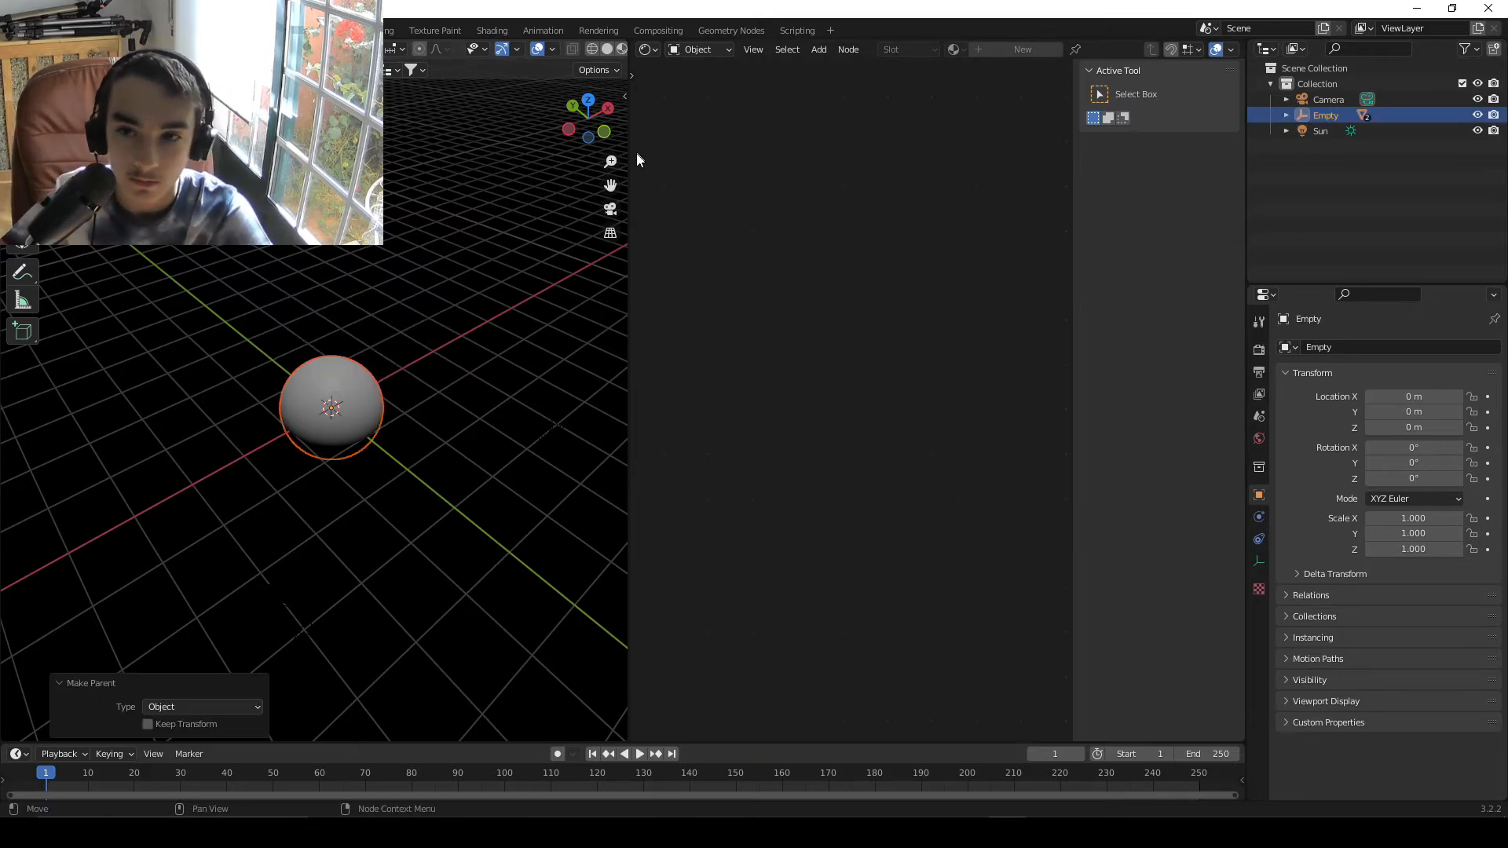
left_click(415, 412)
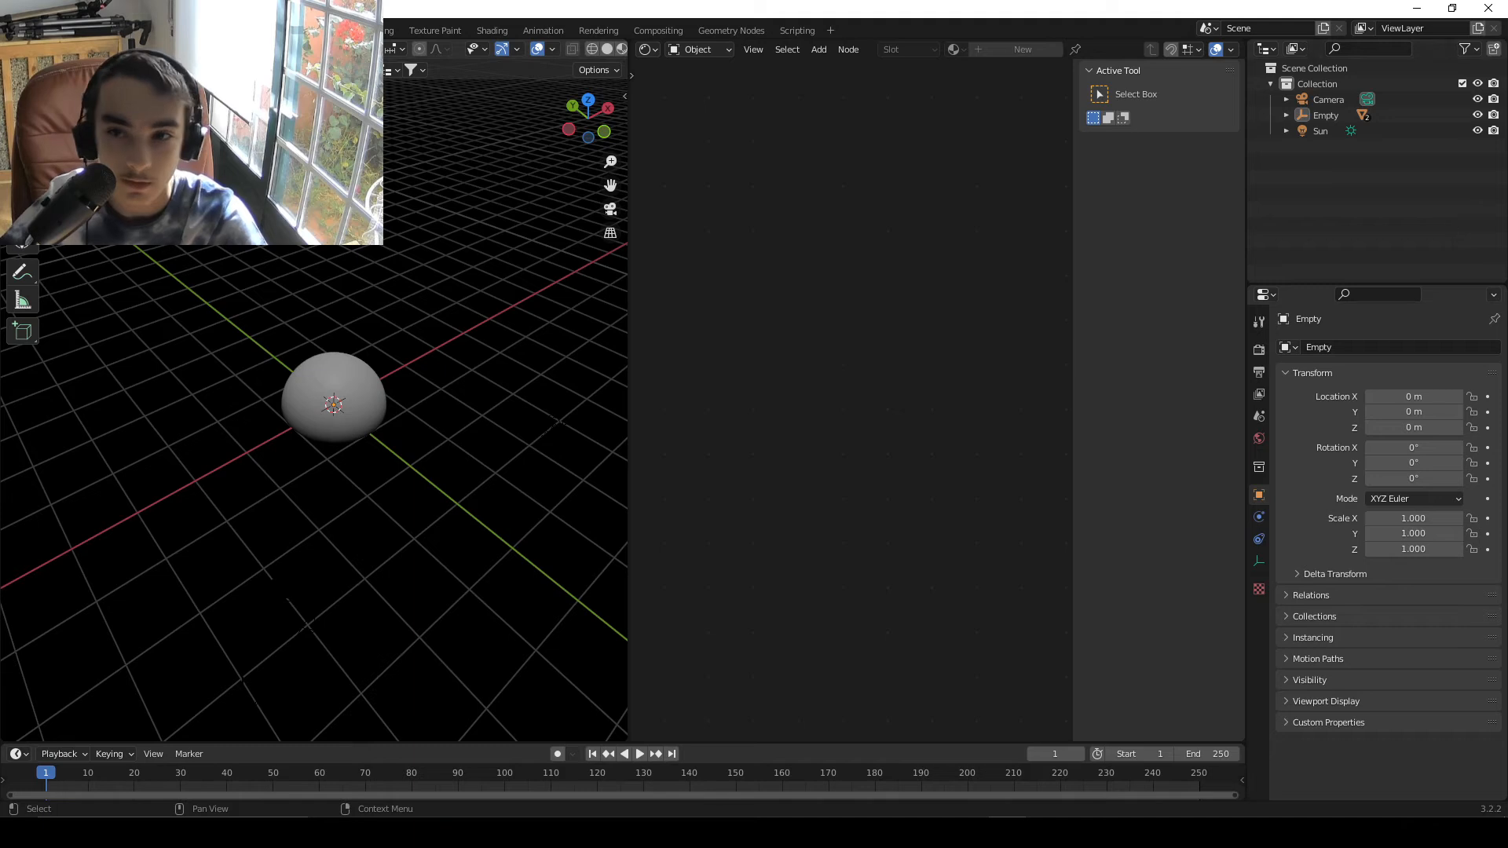
- Test the hierarchy by scaling the planet sphere down to 0.389 and enlarging it again
scroll(332, 428, "up", 5)
scroll(371, 431, "down", 5)
scroll(381, 408, "up", 10)
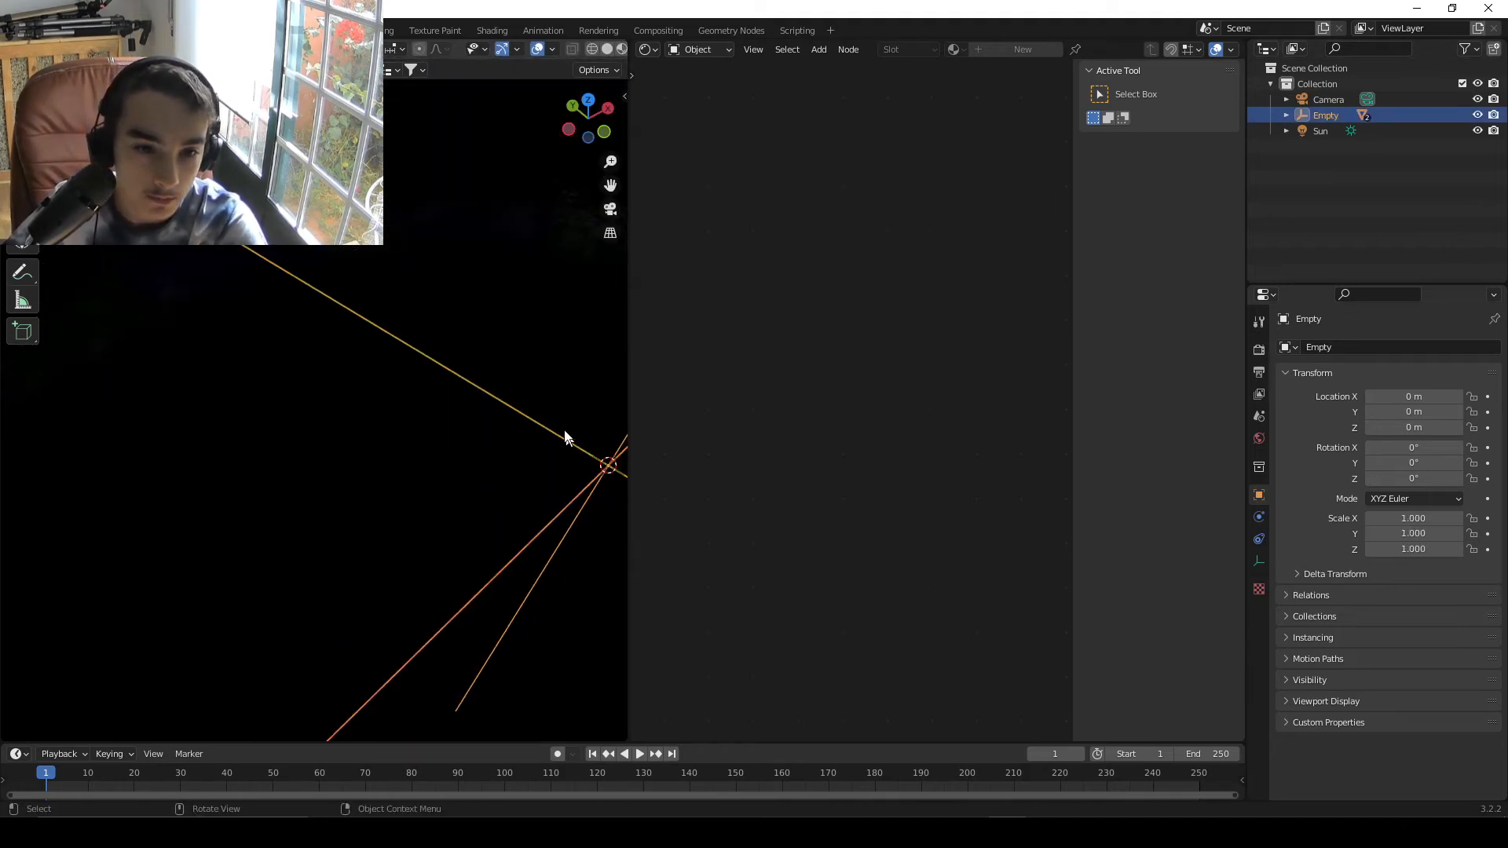
scroll(549, 430, "down", 10)
left_click(451, 395)
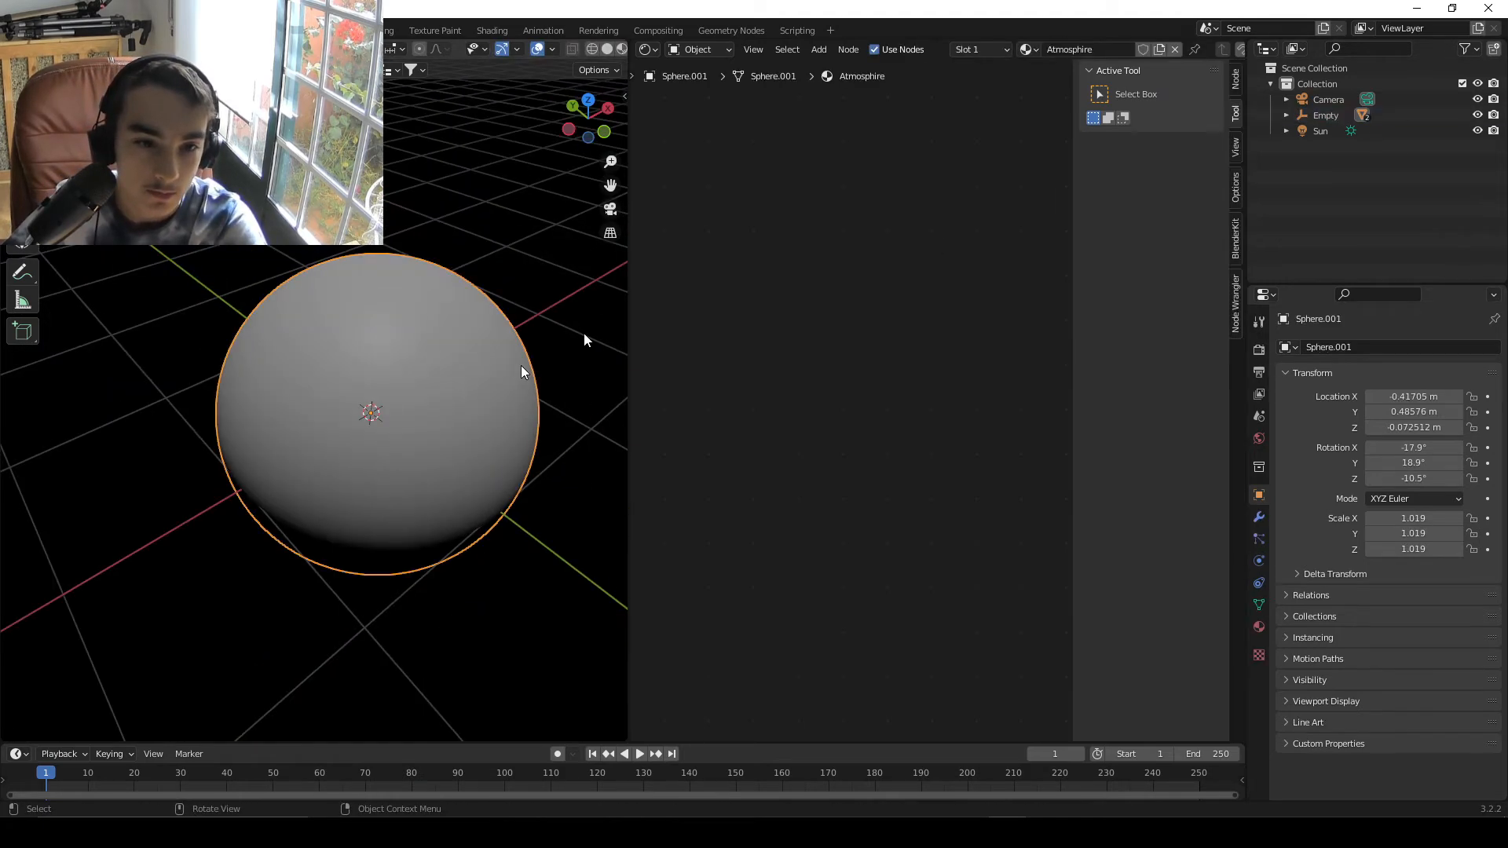
left_click(1286, 116)
left_click(1342, 131)
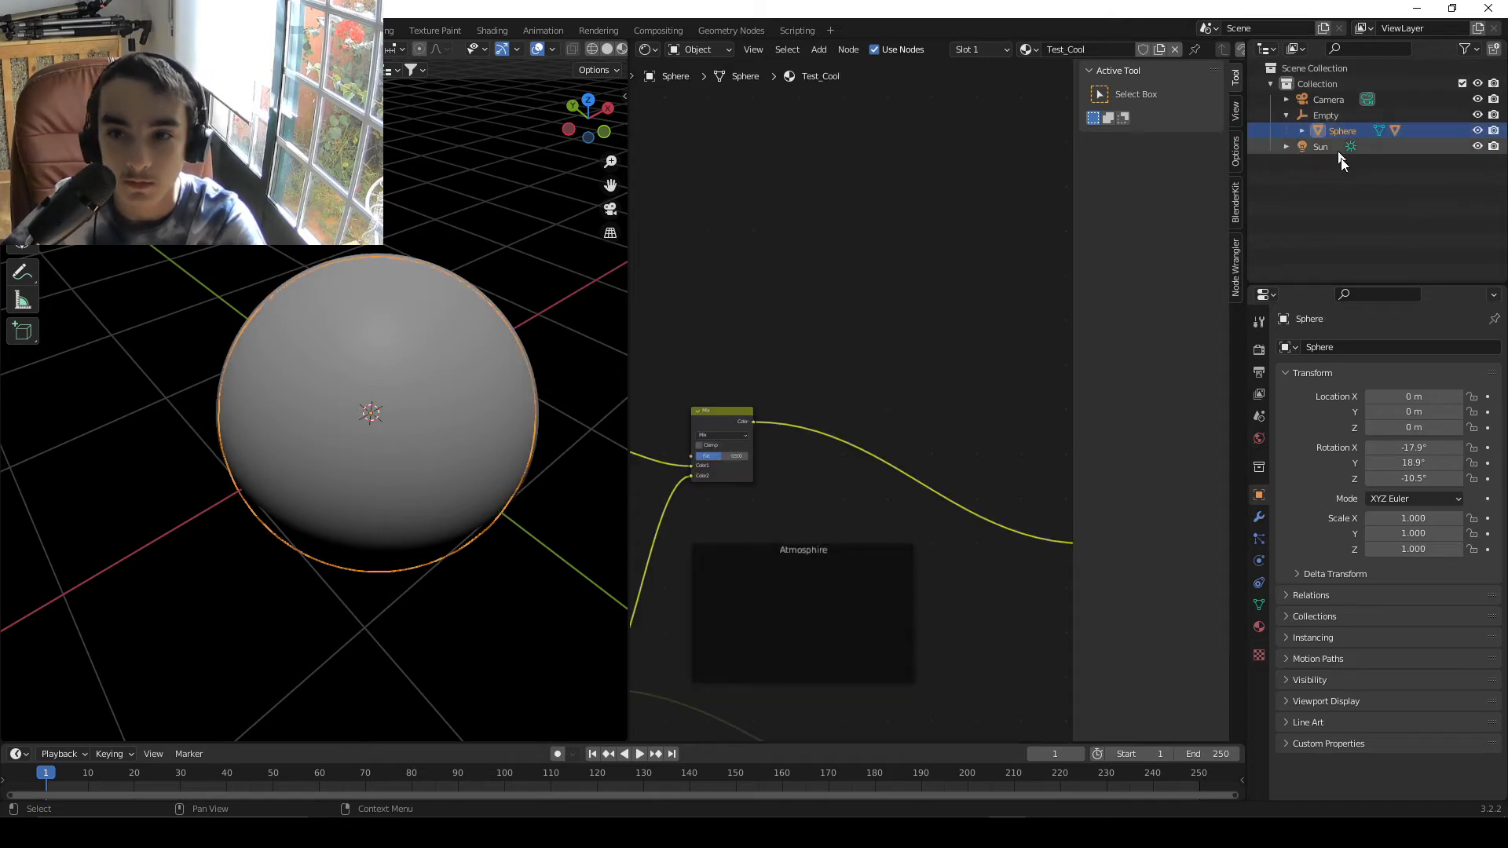
key("s")
left_click(454, 370)
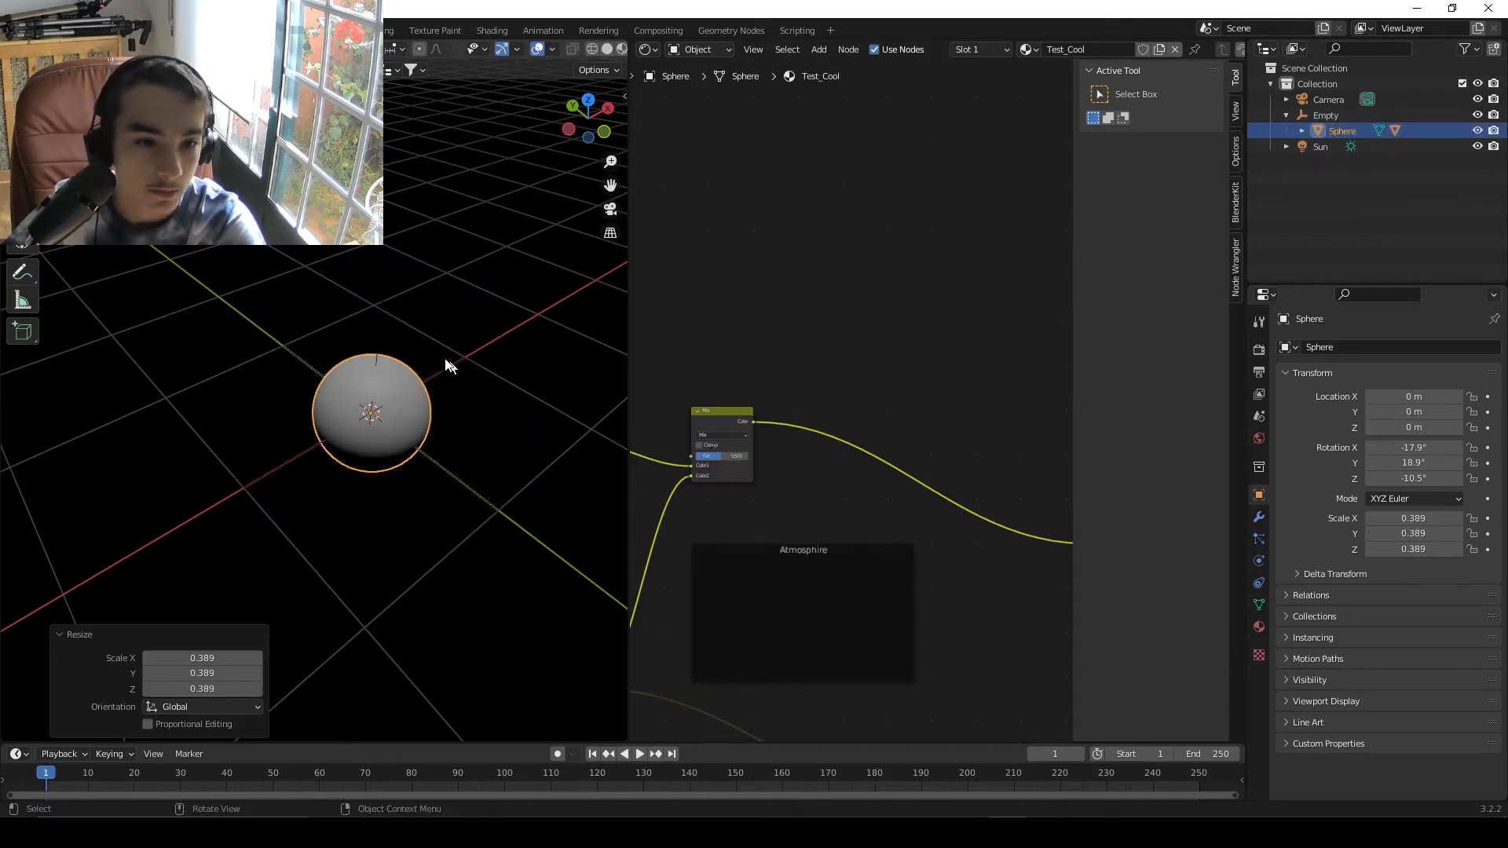
left_click(377, 352)
key("s")
left_click(539, 242)
- Add a Track To constraint to the Sun light with the planet's Sphere as its target
scroll(417, 302, "down", 2)
middle_click_drag(471, 361, 352, 358)
left_click(352, 361)
left_click(1327, 147)
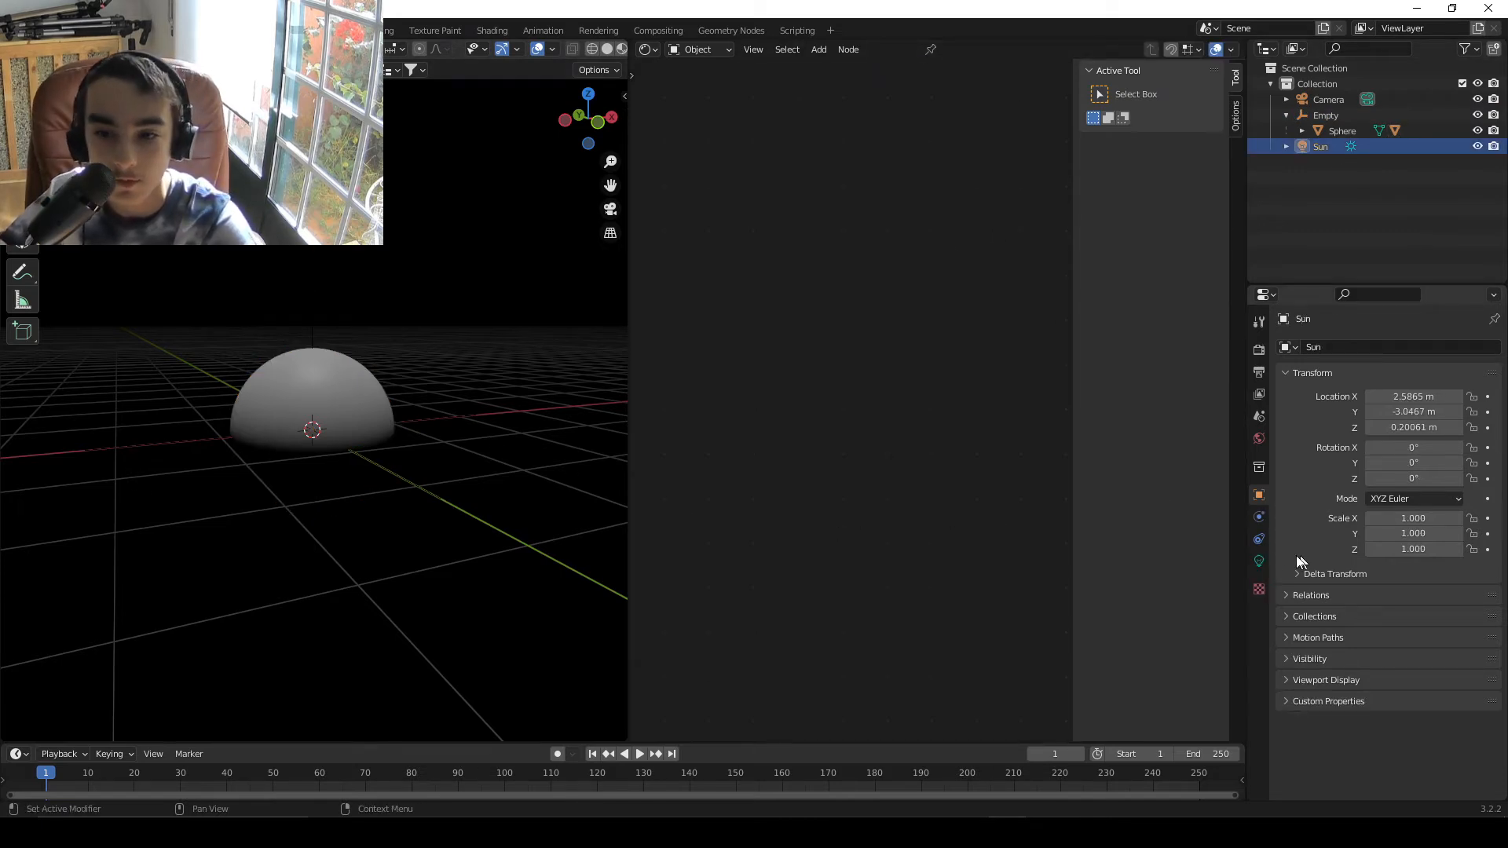
left_click(1258, 538)
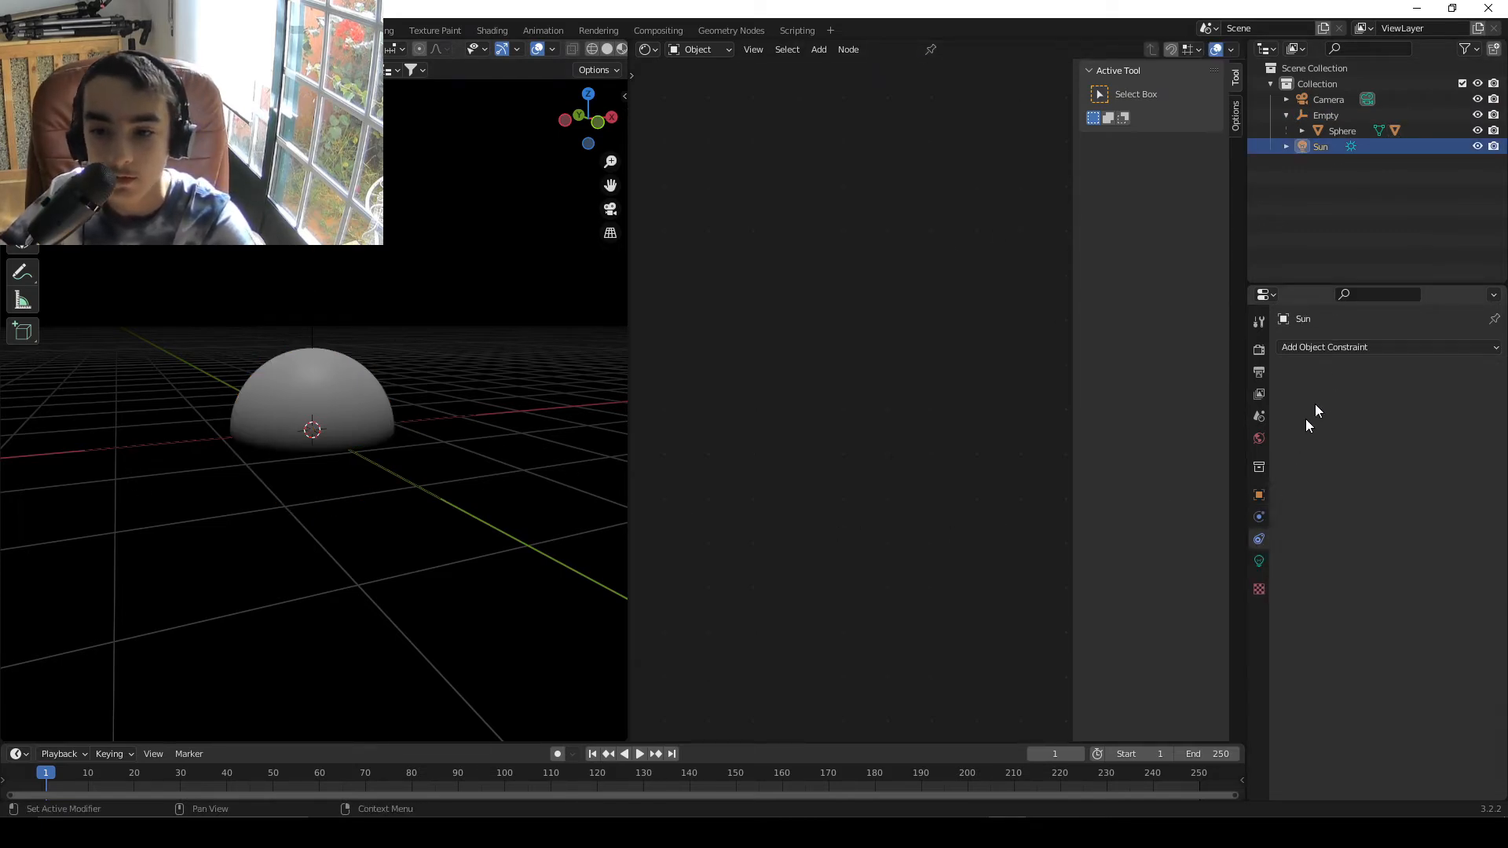
left_click(1321, 348)
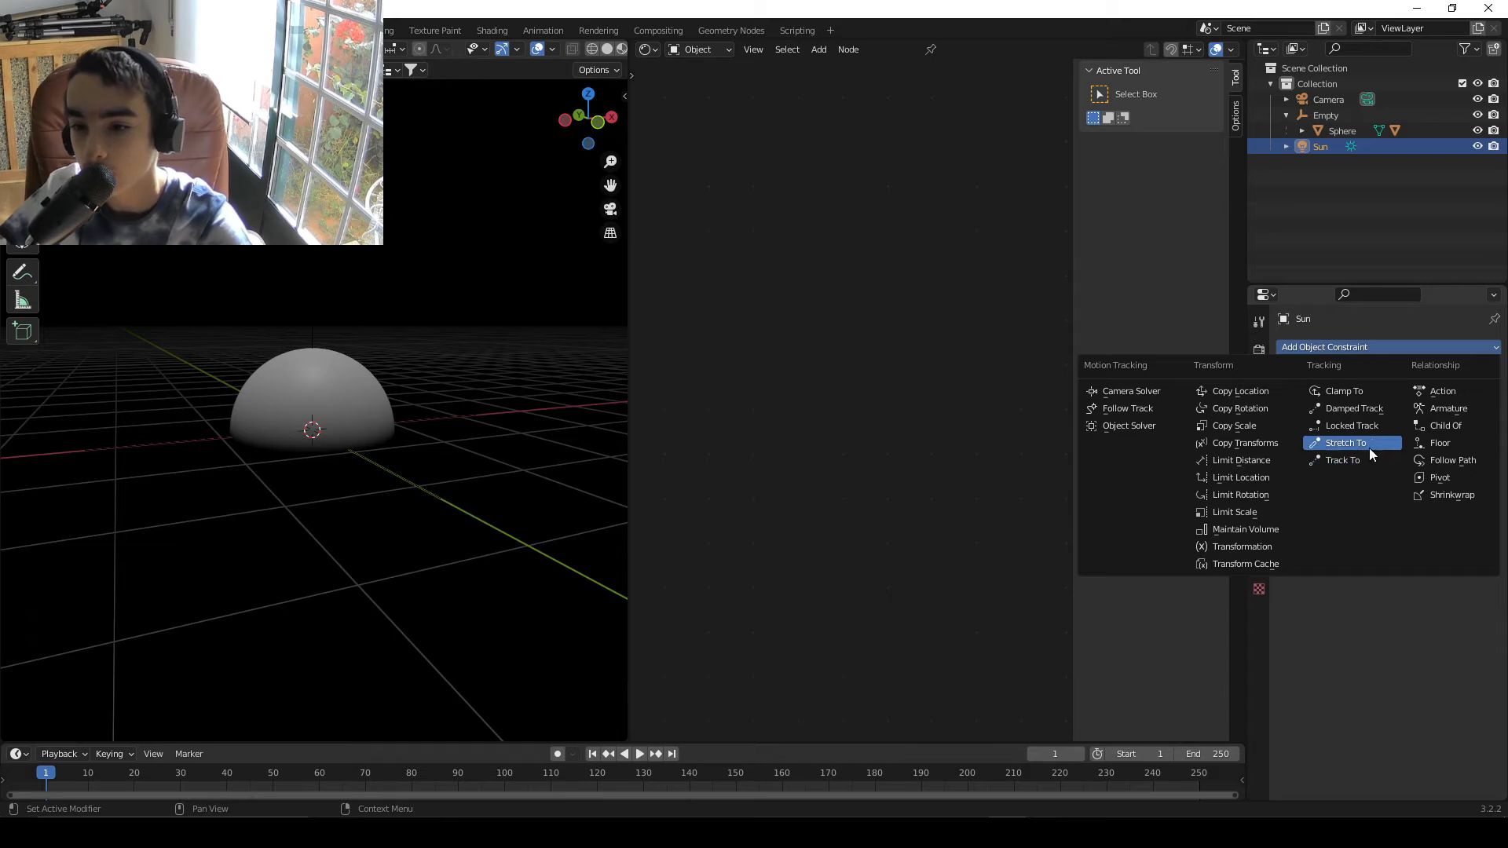
left_click(1369, 461)
left_click(1414, 397)
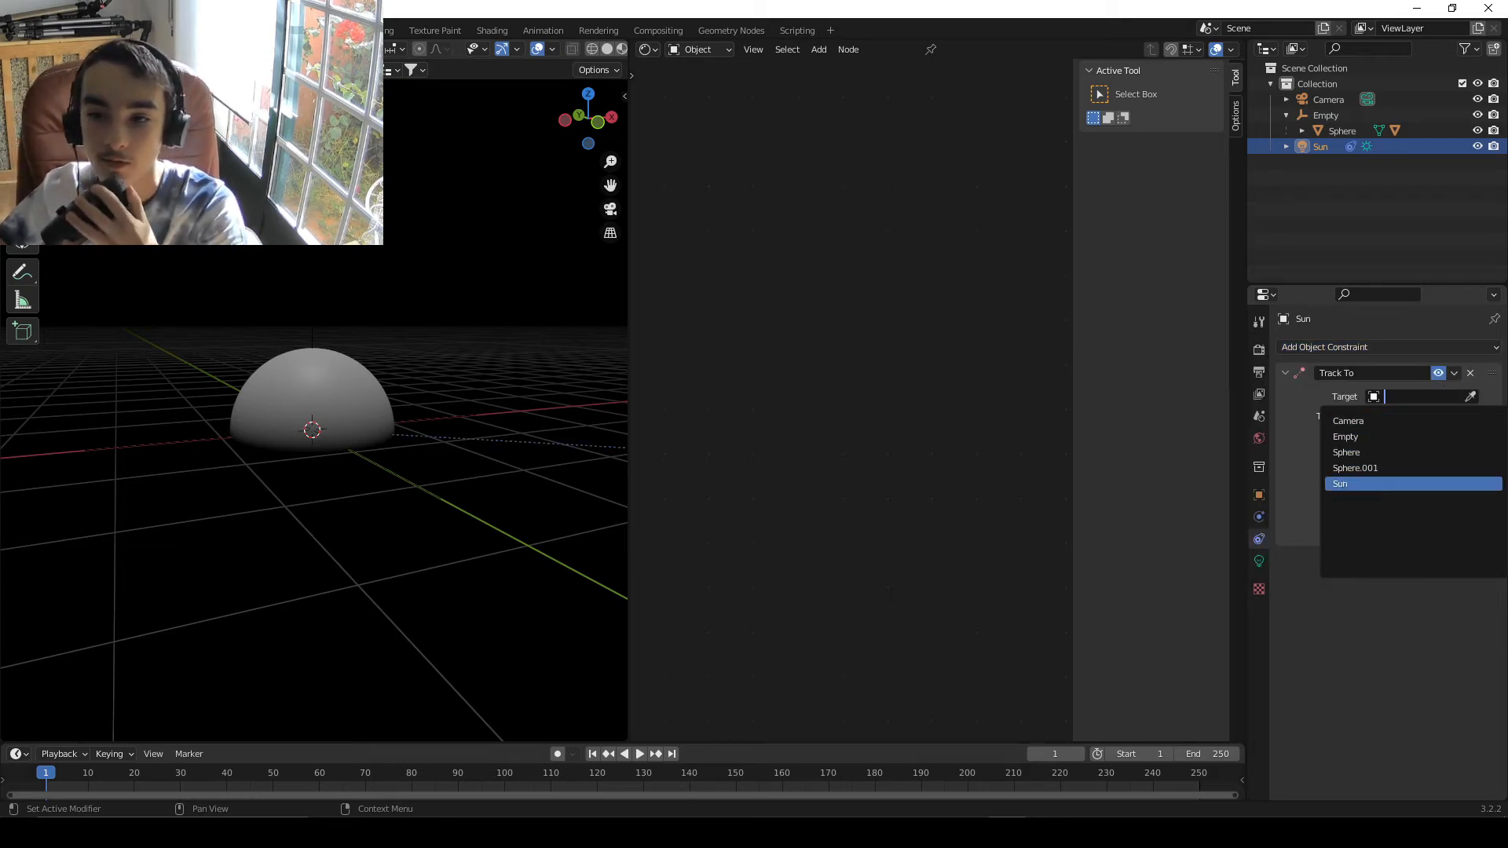
left_click(1370, 452)
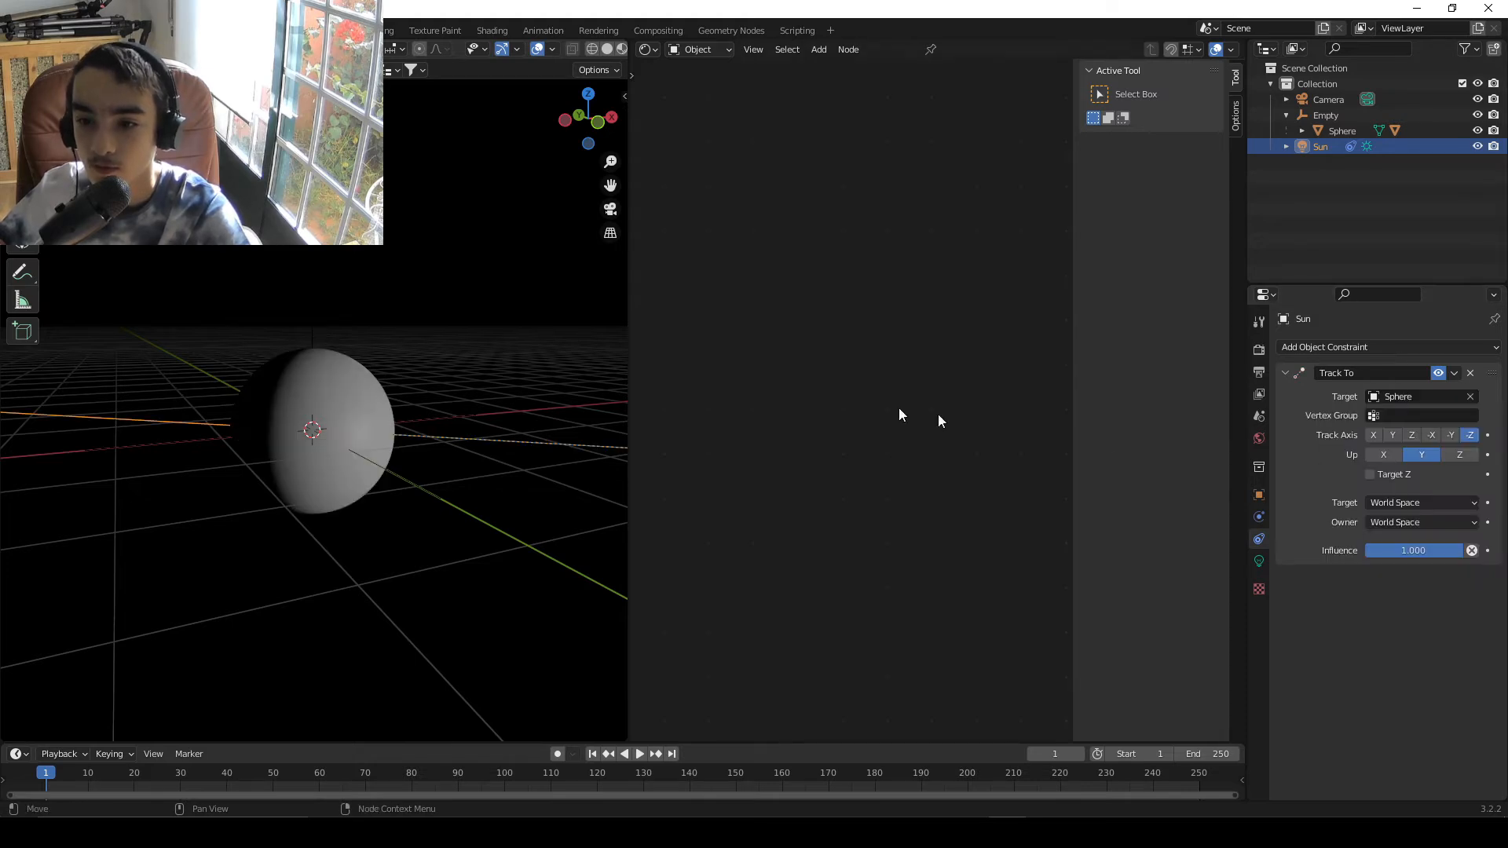
- Move the Sun light by about 0.3 m in X, 0.17 m in Y and 1.69 m in Z
scroll(424, 421, "down", 4)
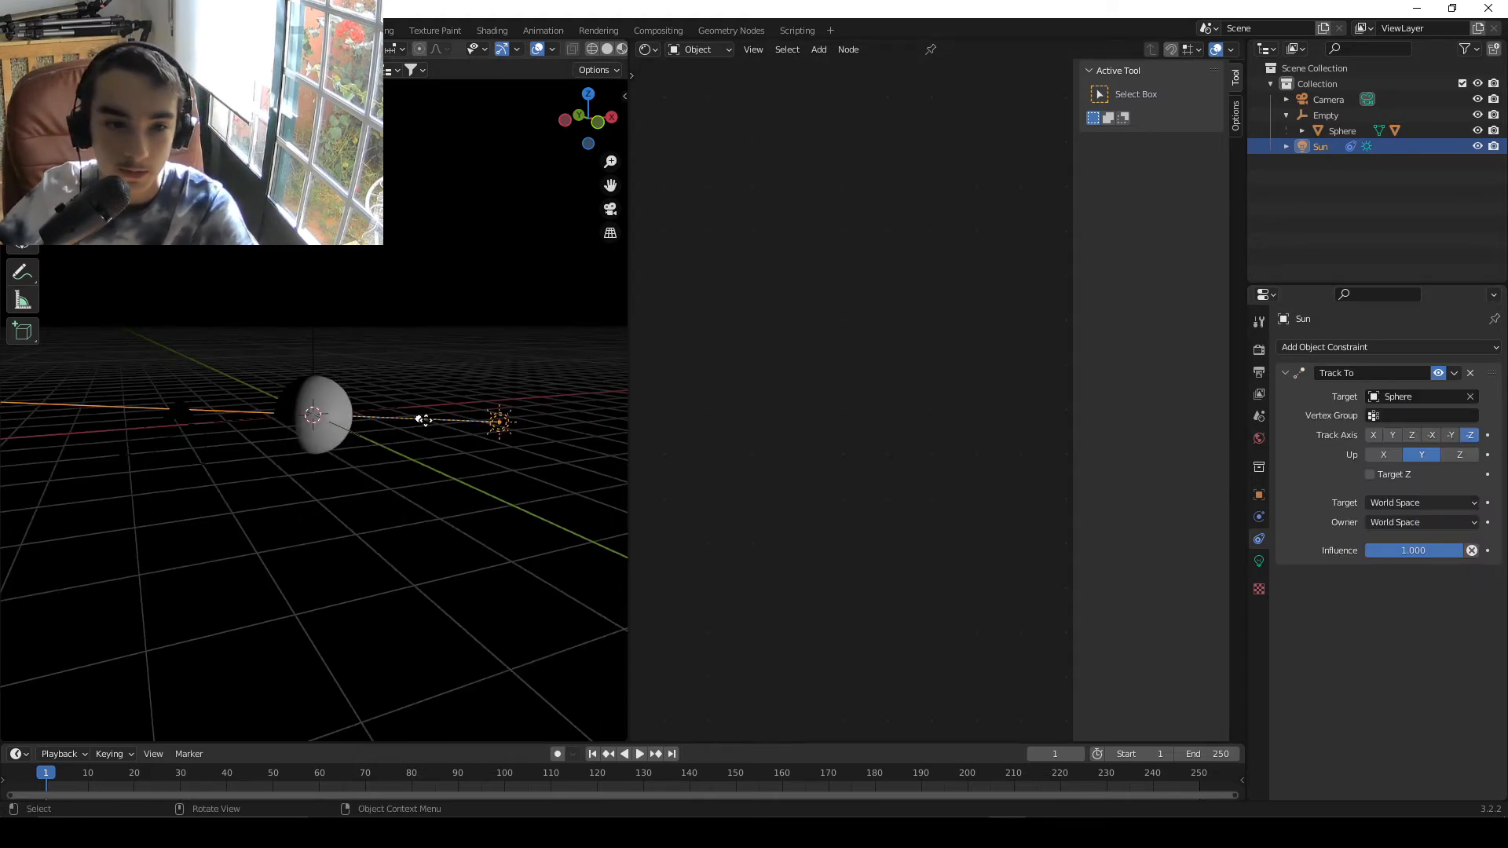
key("g")
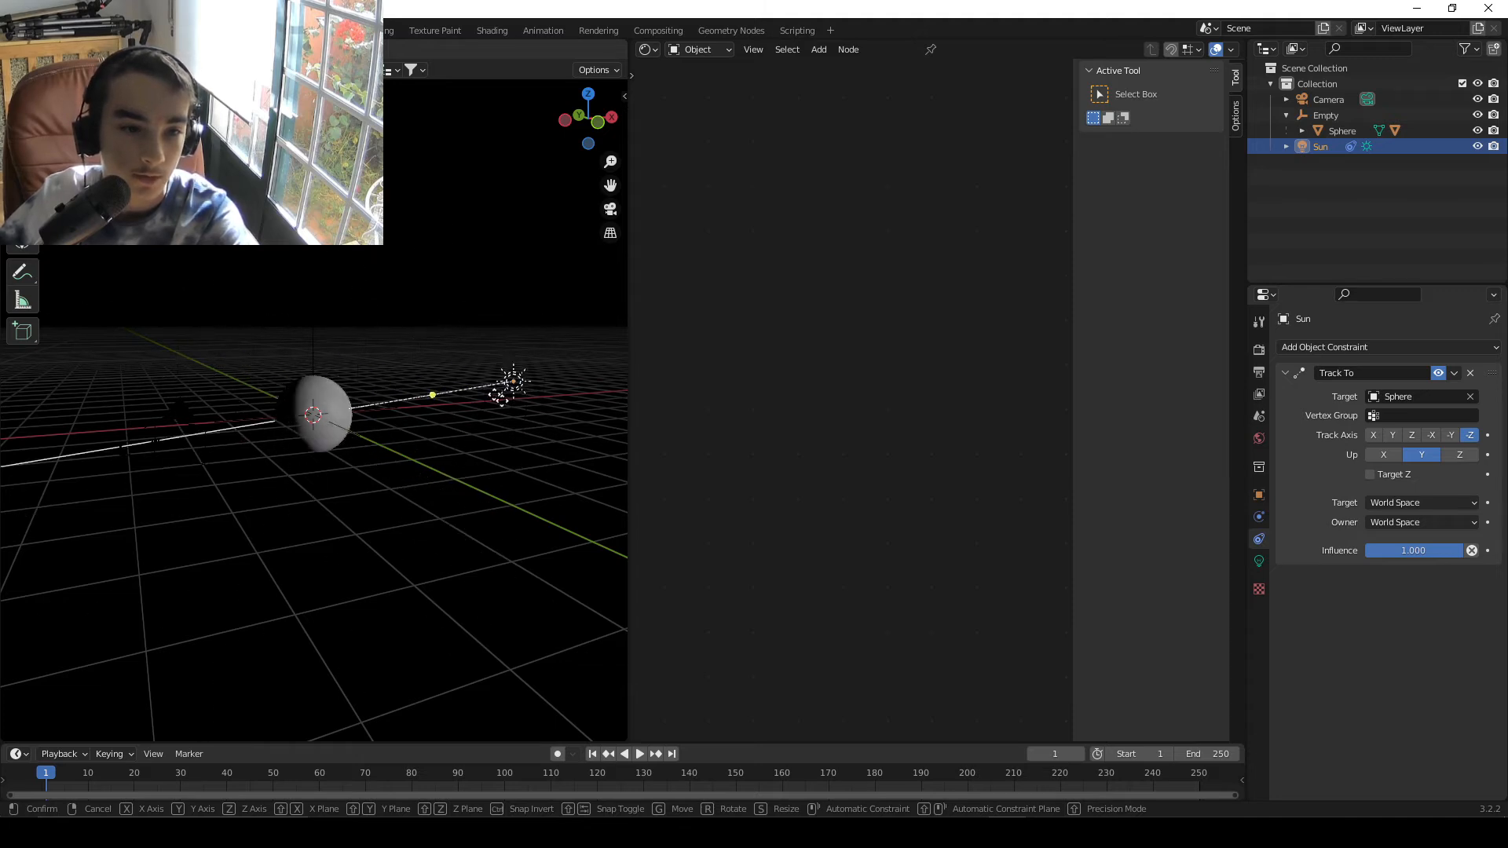
left_click(483, 341)
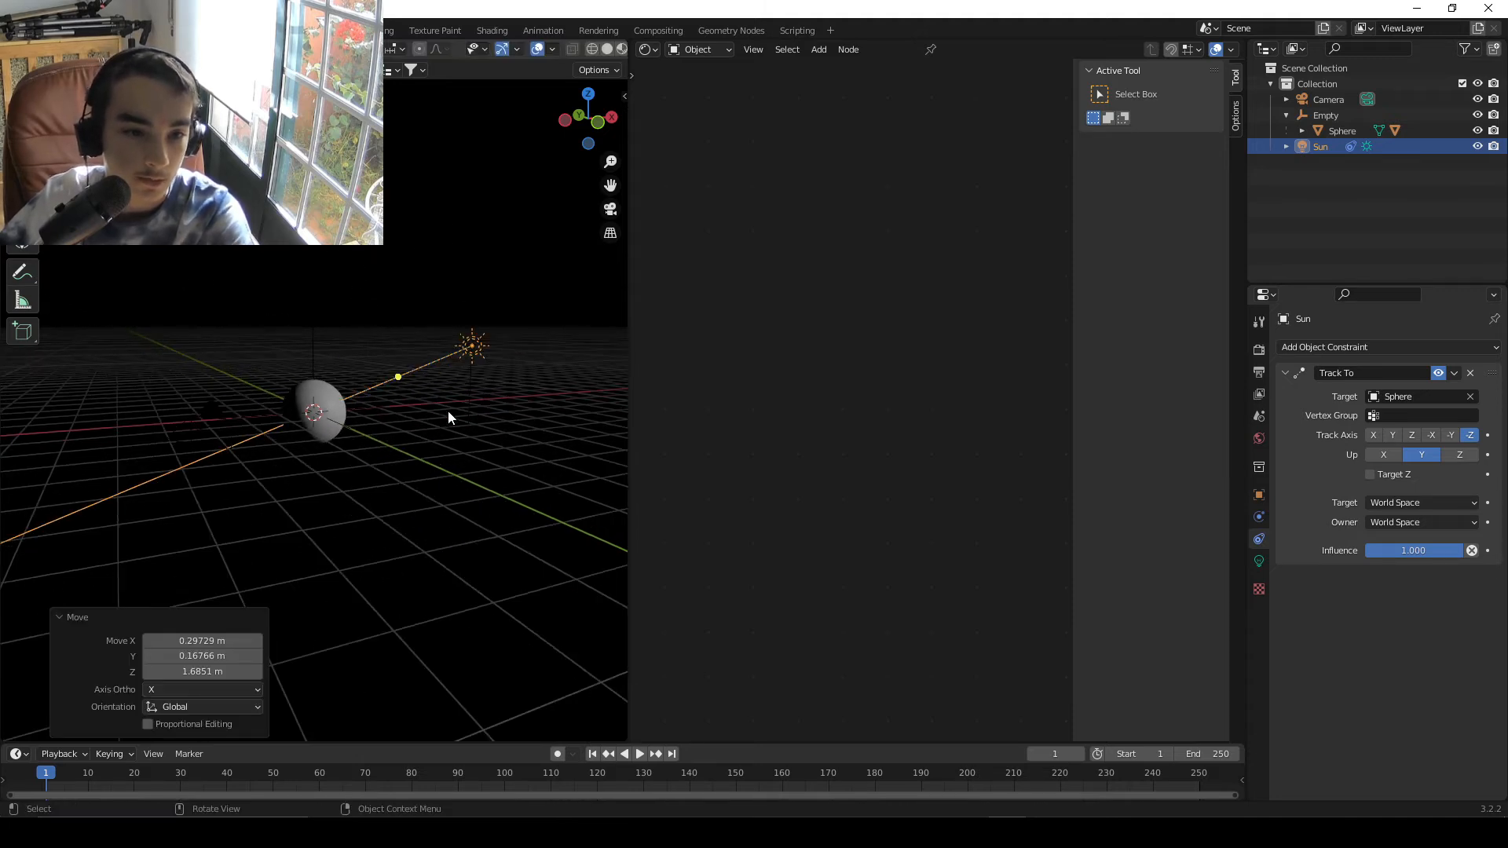
- Test the Sun's tracking in camera view with a trial move around the planet, cancelling it
scroll(431, 424, "up", 2)
key("KP_0")
scroll(438, 343, "down", 6)
middle_click_drag(420, 405, 389, 356, "shift")
scroll(428, 405, "up", 1)
key("g")
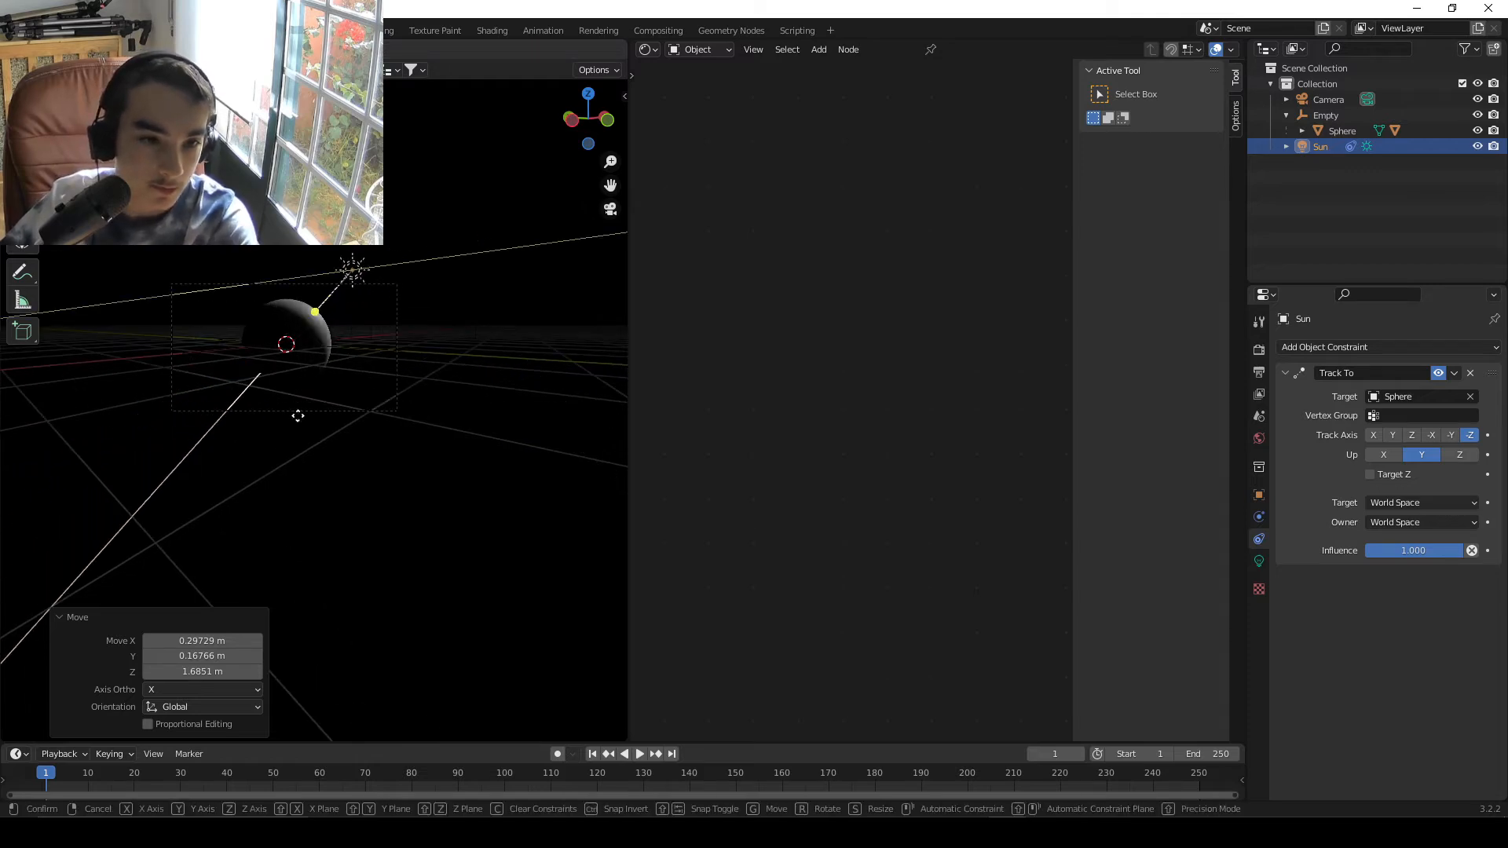
left_click_drag(498, 558, 299, 535)
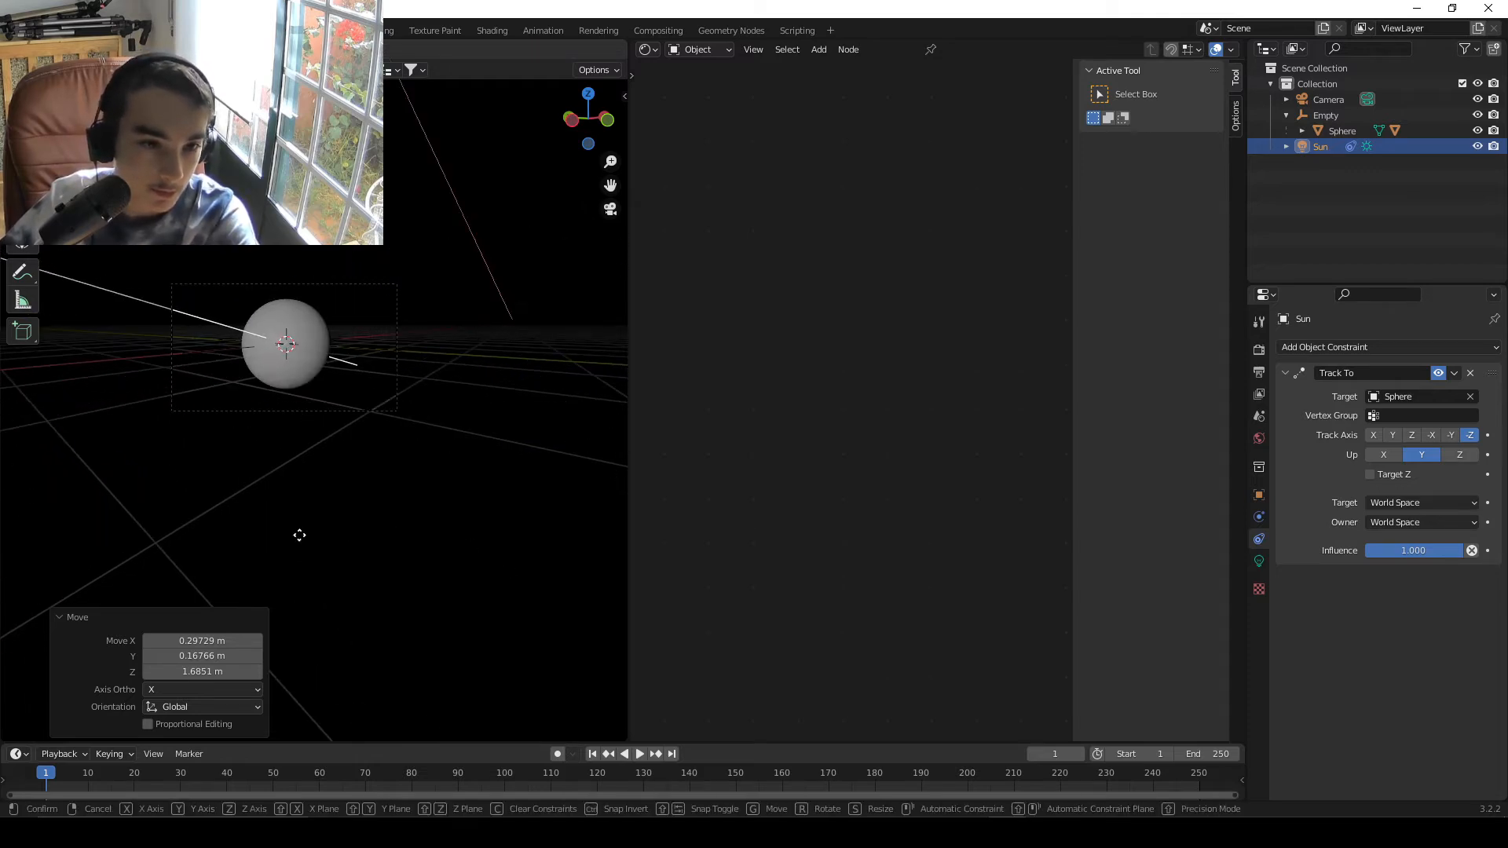
right_click(424, 456)
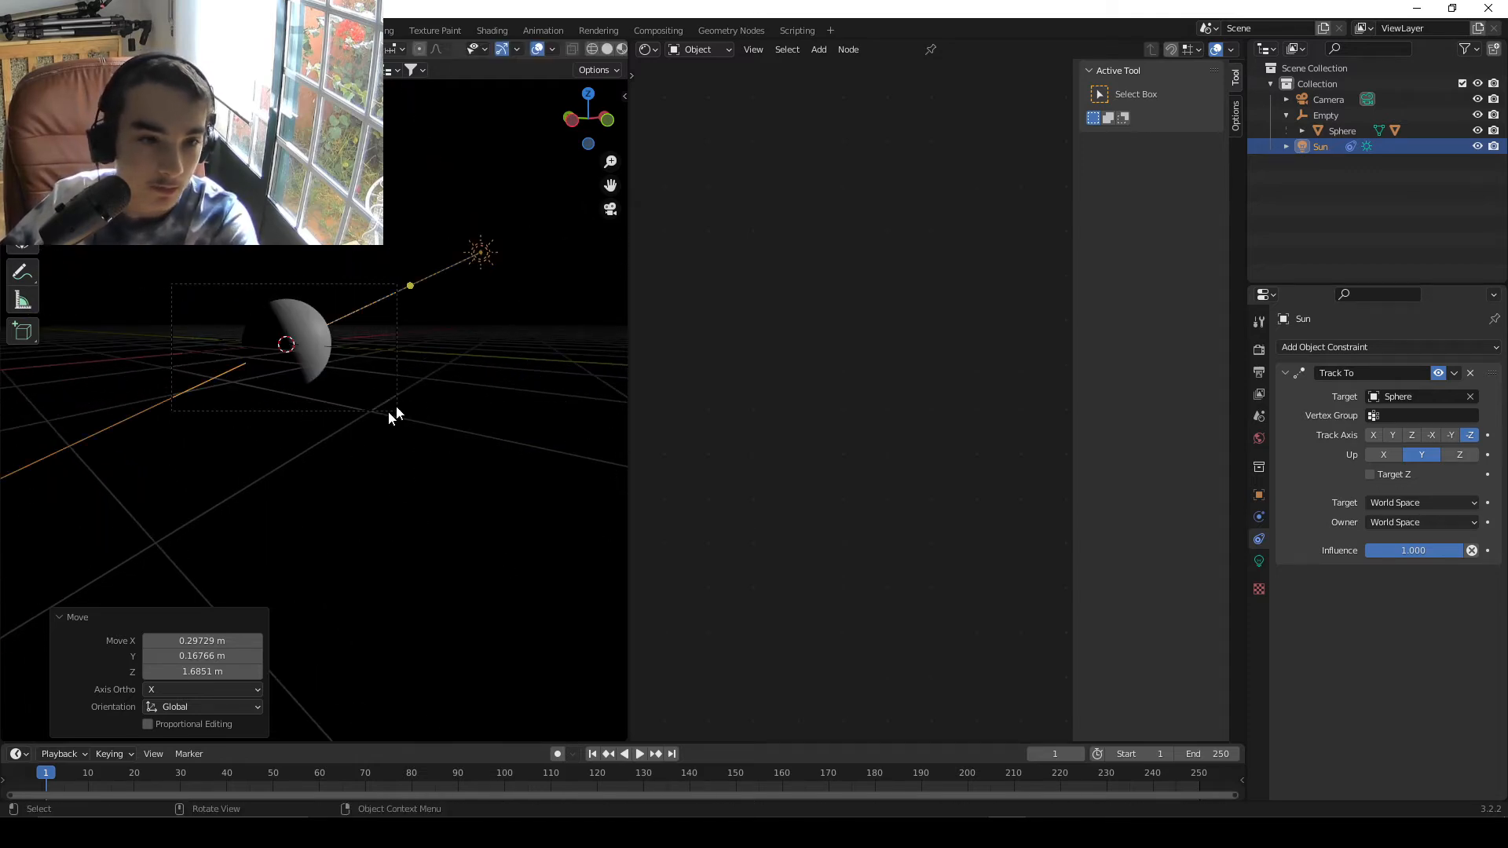
- Reposition the Sun light in several free moves so it lights the planet's right side in camera view
key("g")
left_click(313, 398)
middle_click_drag(313, 397, 436, 508)
key("g")
left_click(438, 487)
key("KP_0")
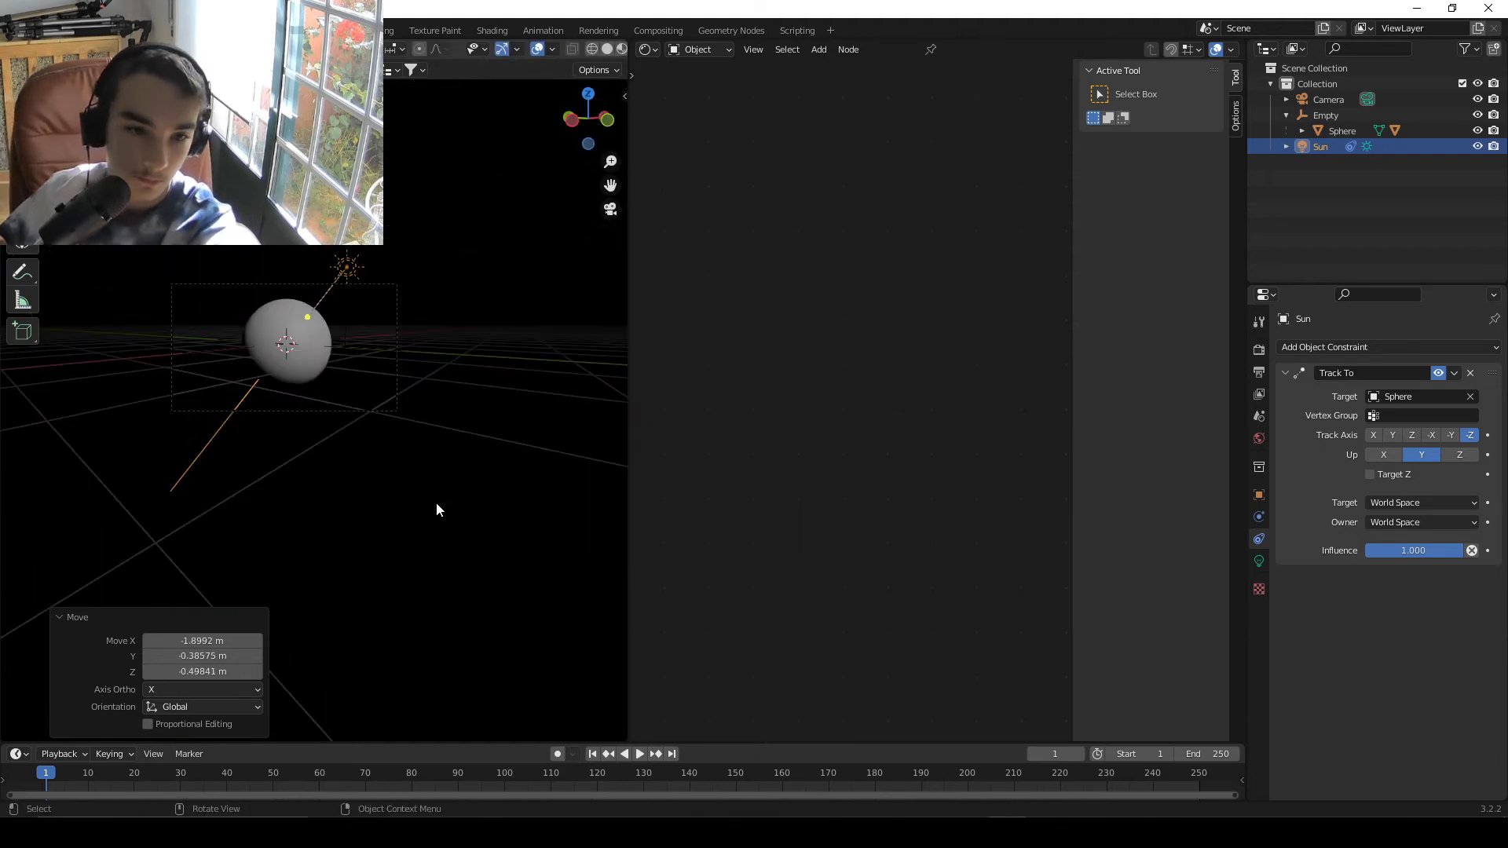
key("g")
left_click(314, 368)
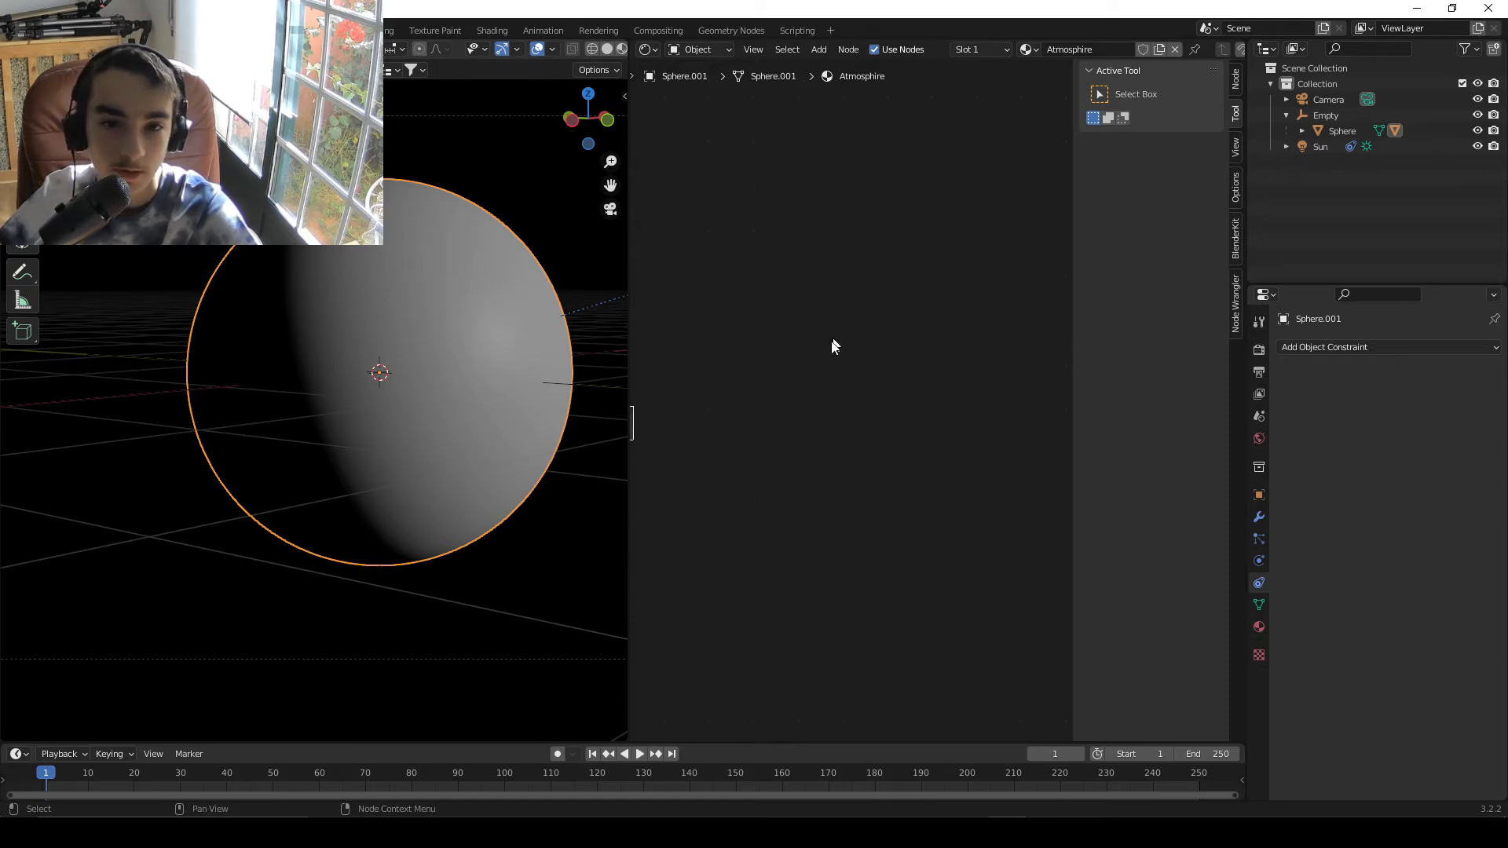
- Delete the Principled BSDF node from the outer sphere's Atmosphire material, leaving only the Material Output
scroll(833, 344, "down", 5)
middle_click_drag(826, 374, 919, 365)
scroll(824, 401, "up", 7)
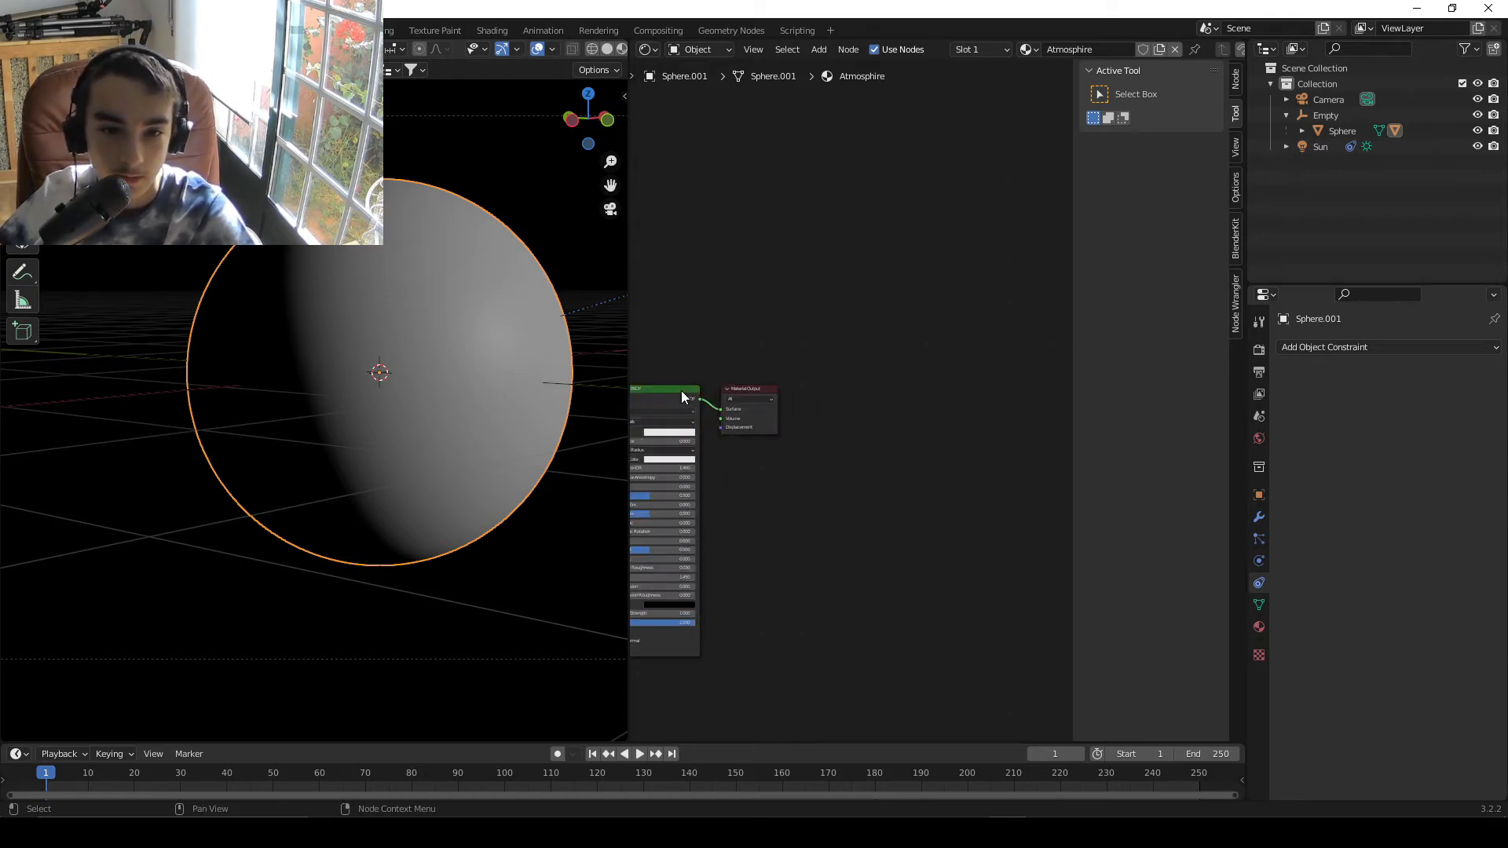
key("x")
middle_click_drag(681, 391, 906, 445)
- Add a Texture Coordinate node before the Material Output in the Atmosphire material
key("shift+a")
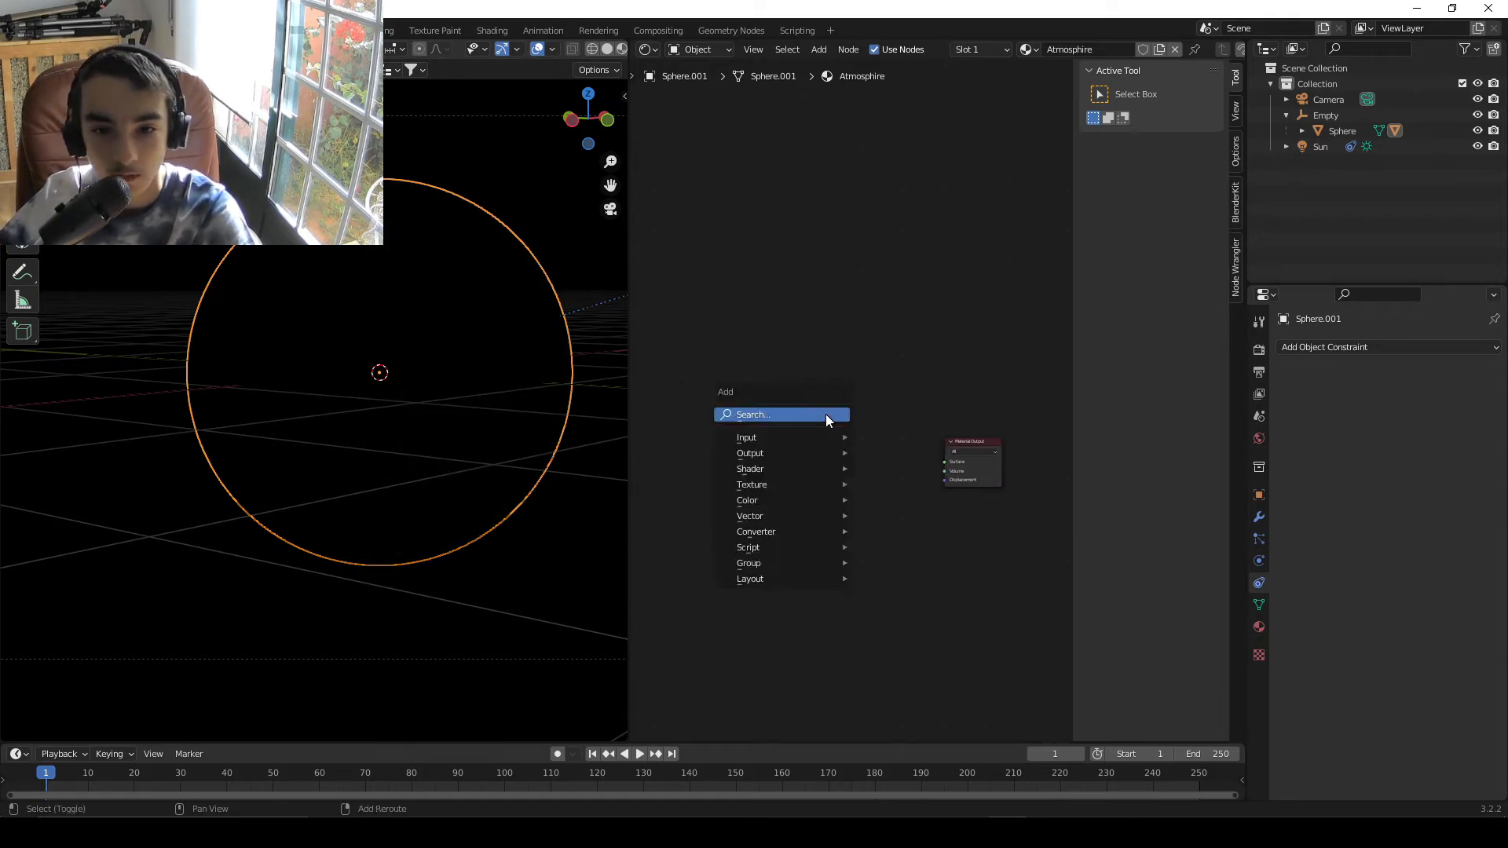
left_click(826, 415)
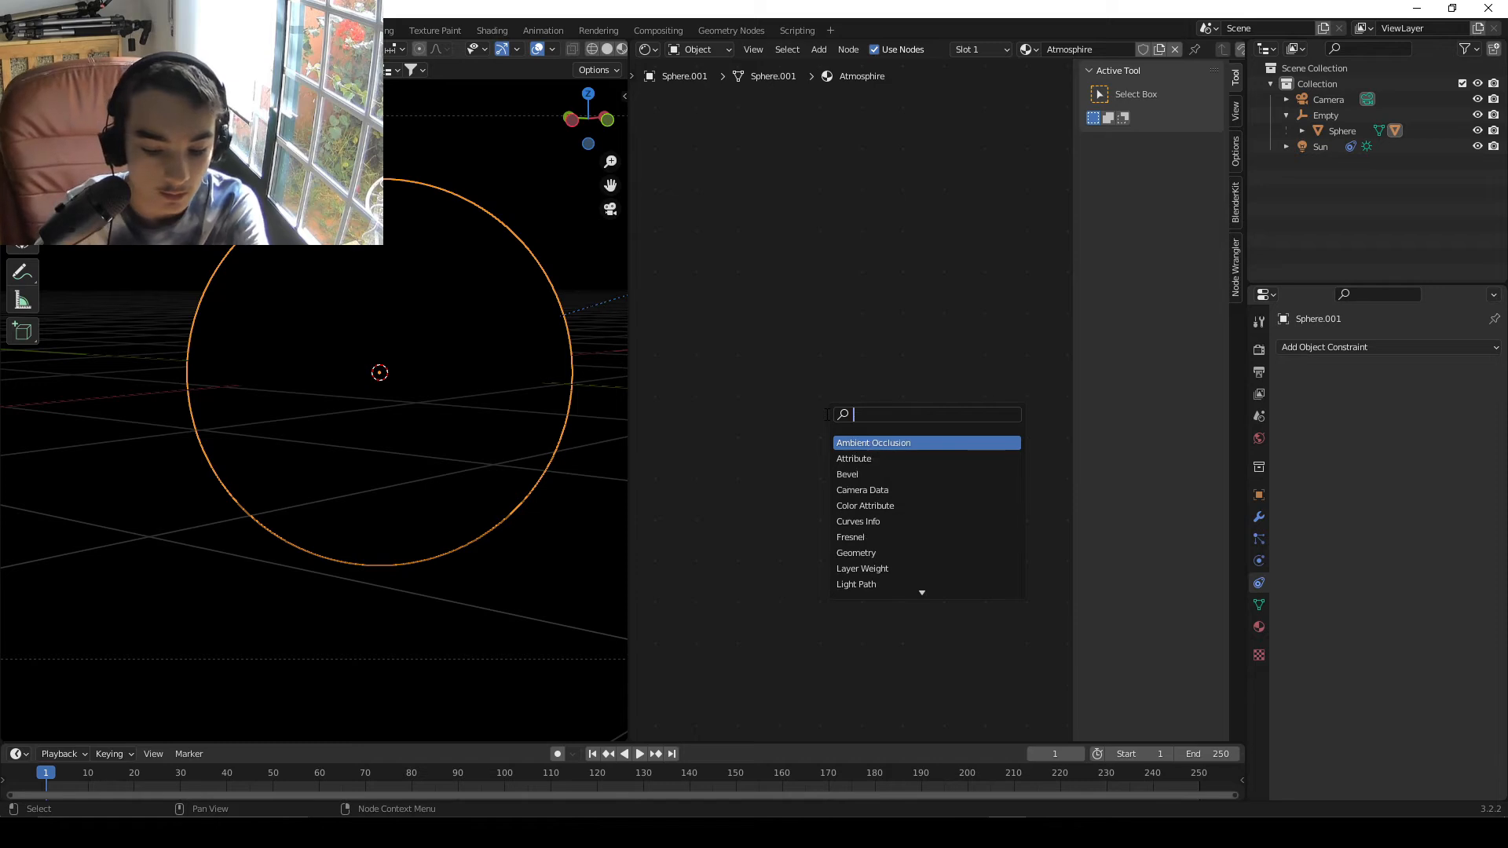
type("text")
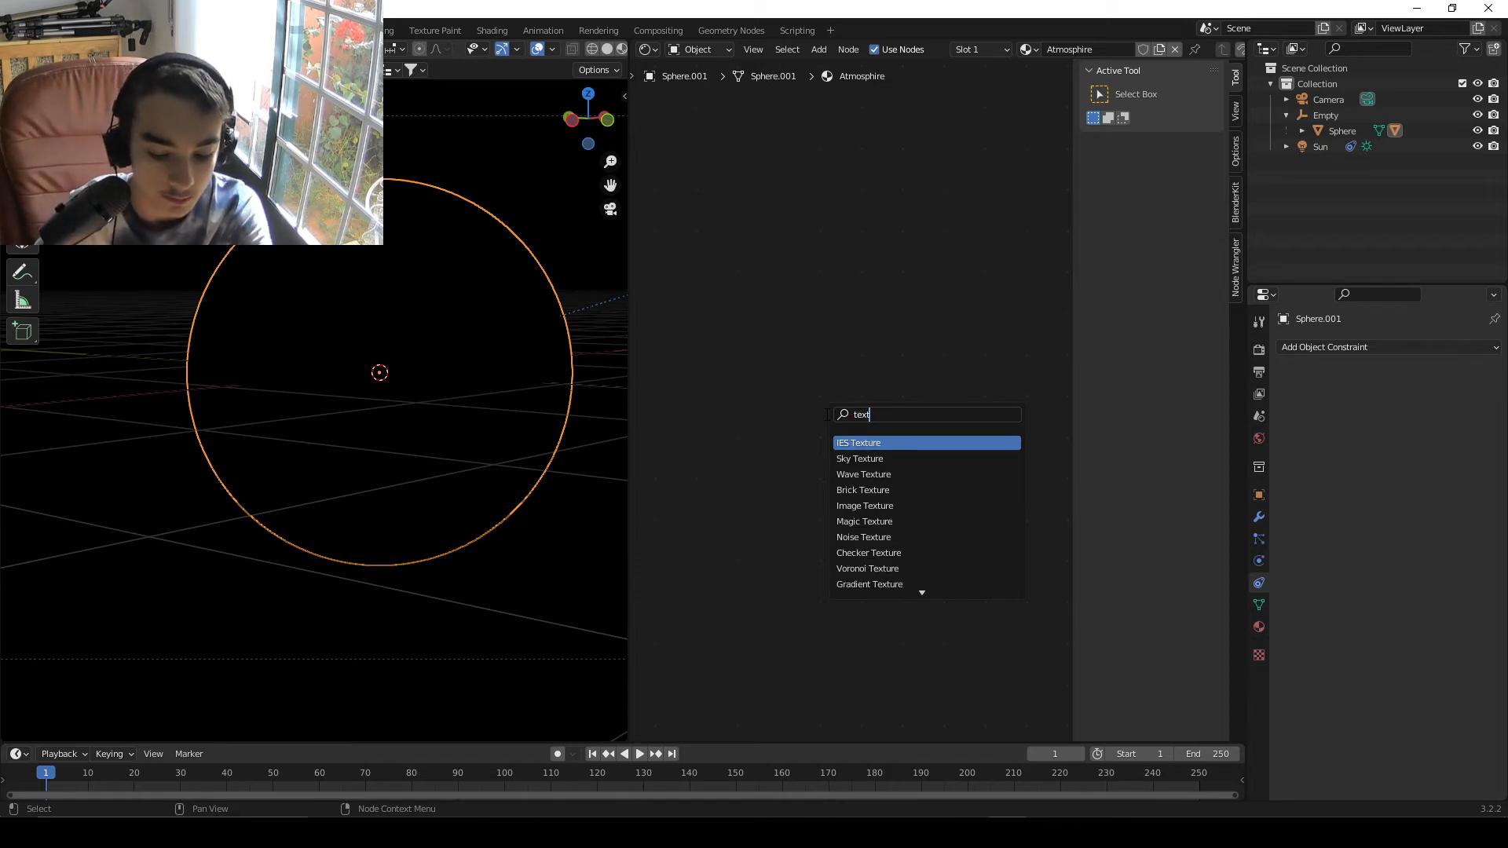
type("ure c")
key("Return")
left_click(826, 414)
- Preview the Texture Coordinate node's Object output through a Viewer node and place the Viewer above the Material Output
scroll(841, 400, "up", 3)
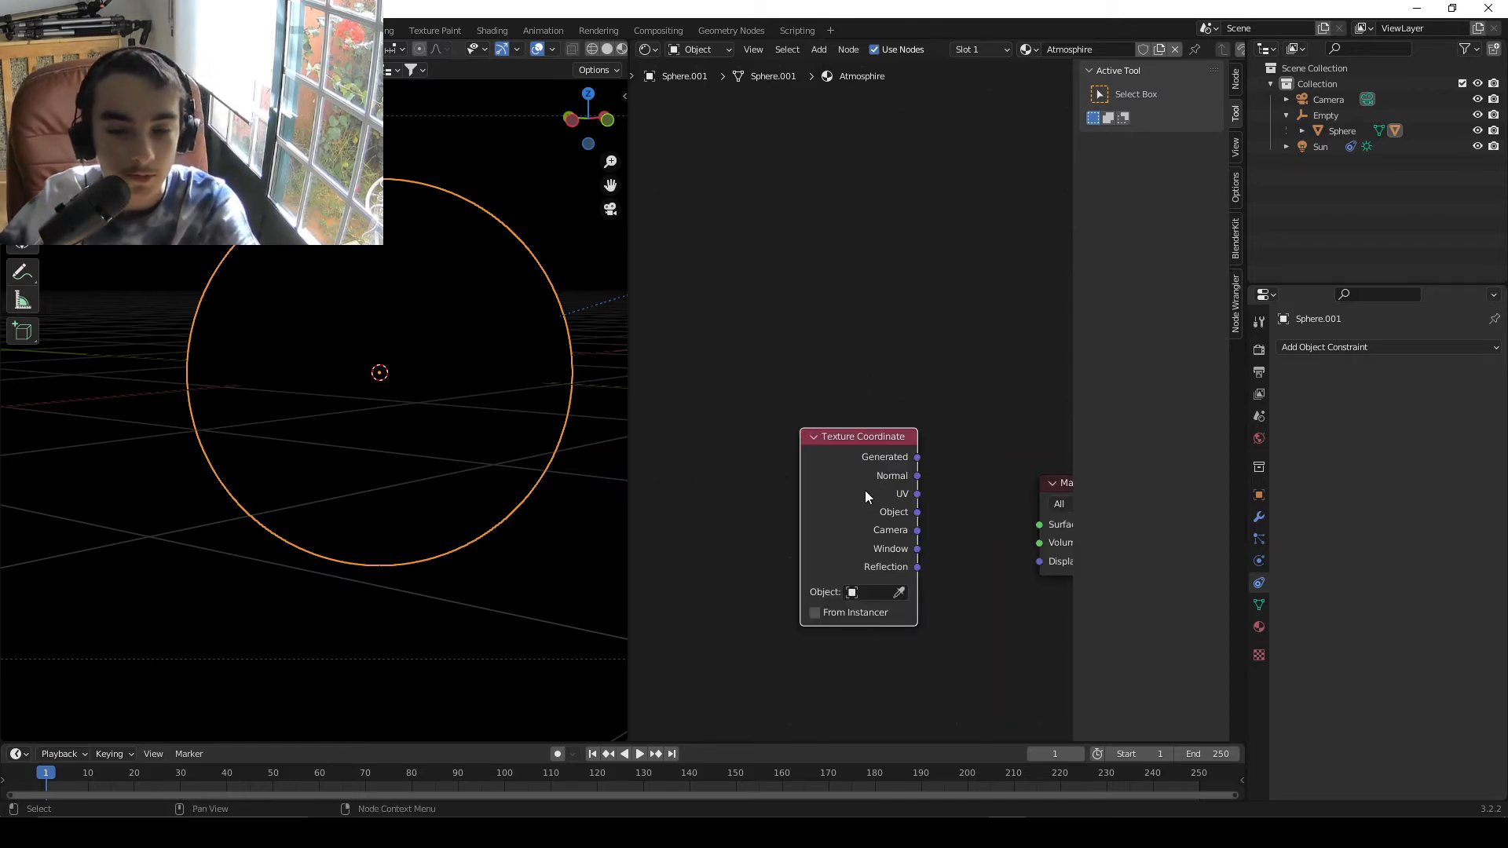
left_click(865, 490, "ctrl+shift")
middle_click_drag(864, 490, 704, 481)
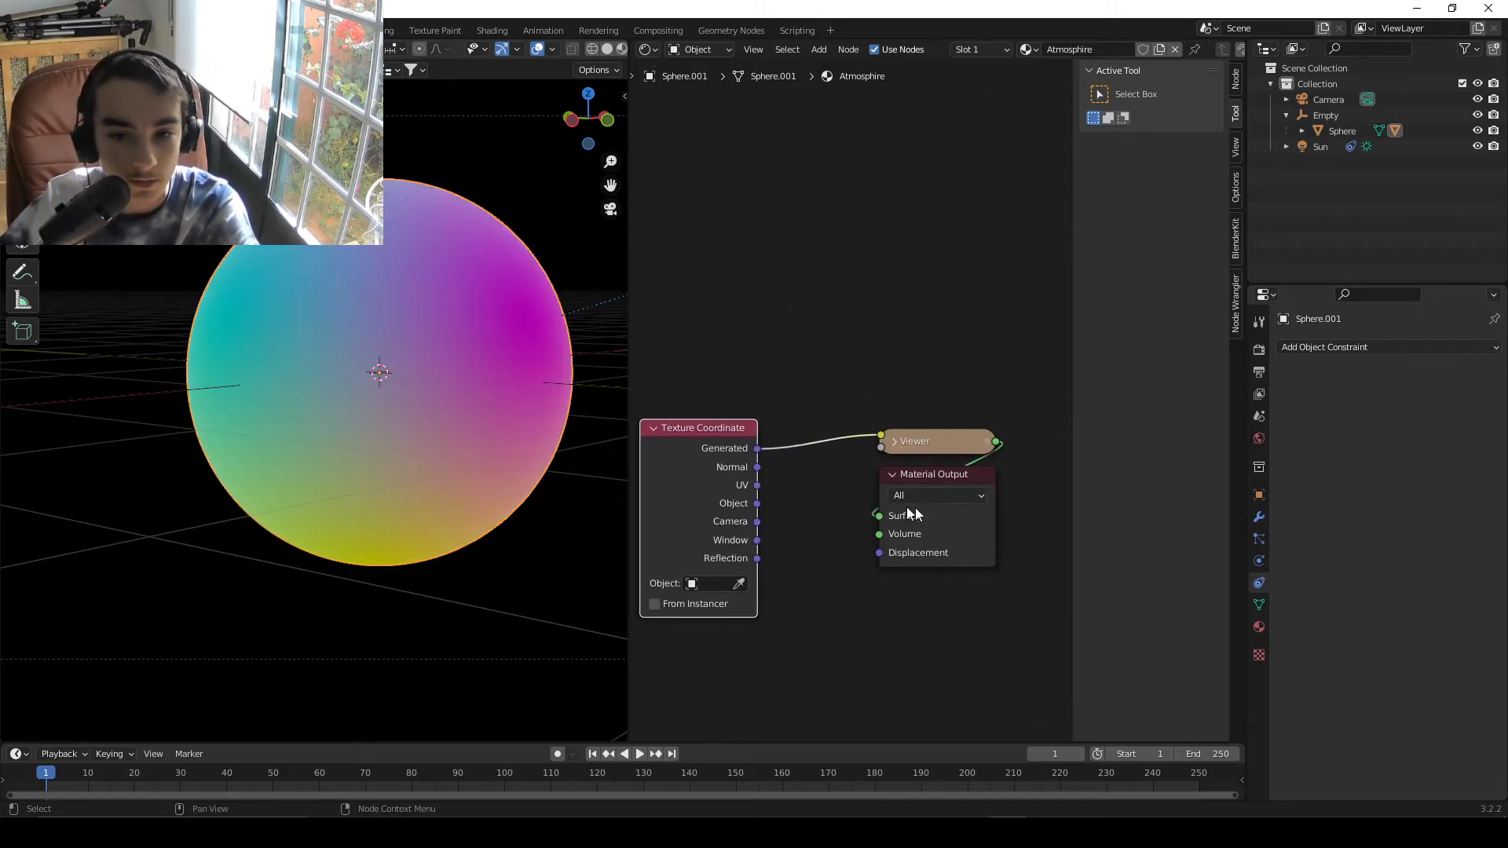
left_click_drag(920, 436, 657, 528)
middle_click_drag(777, 477, 812, 455)
left_click_drag(858, 505, 965, 392)
middle_click_drag(662, 475, 759, 456)
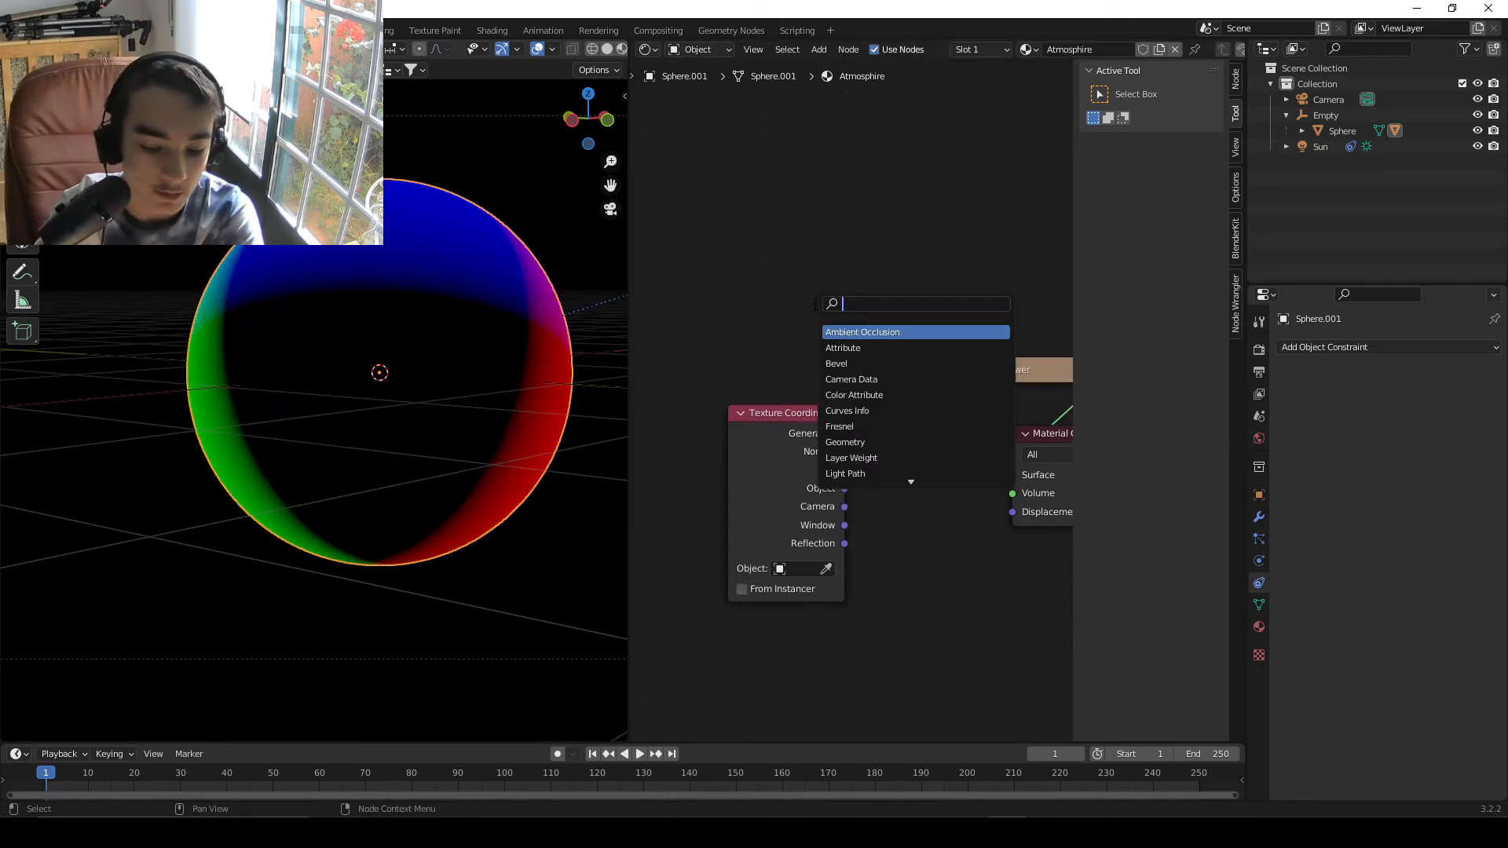
- Add a ColorRamp node fed by the Texture Coordinate node's Object output
type("color ramp")
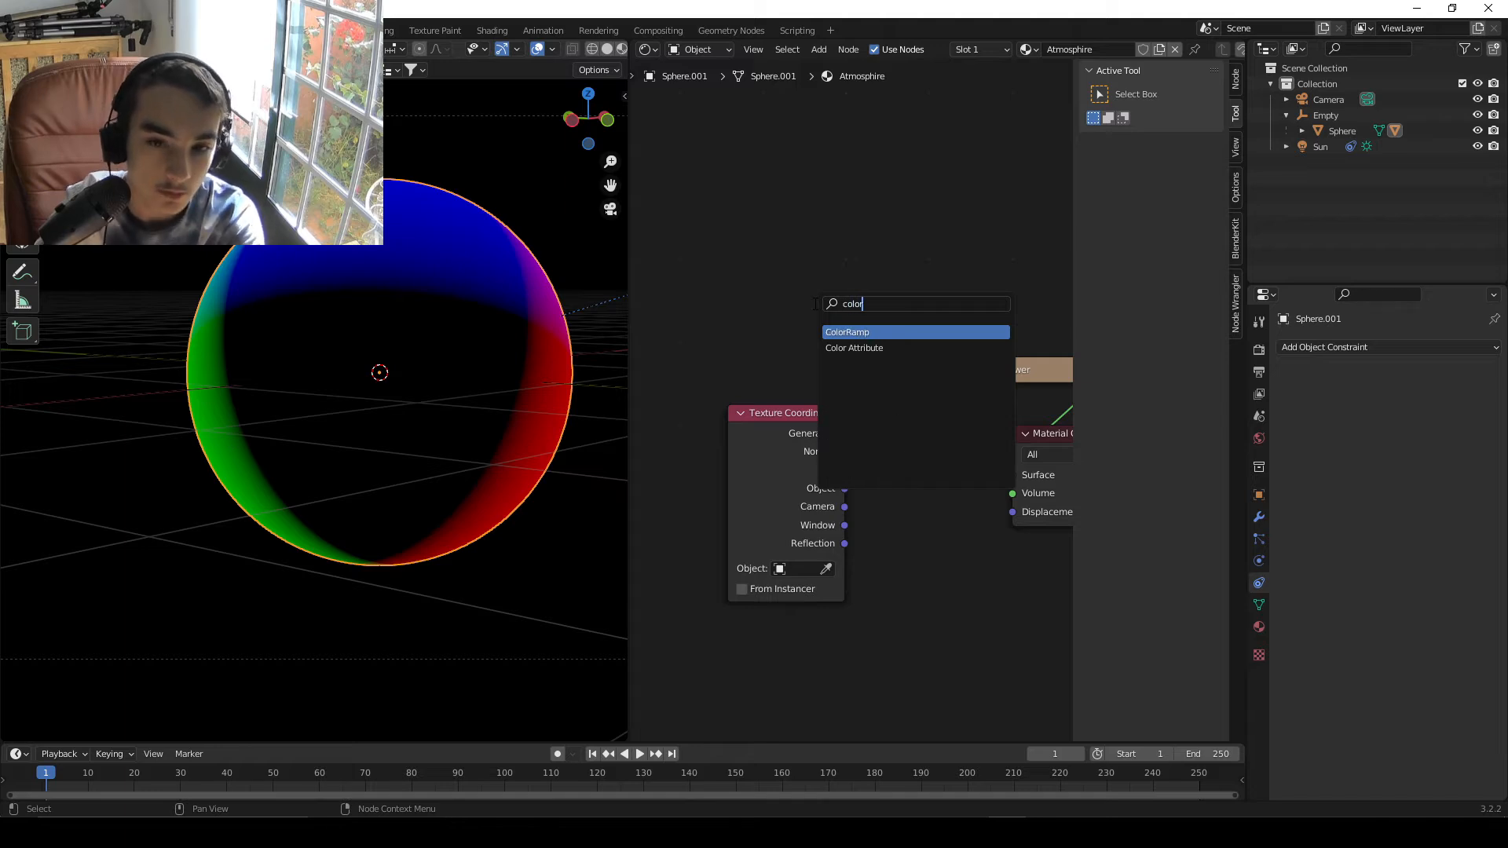
key("Return")
left_click(813, 303)
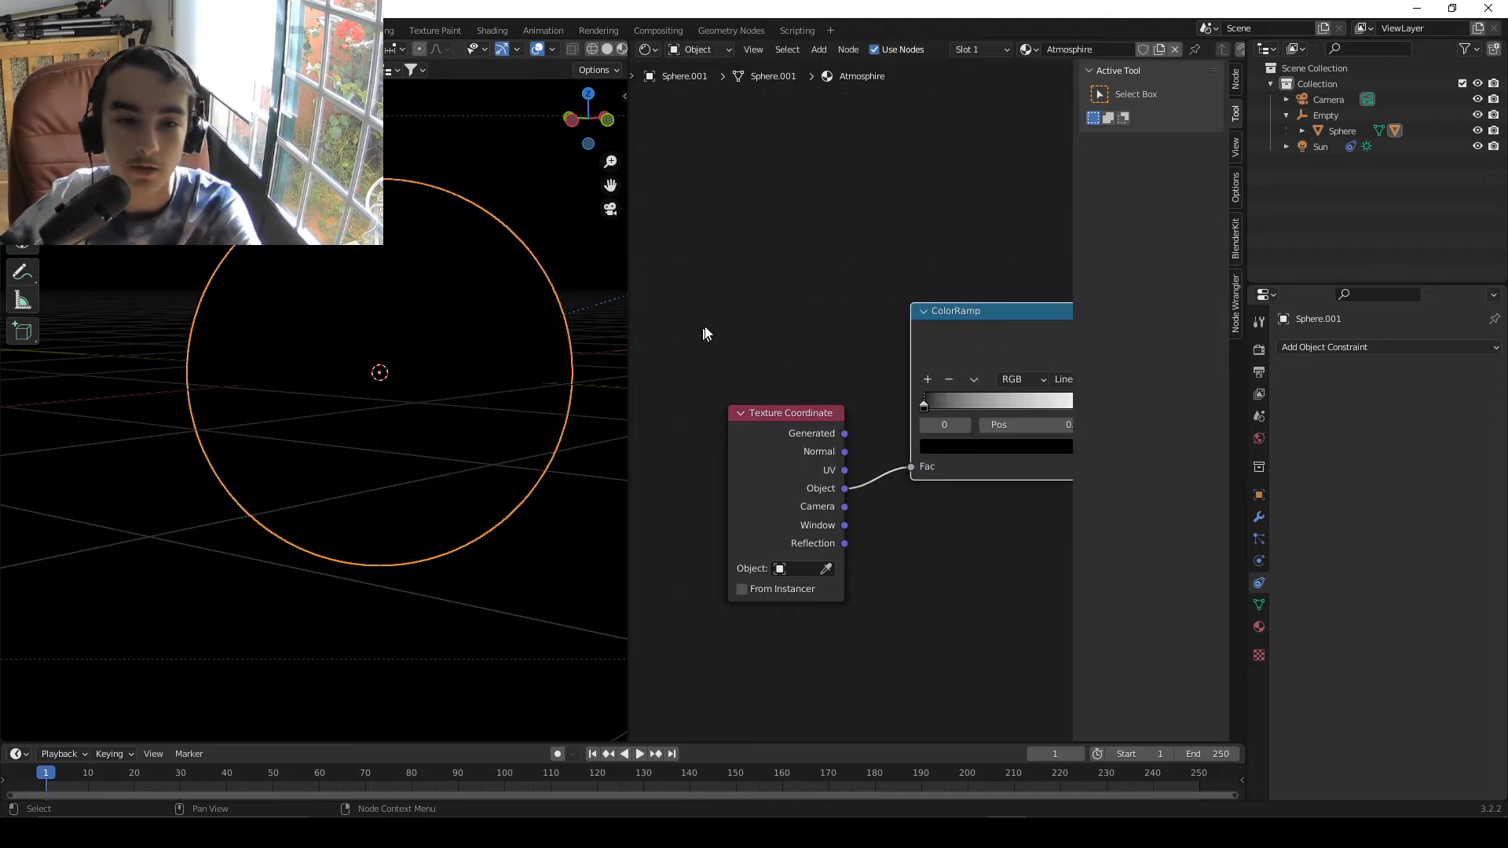
- Preview the ColorRamp's Alpha output on the sphere through the Viewer node
left_click(969, 330, "ctrl+shift")
left_click(969, 328, "ctrl+shift")
middle_click_drag(926, 339, 638, 402)
scroll(680, 441, "up", 4)
middle_click_drag(790, 428, 841, 415)
scroll(845, 422, "up", 2)
scroll(859, 448, "down", 1)
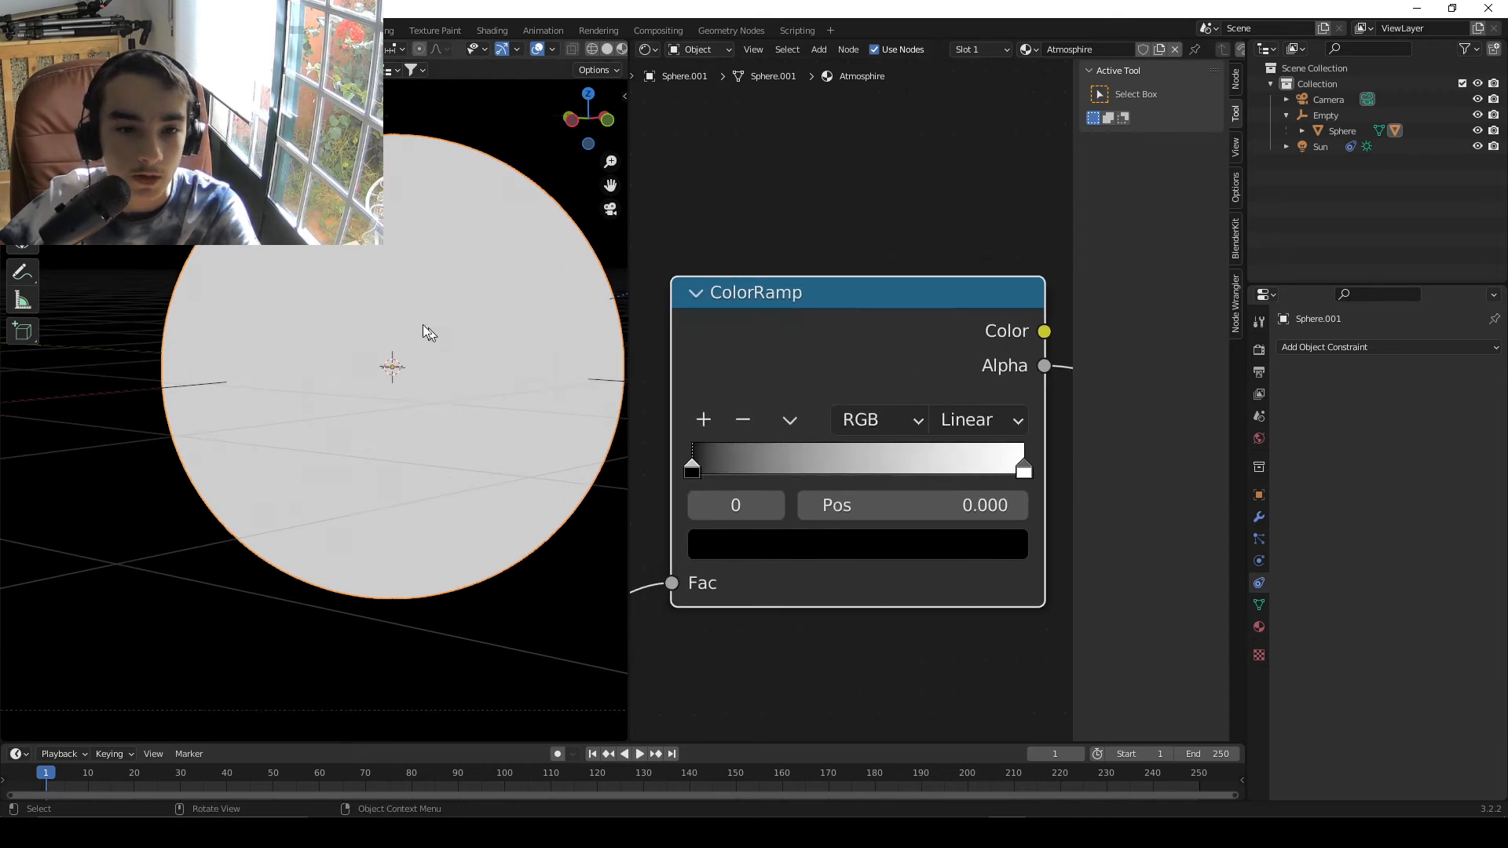
scroll(462, 343, "down", 4)
middle_click_drag(427, 338, 347, 409)
scroll(347, 408, "up", 1)
scroll(820, 454, "down", 4)
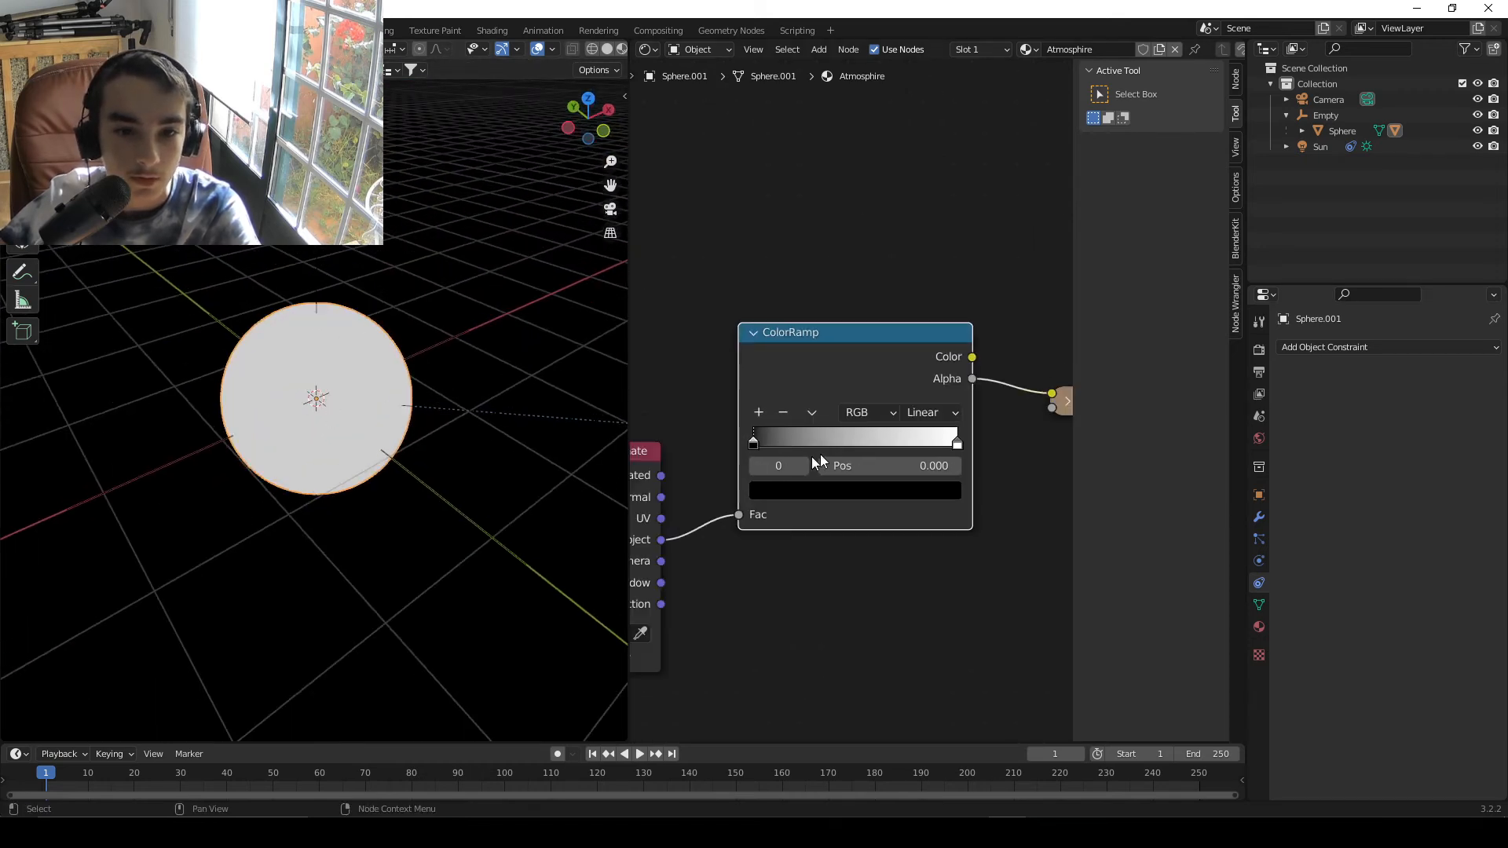
- Space out the Texture Coordinate and ColorRamp nodes and set the Texture Coordinate's Object to Empty
left_click_drag(792, 497, 715, 403)
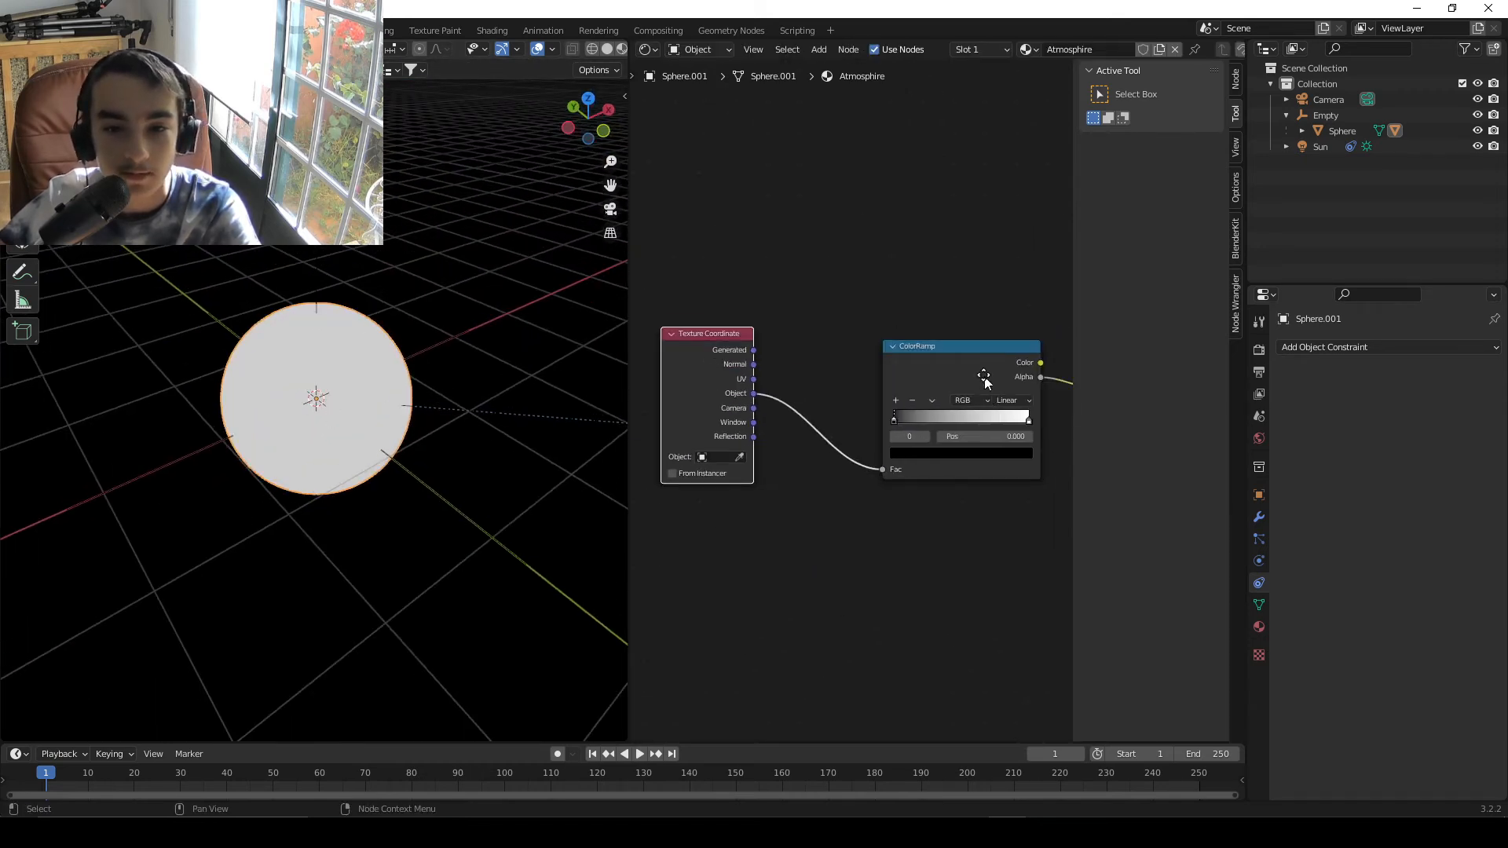
left_click_drag(981, 376, 932, 263)
left_click_drag(754, 365, 699, 348)
key("Escape")
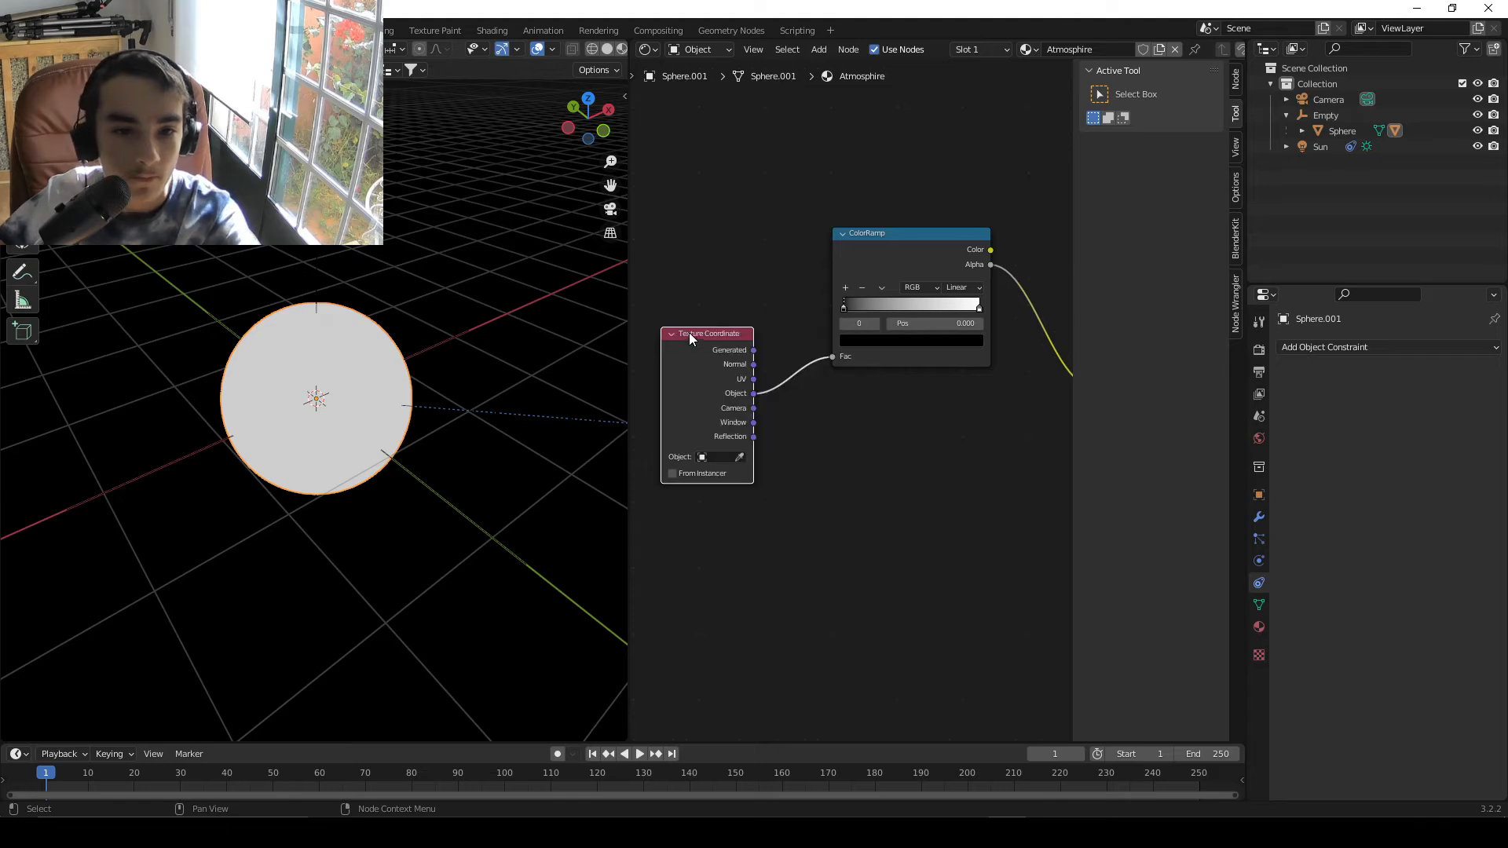
left_click(724, 458)
left_click(711, 490)
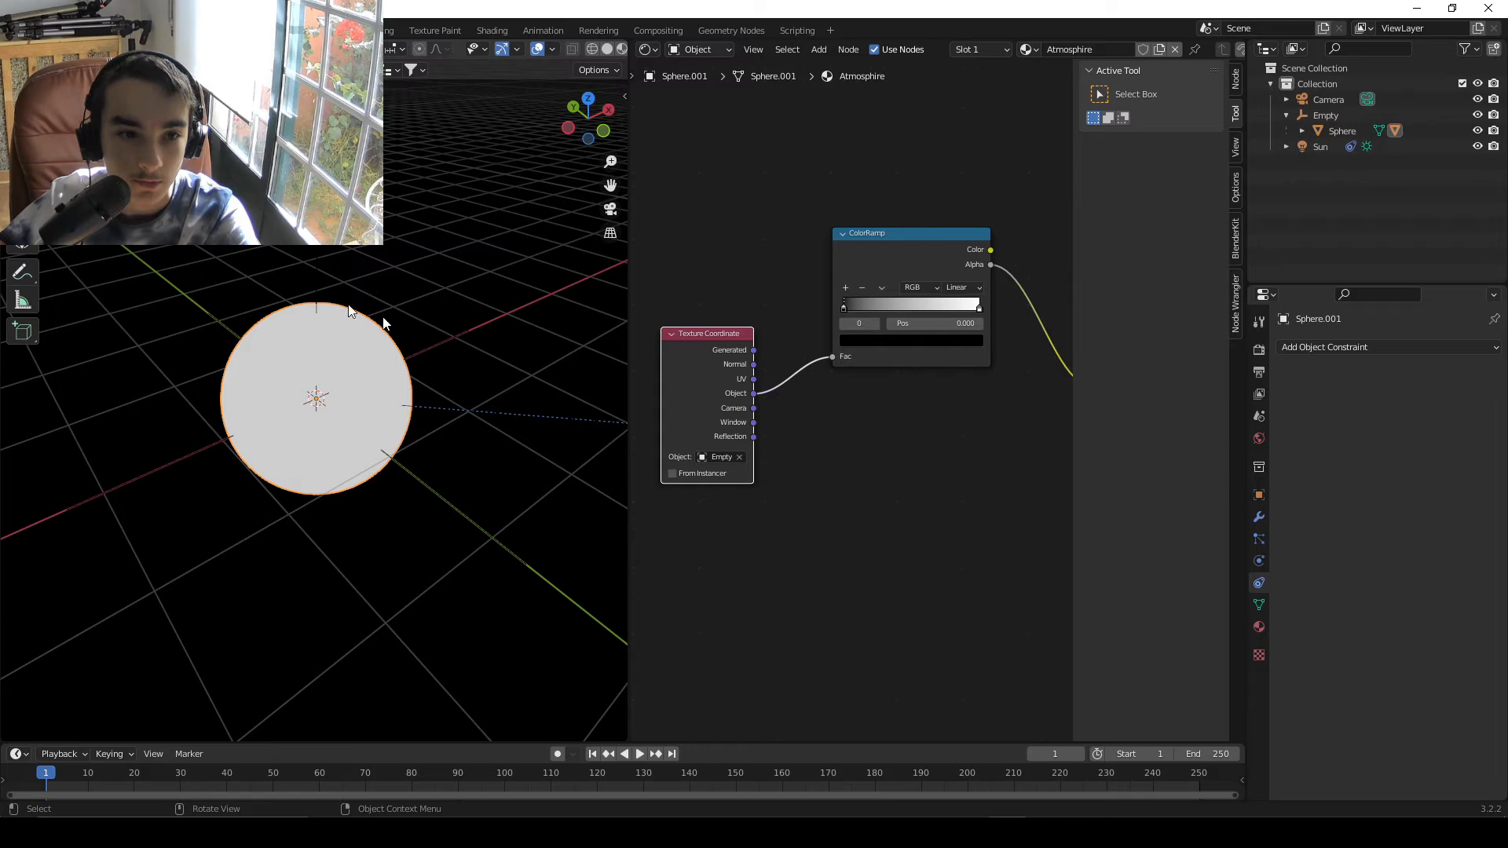
- Add a Track To constraint to the Empty with the Sun as its target
left_click(315, 316)
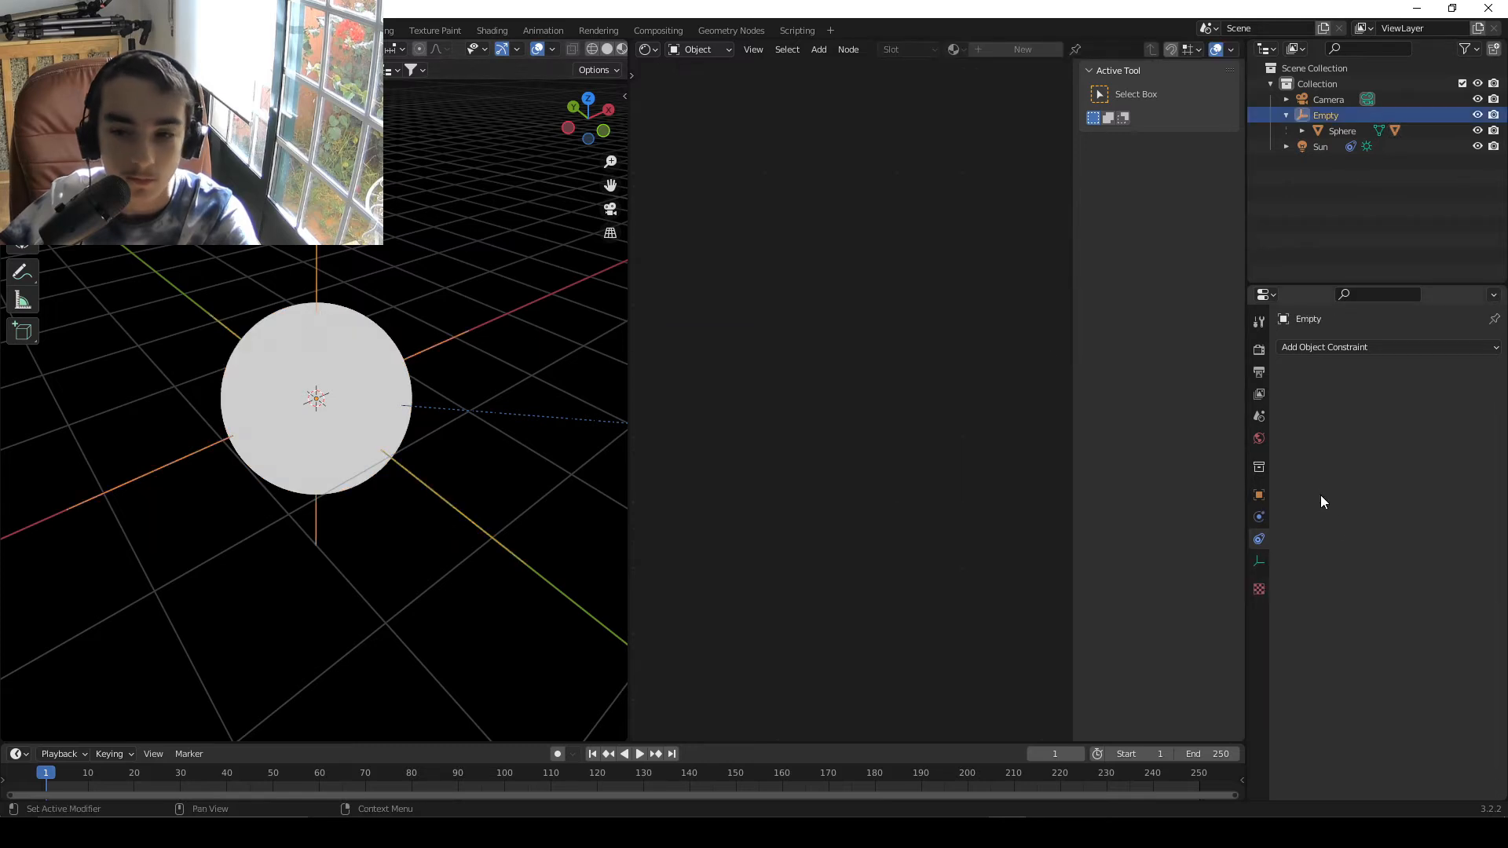
left_click(1259, 562)
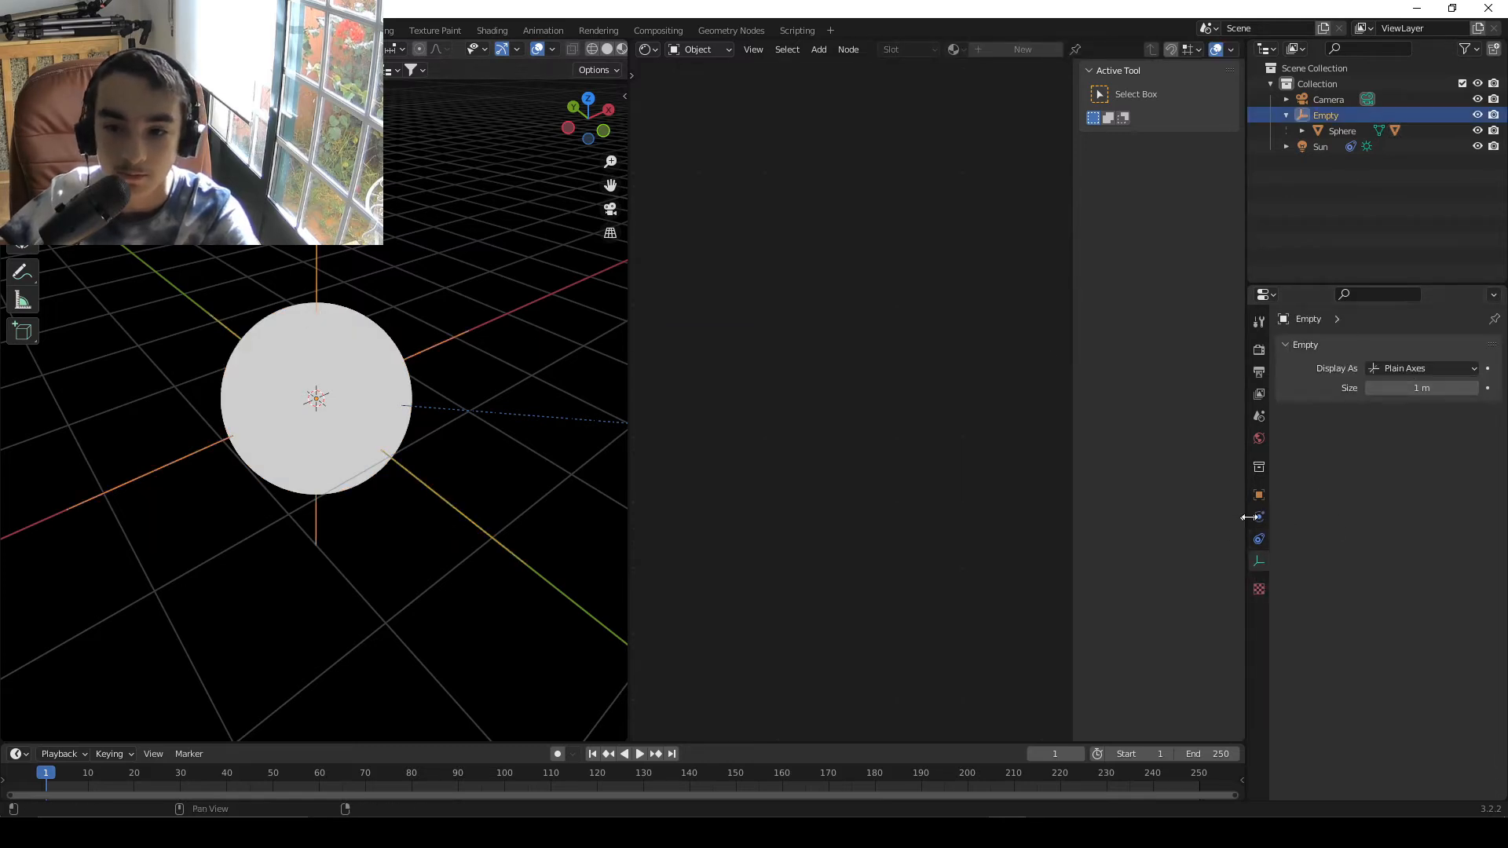
left_click(1259, 539)
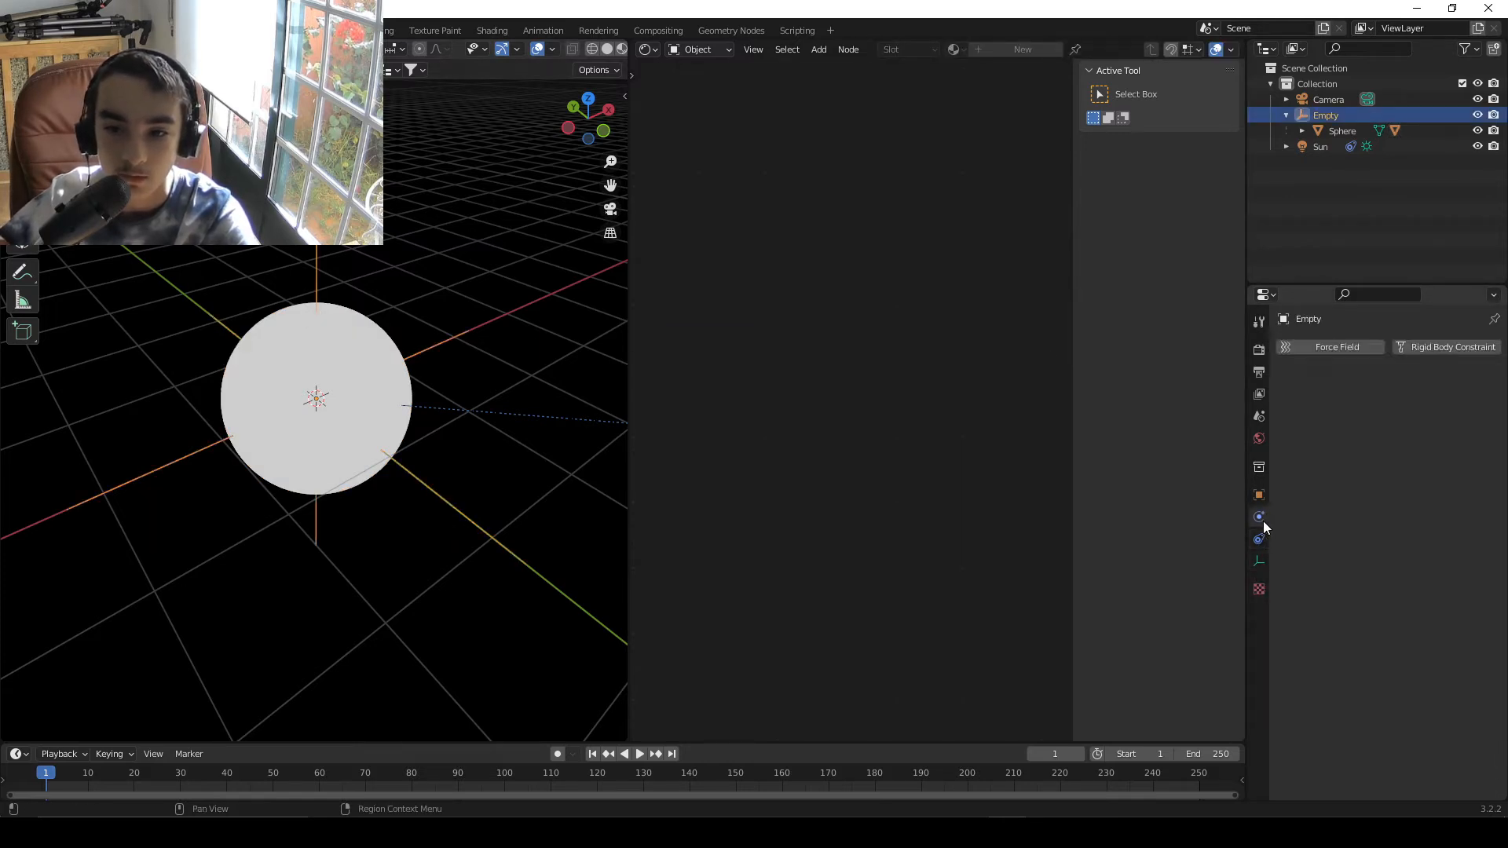
left_click(1320, 348)
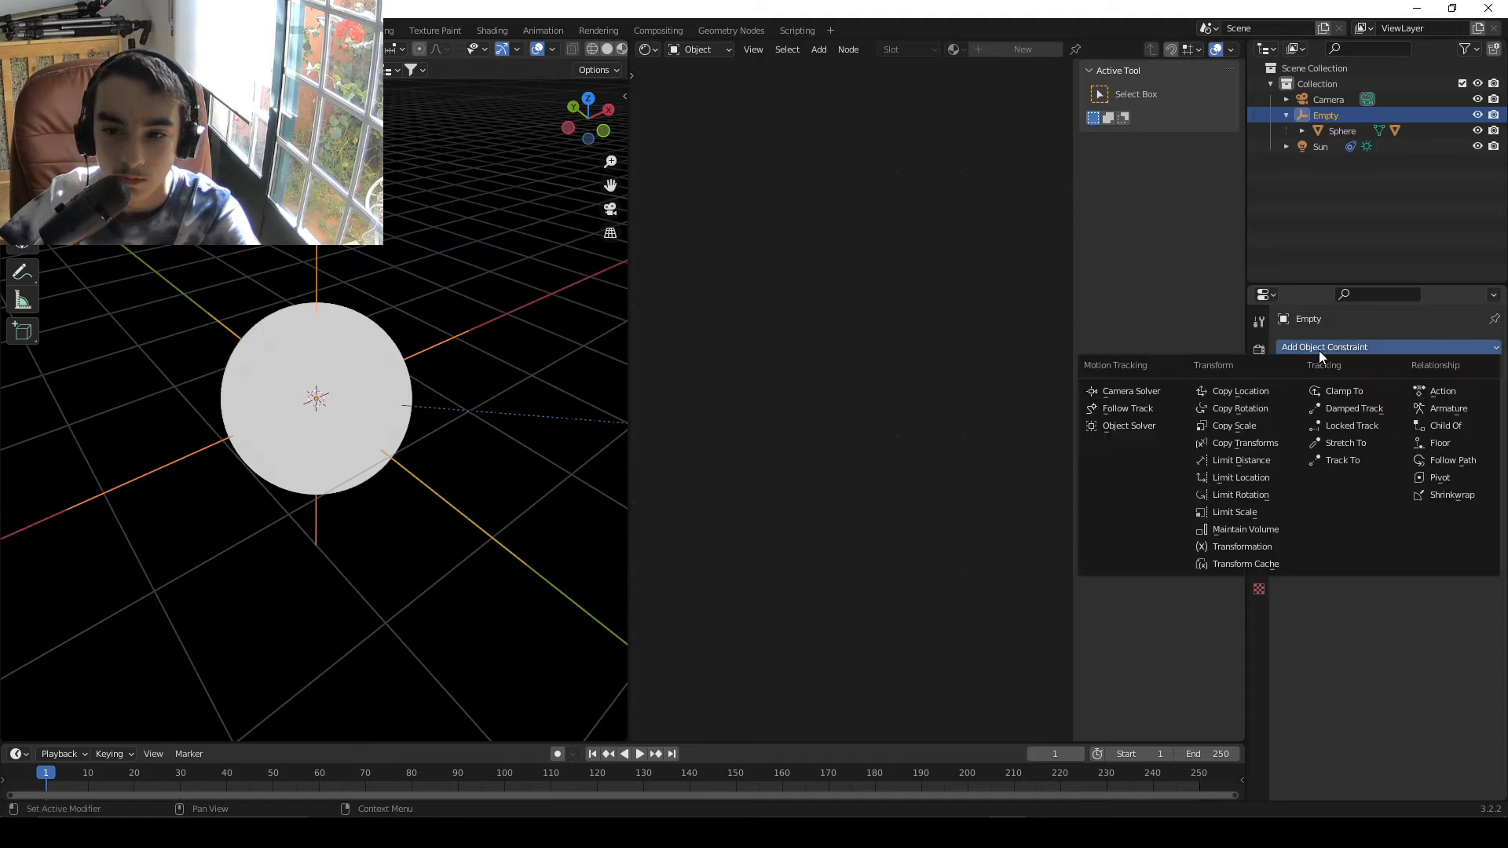
left_click(1342, 461)
left_click(1433, 396)
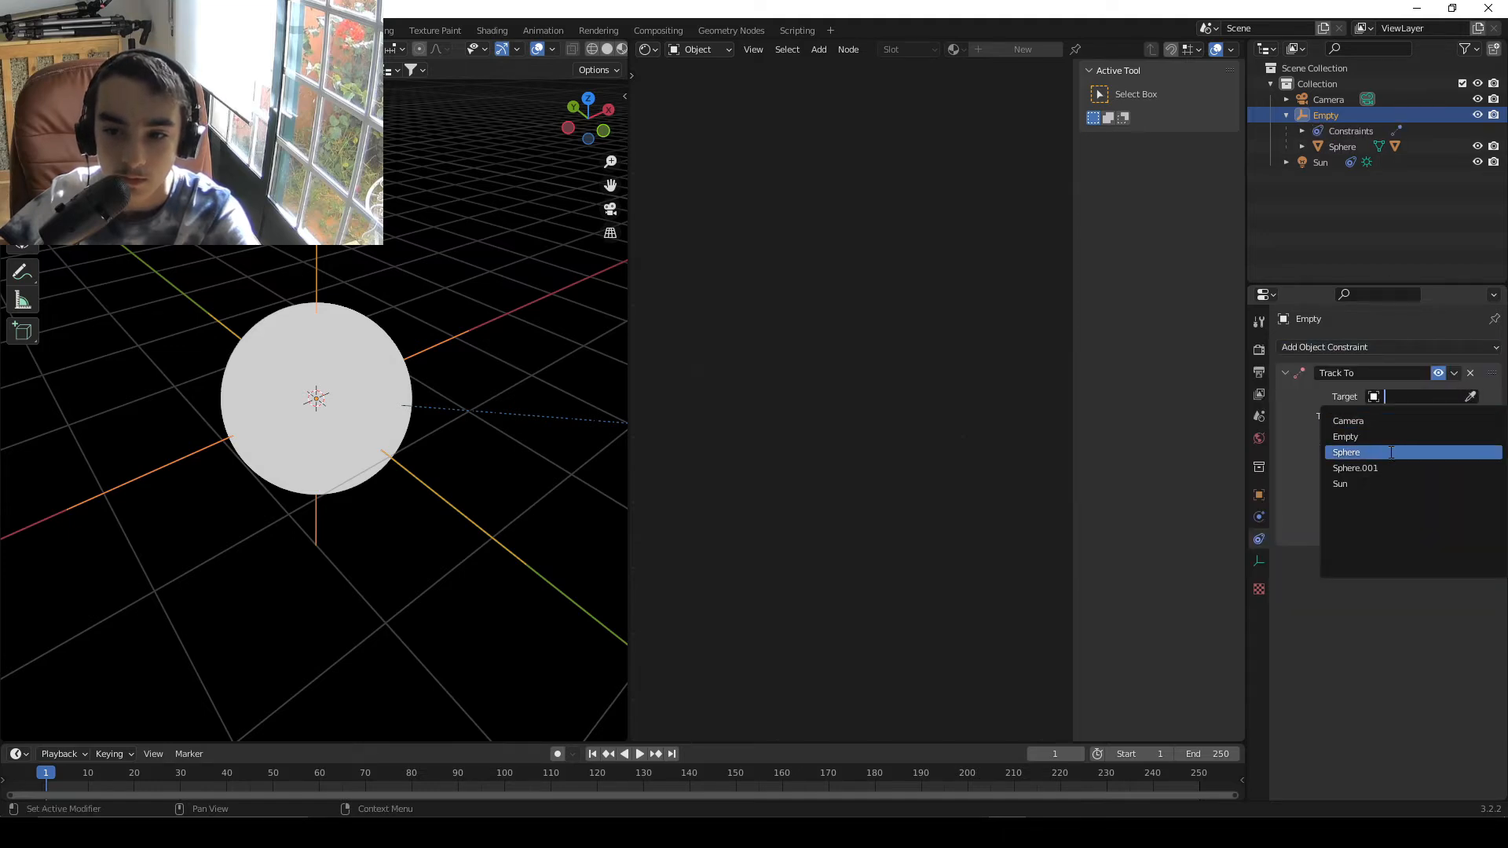
left_click(1340, 484)
scroll(516, 280, "up", 5)
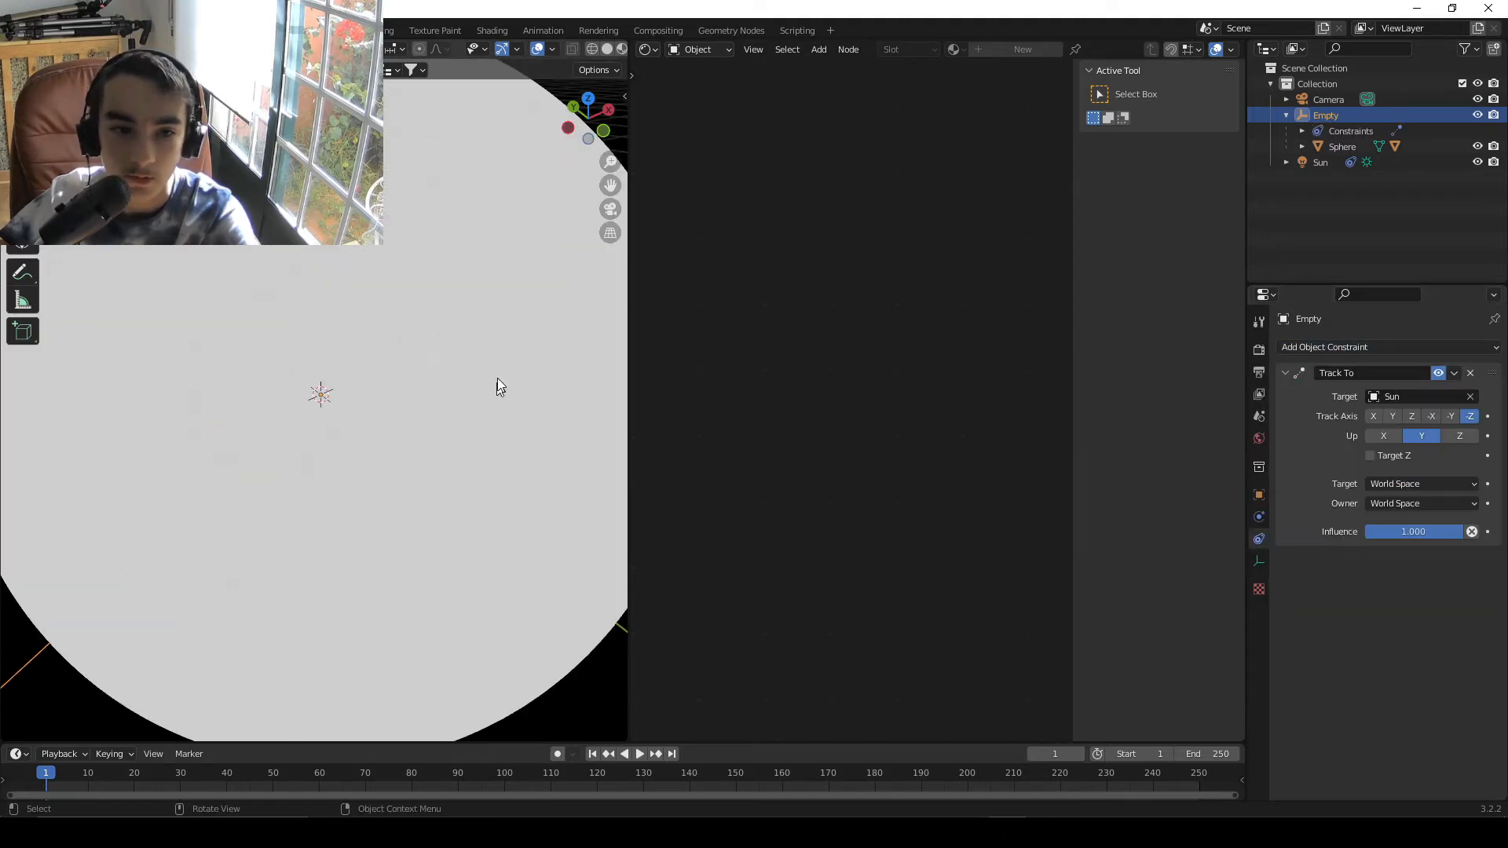
scroll(499, 384, "down", 7)
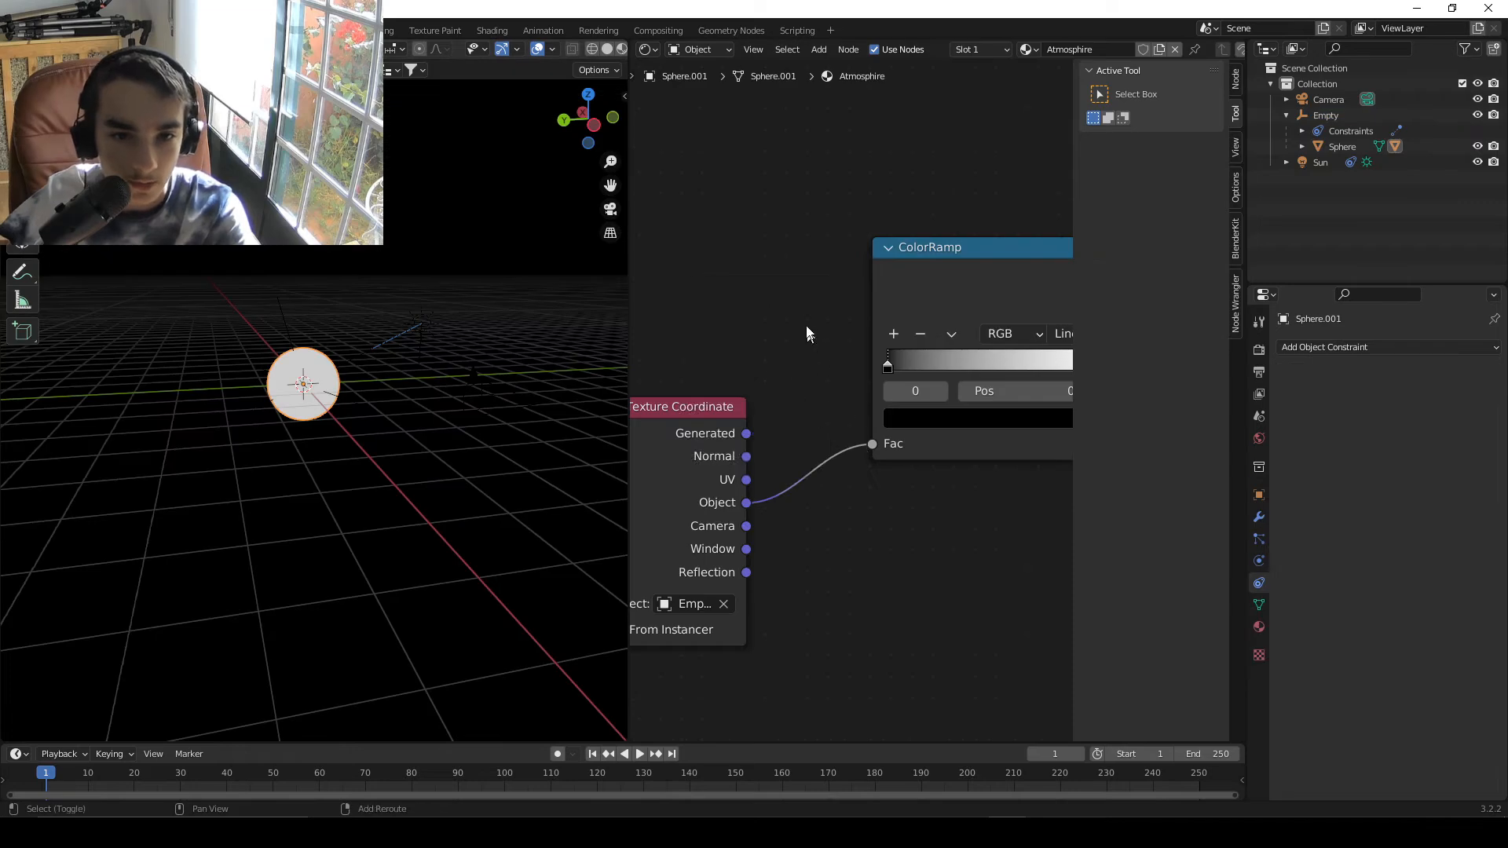
- Insert a Separate XYZ node between the Texture Coordinate's Object output and the ColorRamp in the Atmosphire material
key("shift+a")
type("se")
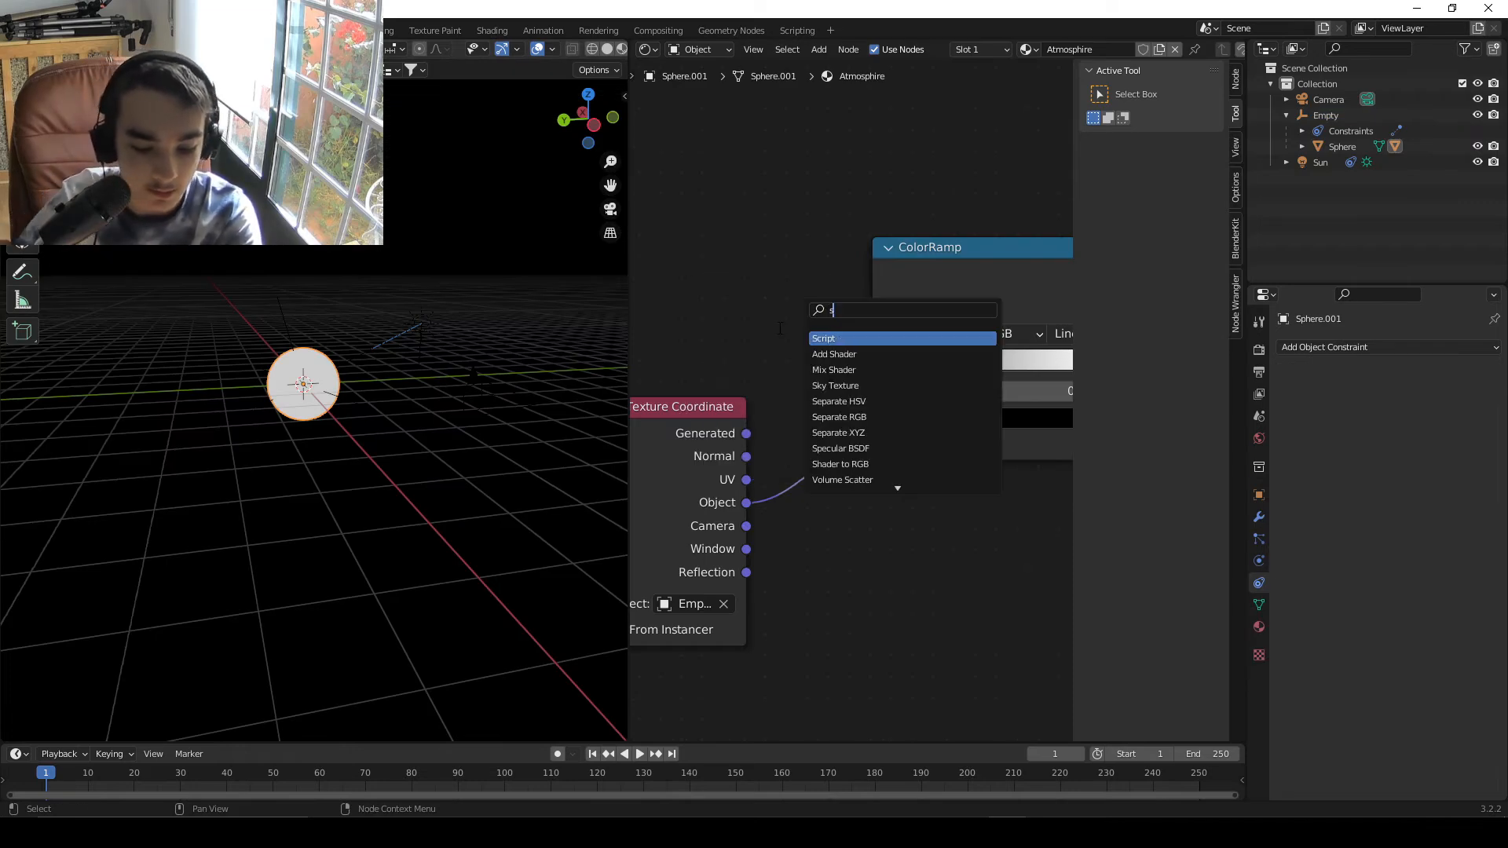
key("Down")
key("Down")
key("Return")
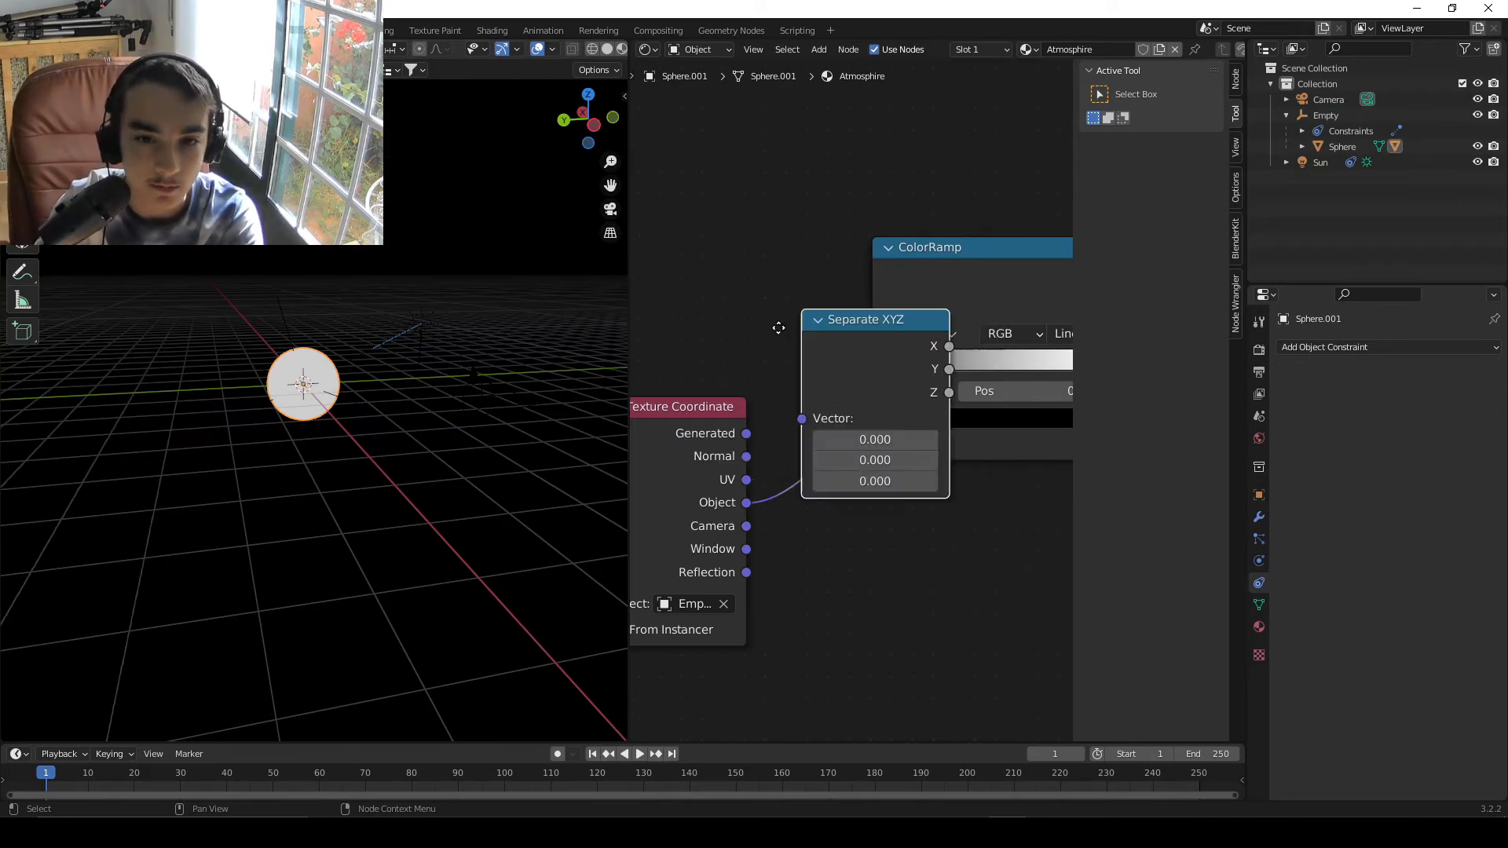
left_click(780, 328)
- Connect the Separate XYZ node's Z output to the ColorRamp's Fac input
scroll(286, 344, "up", 9)
scroll(407, 427, "down", 7)
middle_click_drag(286, 343, 346, 377)
scroll(320, 424, "up", 5)
left_click_drag(943, 377, 953, 445)
left_click(949, 470)
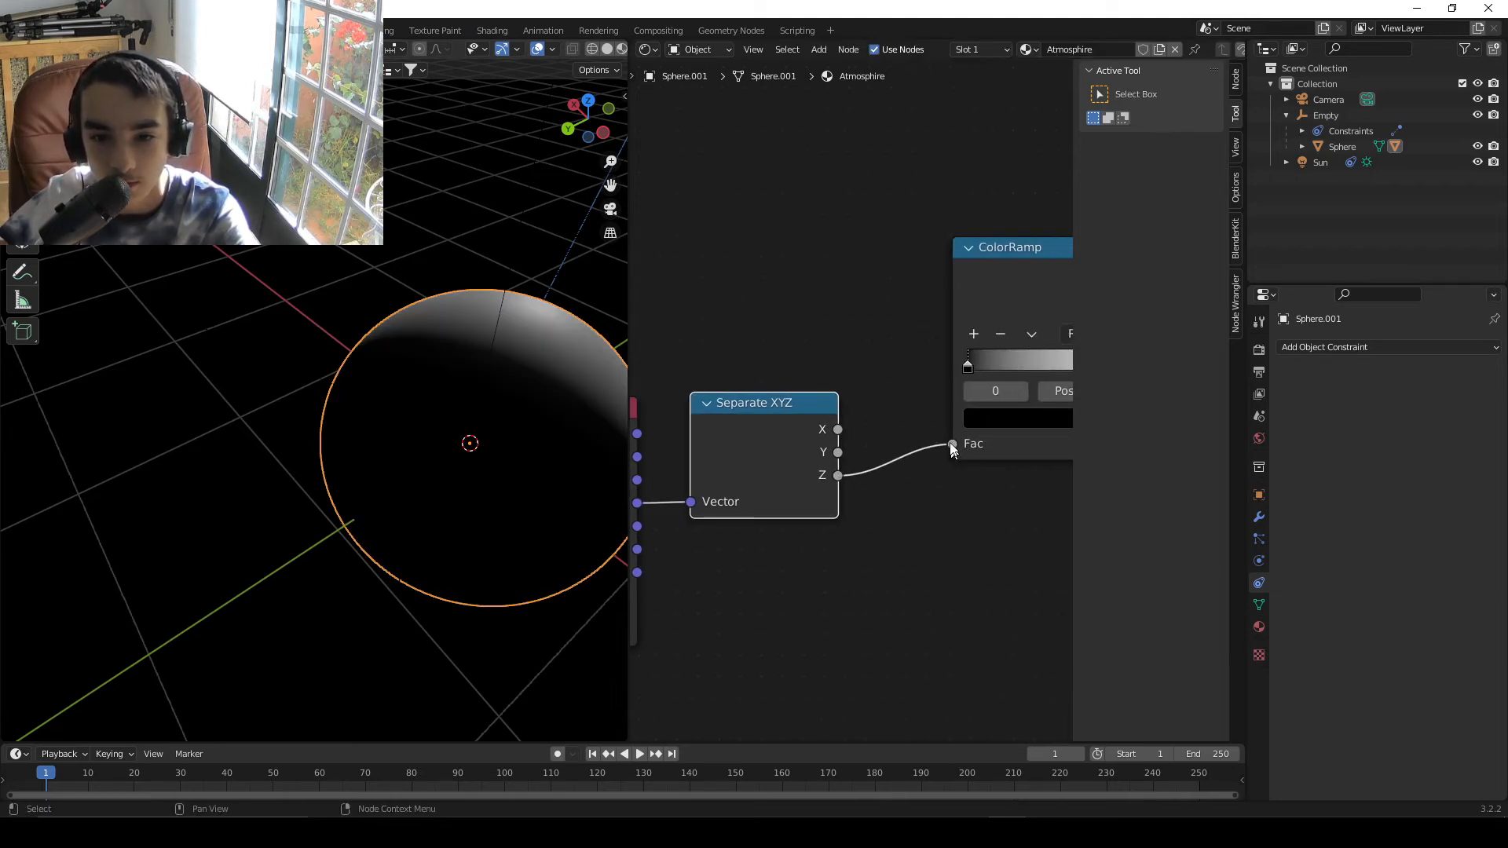
scroll(469, 369, "up", 4)
scroll(470, 369, "down", 5)
middle_click_drag(470, 369, 438, 392)
middle_click_drag(764, 577, 955, 566)
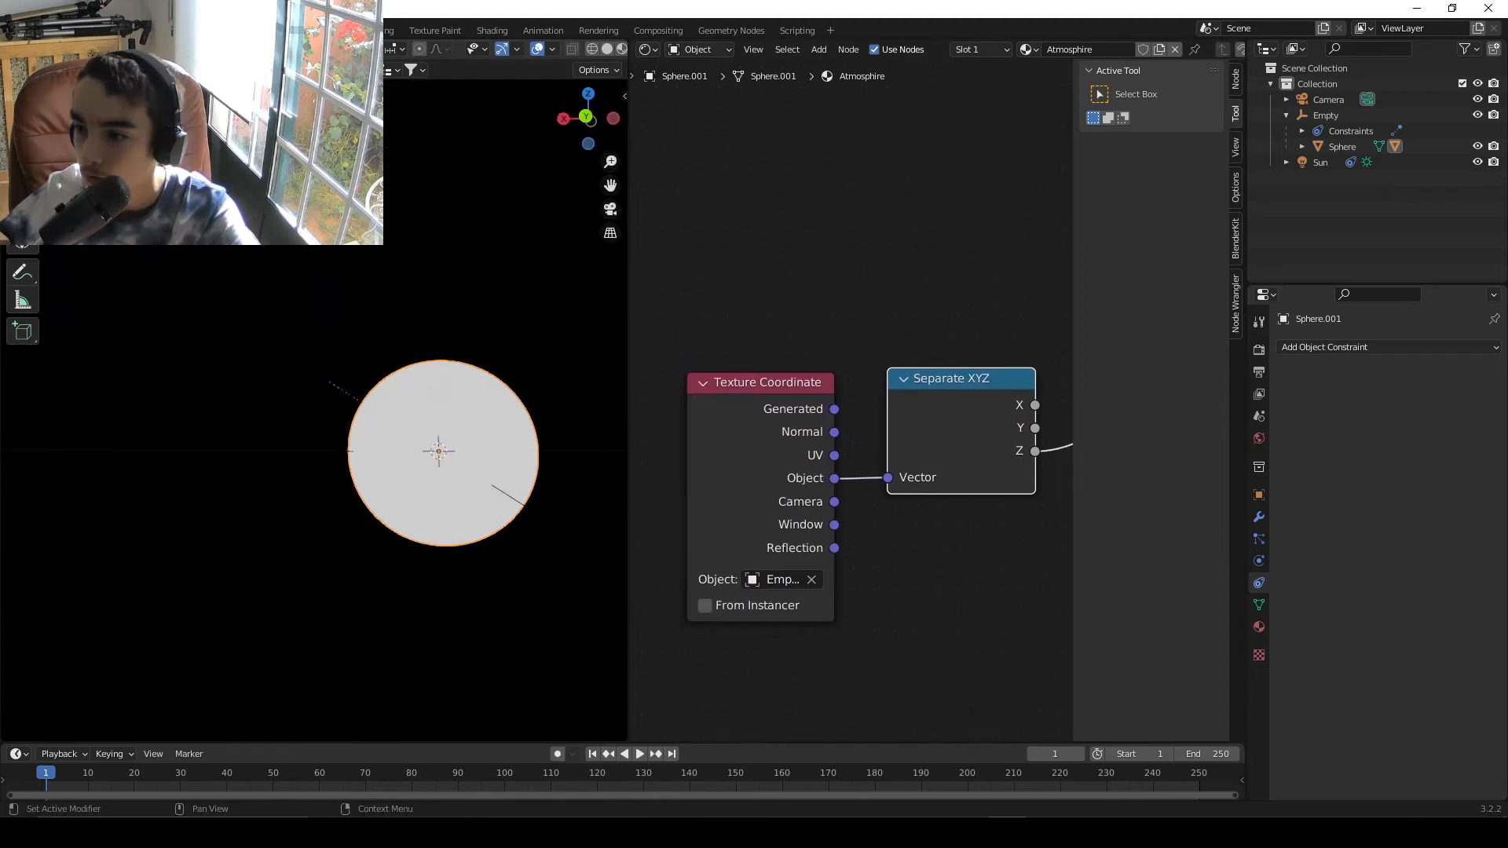
- Reposition the Separate XYZ node beside the ColorRamp and preview the ColorRamp's Color output on the sphere
middle_click_drag(1066, 397, 800, 444)
left_click(668, 432, "ctrl+shift")
left_click_drag(685, 466, 769, 518)
middle_click_drag(465, 407, 433, 397)
left_click(1004, 371, "ctrl+shift")
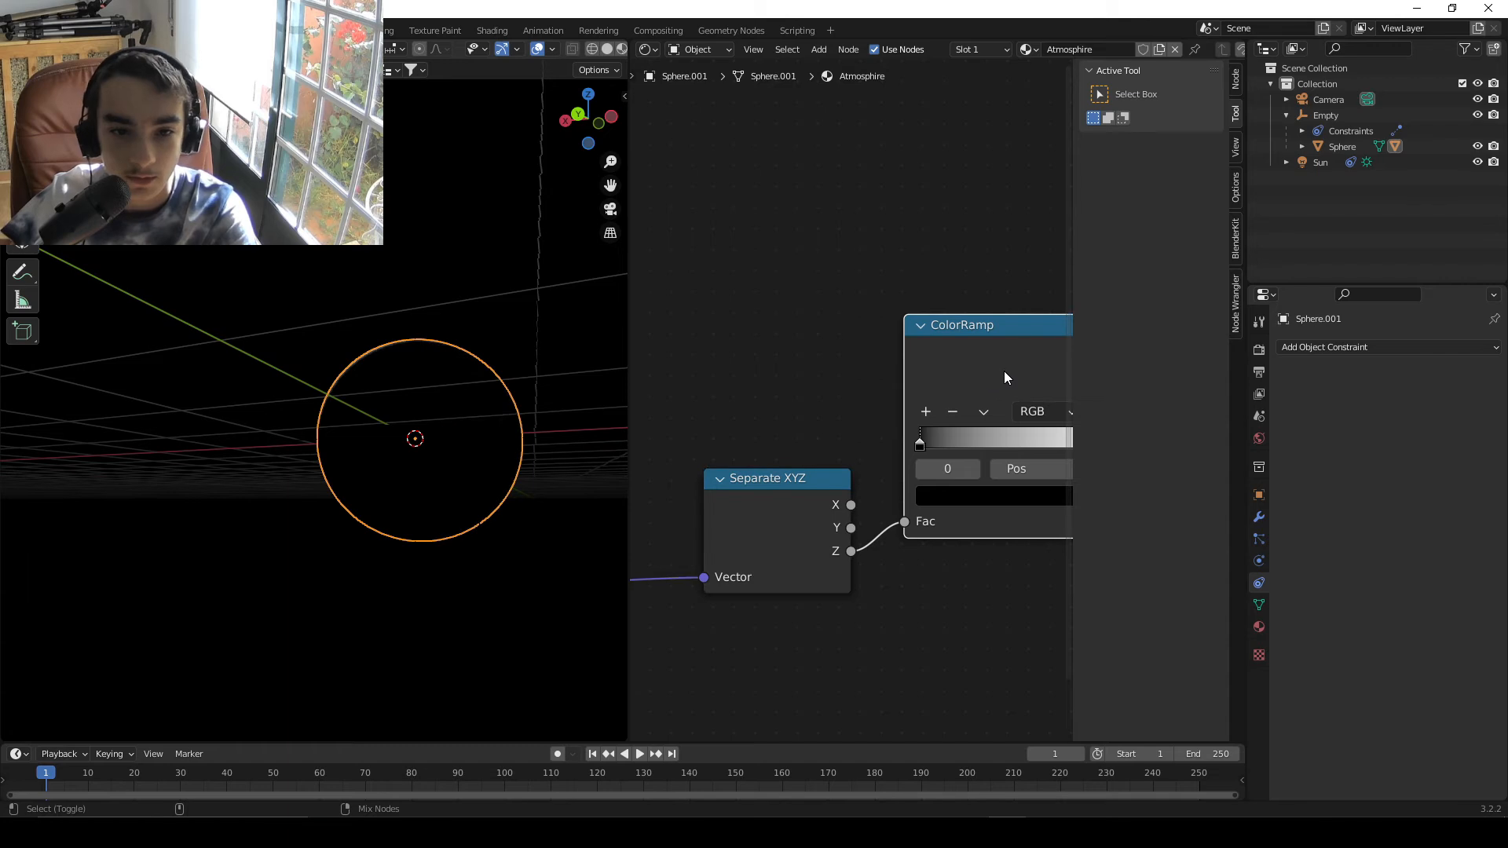
- Examine the atmosphere sphere's gradient direction relative to the Sun, along with the node chain that produces it
middle_click_drag(885, 399, 710, 427)
middle_click_drag(354, 393, 458, 487)
scroll(460, 480, "down", 1)
middle_click_drag(391, 414, 447, 501)
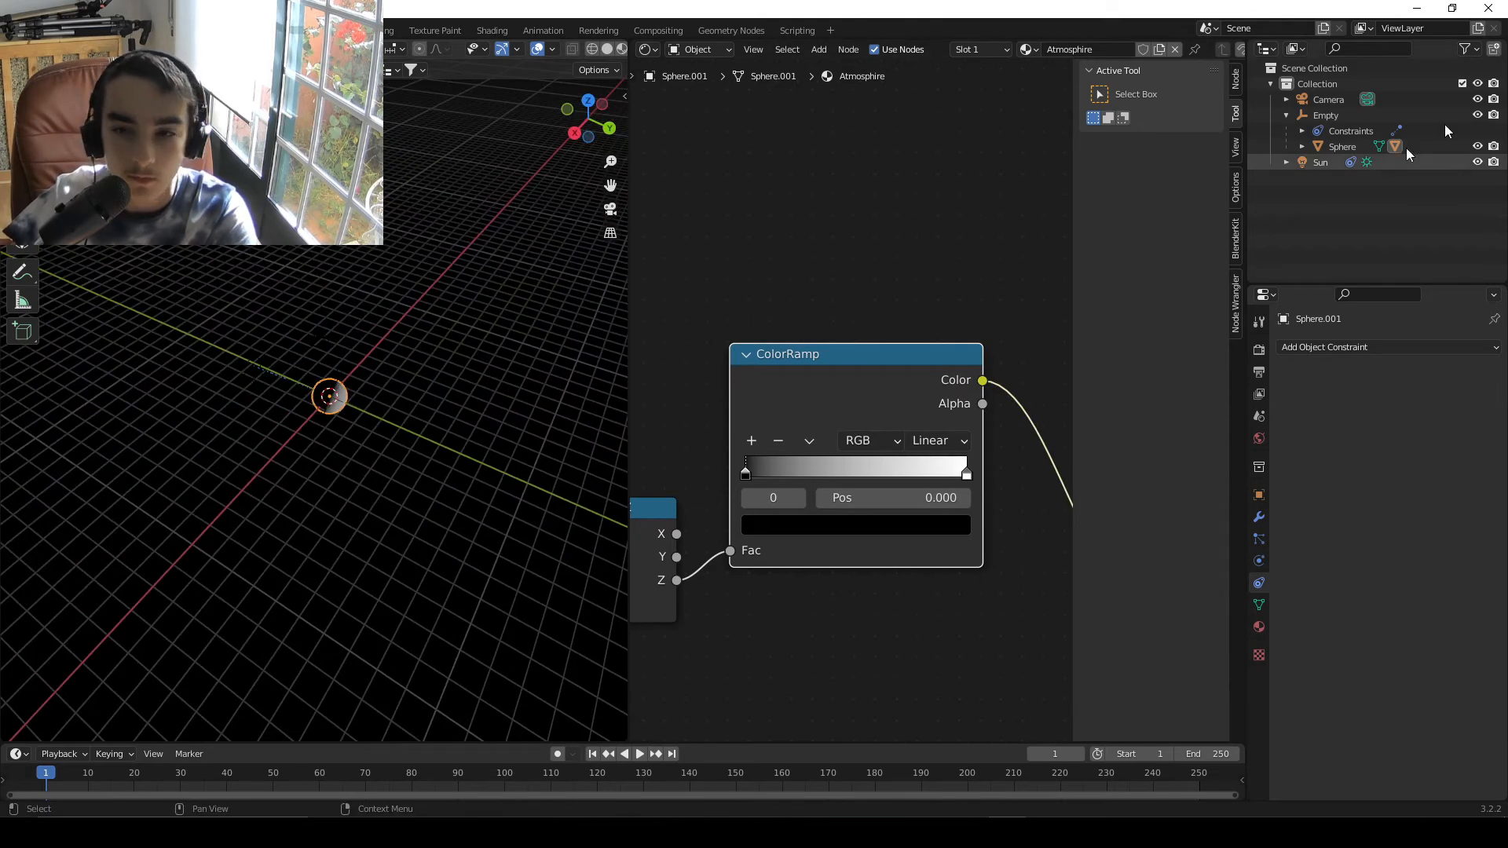
left_click(1331, 164)
scroll(487, 330, "up", 2)
middle_click_drag(487, 330, 380, 290)
left_click(349, 410)
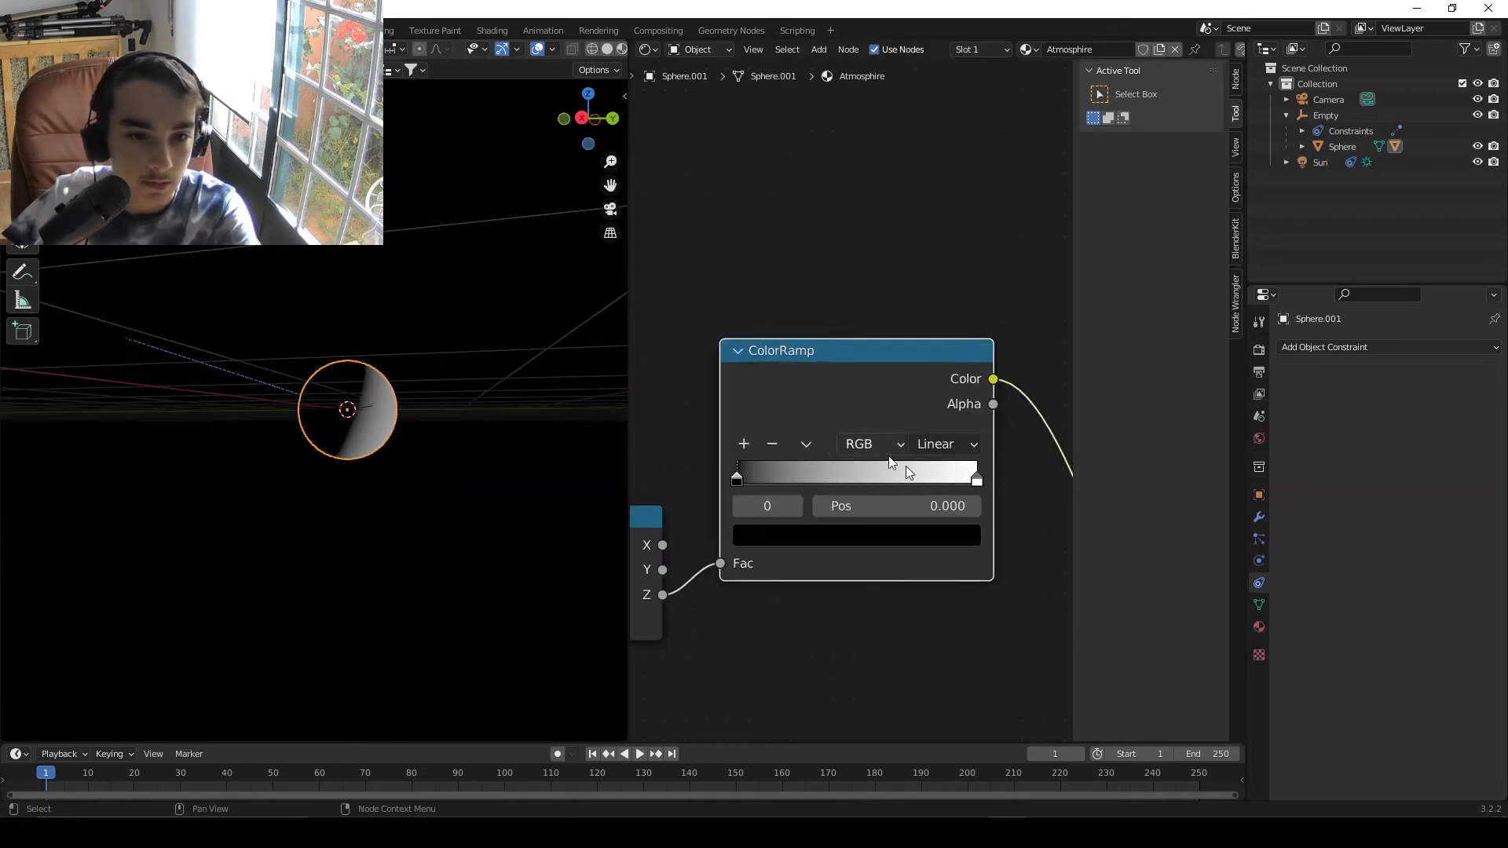
scroll(906, 465, "up", 2)
middle_click_drag(710, 491, 1054, 300)
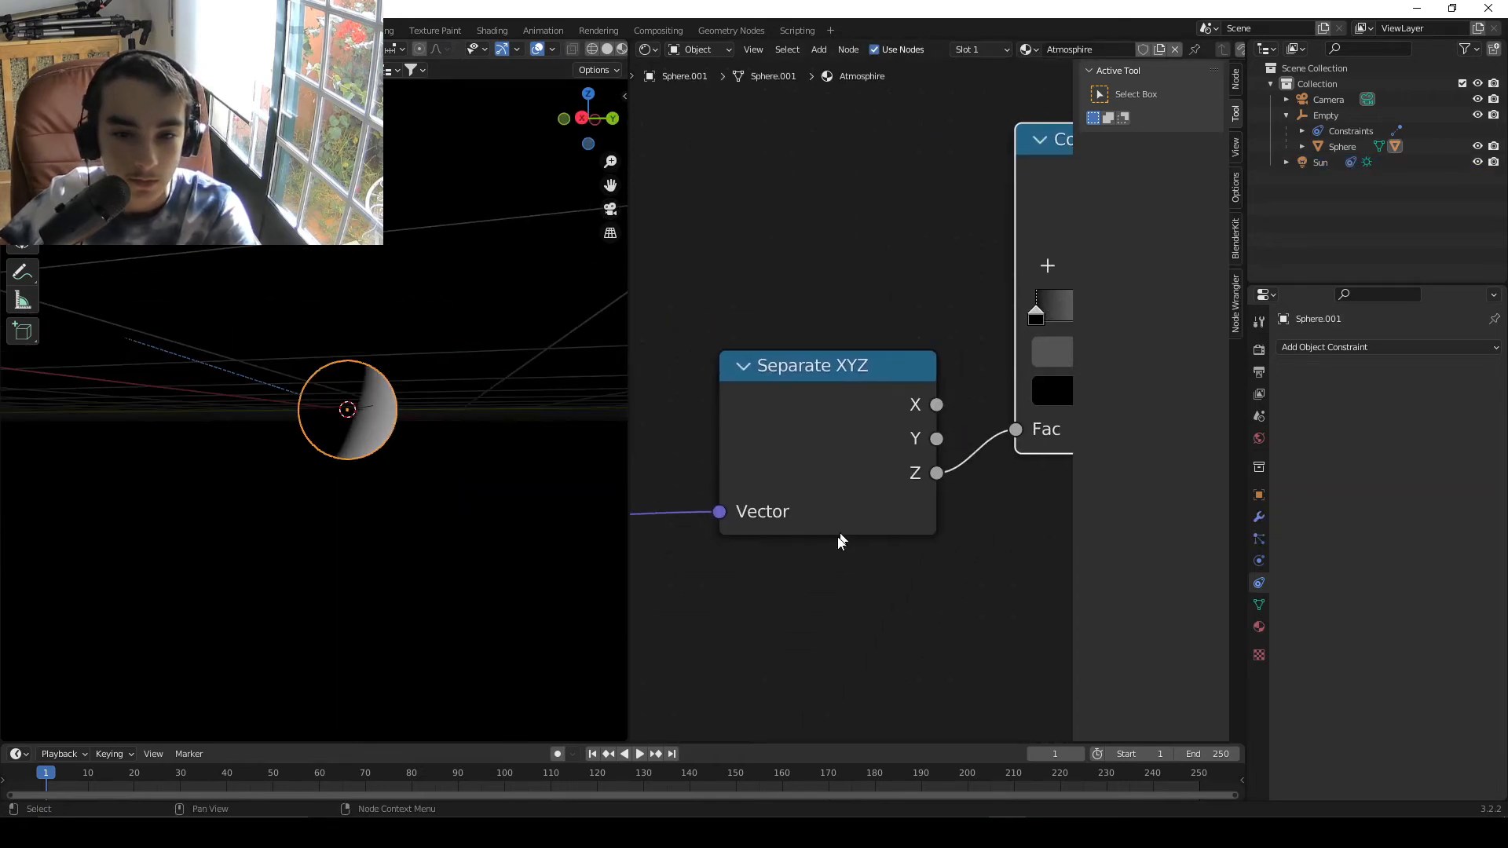
middle_click_drag(841, 542, 1003, 526)
scroll(845, 469, "down", 1)
middle_click_drag(793, 465, 727, 454)
middle_click_drag(839, 398, 664, 445)
scroll(663, 445, "up", 1)
scroll(855, 408, "down", 1)
key("shift+a")
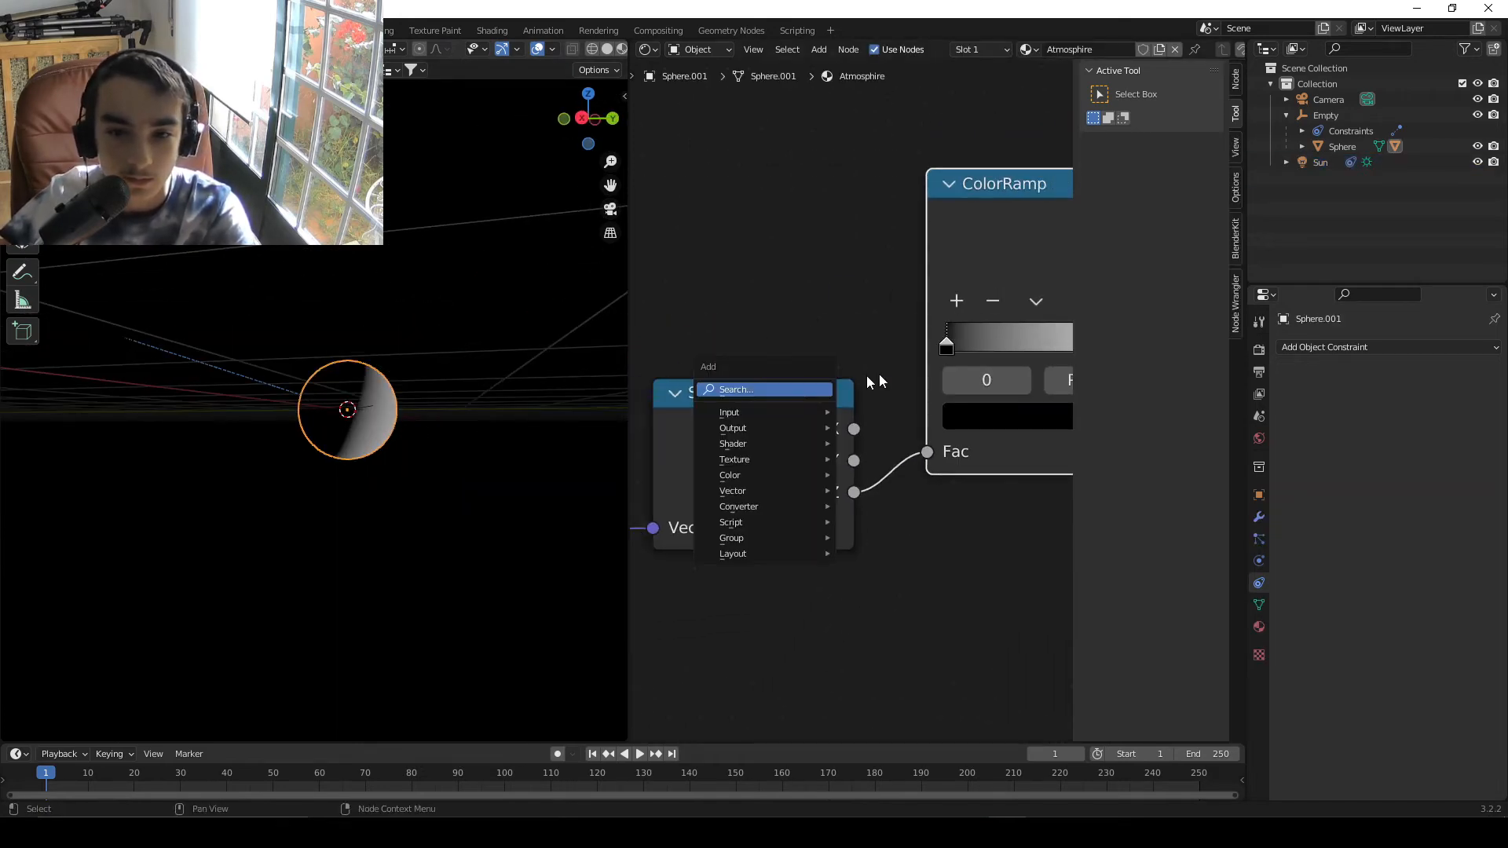
middle_click_drag(899, 414, 779, 420)
- Try flipping the ColorRamp's gradient, and undo the flip
left_click(911, 307)
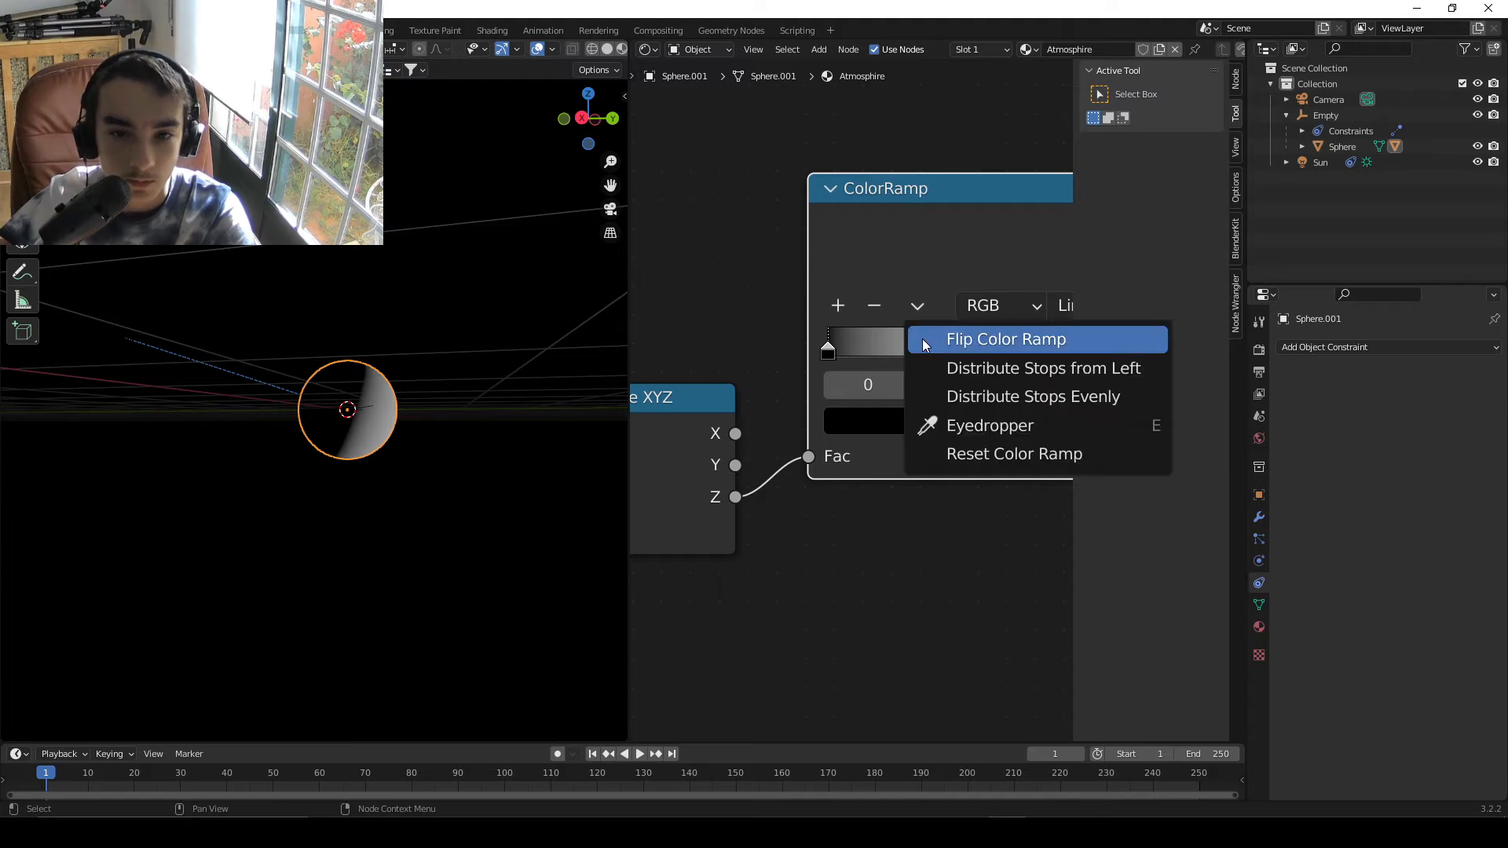
left_click(952, 341)
middle_click_drag(545, 351, 330, 445)
key("ctrl+z")
scroll(330, 439, "up", 9)
middle_click_drag(206, 436, 309, 329)
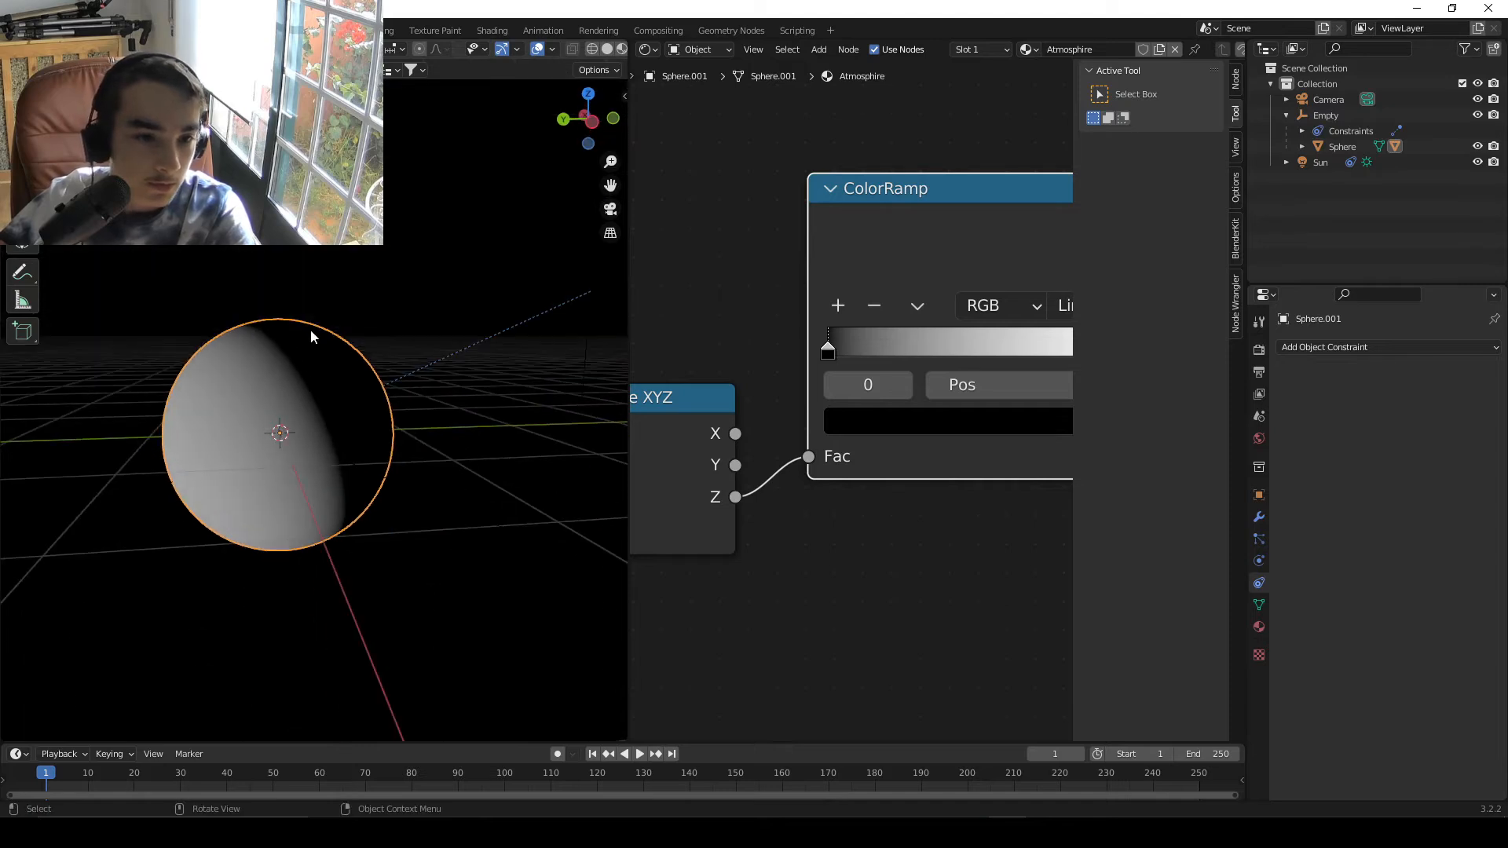
- Clear the Empty from the Texture Coordinate node's Object field
left_click(374, 402)
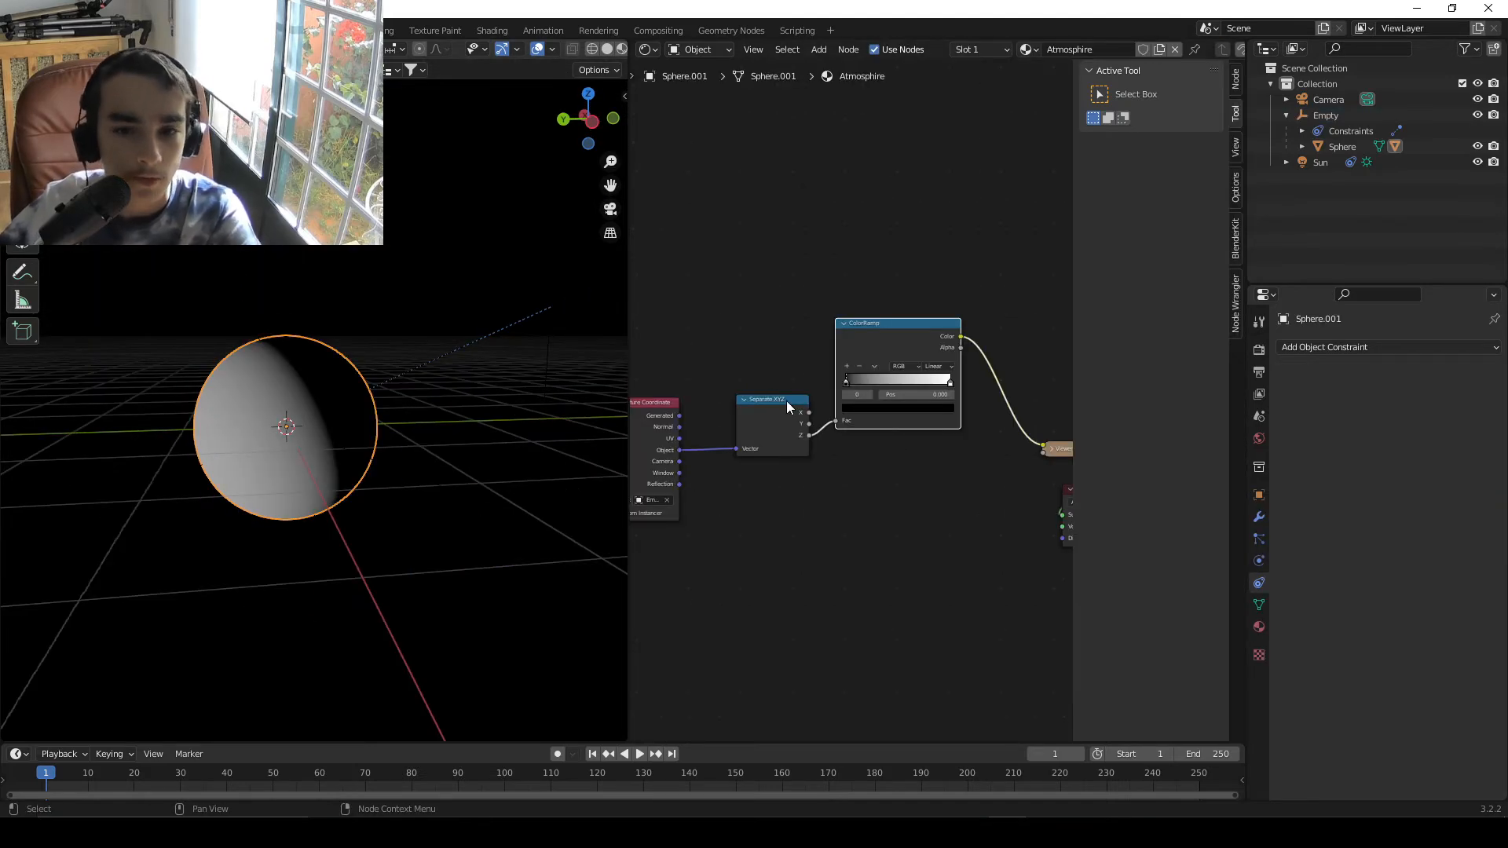
middle_click_drag(789, 424, 934, 425)
scroll(837, 474, "up", 3)
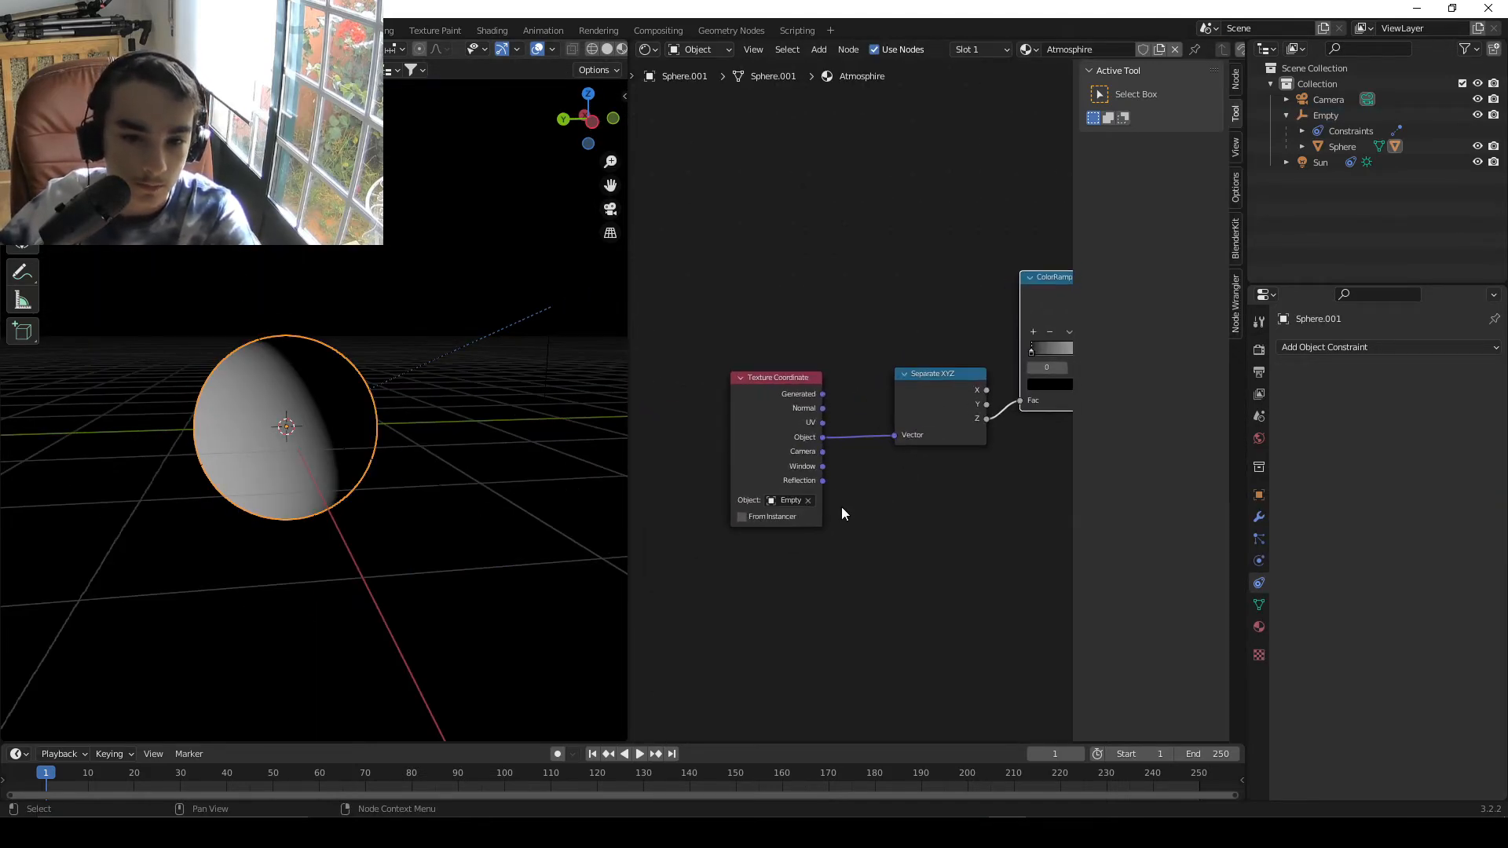
left_click(808, 501)
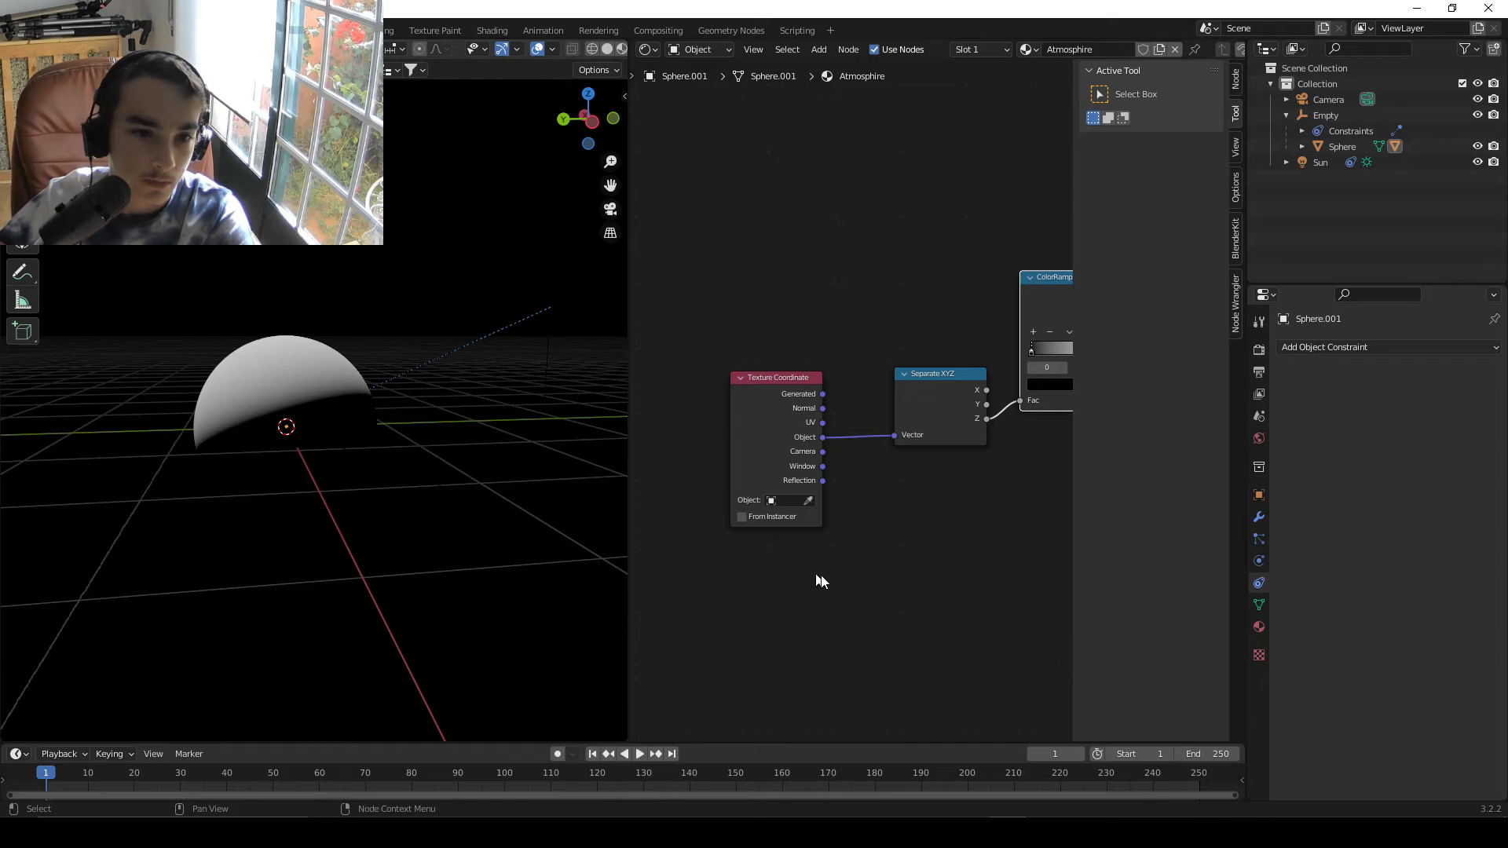
- Move the ColorRamp's white stop to position 0.227
middle_click_drag(935, 395, 849, 430)
scroll(903, 370, "up", 5)
middle_click_drag(903, 370, 762, 403)
scroll(812, 436, "down", 1)
left_click_drag(817, 428, 618, 395)
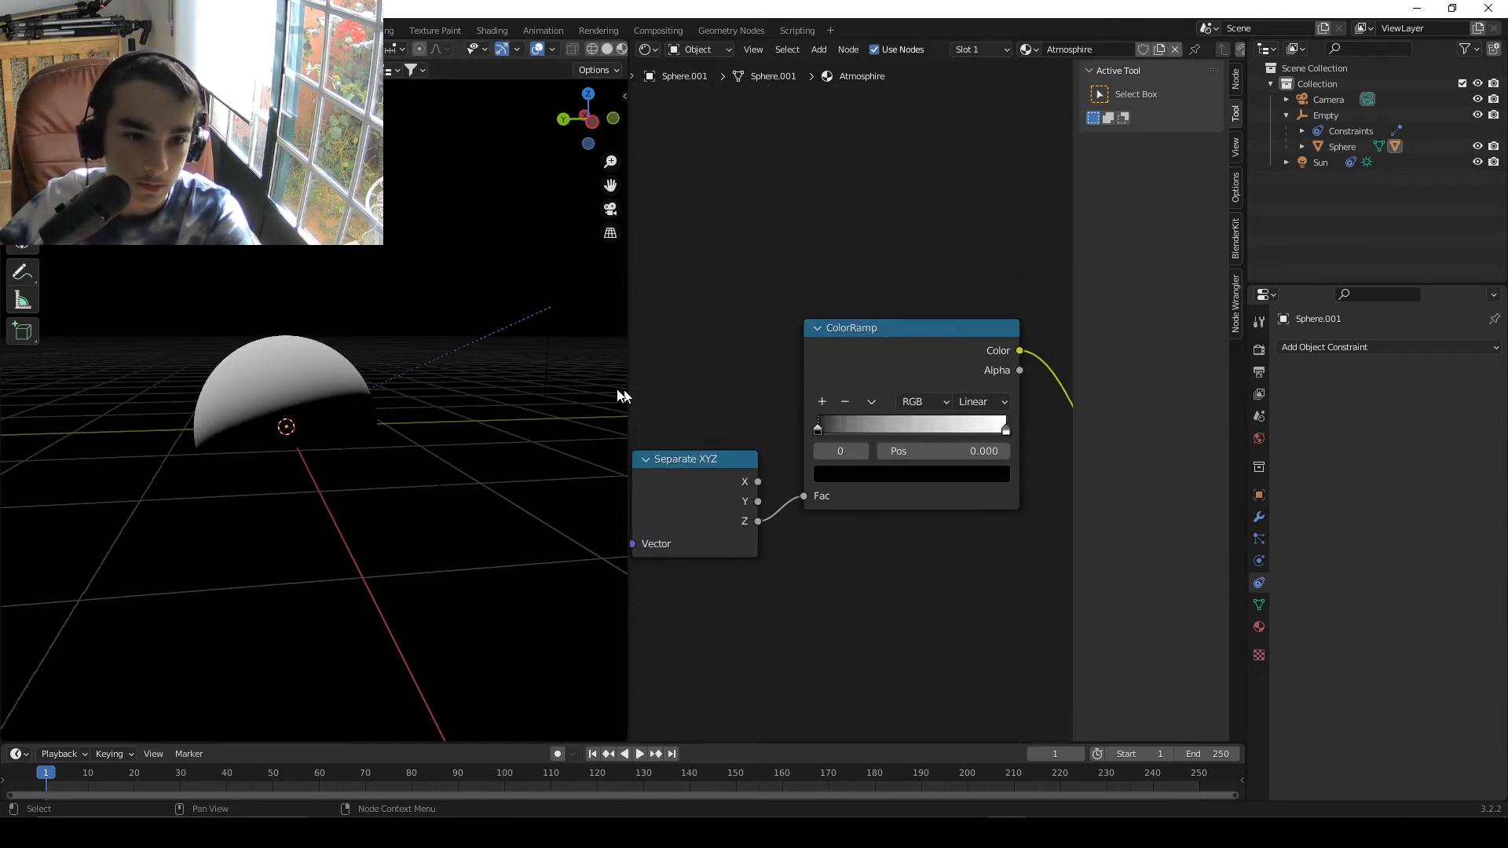
mouse_move(1011, 435)
left_mouse_down()
mouse_move(771, 431)
mouse_move(916, 437)
mouse_move(827, 422)
mouse_move(861, 429)
left_mouse_up()
- Try a different interpolation mode on the ColorRamp, and undo the change
left_click(979, 402)
left_click(974, 422)
middle_click_drag(398, 361, 502, 414)
key("ctrl+z")
scroll(503, 414, "up", 6)
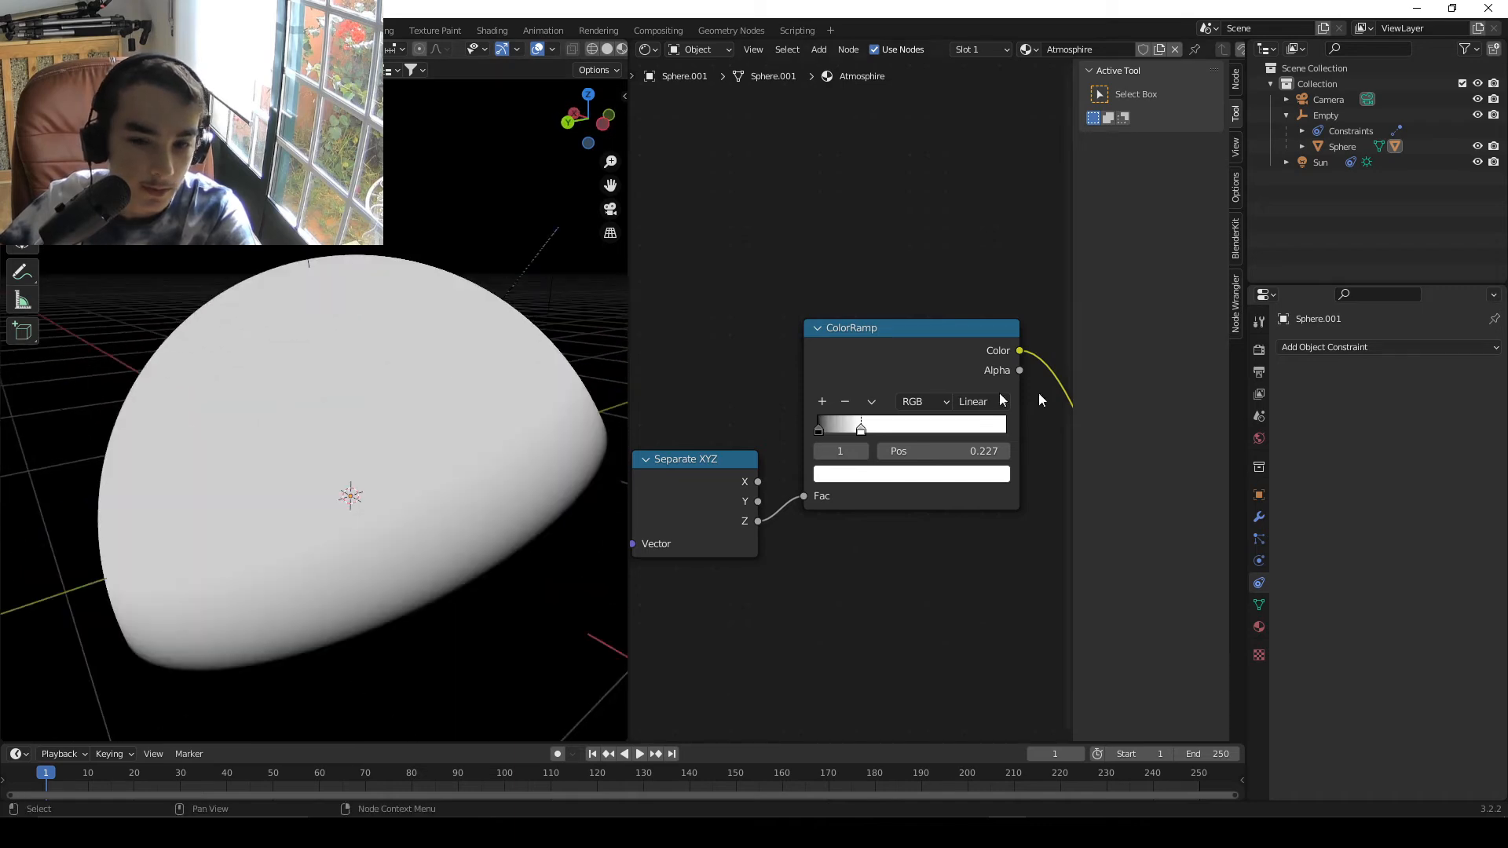
- Move the ColorRamp's white stop to position 0.150 for a sharper light edge
left_click(820, 429)
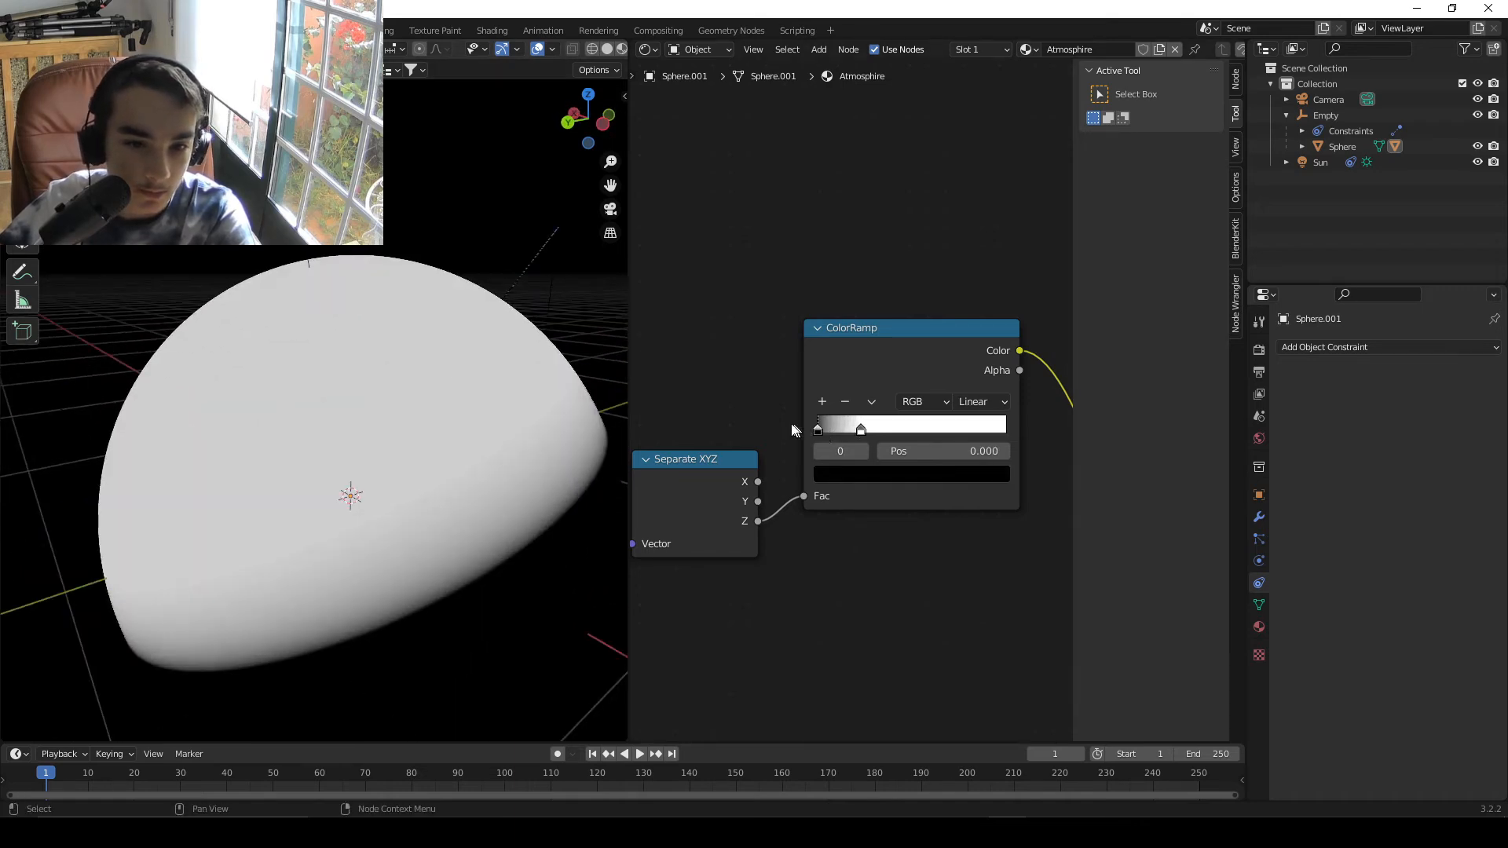
left_click_drag(859, 430, 845, 427)
middle_click_drag(616, 440, 613, 351)
scroll(613, 393, "down", 5)
middle_click_drag(613, 422, 33, 475, "shift")
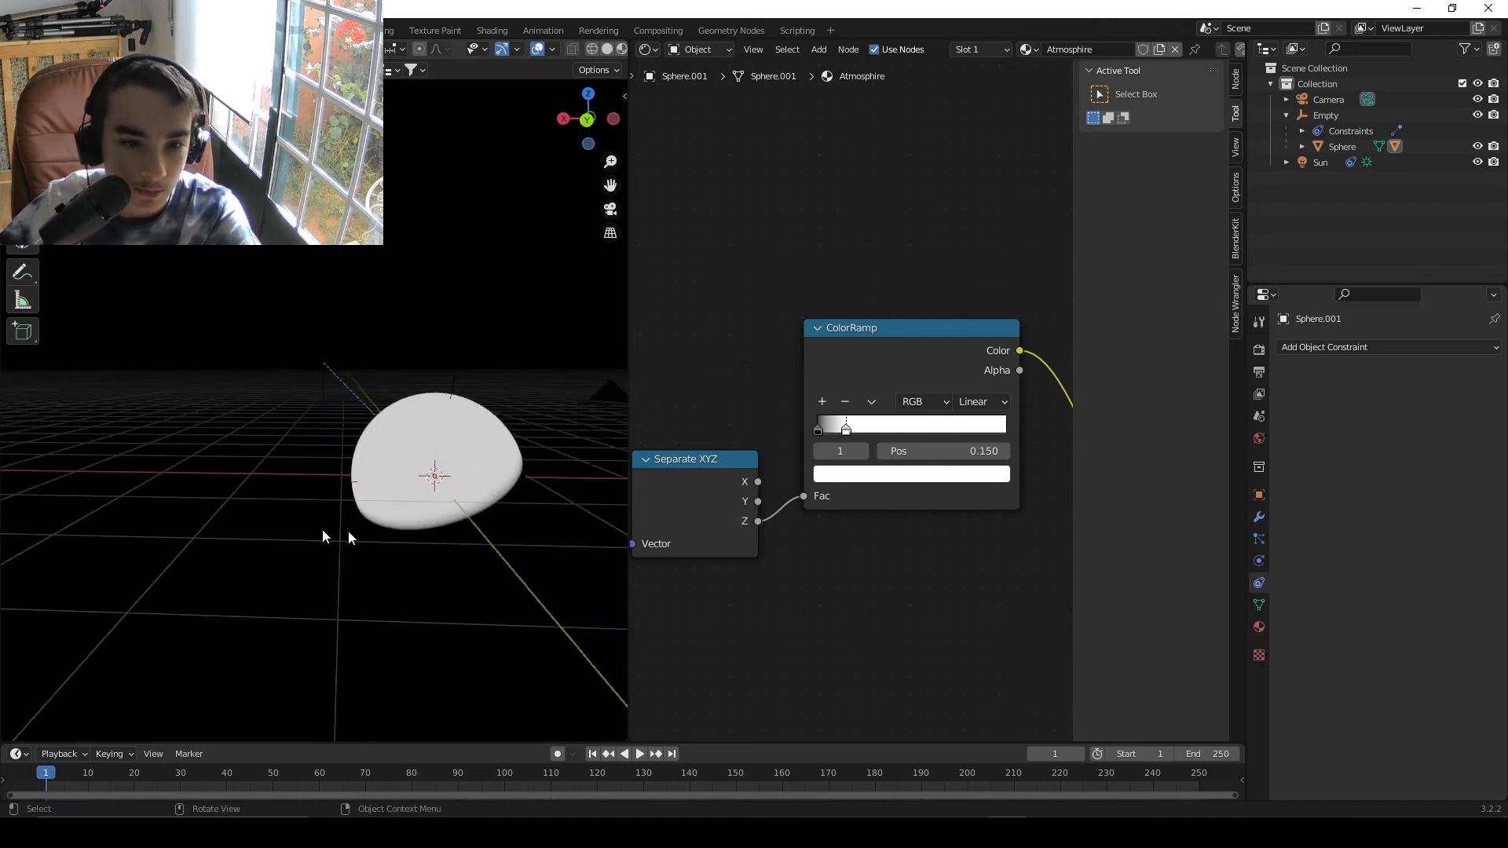
- Search the list of addable nodes for "ma" near the Texture Coordinate and Separate XYZ nodes
middle_click_drag(674, 546, 997, 491)
mouse_move(762, 458)
middle_mouse_down()
mouse_move(729, 505)
mouse_move(789, 470)
middle_mouse_up()
scroll(750, 549, "up", 5)
scroll(814, 422, "down", 4)
middle_click_drag(837, 399, 743, 469)
key("shift+a")
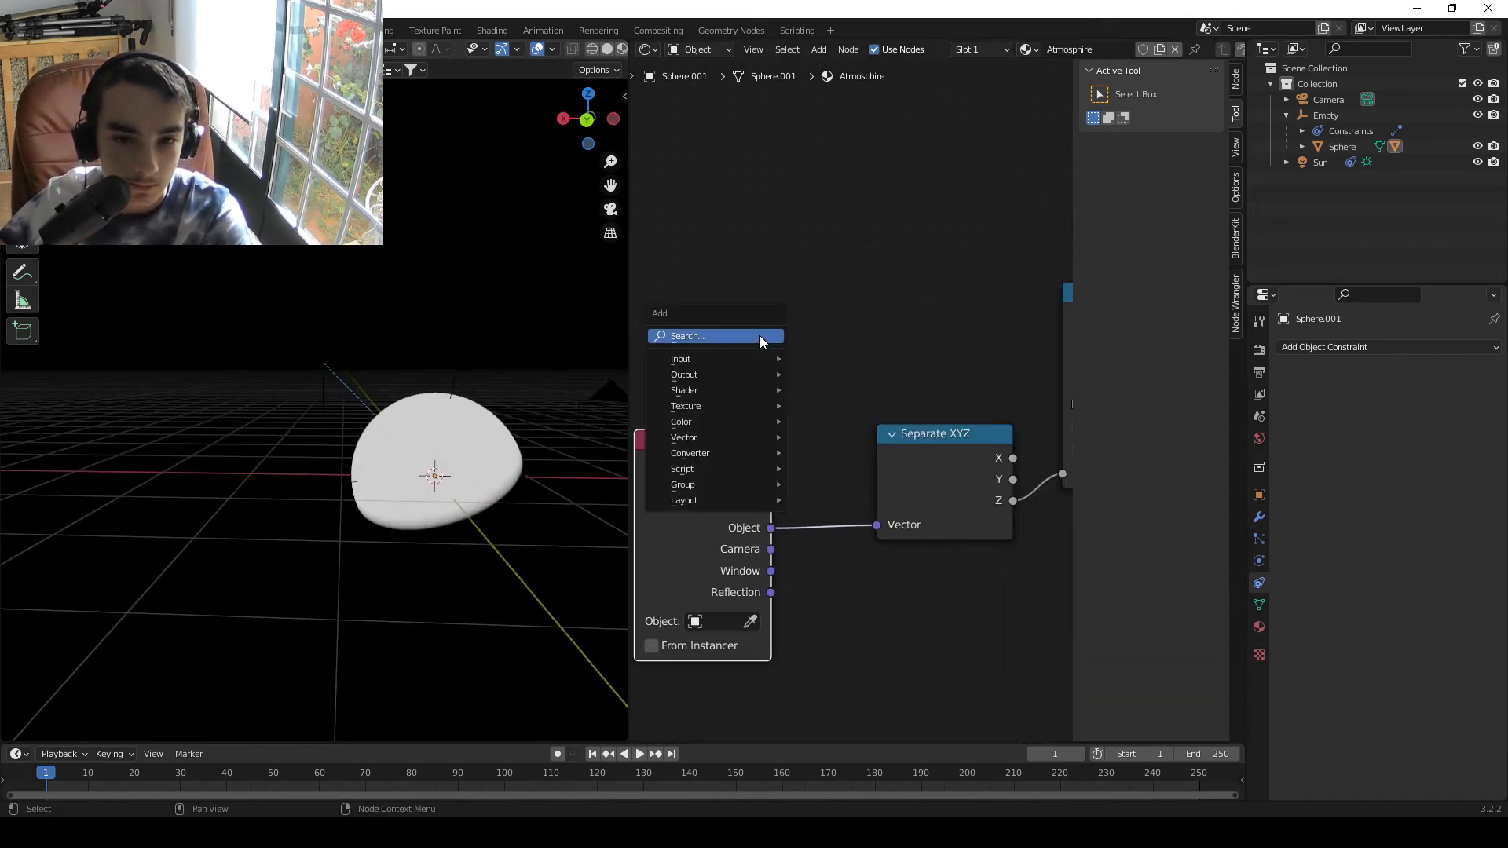
left_click(760, 336)
type("ma")
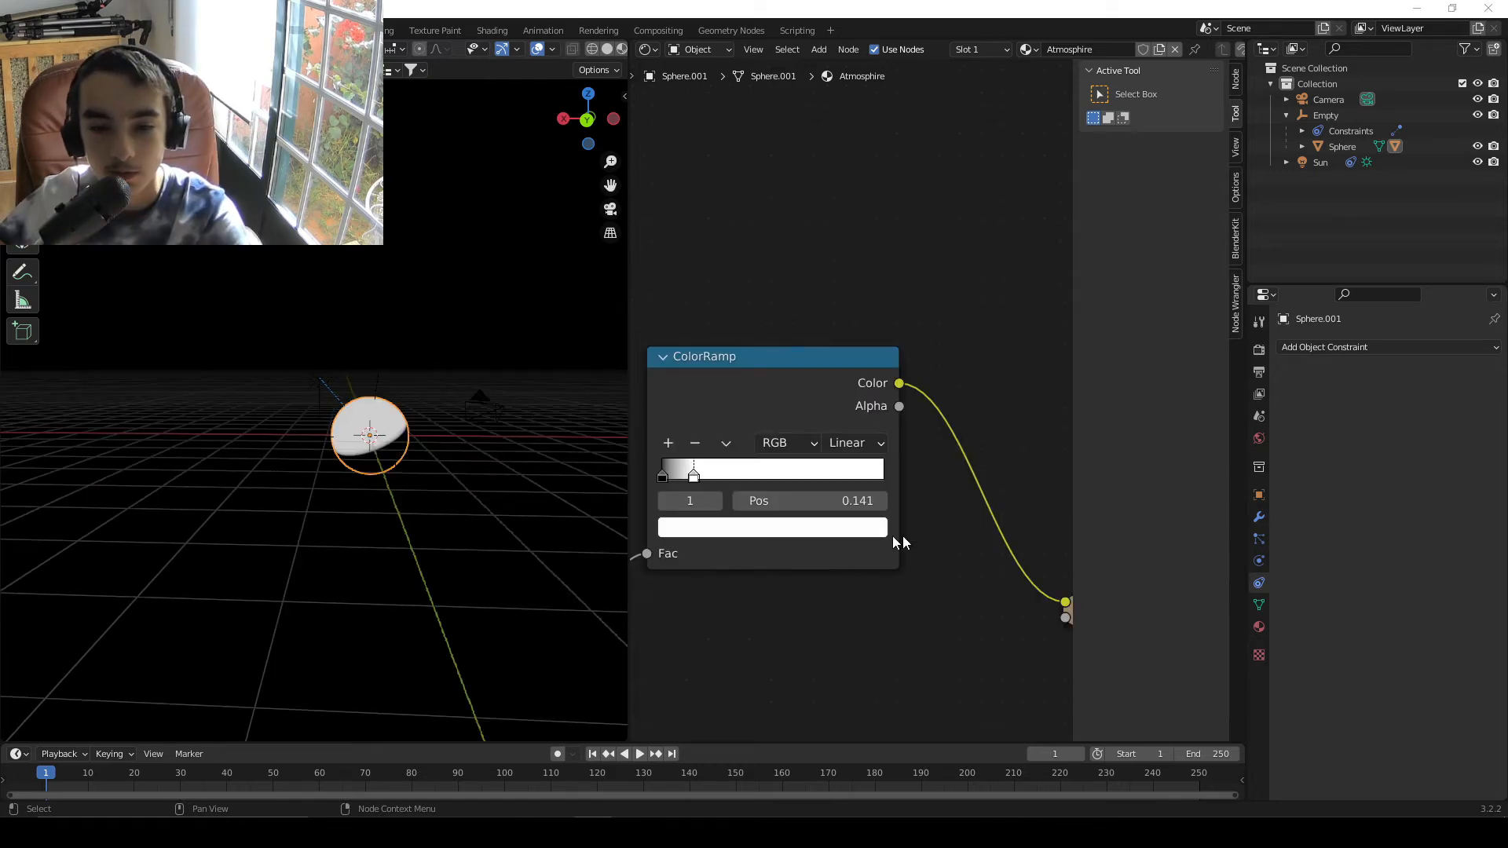
- Add a Layer Weight node to the atmosphere material and place it below the ColorRamp
middle_click_drag(852, 641, 903, 505)
key("shift+a")
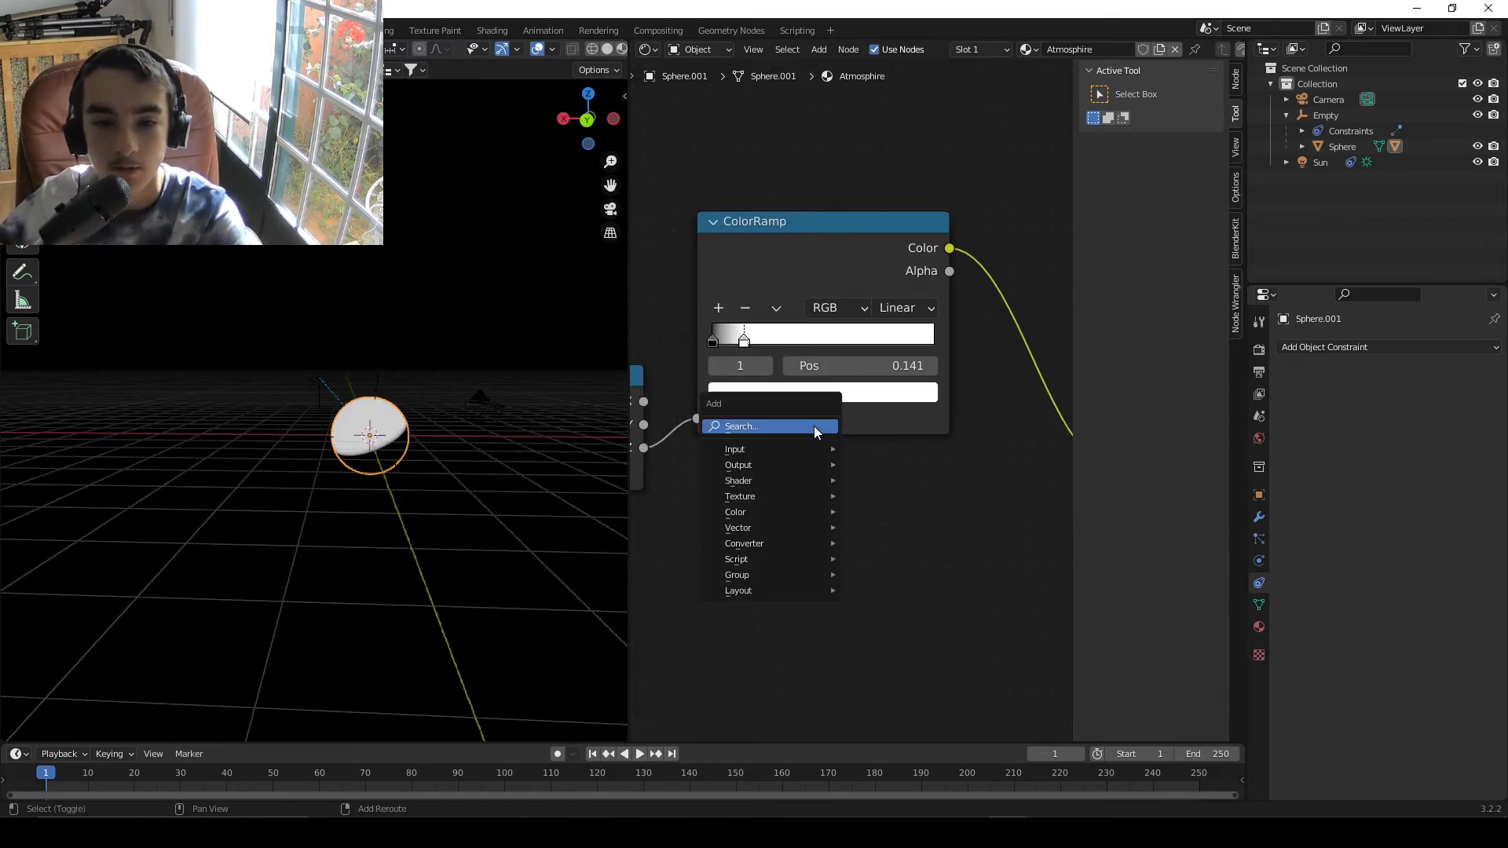
left_click(814, 426)
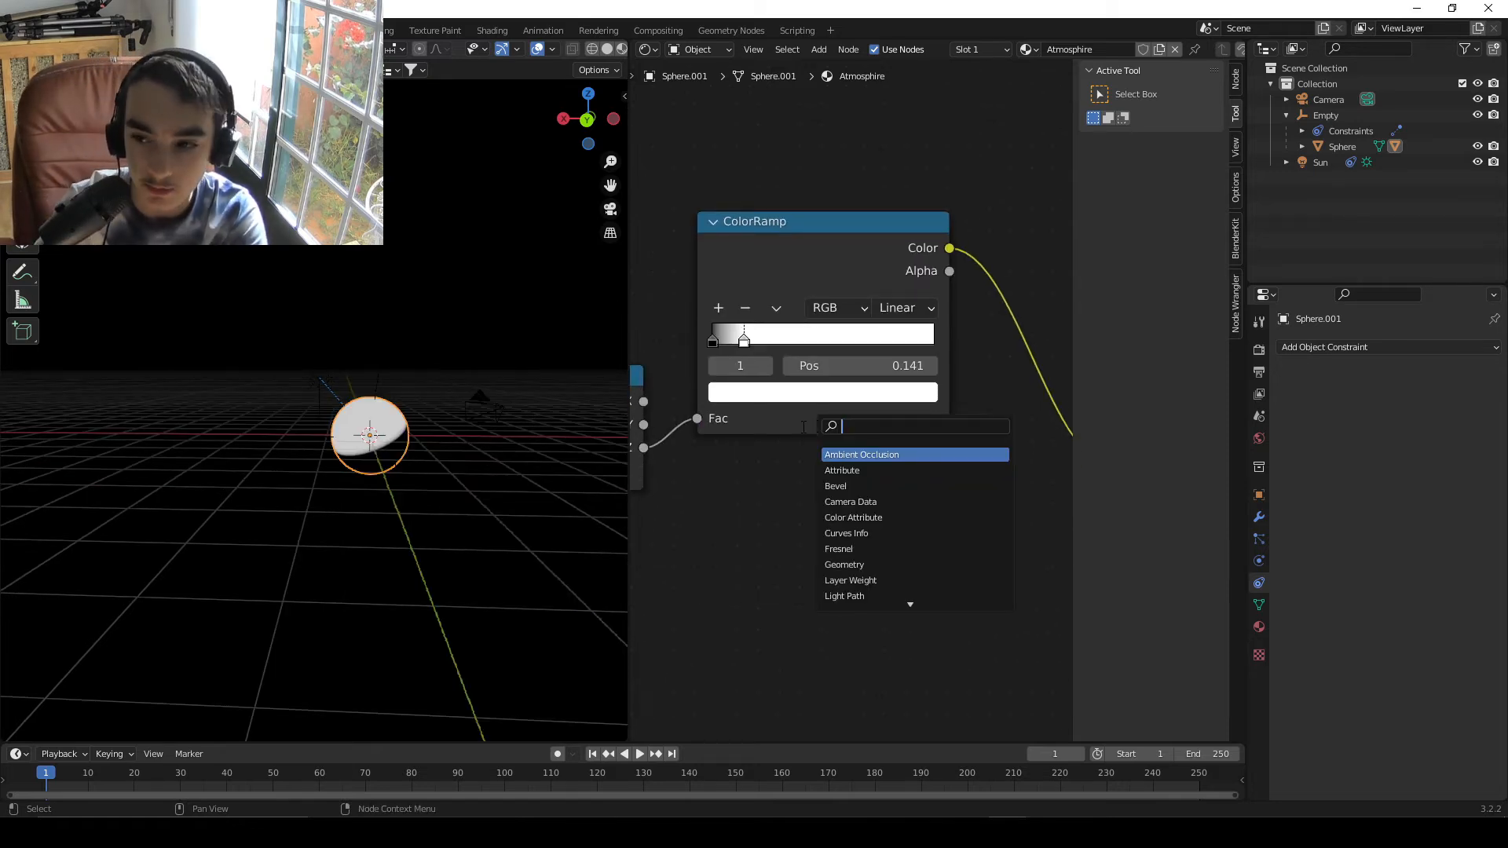
type("layer")
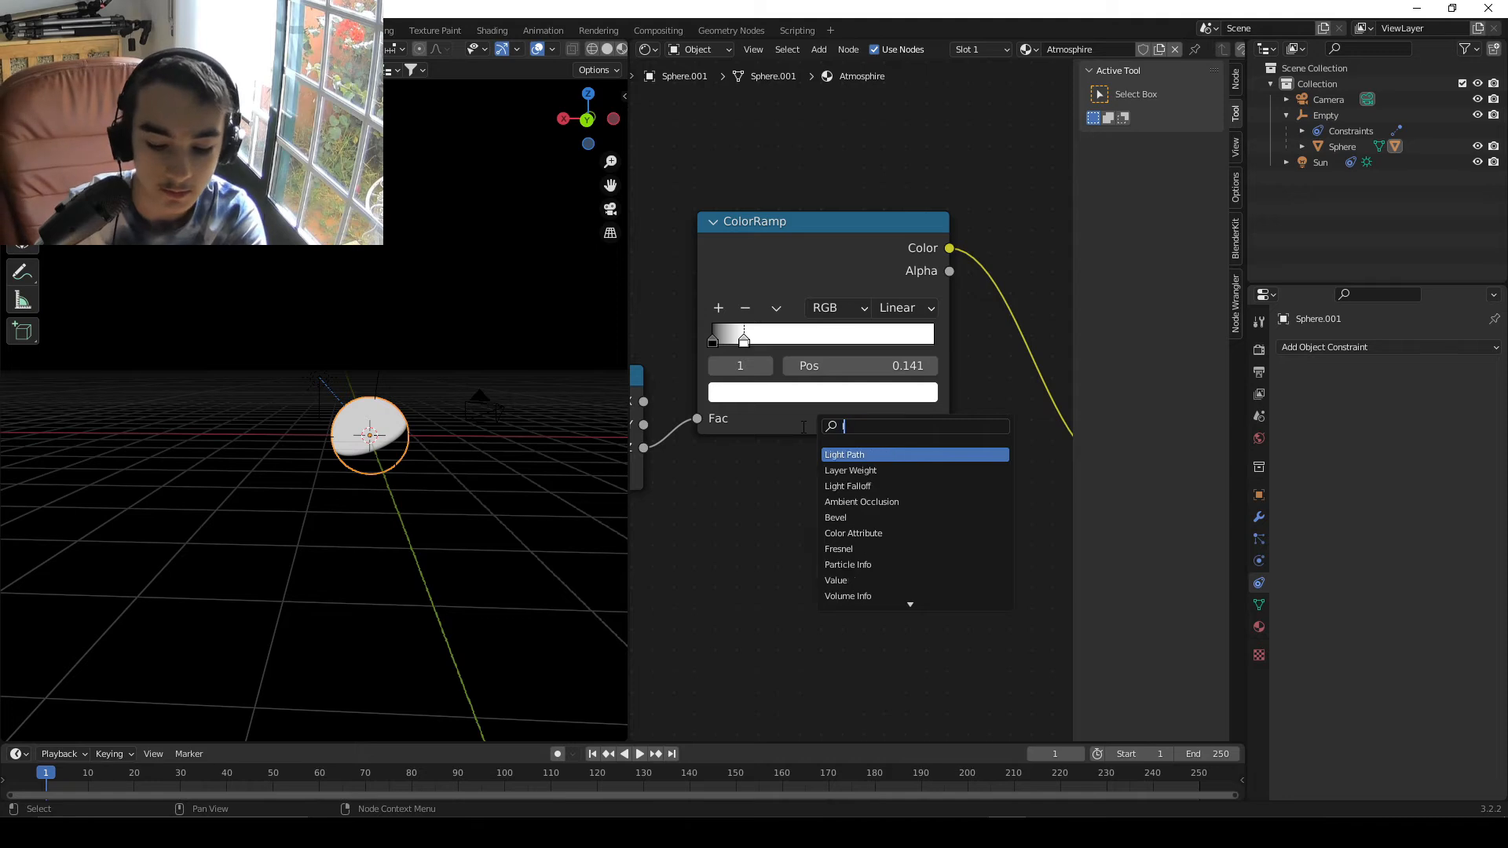
key("Return")
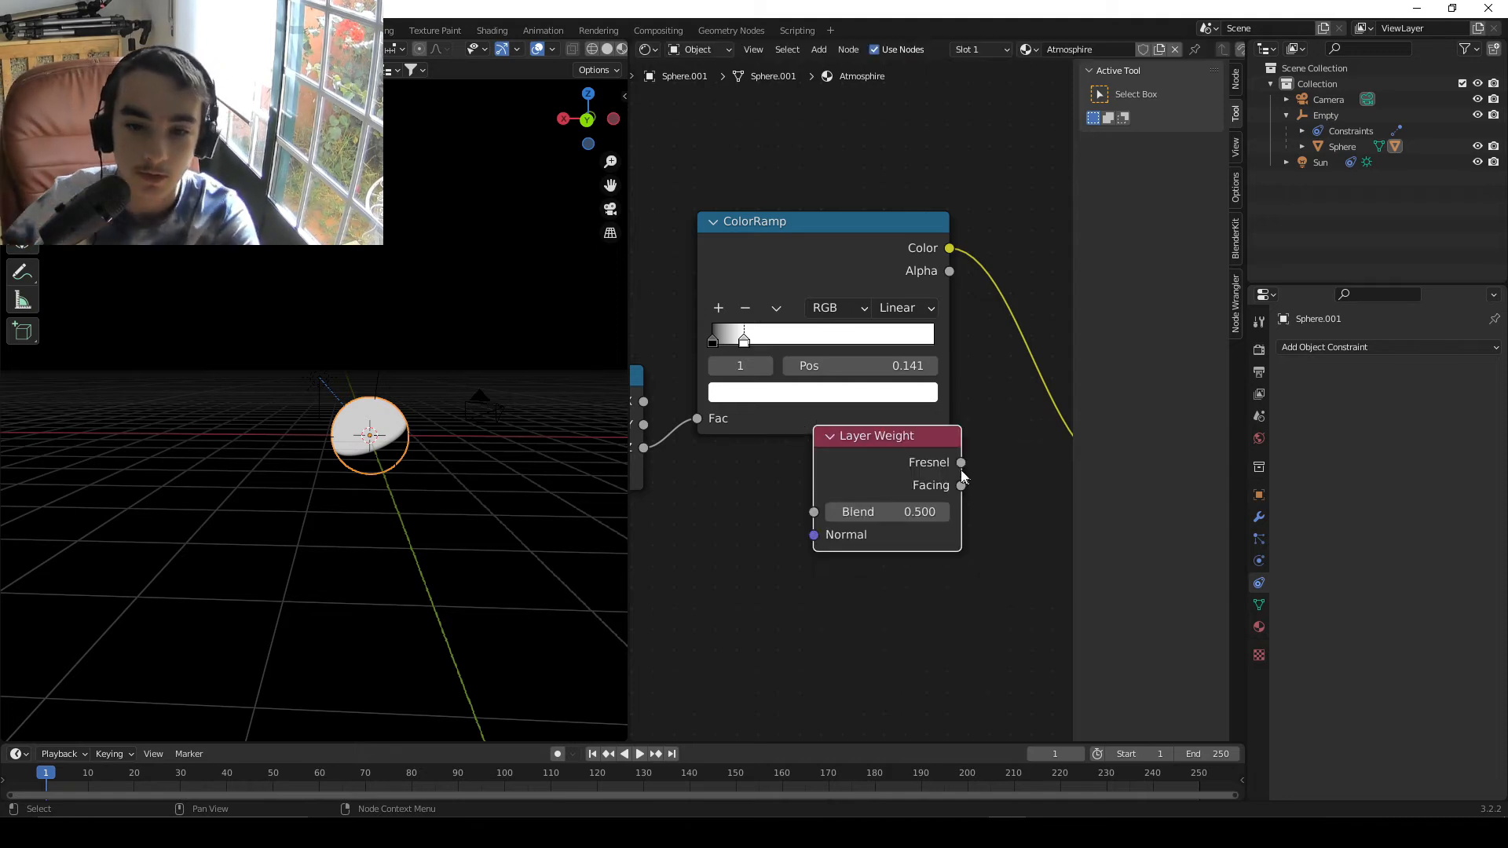
left_click_drag(956, 461, 819, 576)
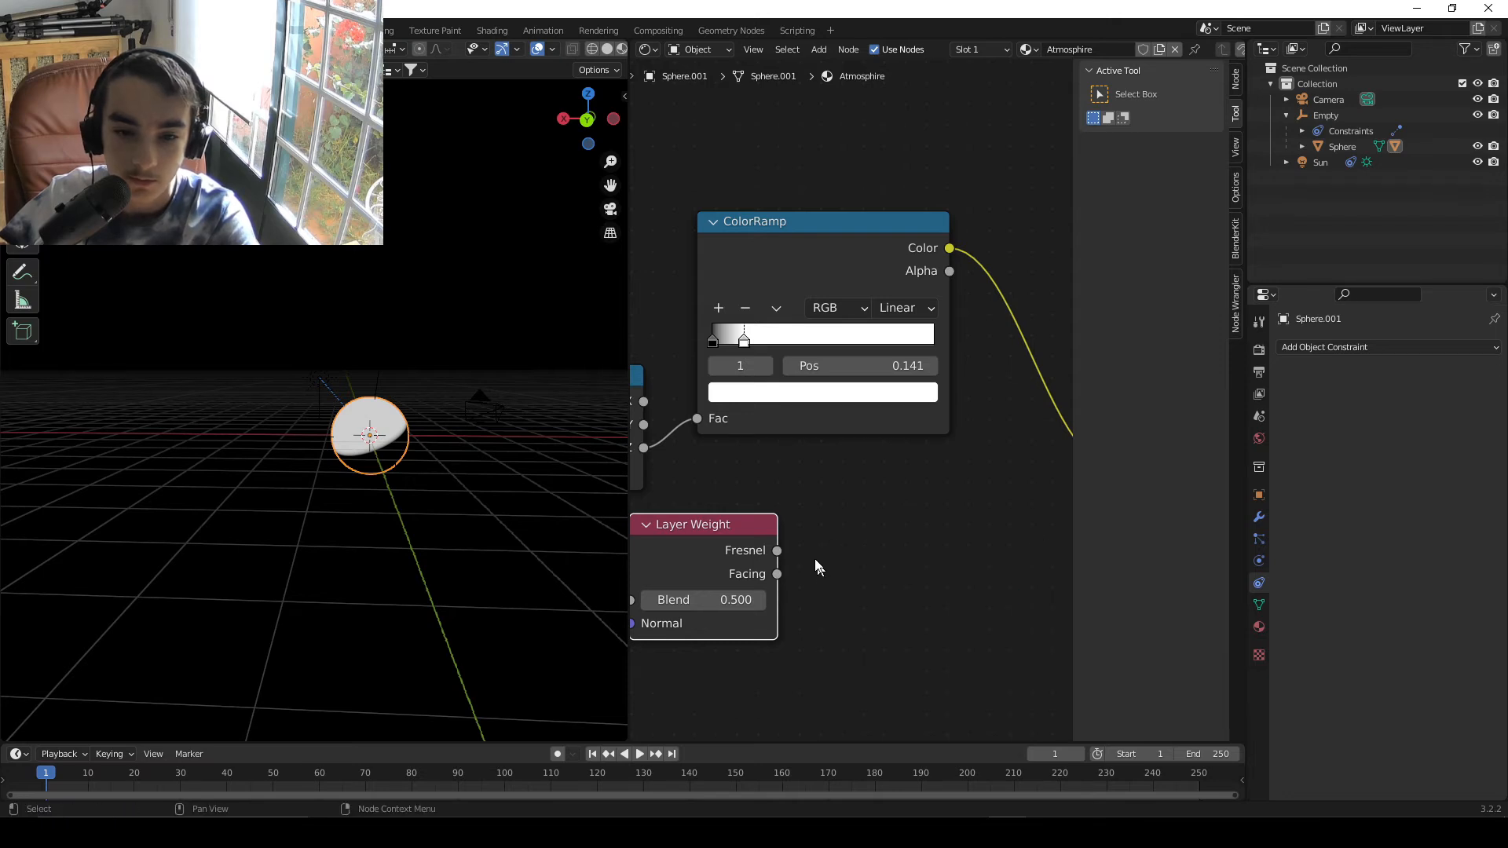
- Combine the ColorRamp's Color and the Layer Weight's Fresnel outputs in a new Mix color node
left_click(817, 275)
left_click(761, 523)
left_click(810, 241, "shift")
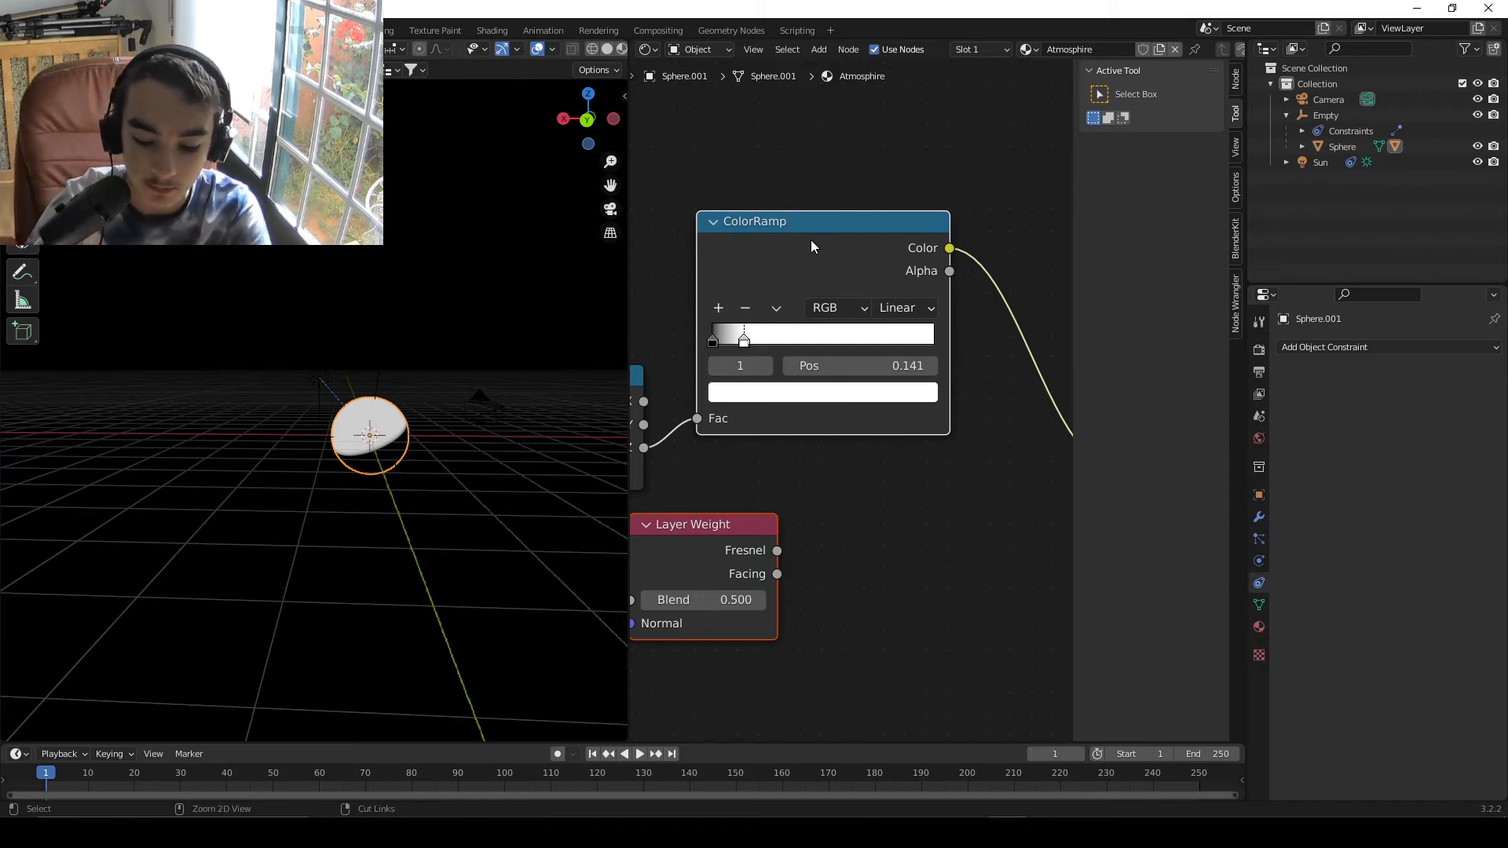
key("ctrl+0")
scroll(438, 487, "up", 7)
middle_click_drag(478, 410, 282, 324, "shift")
scroll(282, 323, "down", 1)
scroll(892, 384, "up", 5)
middle_click_drag(758, 420, 1043, 469)
left_click(813, 486)
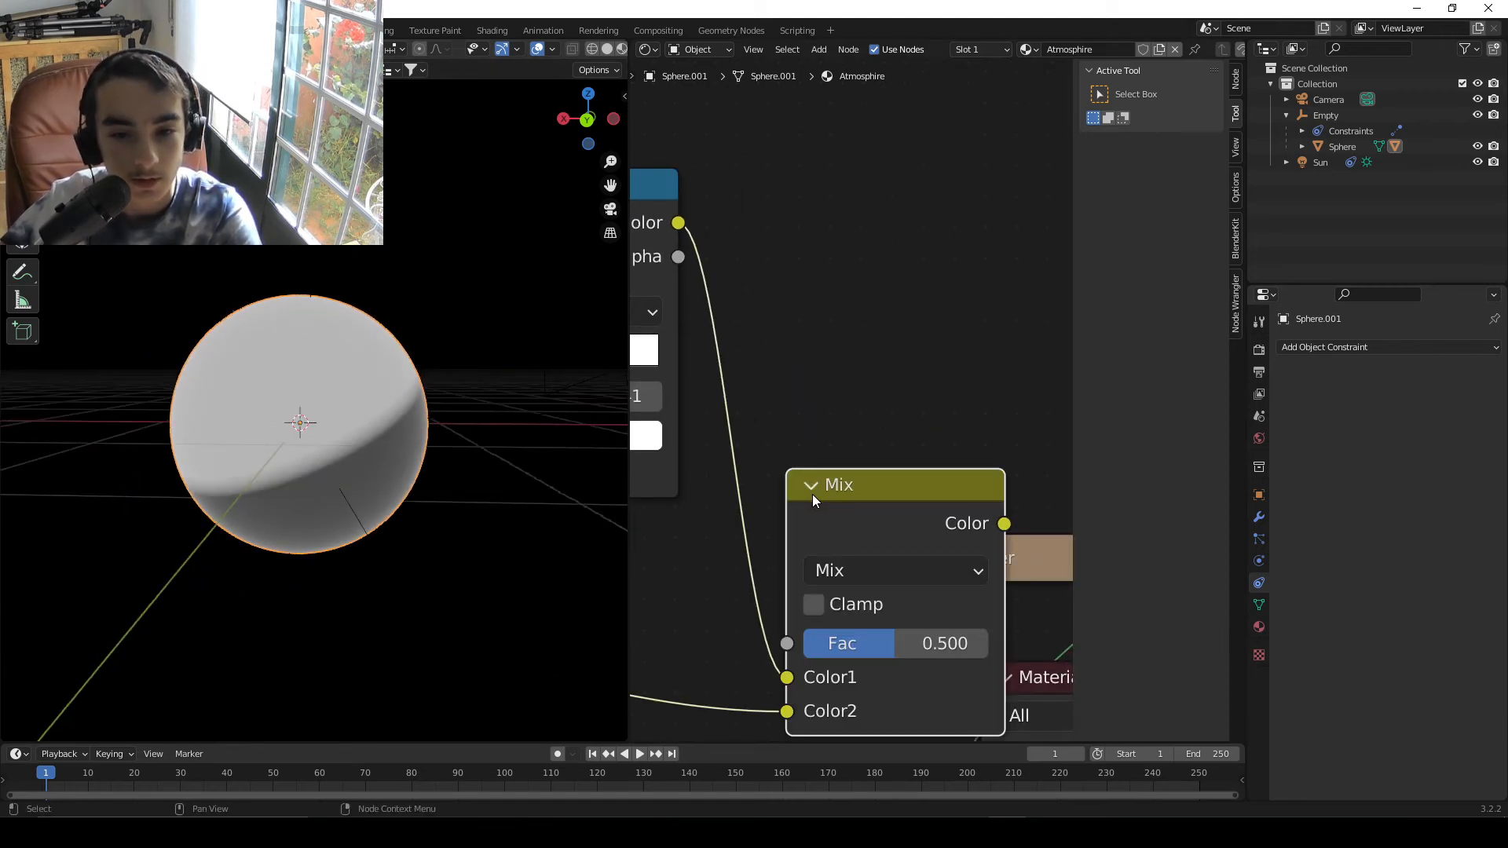
- Rewire the Mix node so the ColorRamp drives Fac and Layer Weight feeds Color1, and set Color2 to black
left_click_drag(788, 678, 789, 642)
left_click_drag(788, 710, 788, 677)
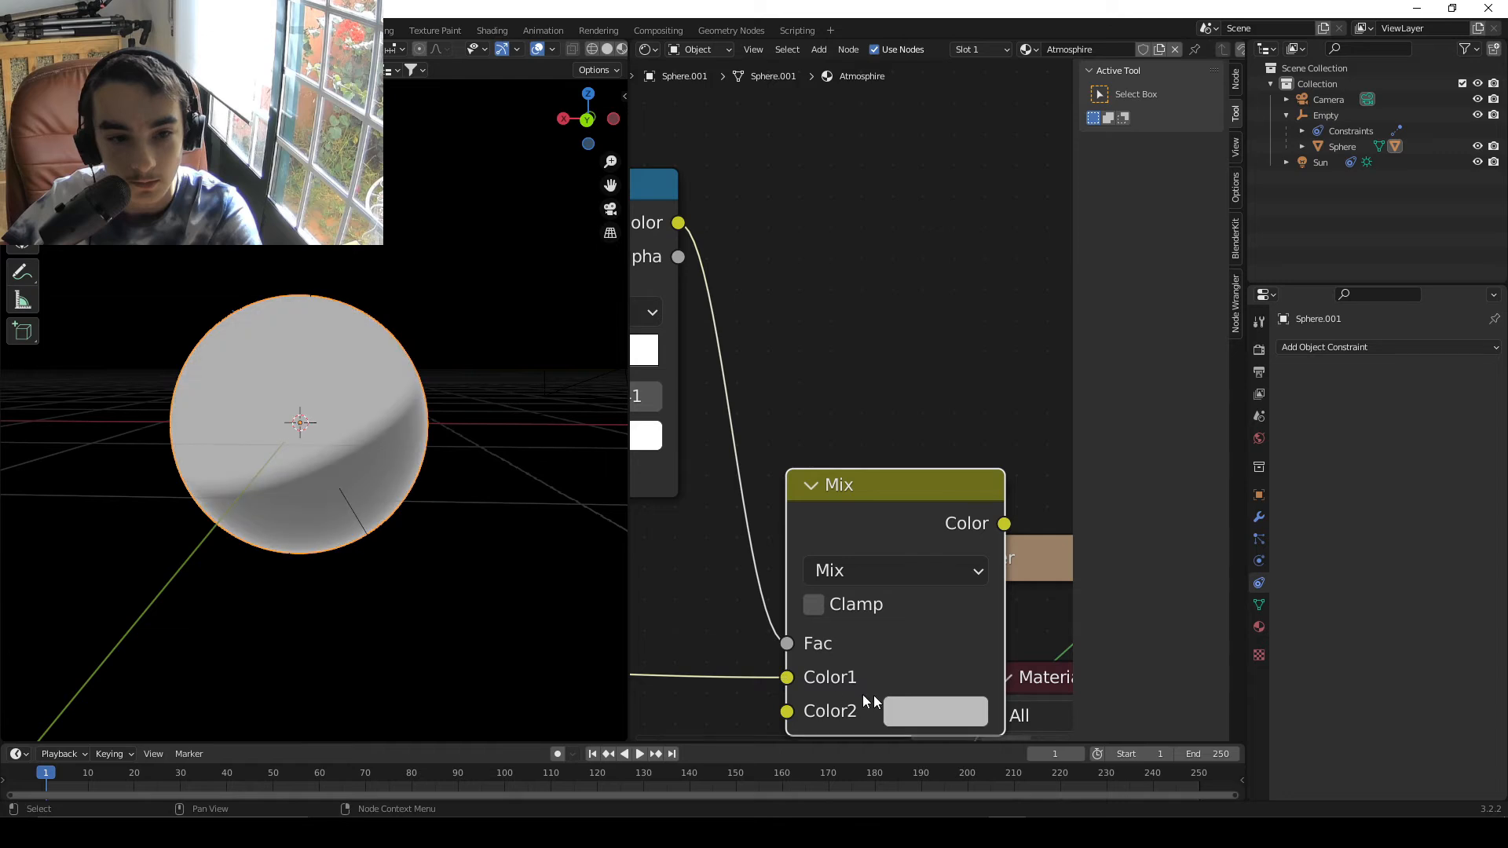
left_click(951, 710)
left_click_drag(1158, 390, 1154, 495)
- Rotate the atmosphere sphere freehand about -107° in the view, and about 74° around the global Z axis
middle_click_drag(461, 373, 357, 481)
scroll(458, 280, "up", 5)
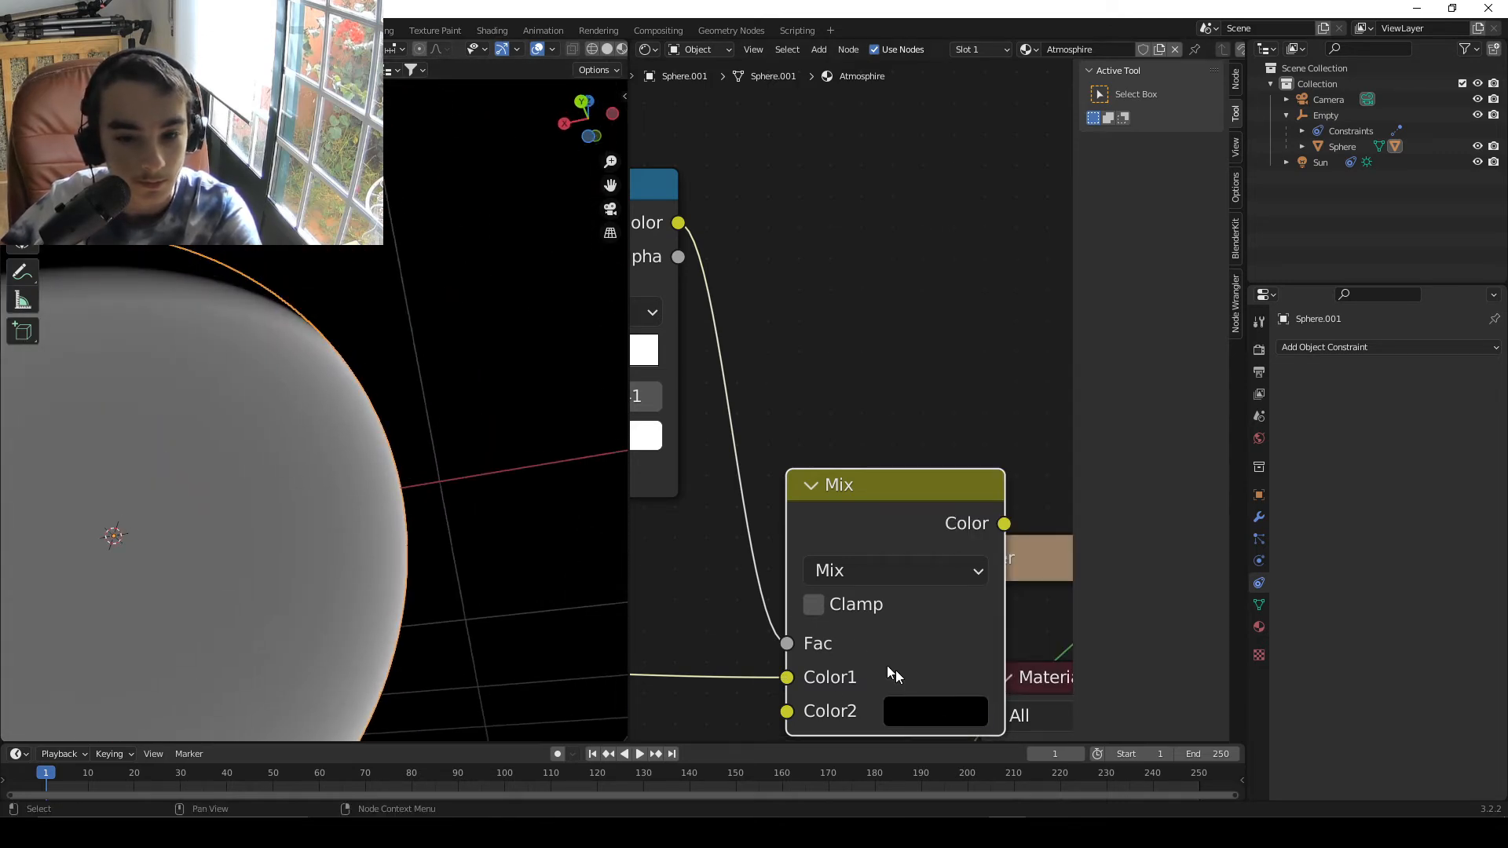
scroll(355, 510, "down", 6)
key("r")
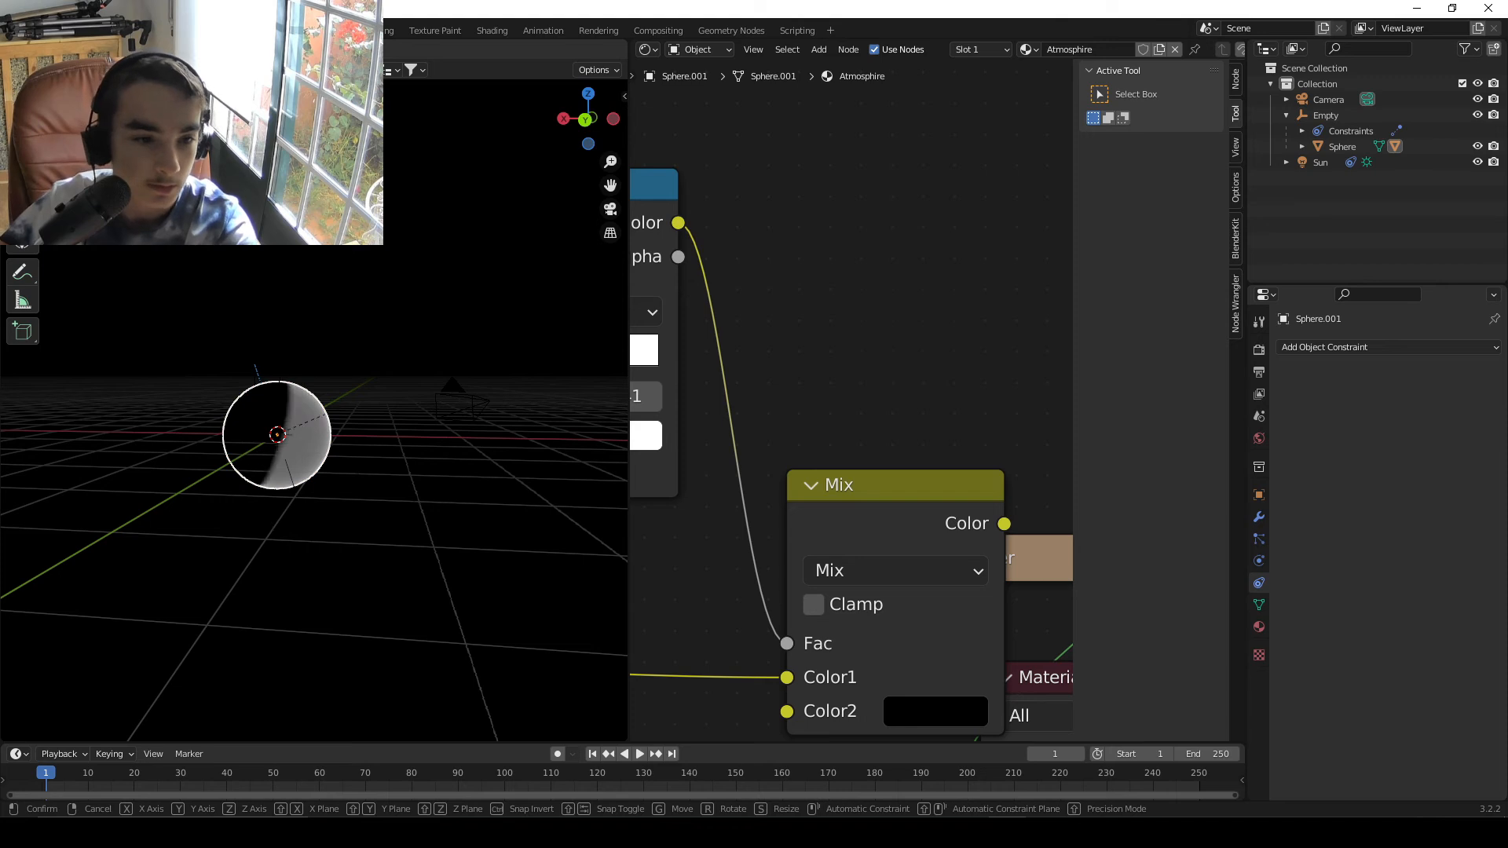
left_click(324, 335)
key("KP_0")
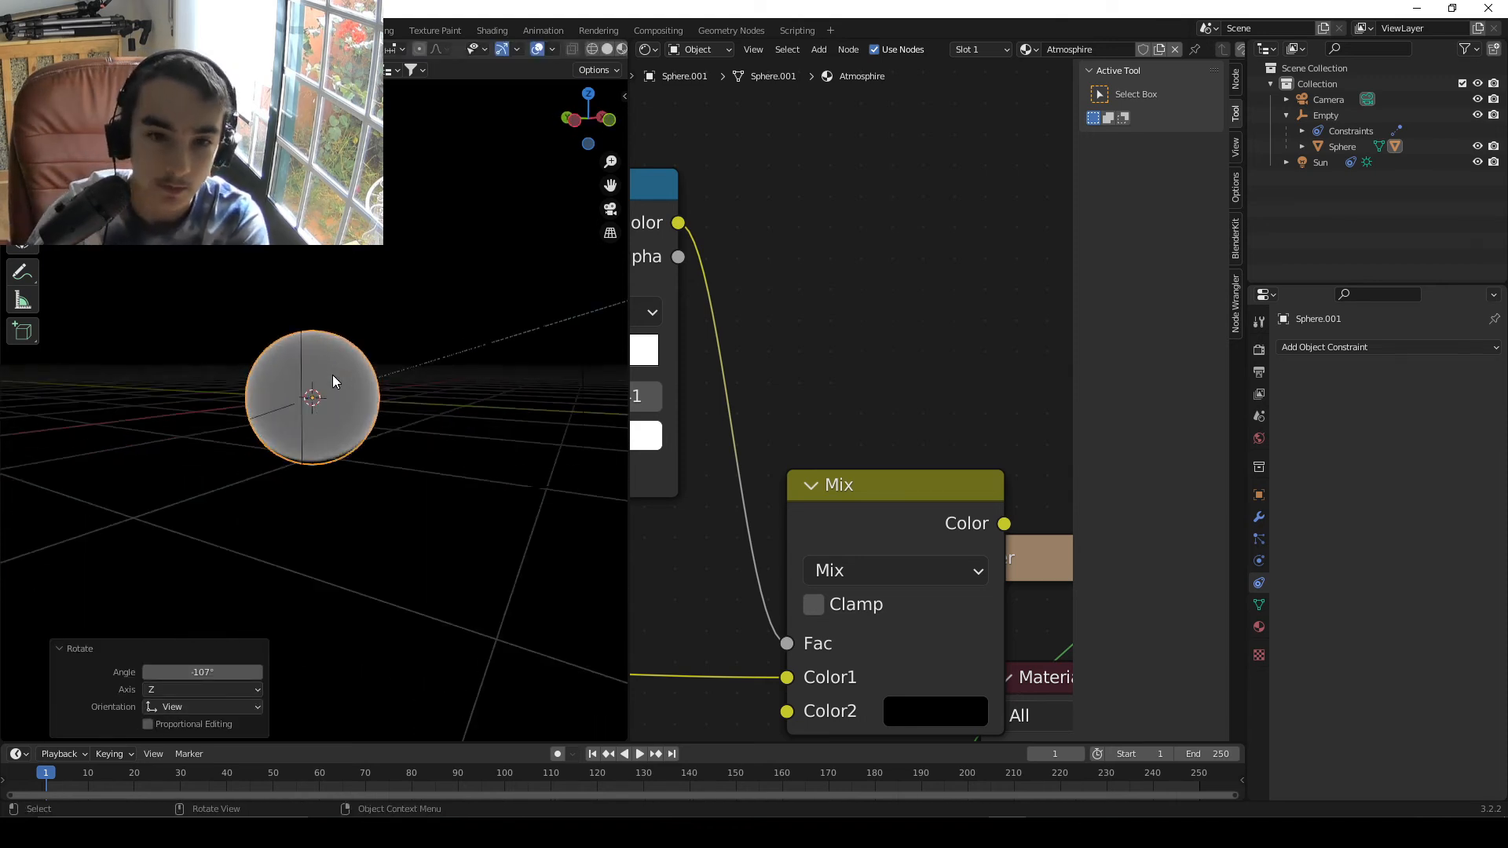
key("s")
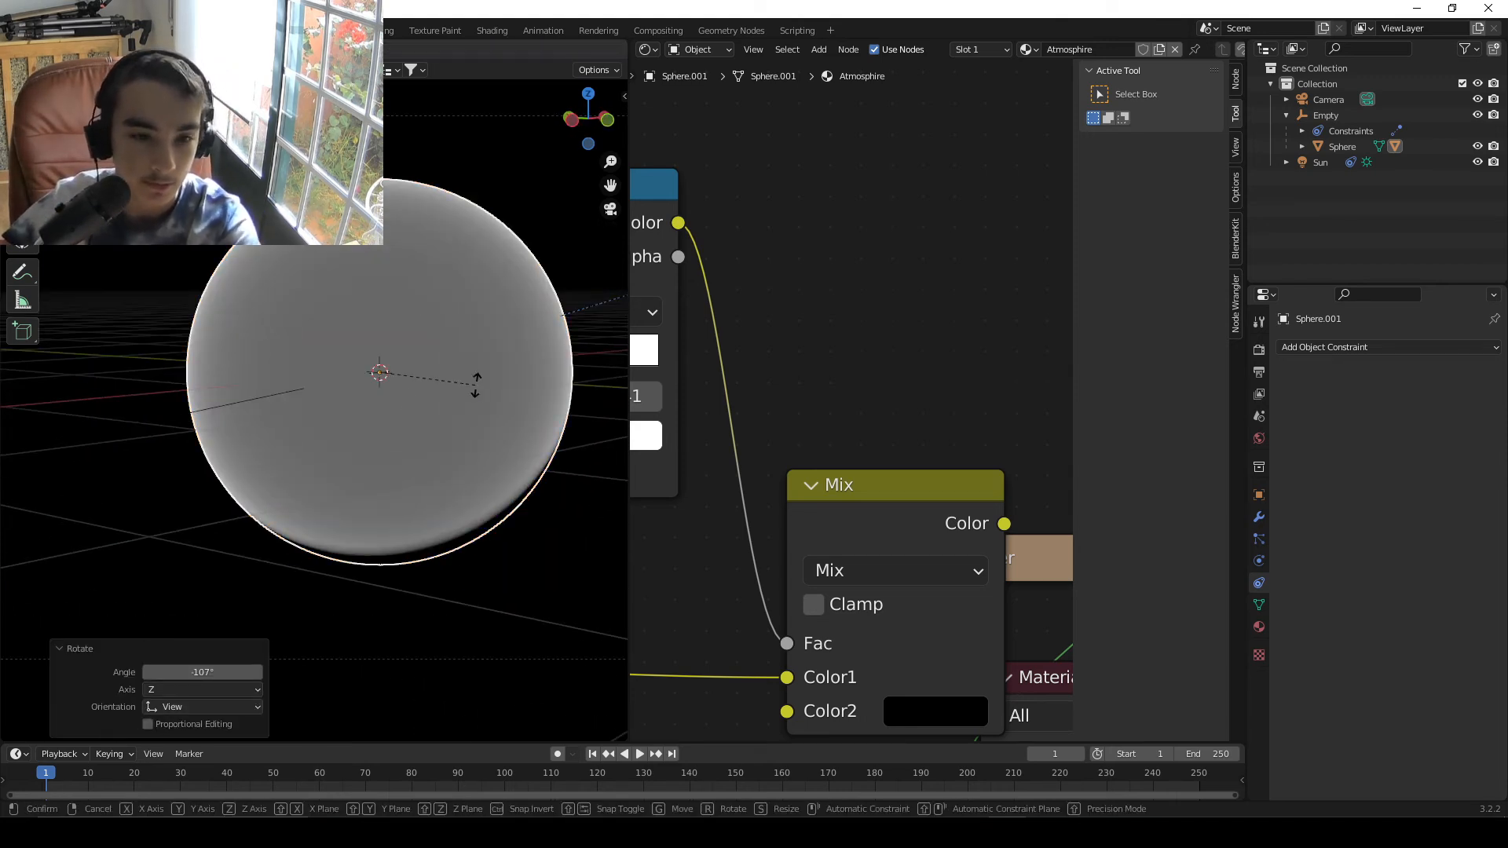
key("z")
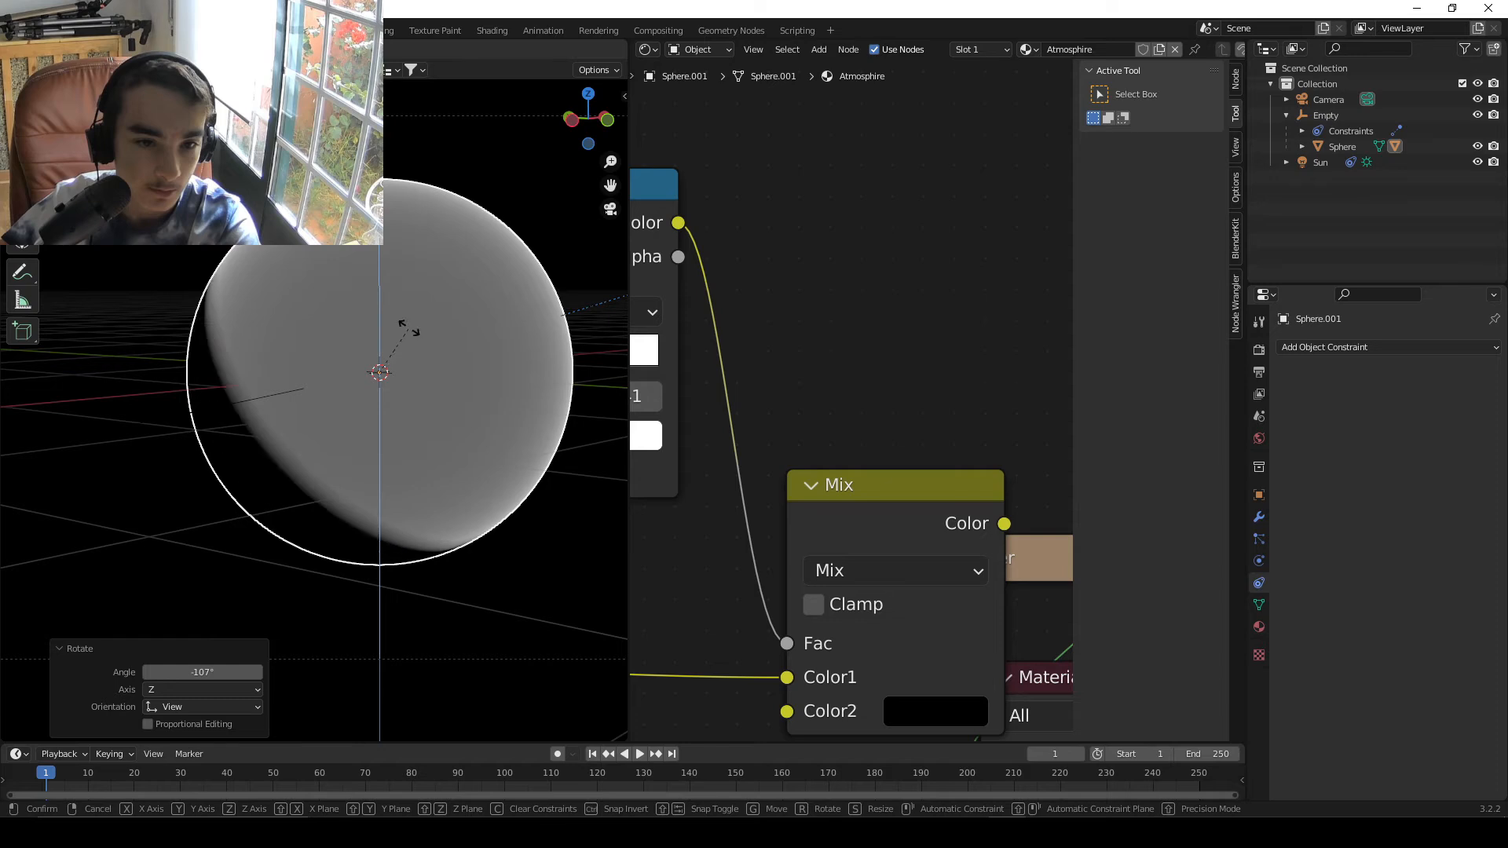
left_click(397, 325)
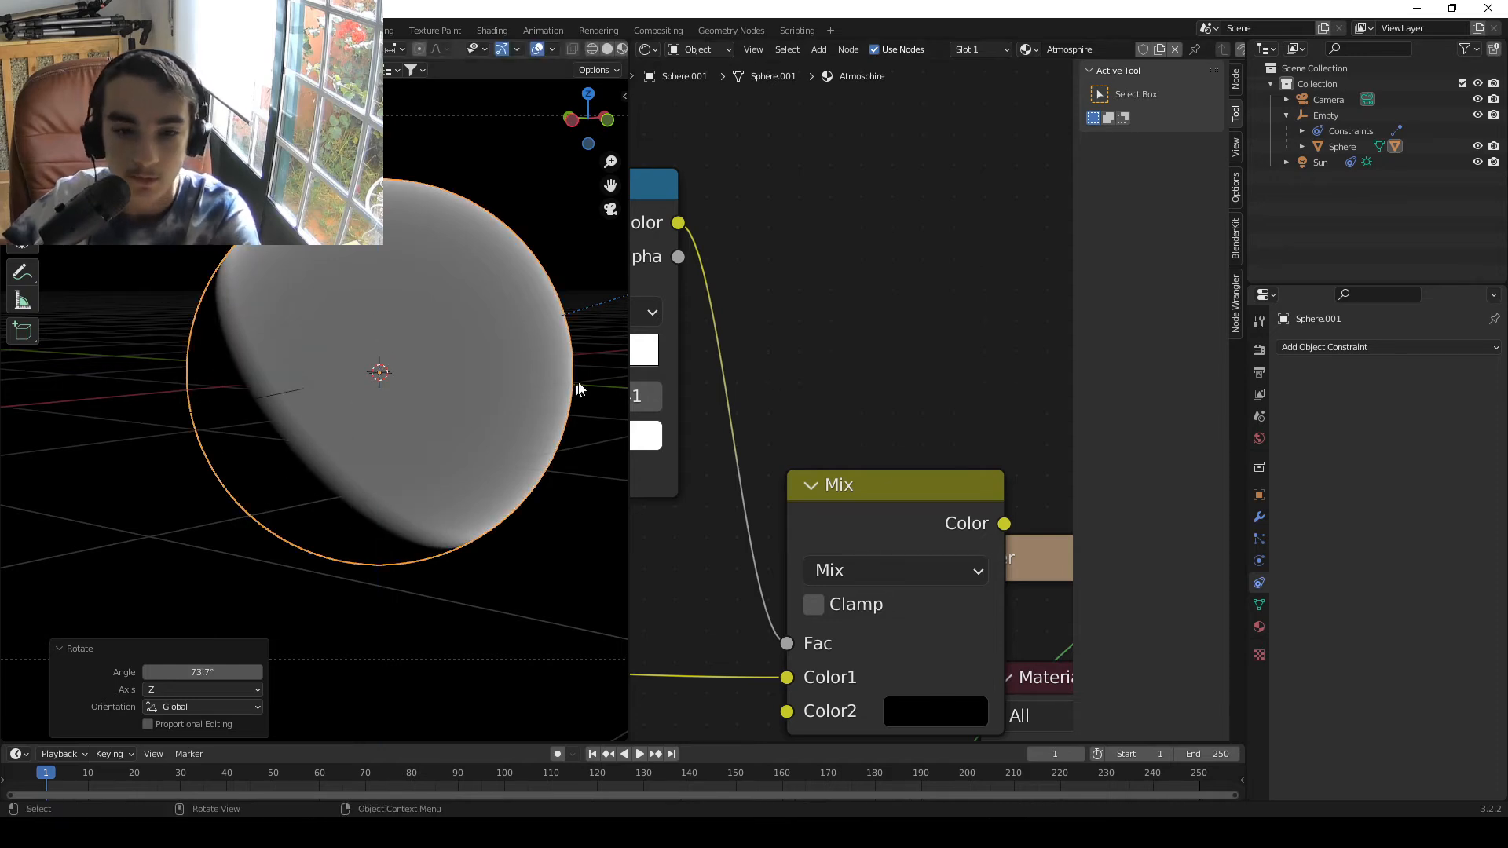
- Reposition the Mix node clear of the output nodes and set its blending mode to Darken
scroll(232, 372, "down", 3)
middle_click_drag(858, 485, 845, 367)
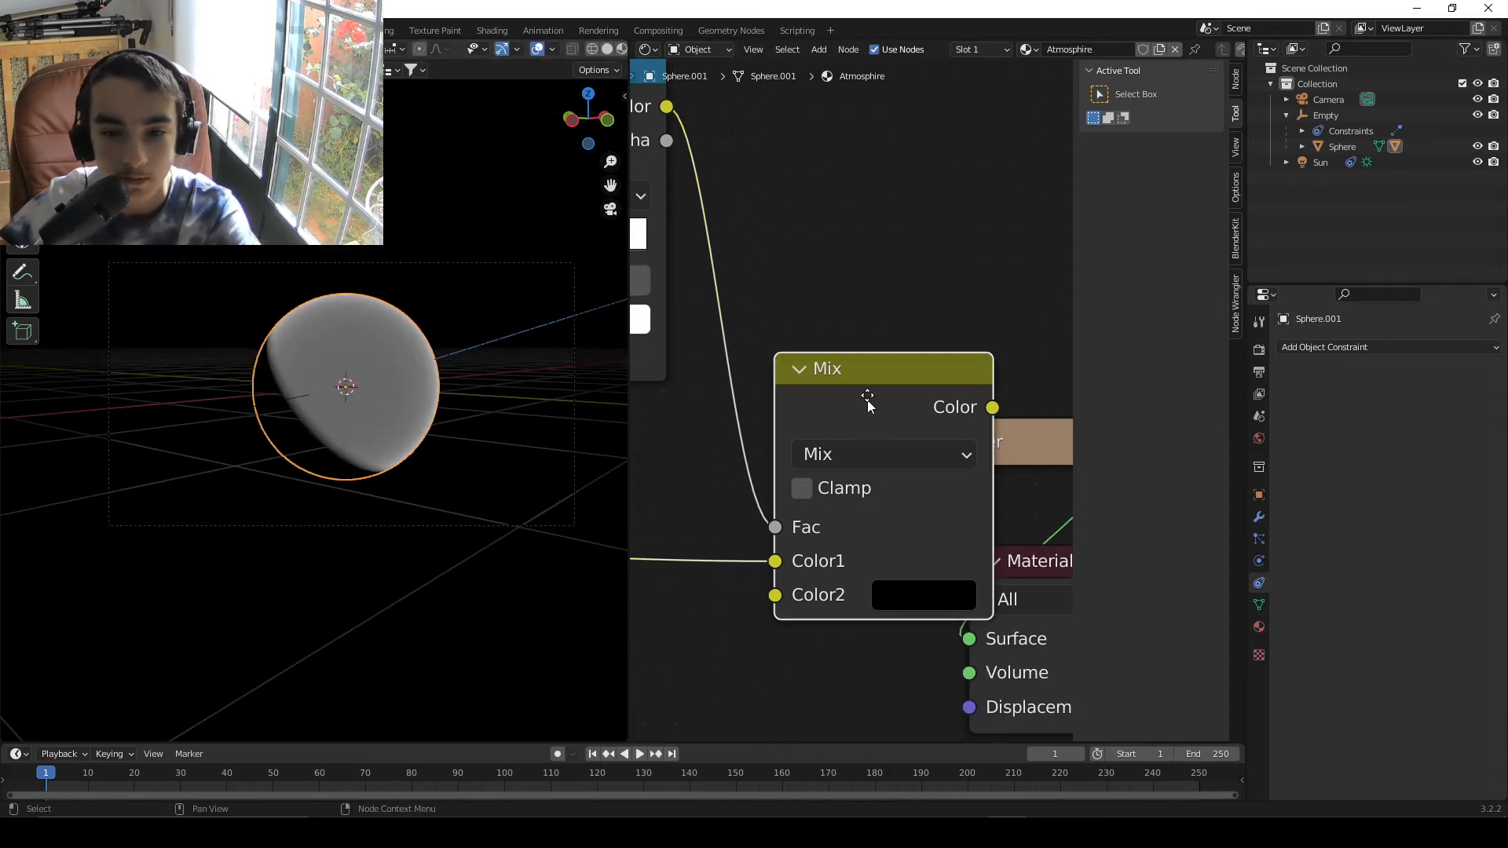
left_click_drag(869, 404, 894, 94)
scroll(872, 267, "down", 4)
left_click(856, 273)
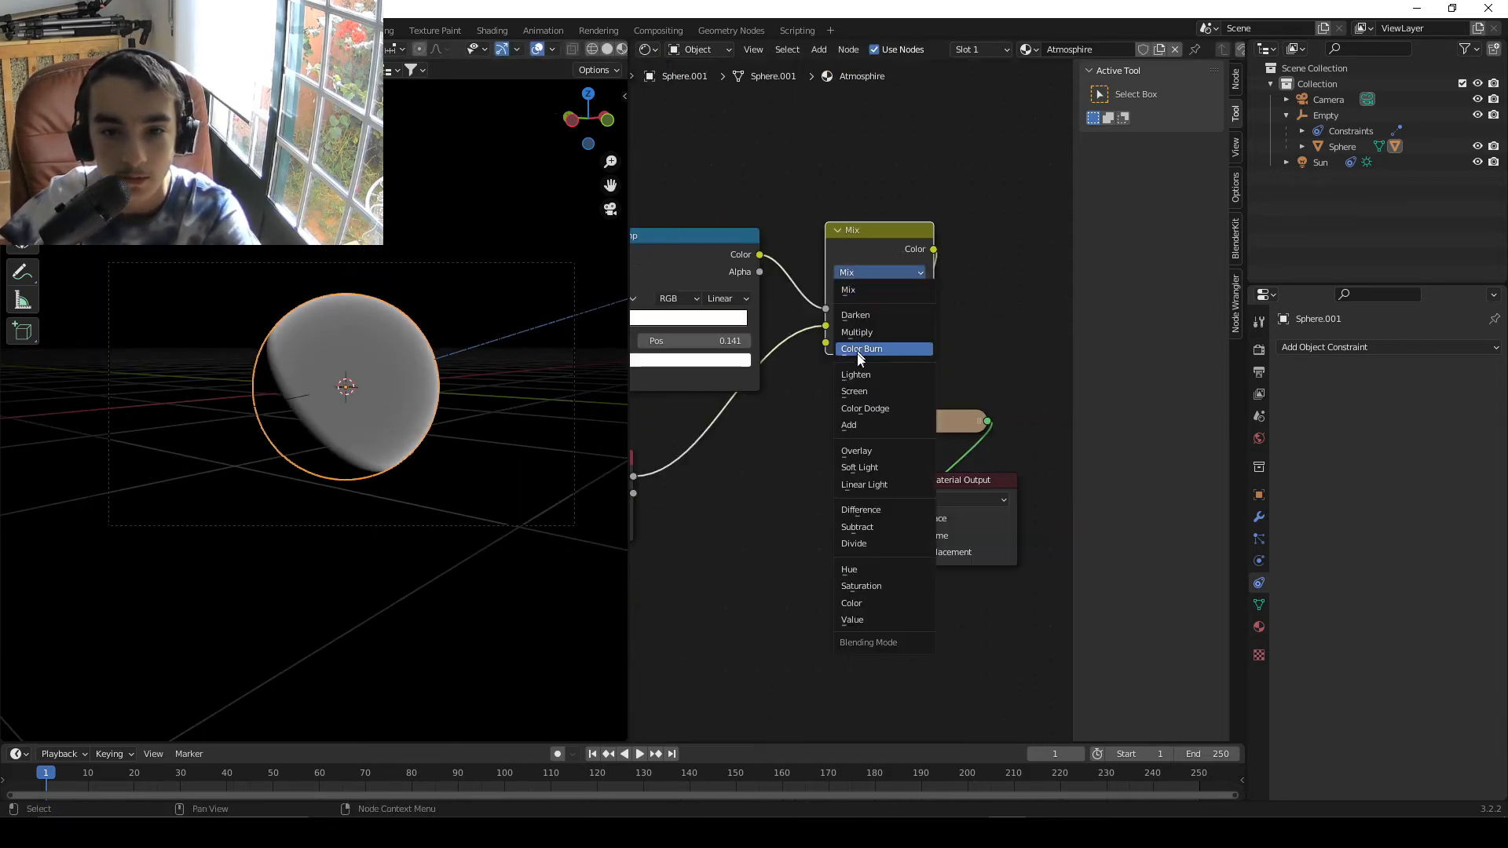
left_click(856, 315)
scroll(851, 624, "up", 4)
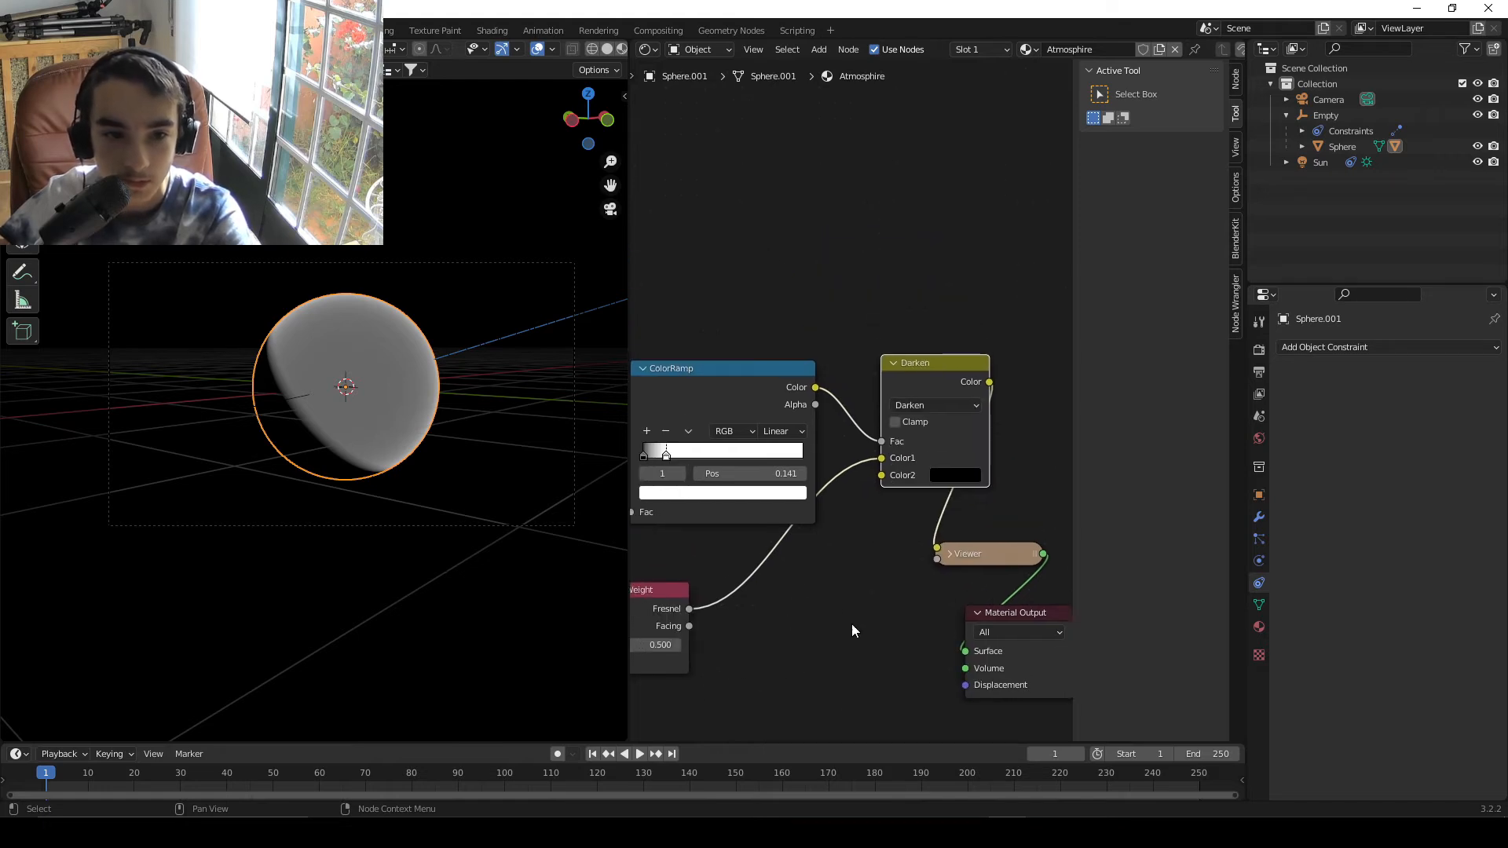
- Duplicate the ColorRamp and insert the copy between the Layer Weight and the Darken node's Color1
scroll(332, 387, "up", 3)
middle_click_drag(394, 300, 271, 396, "shift")
scroll(848, 401, "down", 8)
left_click(748, 378)
key("shift+d")
left_click(824, 532)
- Feed the second ColorRamp's Fac from the Layer Weight's Facing output
left_click_drag(722, 578, 773, 618)
scroll(764, 536, "up", 5)
mouse_move(763, 535)
middle_mouse_down()
mouse_move(779, 485)
mouse_move(826, 464)
middle_mouse_up()
scroll(833, 448, "up", 4)
scroll(724, 573, "up", 1)
left_click(704, 564)
left_click_drag(726, 590, 783, 627)
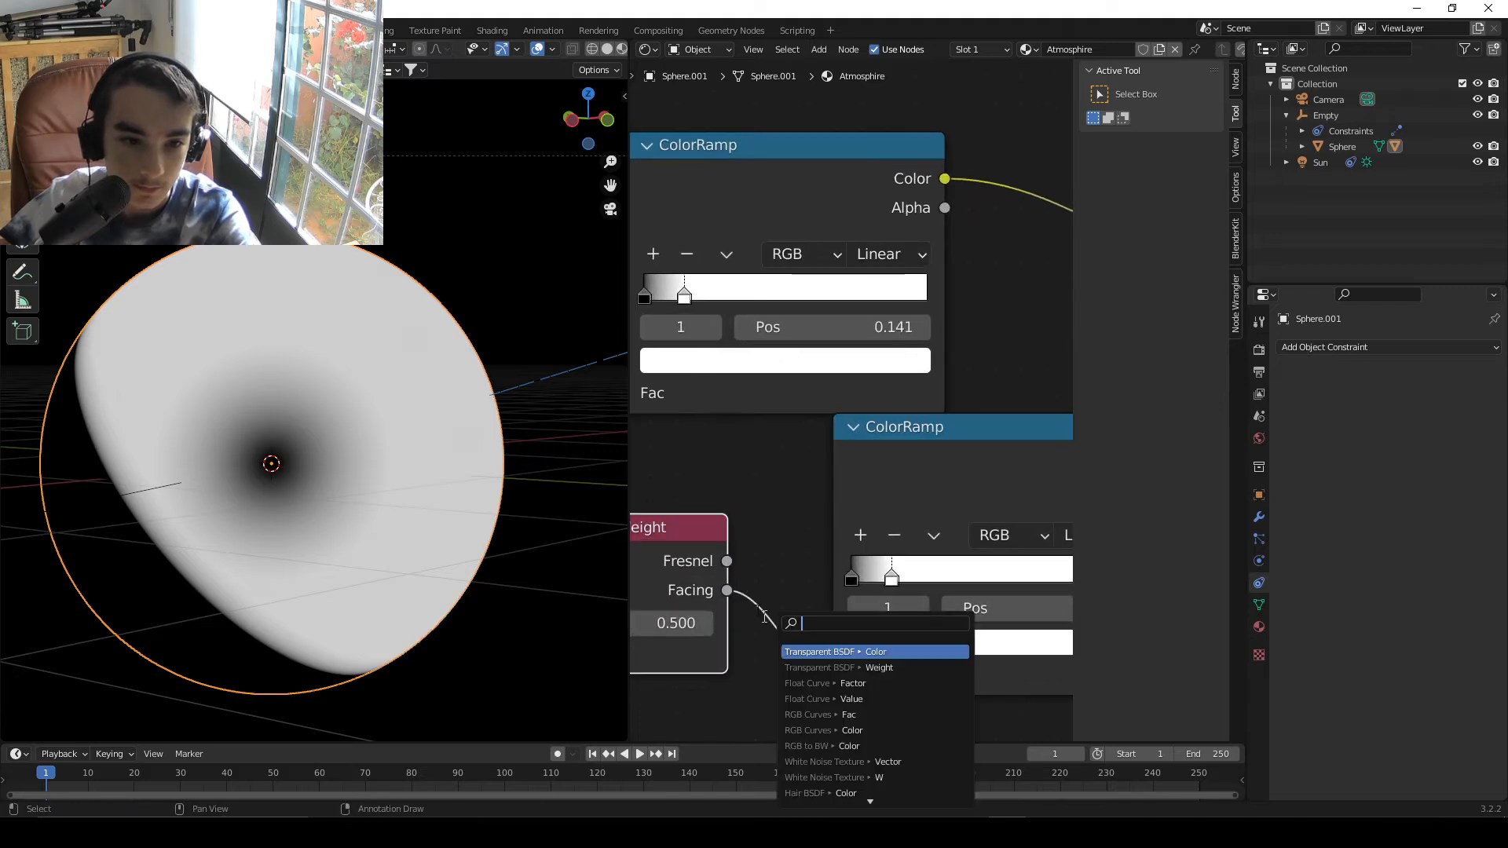
left_click_drag(674, 564, 721, 626)
middle_click_drag(734, 634, 667, 601)
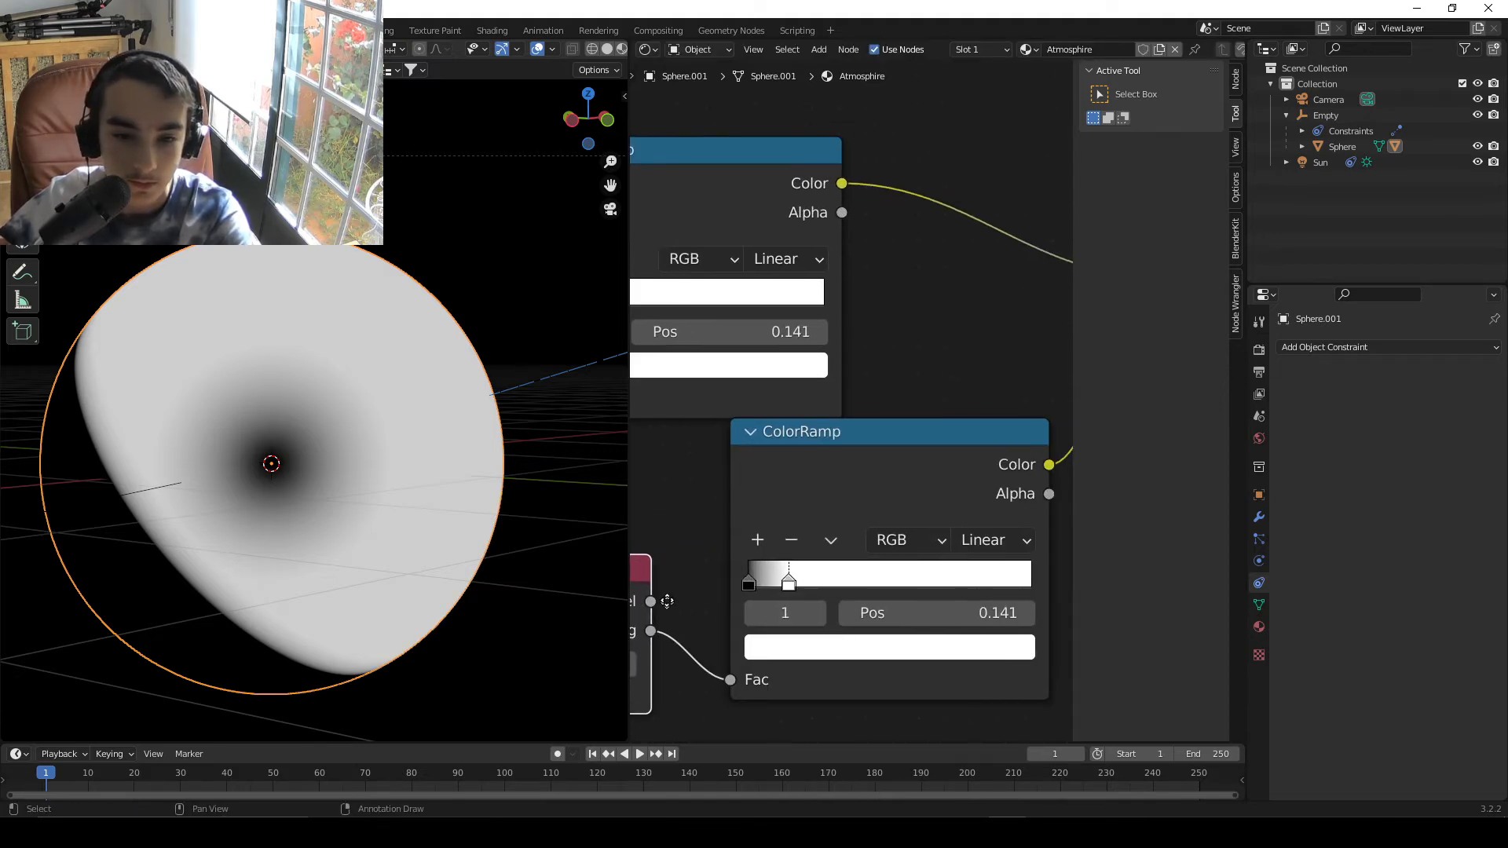
- Reset the second ColorRamp and shift its stops toward the bright end, with the white stop at position 0.882
middle_click_drag(761, 572, 819, 550)
left_click(887, 518)
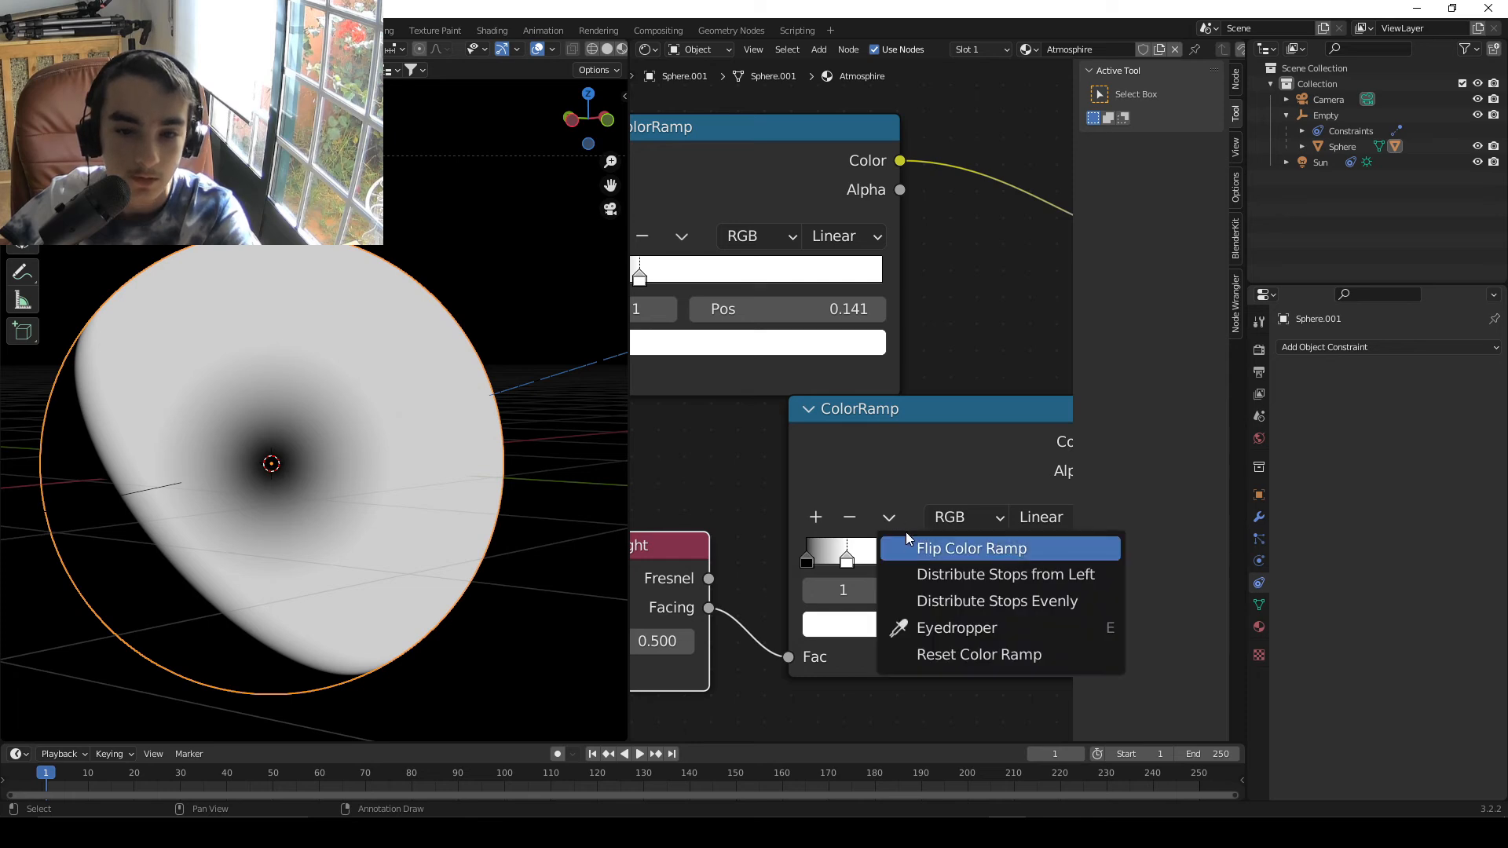
left_click(886, 518)
left_click(886, 518)
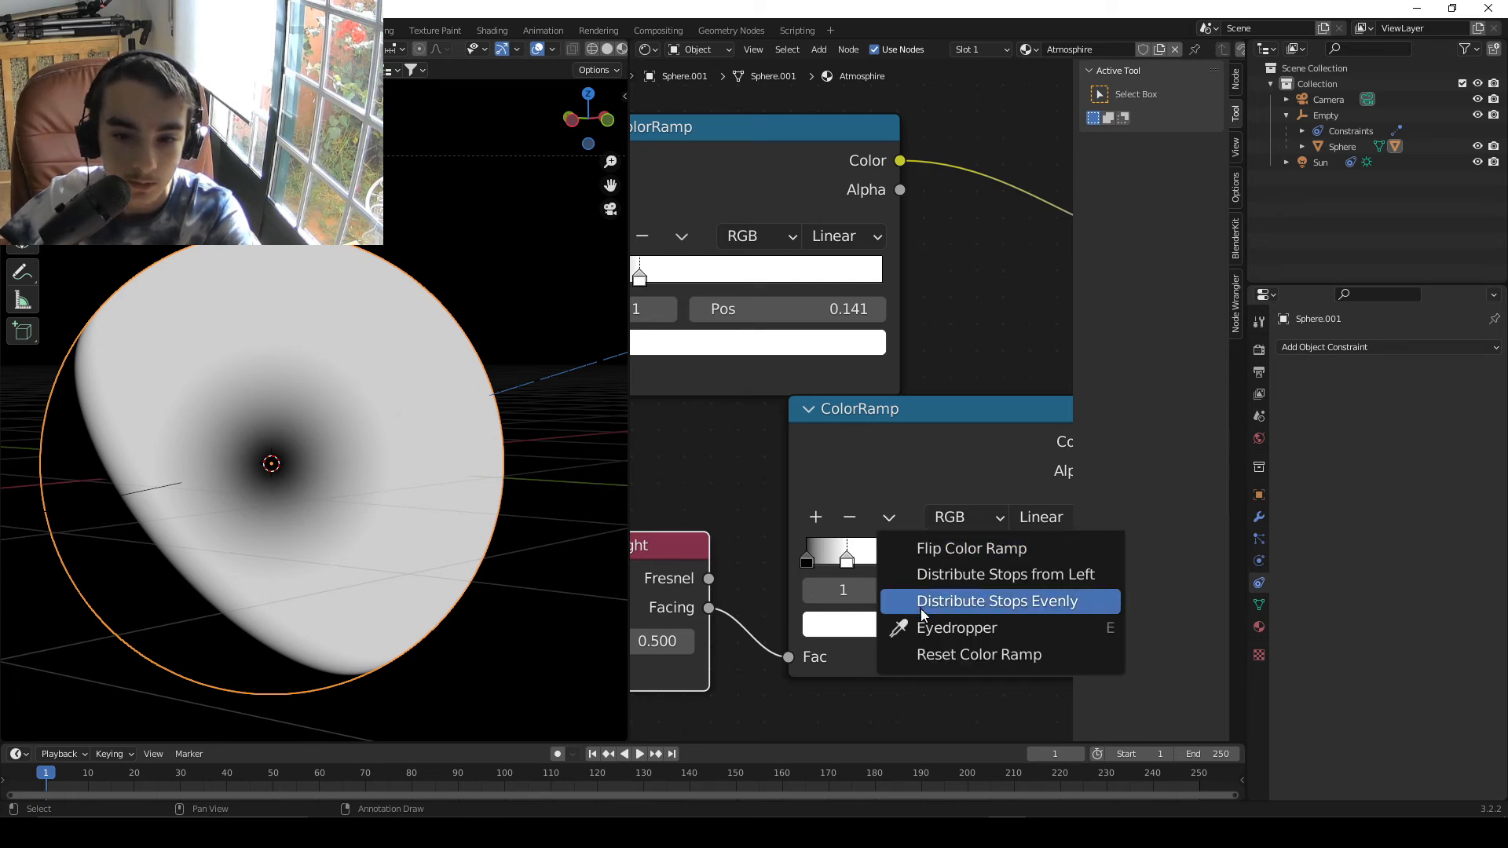
left_click(934, 657)
middle_click_drag(850, 562, 732, 564)
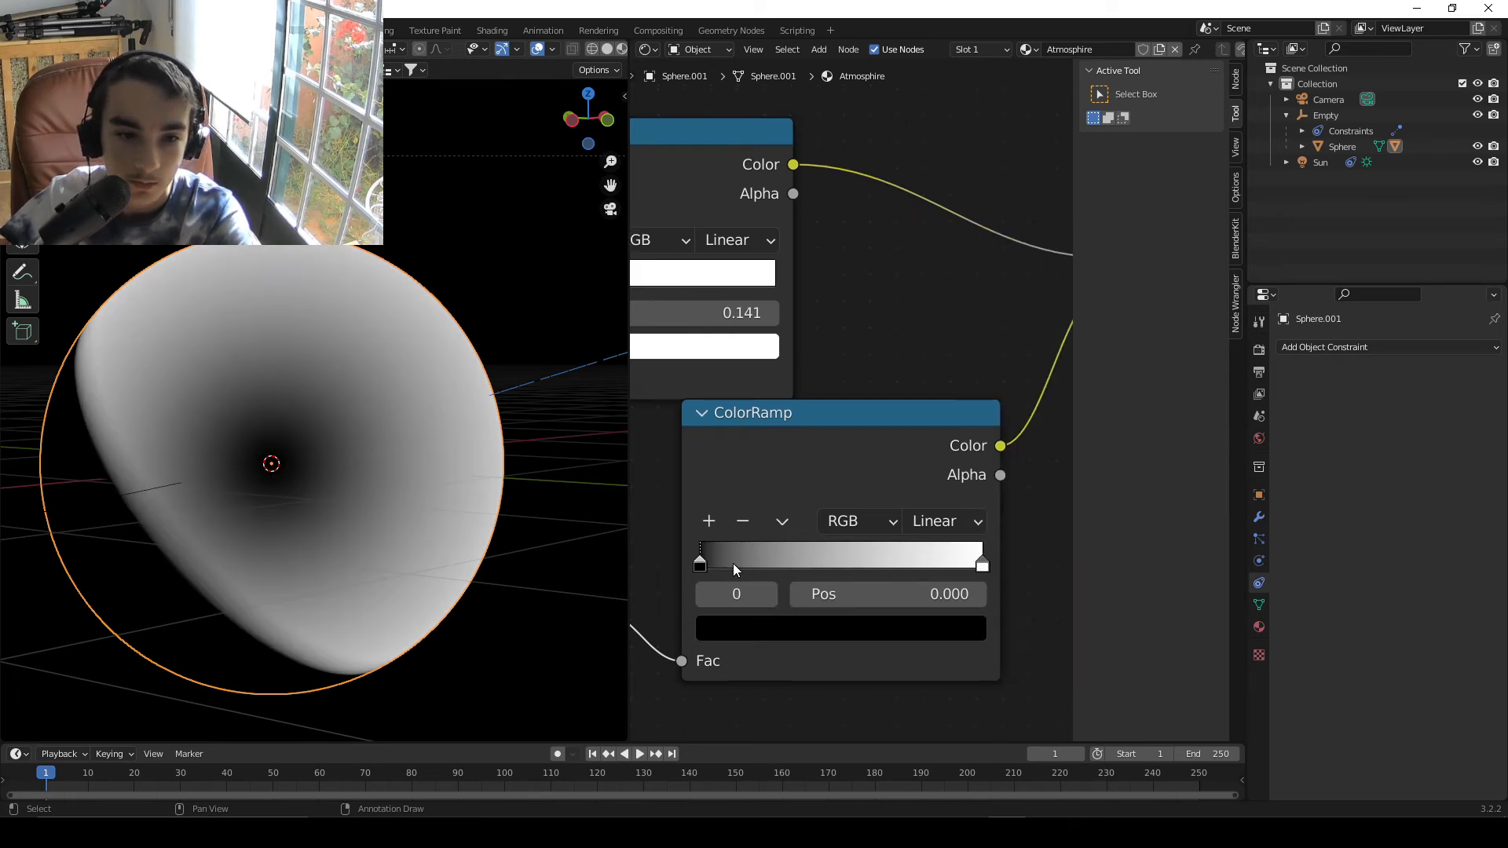
left_click_drag(706, 560, 949, 562)
scroll(898, 446, "down", 4)
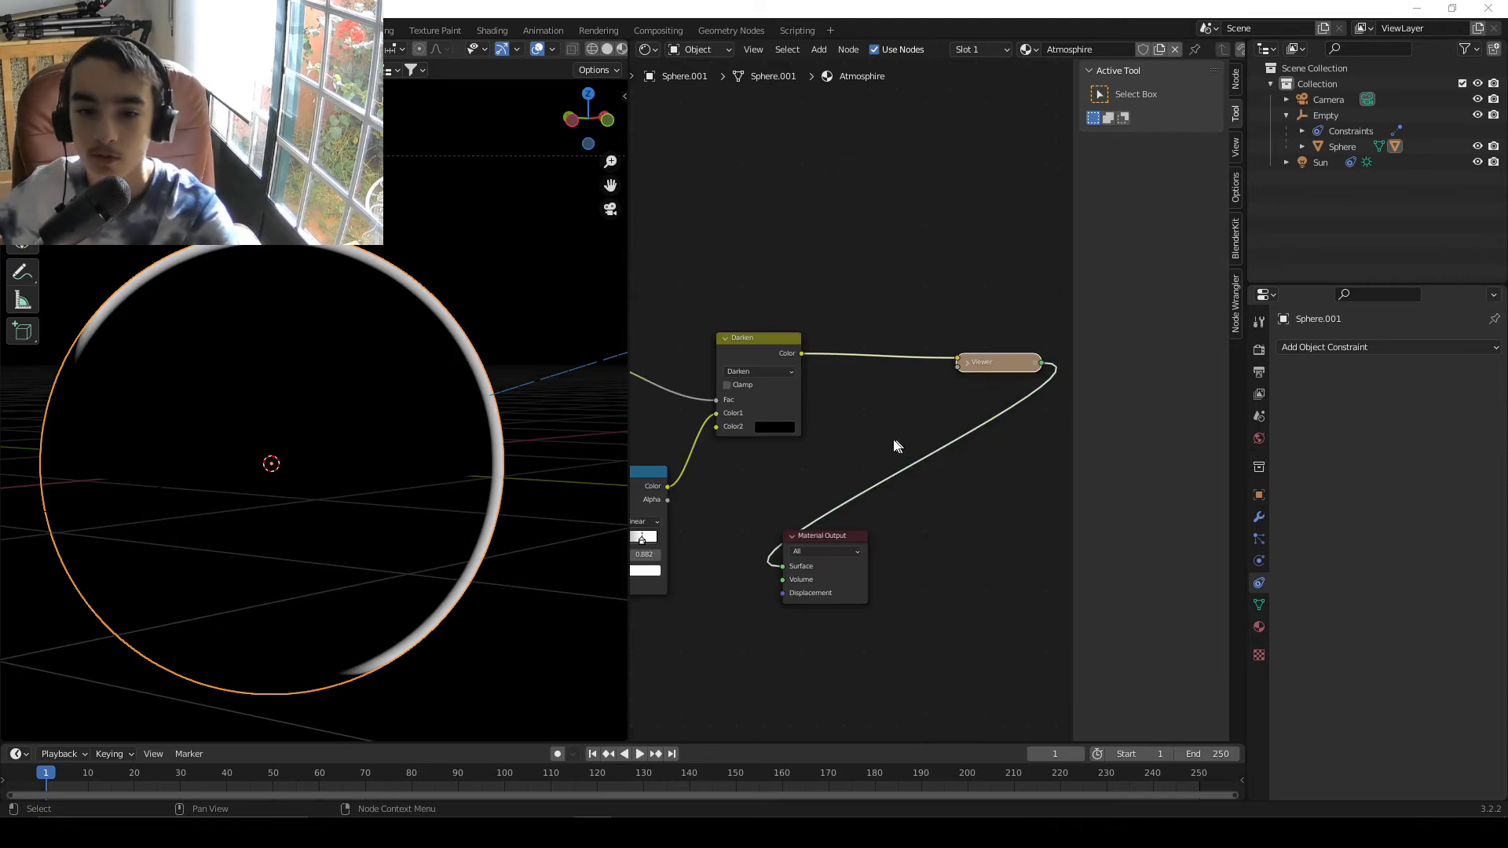
- Add an Emission shader node to the atmosphere material
key("shift+a")
type("e")
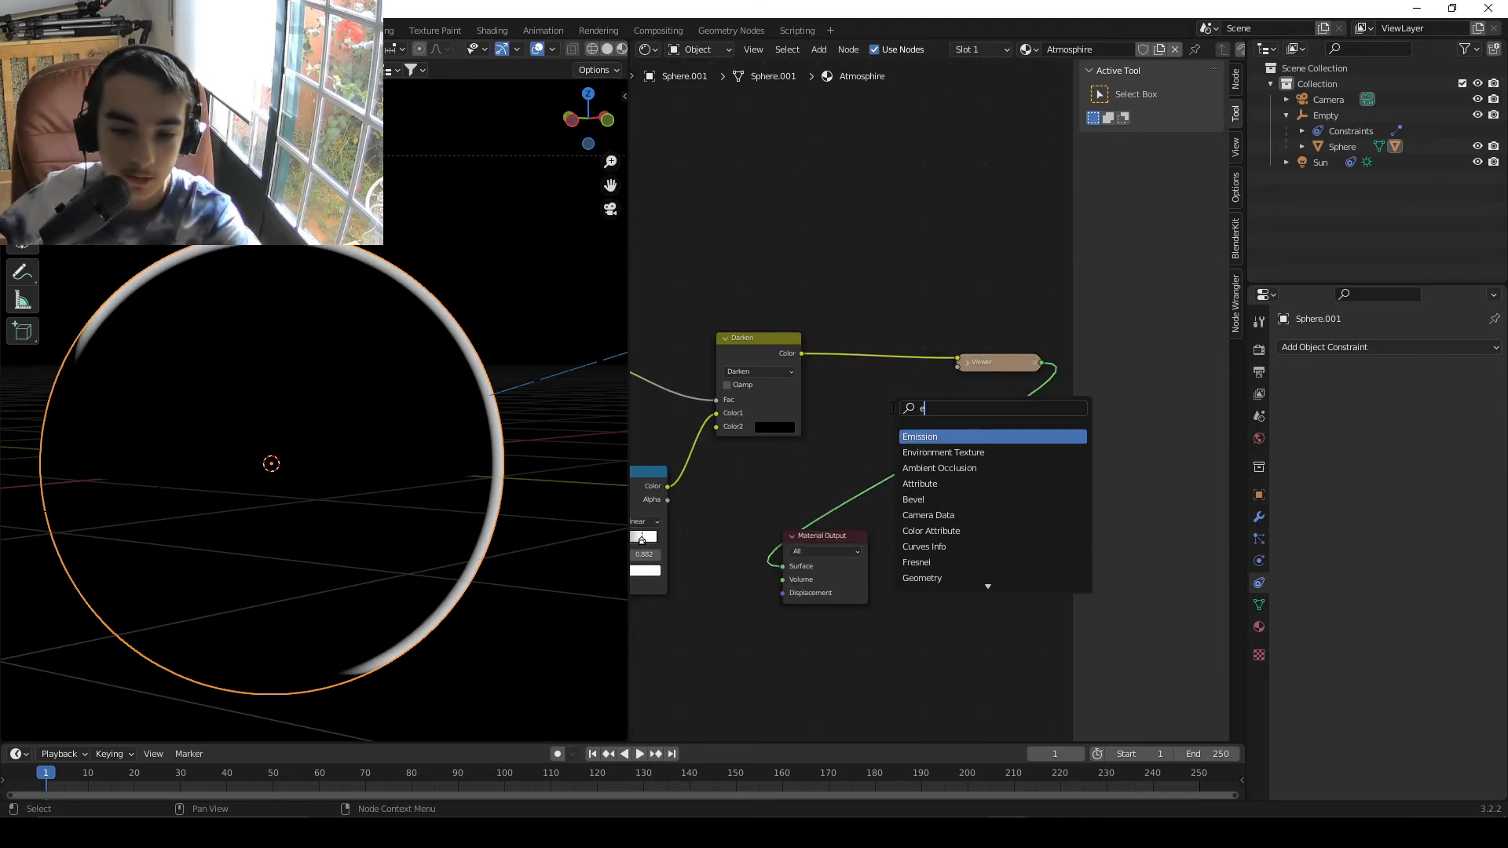
type("m")
key("Return")
- Add a Transparent BSDF node and place it below the Darken and Viewer nodes
key("shift+a")
type("tra")
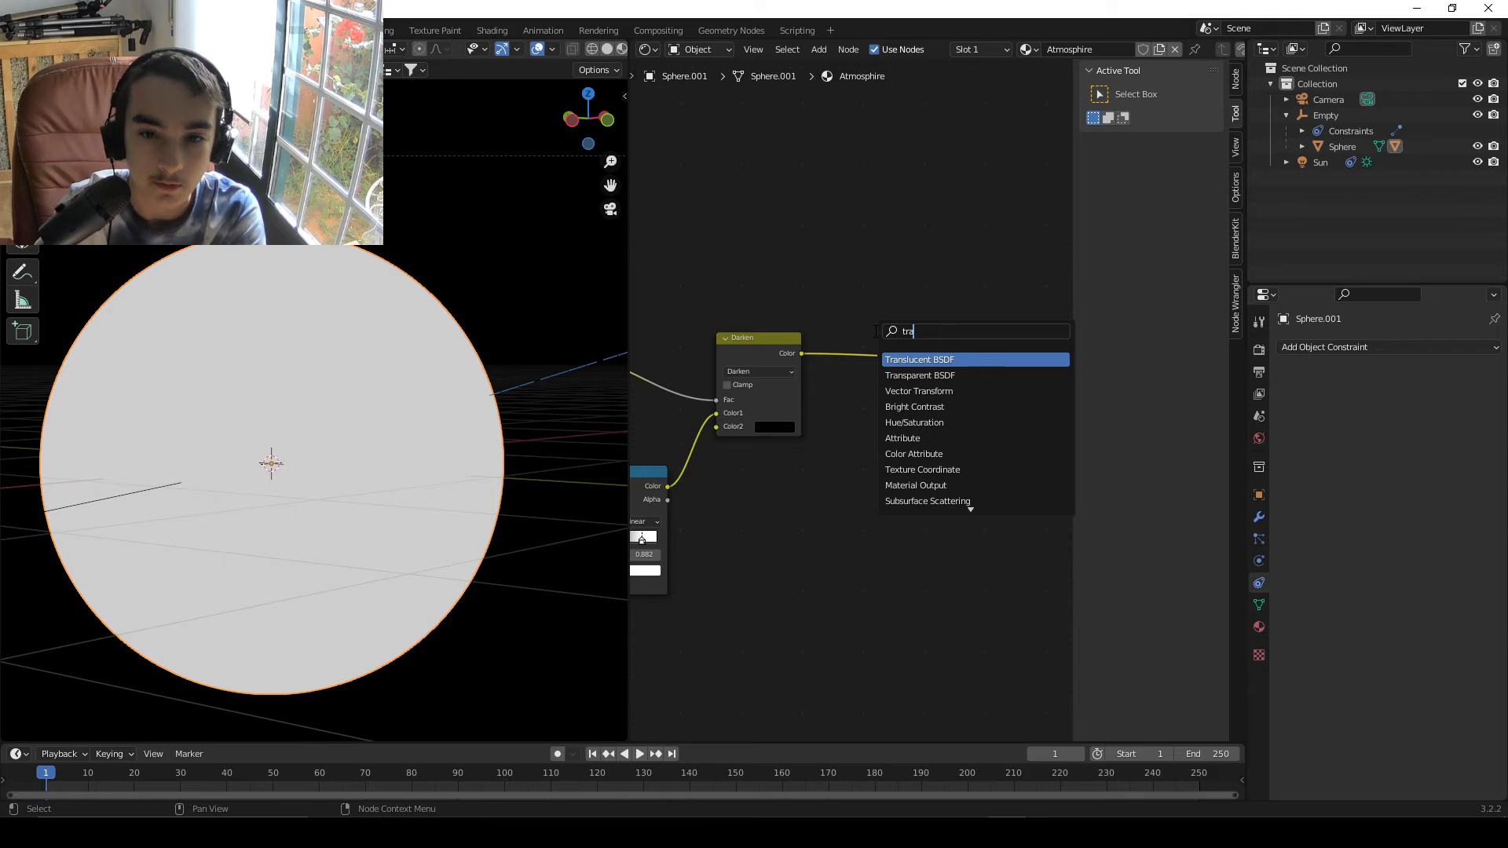
key("Down")
key("Return")
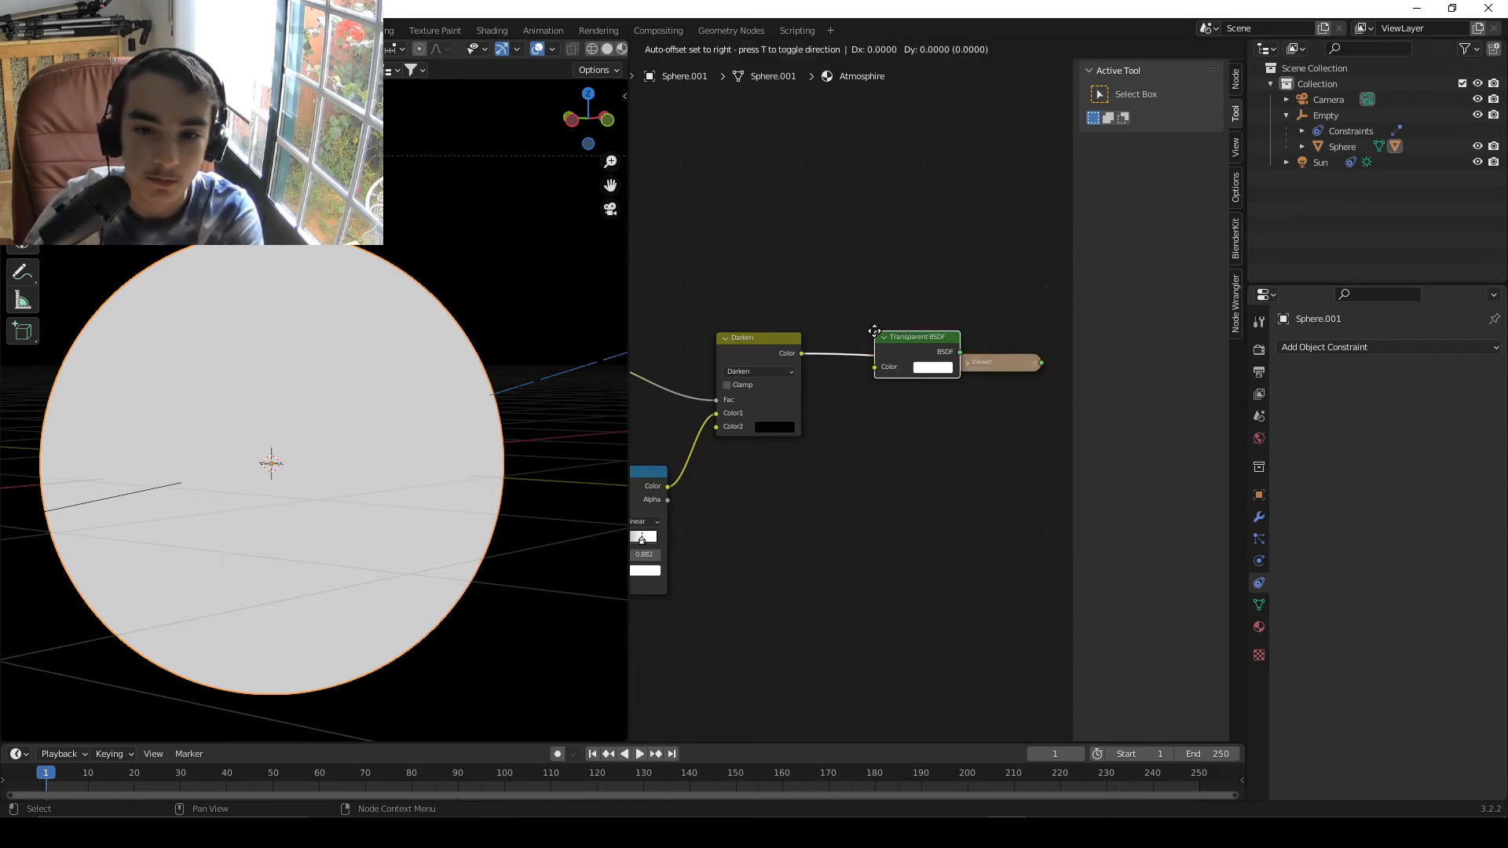
left_click(875, 532)
- Place the Emission and Transparent BSDF nodes together and combine them with a Mix Shader
scroll(942, 439, "down", 2)
left_click_drag(962, 411, 813, 531)
scroll(817, 526, "up", 2)
left_click(821, 521, "shift")
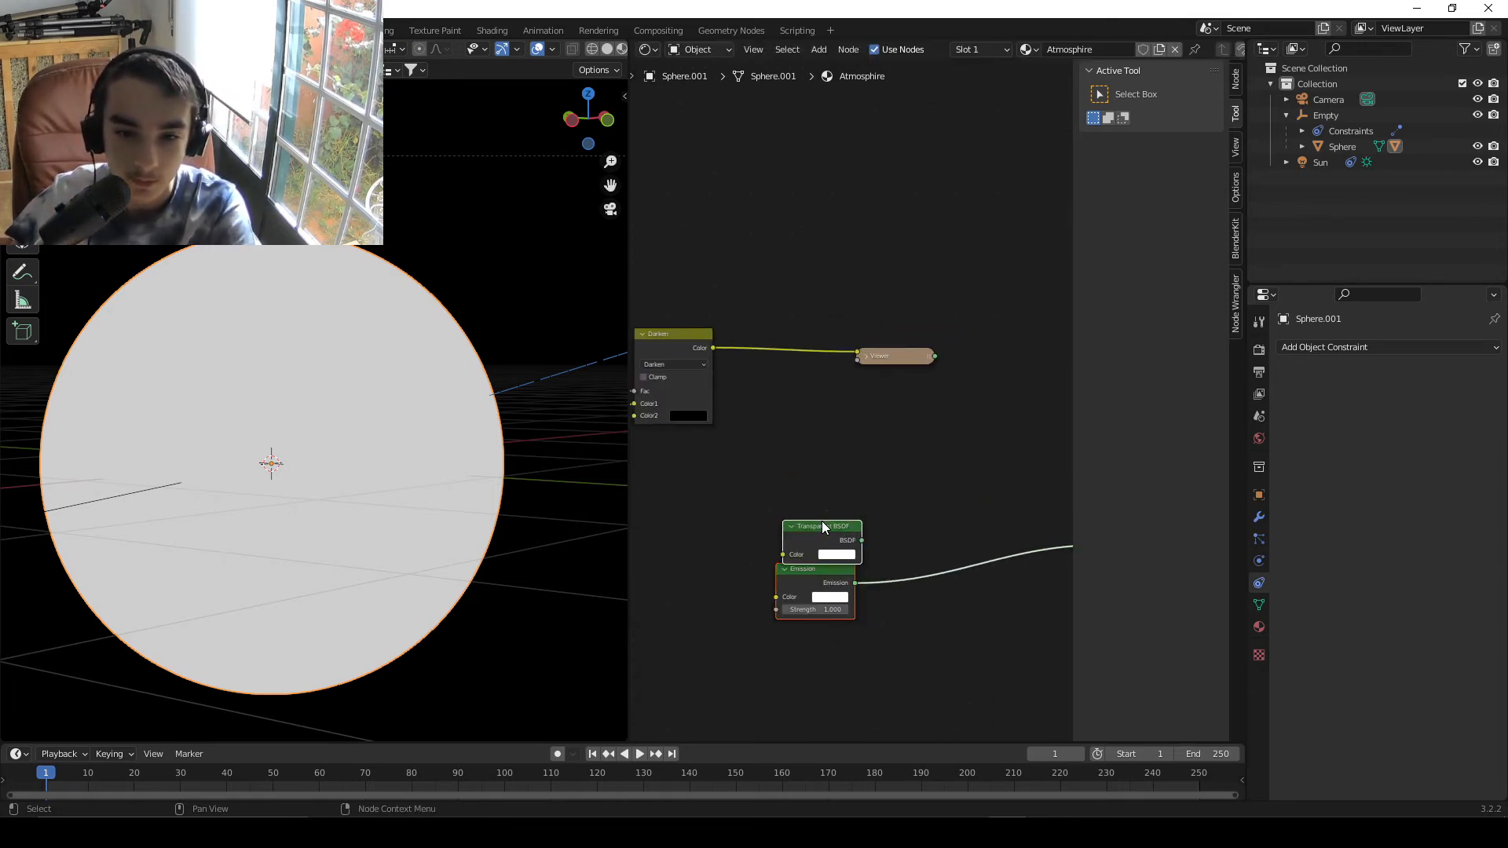
key("ctrl+0")
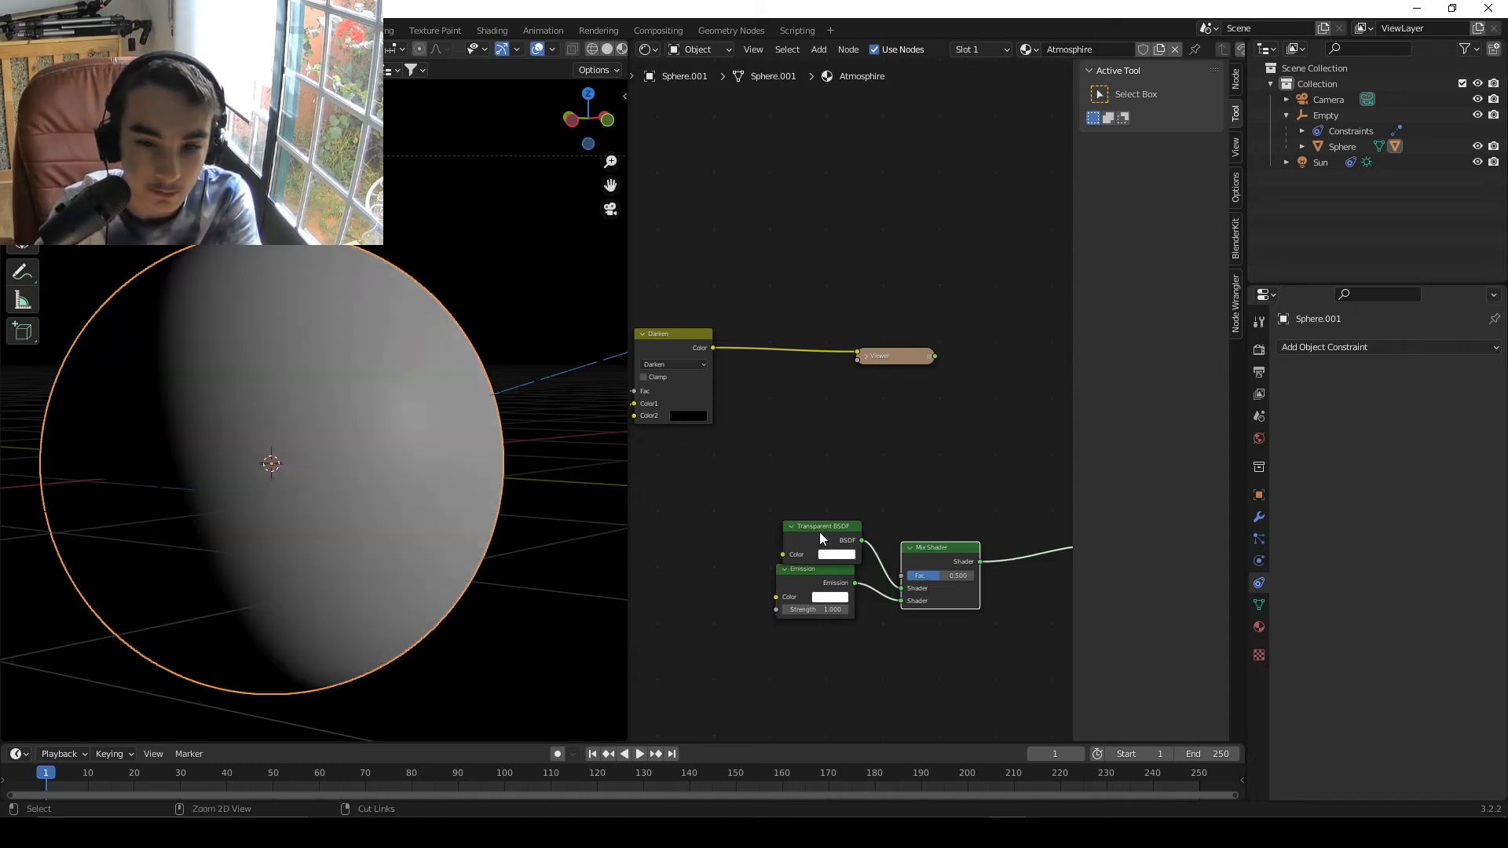
scroll(921, 550, "up", 1)
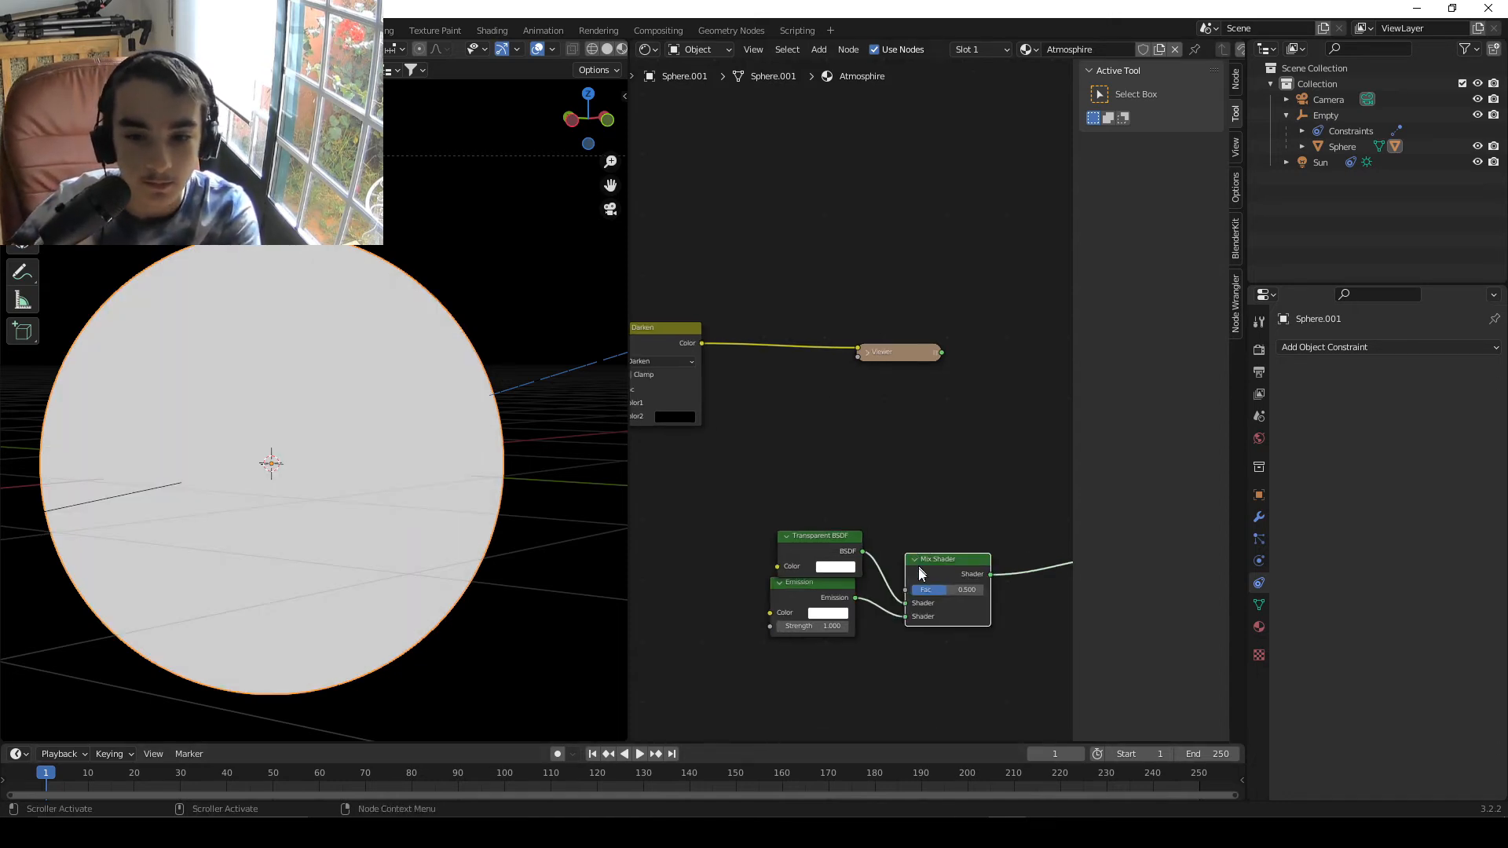
- Connect the Darken node's Color to the Mix Shader's Fac and space out the shader nodes
left_click_drag(663, 333, 778, 438)
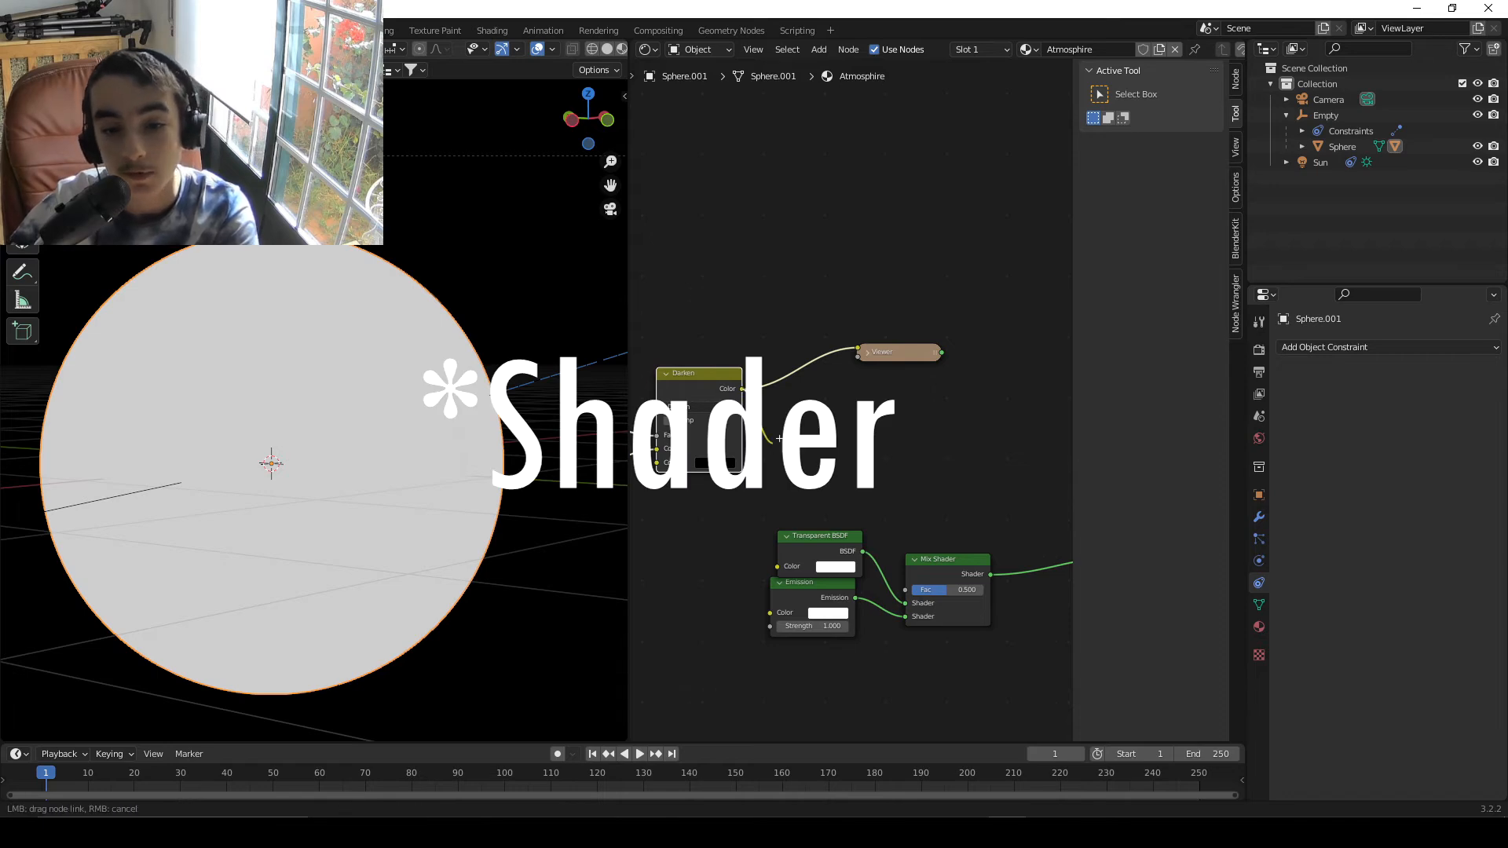
left_click_drag(907, 589, 926, 461)
left_click_drag(834, 541, 820, 484)
left_click_drag(815, 585, 805, 553)
- Preview the Mix Shader by routing it directly into the Material Output's surface
scroll(801, 465, "up", 6)
middle_click_drag(801, 465, 727, 451)
scroll(727, 452, "down", 6)
left_click(873, 464, "ctrl+shift")
middle_click_drag(855, 476, 896, 531)
- Set the Emission strength to 25
scroll(835, 450, "down", 4)
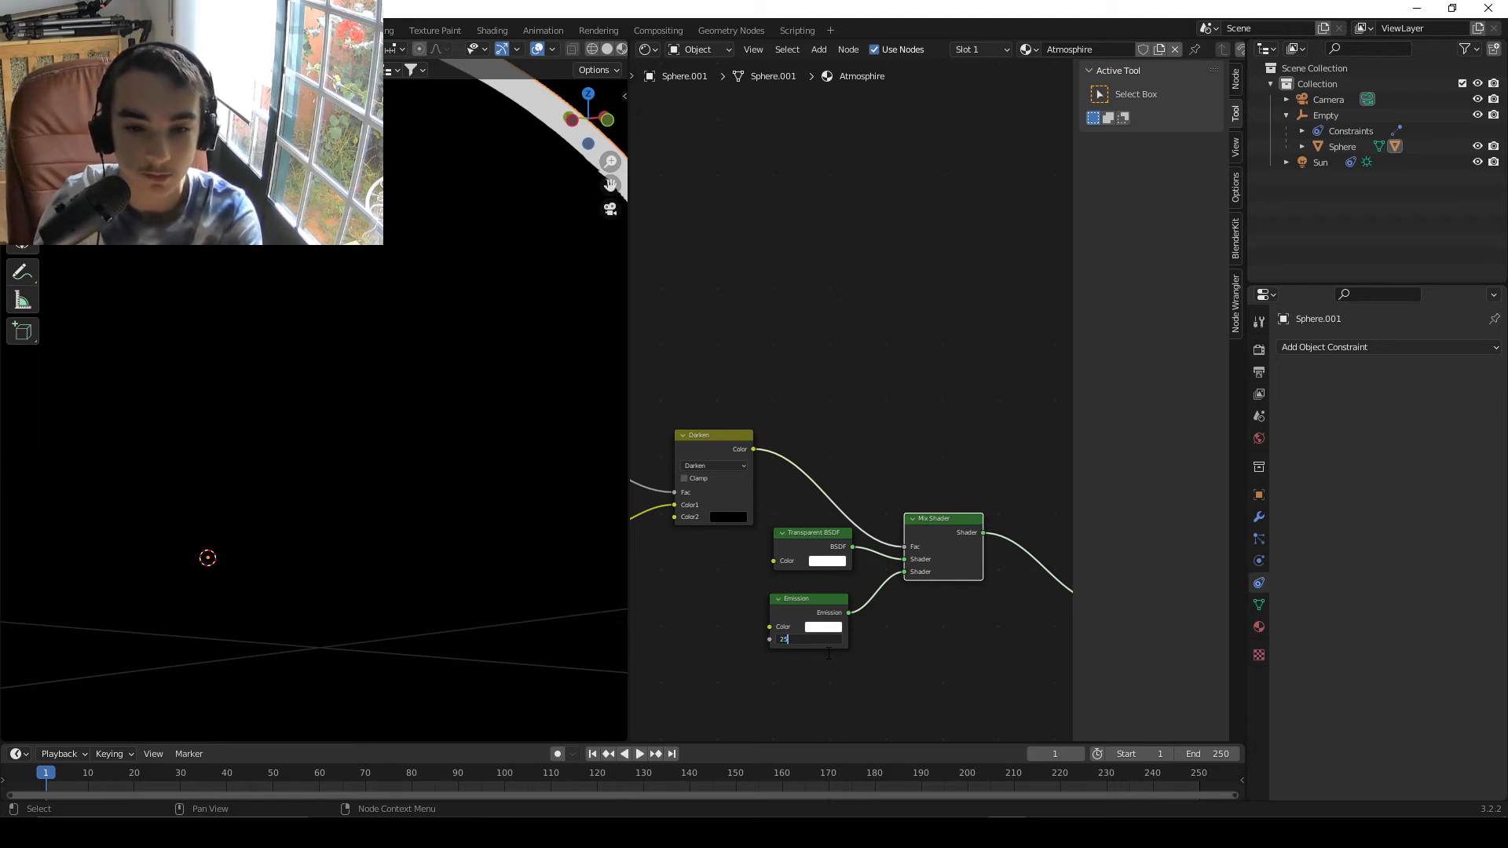
type("5")
key("Return")
- Change the Emission color to a saturated blue and check the glowing rim on the whole sphere
scroll(827, 653, "up", 2)
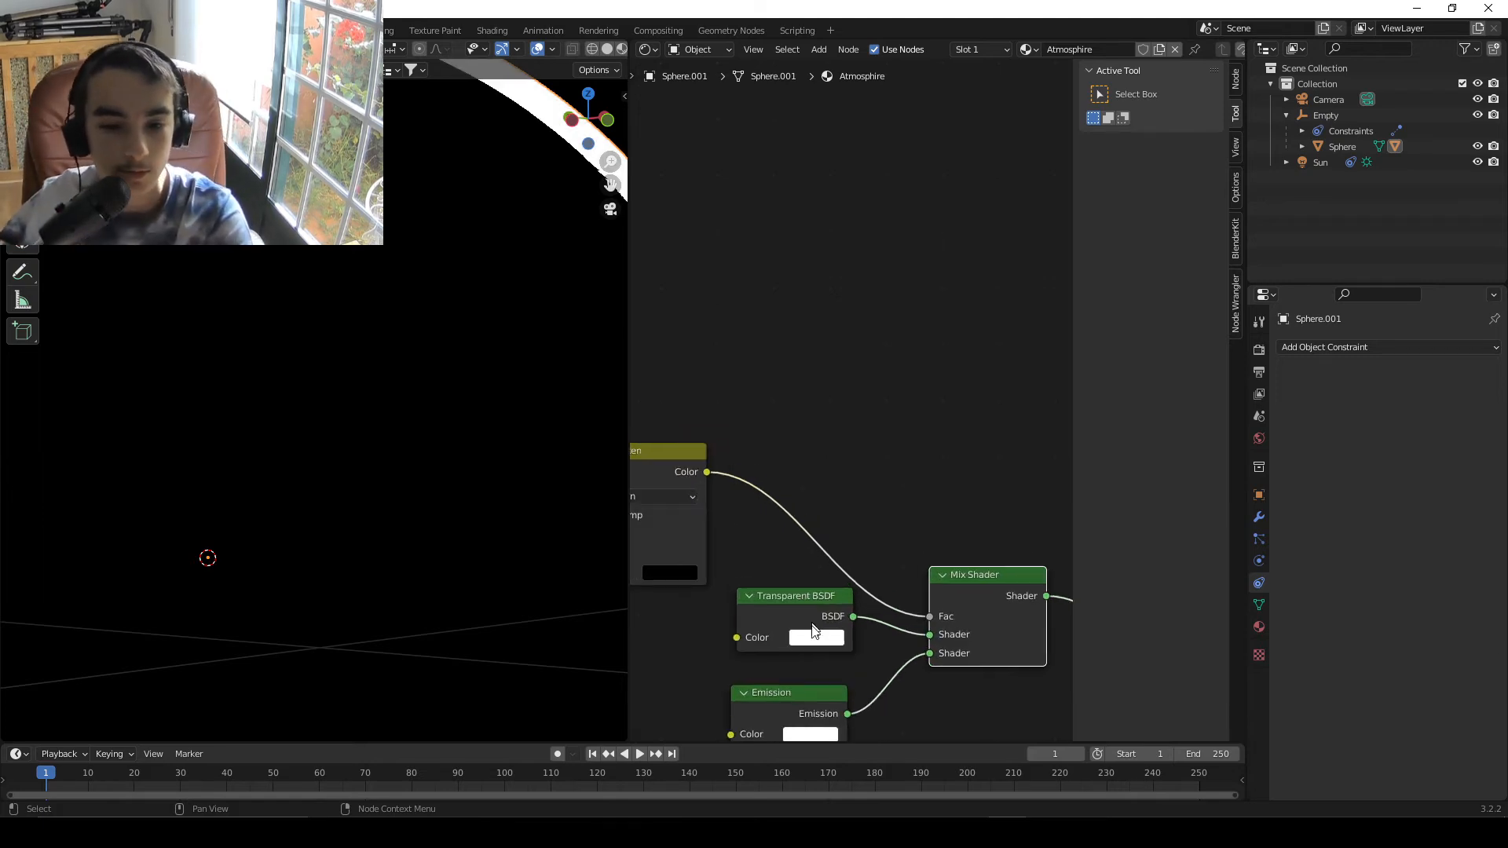
left_click(847, 647)
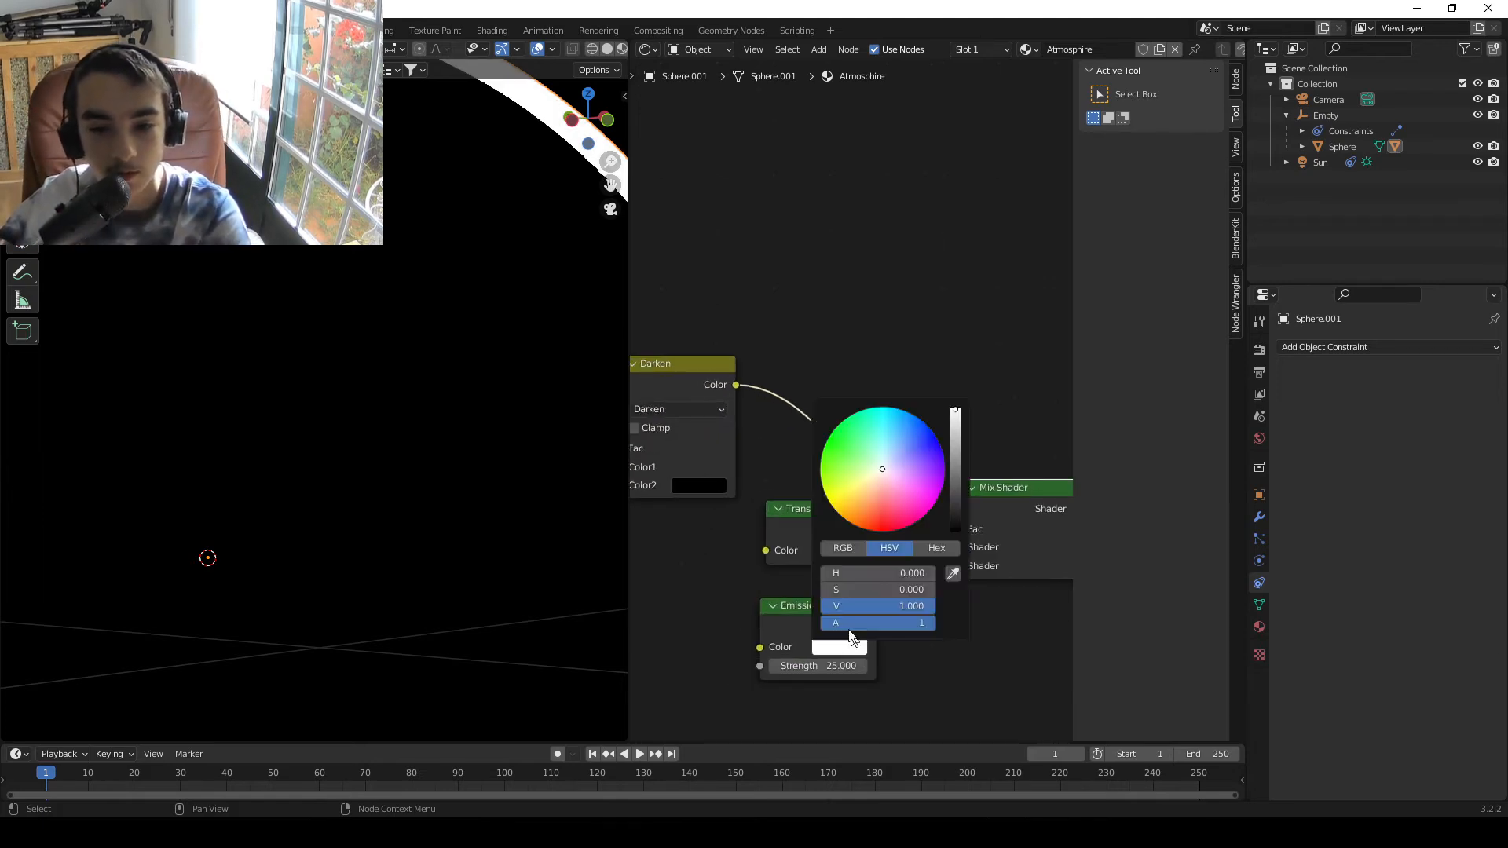
left_click(920, 430)
scroll(704, 516, "down", 3)
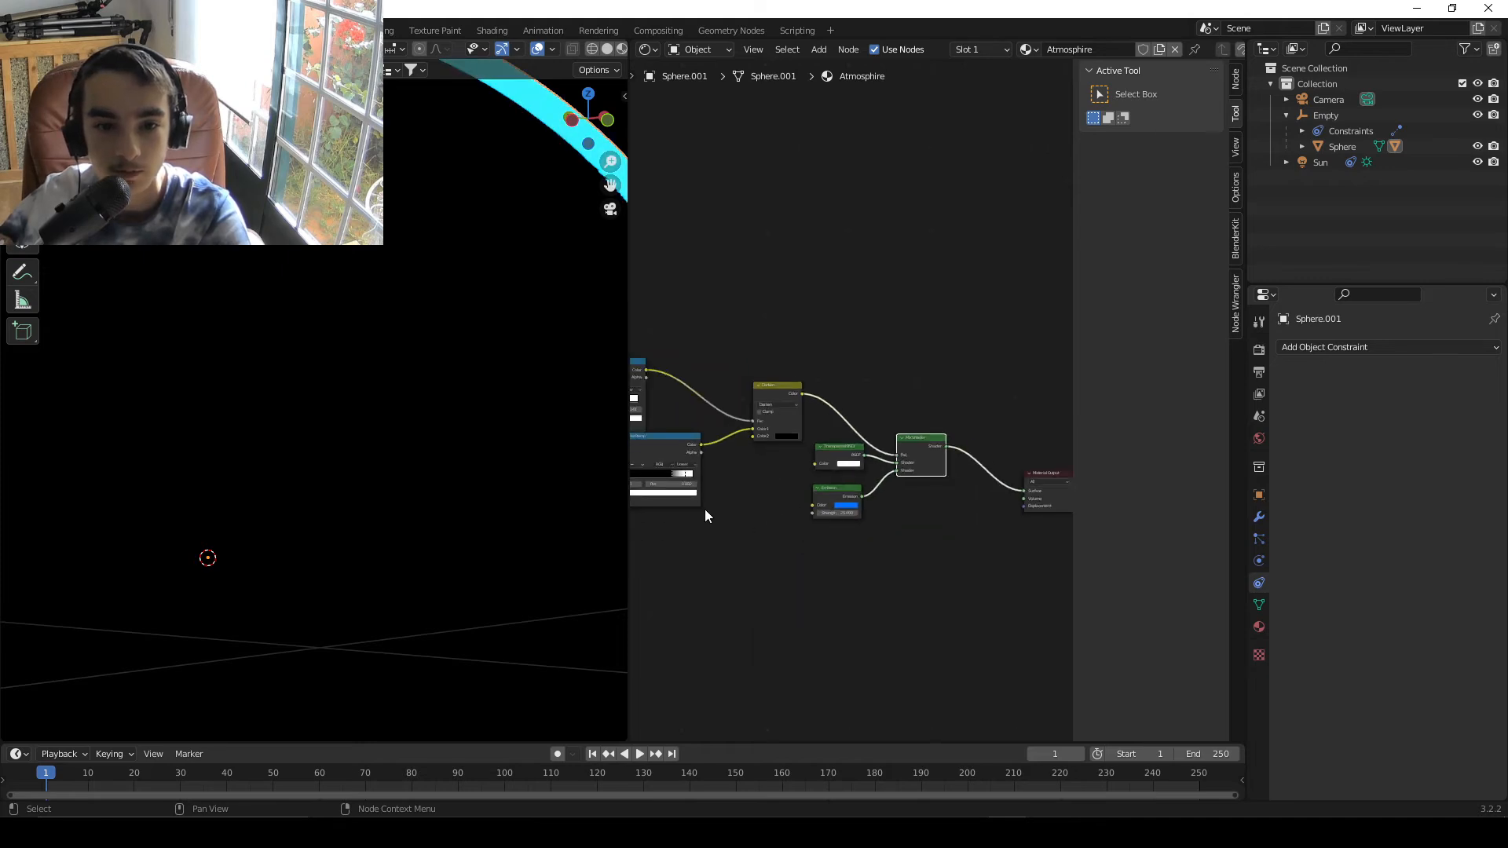
scroll(705, 516, "down", 4)
middle_click_drag(706, 516, 900, 549)
scroll(314, 269, "down", 10)
middle_click_drag(360, 359, 449, 368, "shift")
scroll(503, 440, "up", 4)
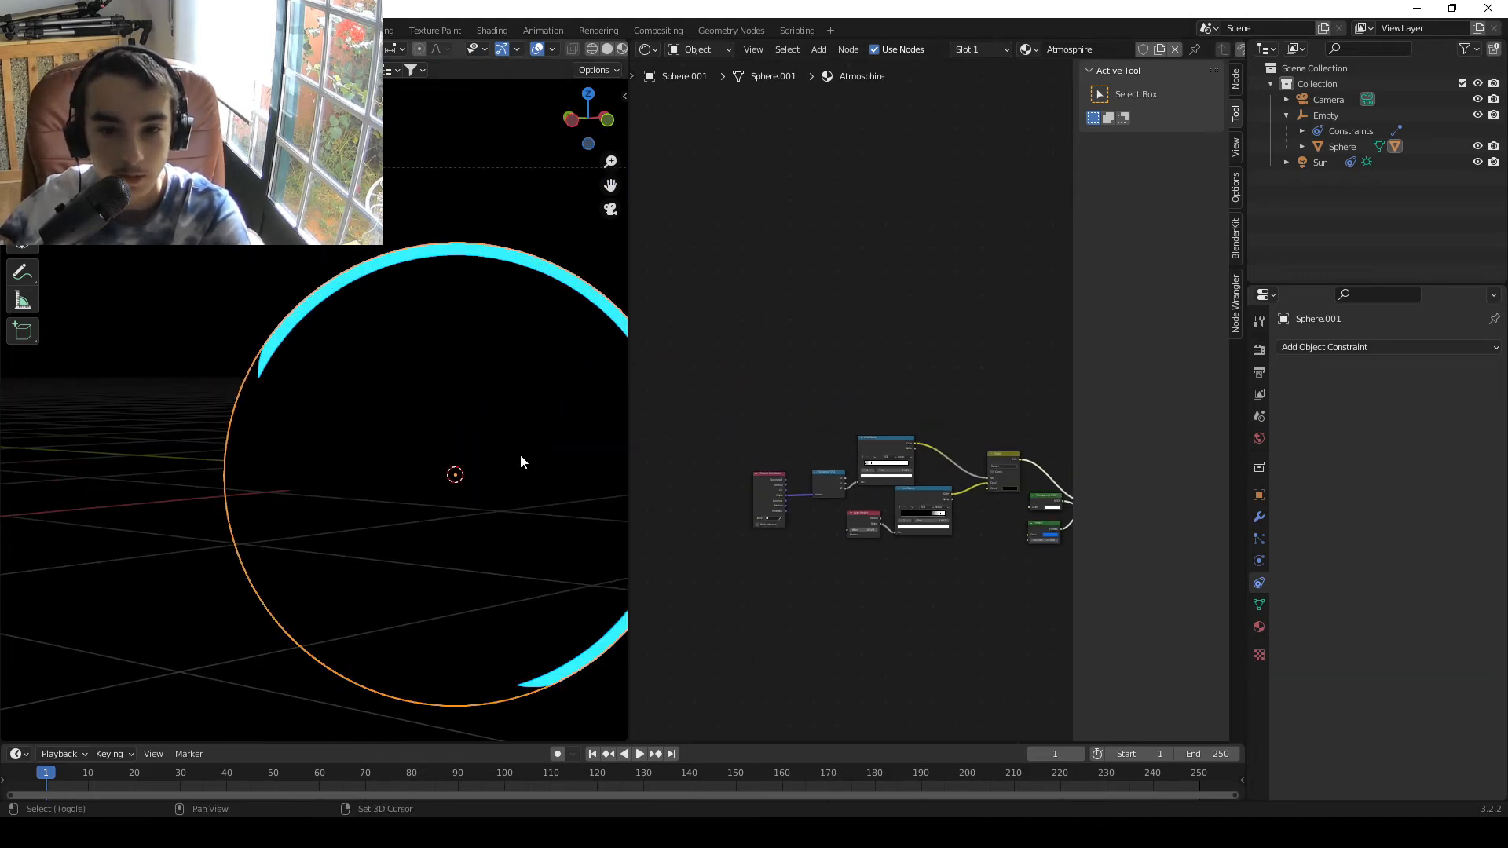
- Swap the Emission and Transparent BSDF connections on the Mix Shader and place the Emission node above the Transparent BSDF node
middle_click_drag(520, 456, 341, 341, "shift")
scroll(1033, 485, "up", 4)
middle_click_drag(1034, 484, 864, 503)
scroll(767, 459, "up", 6)
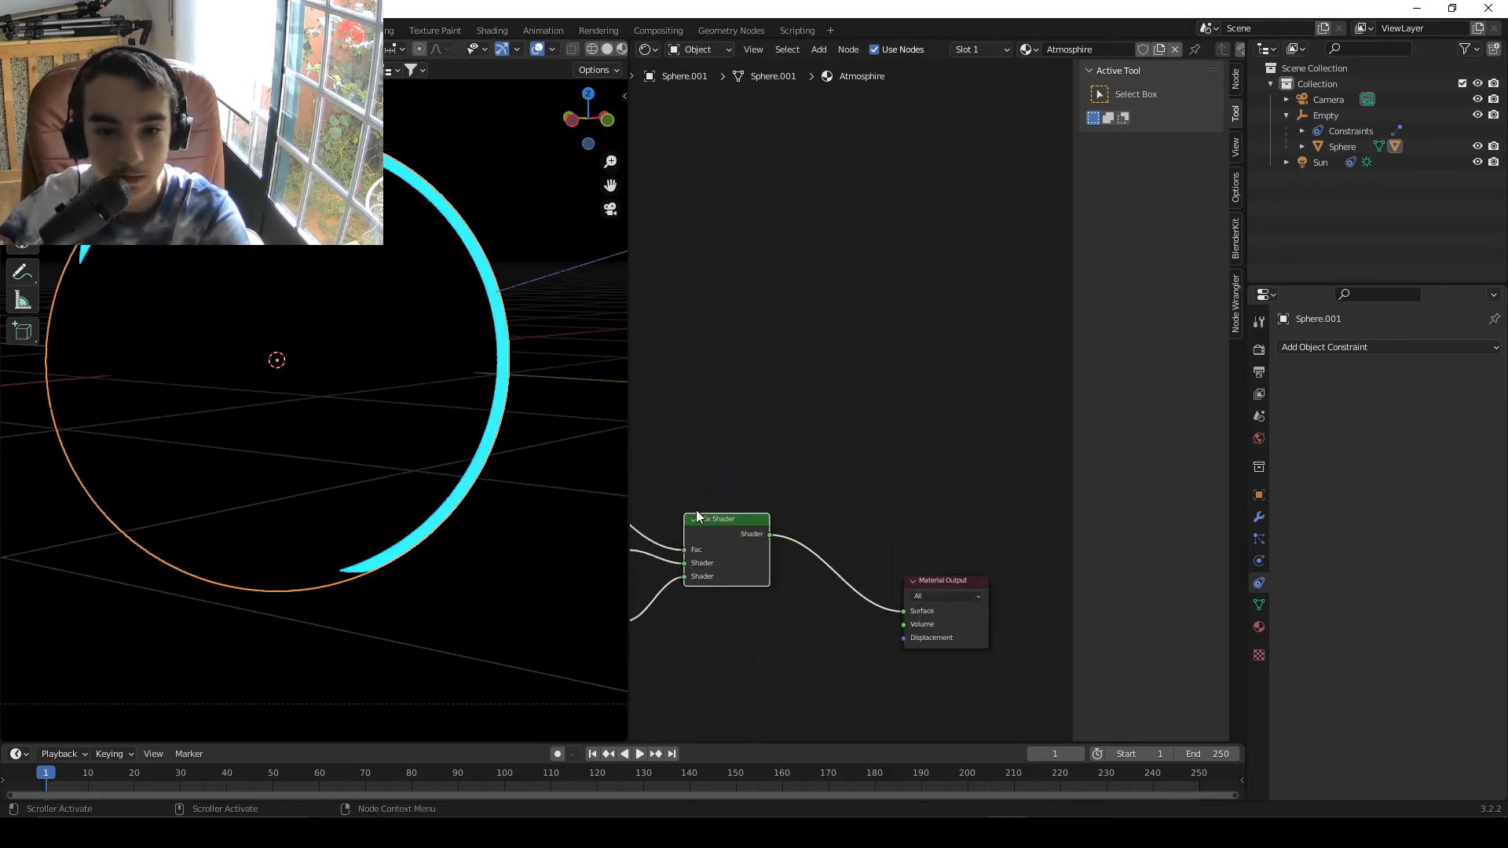
scroll(872, 509, "up", 2)
left_click_drag(881, 500, 881, 478)
middle_click_drag(783, 484, 902, 505)
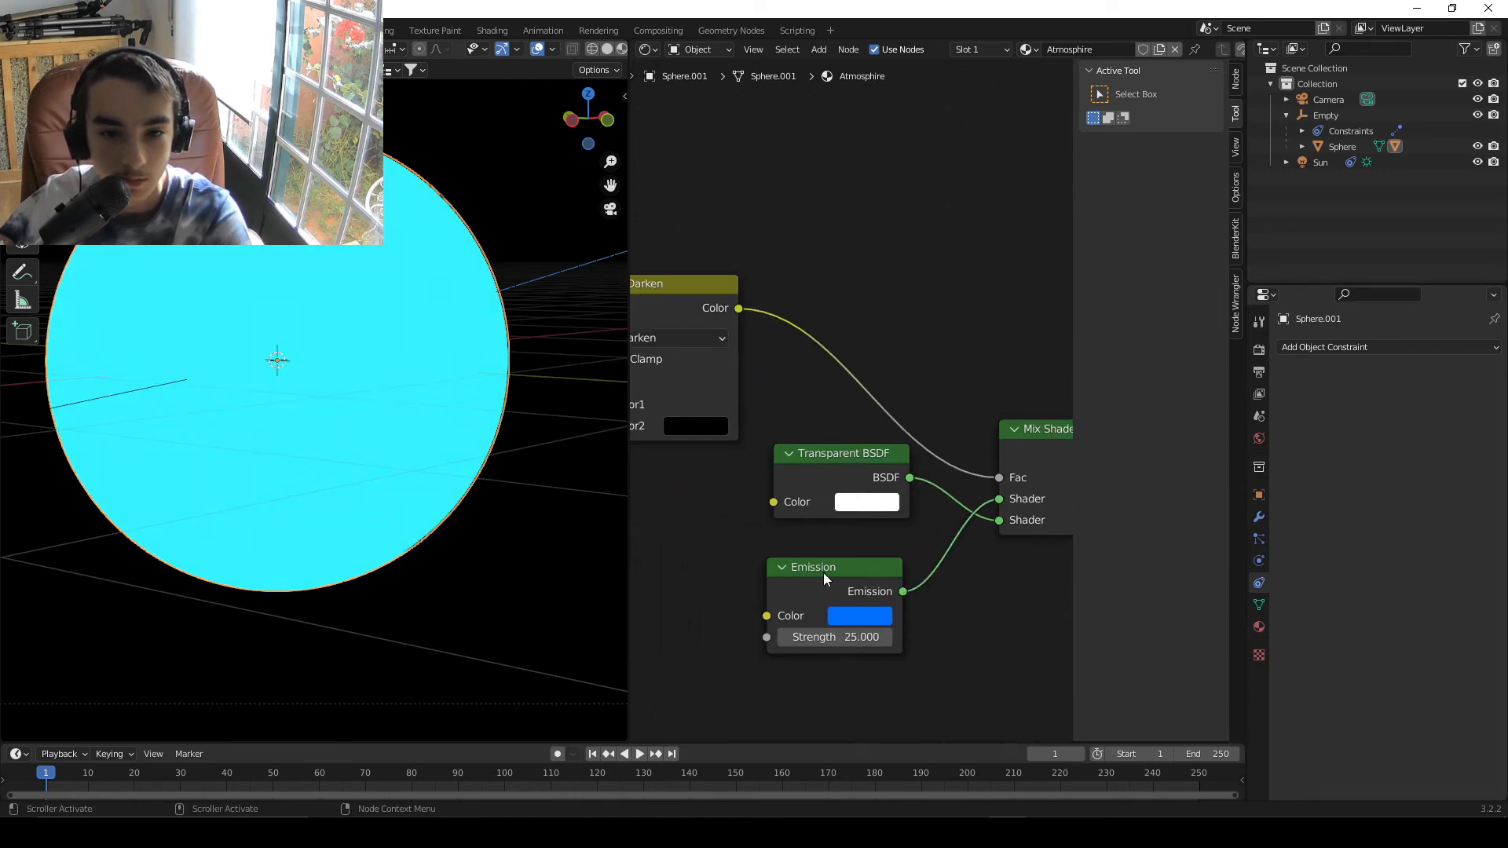
left_click_drag(824, 574, 825, 507)
left_click_drag(840, 440, 840, 593)
left_click(856, 482)
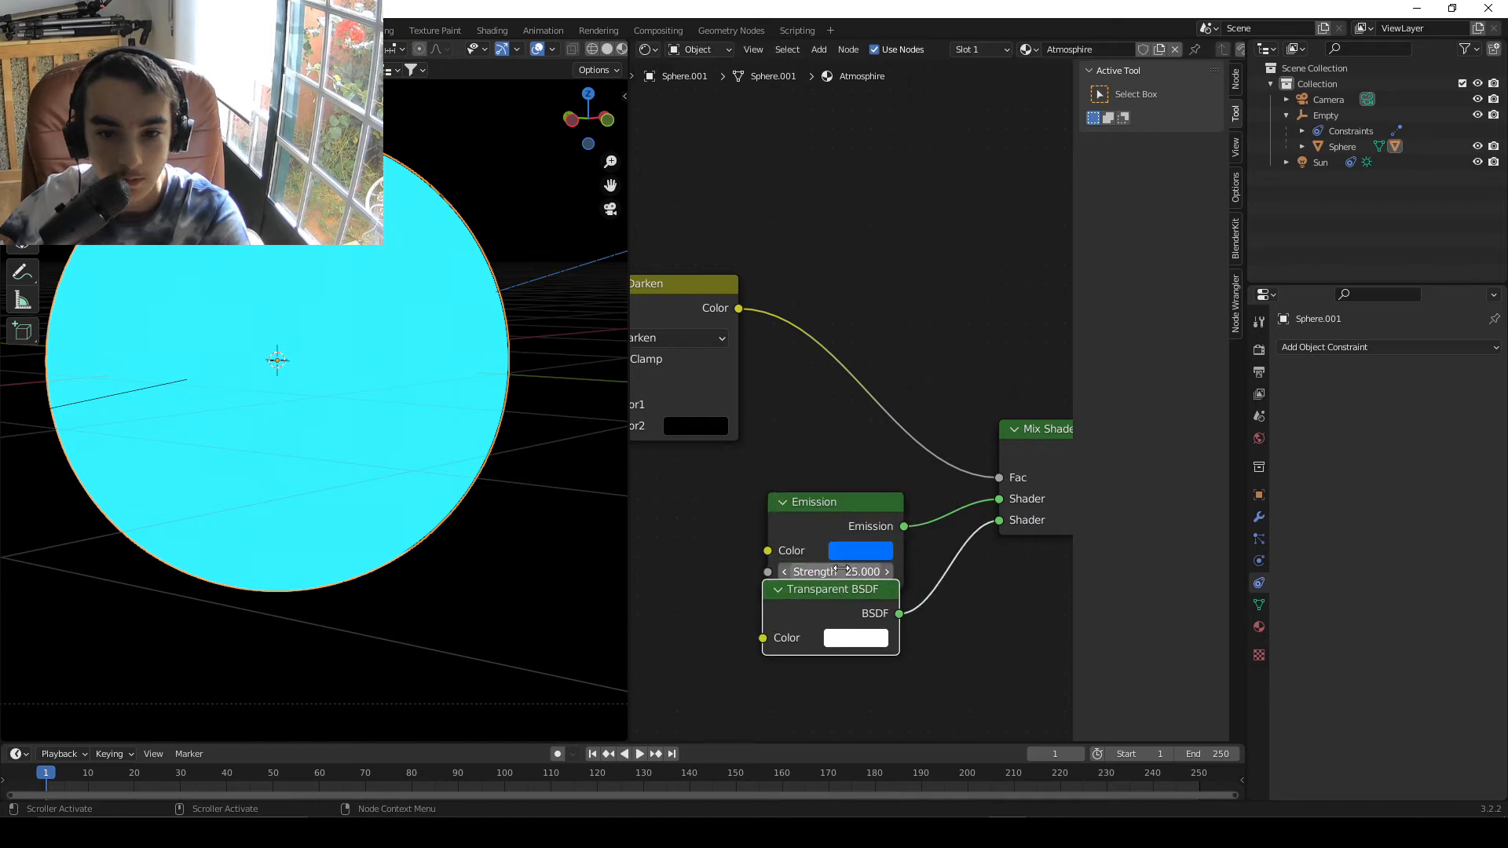
left_click_drag(836, 522, 835, 484)
- Show the viewport in Rendered shading, try Alpha Hashed, and set the Atmosphire material's Blend Mode to Alpha Blend
key("z")
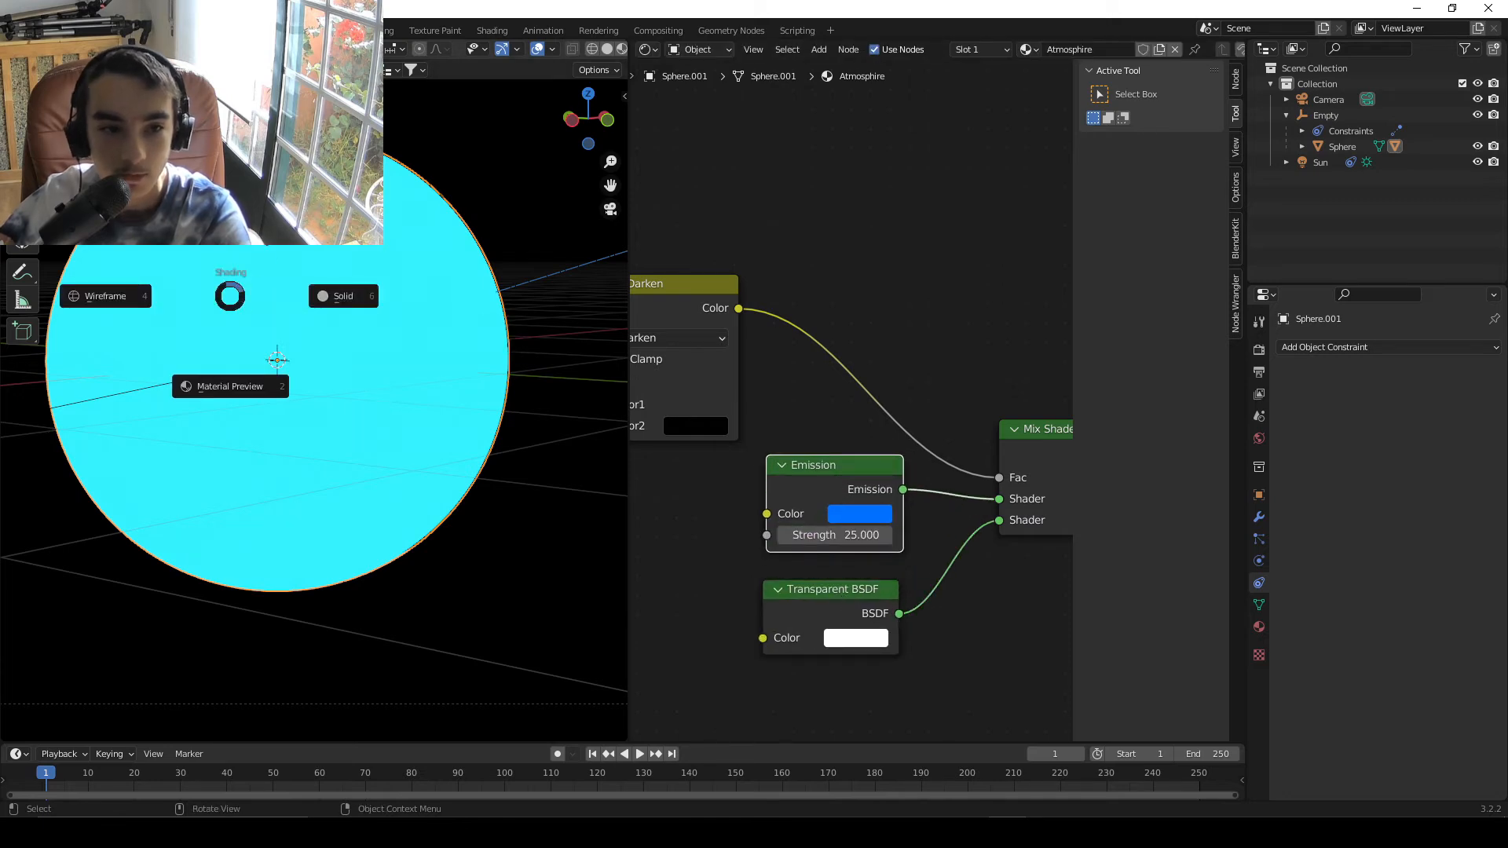
left_click(230, 210)
left_click(1259, 627)
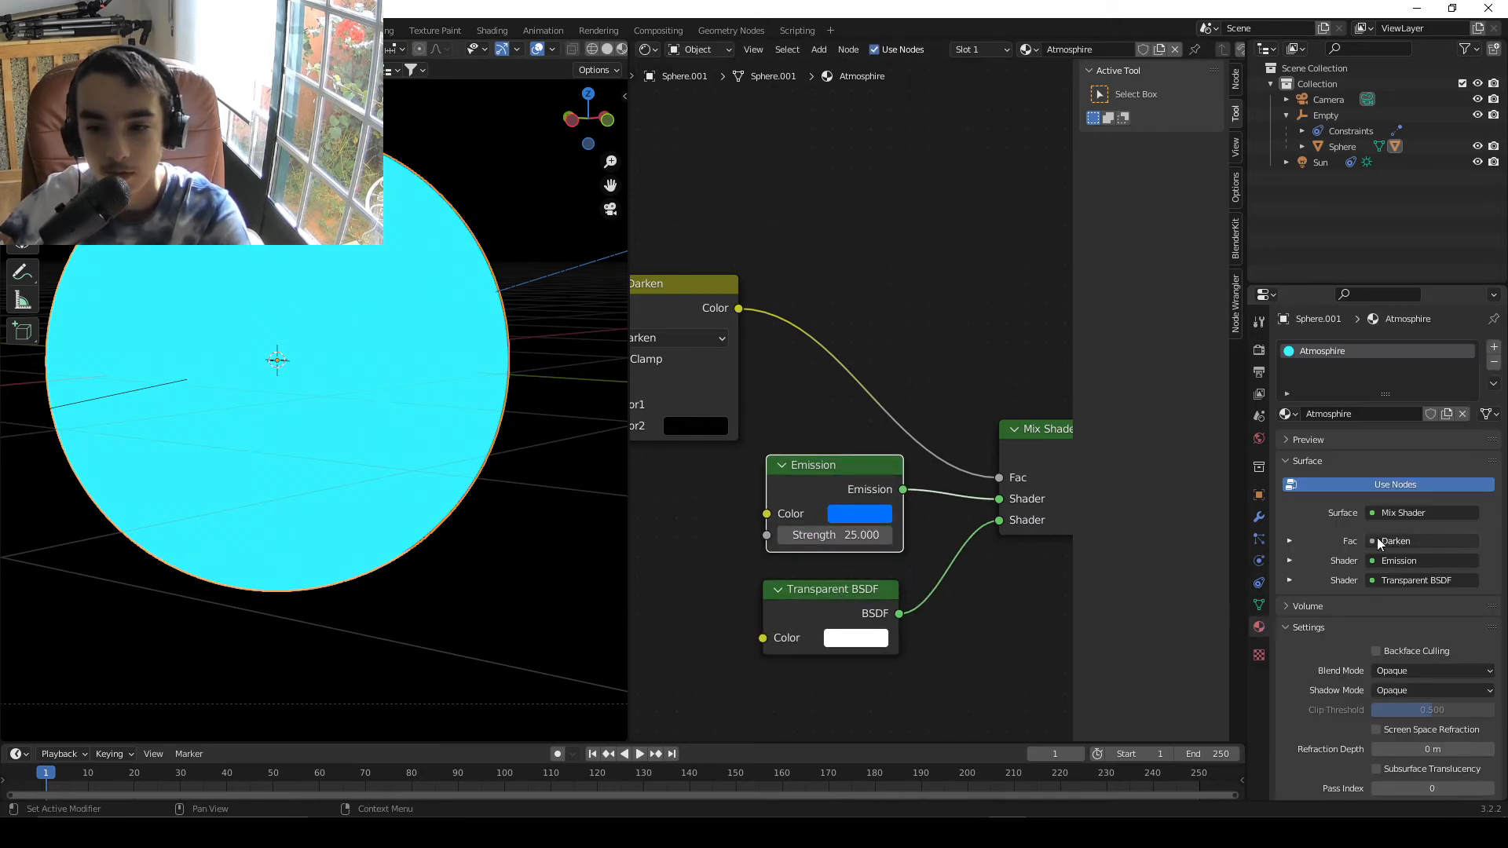
left_click(1422, 673)
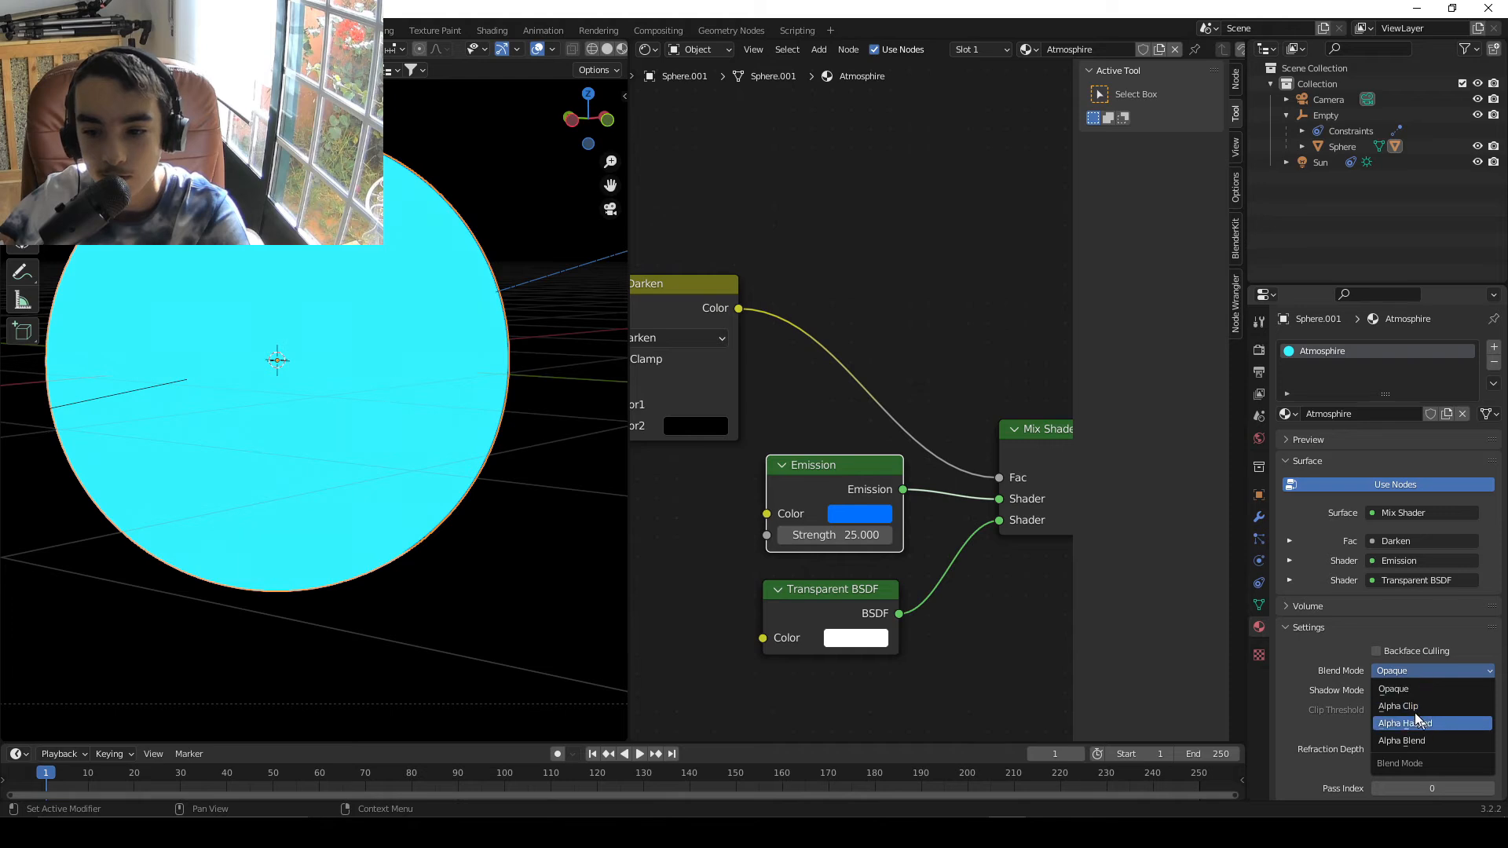
left_click(1397, 724)
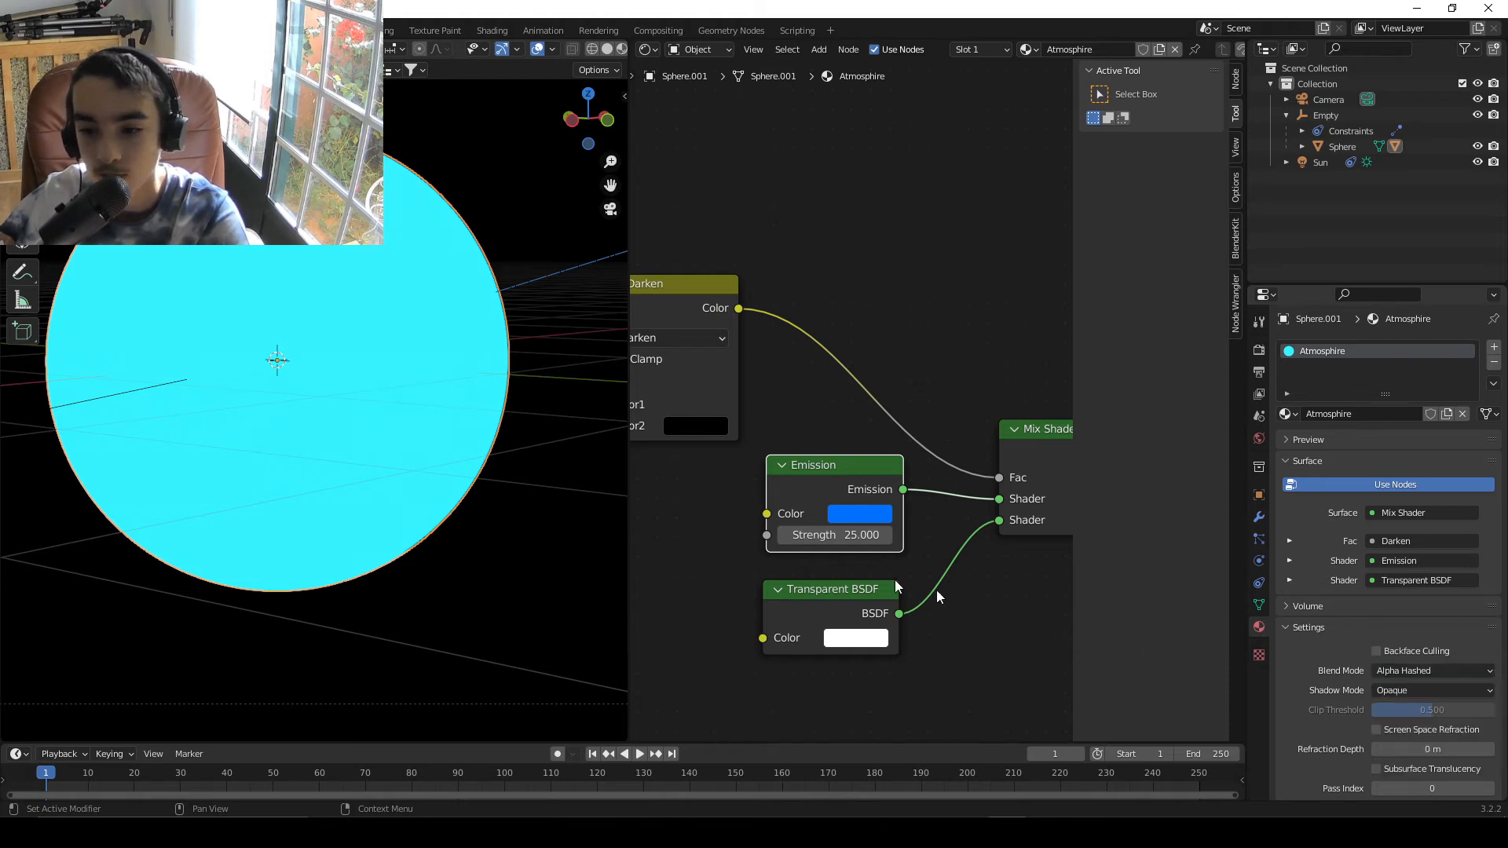
left_click(1471, 678)
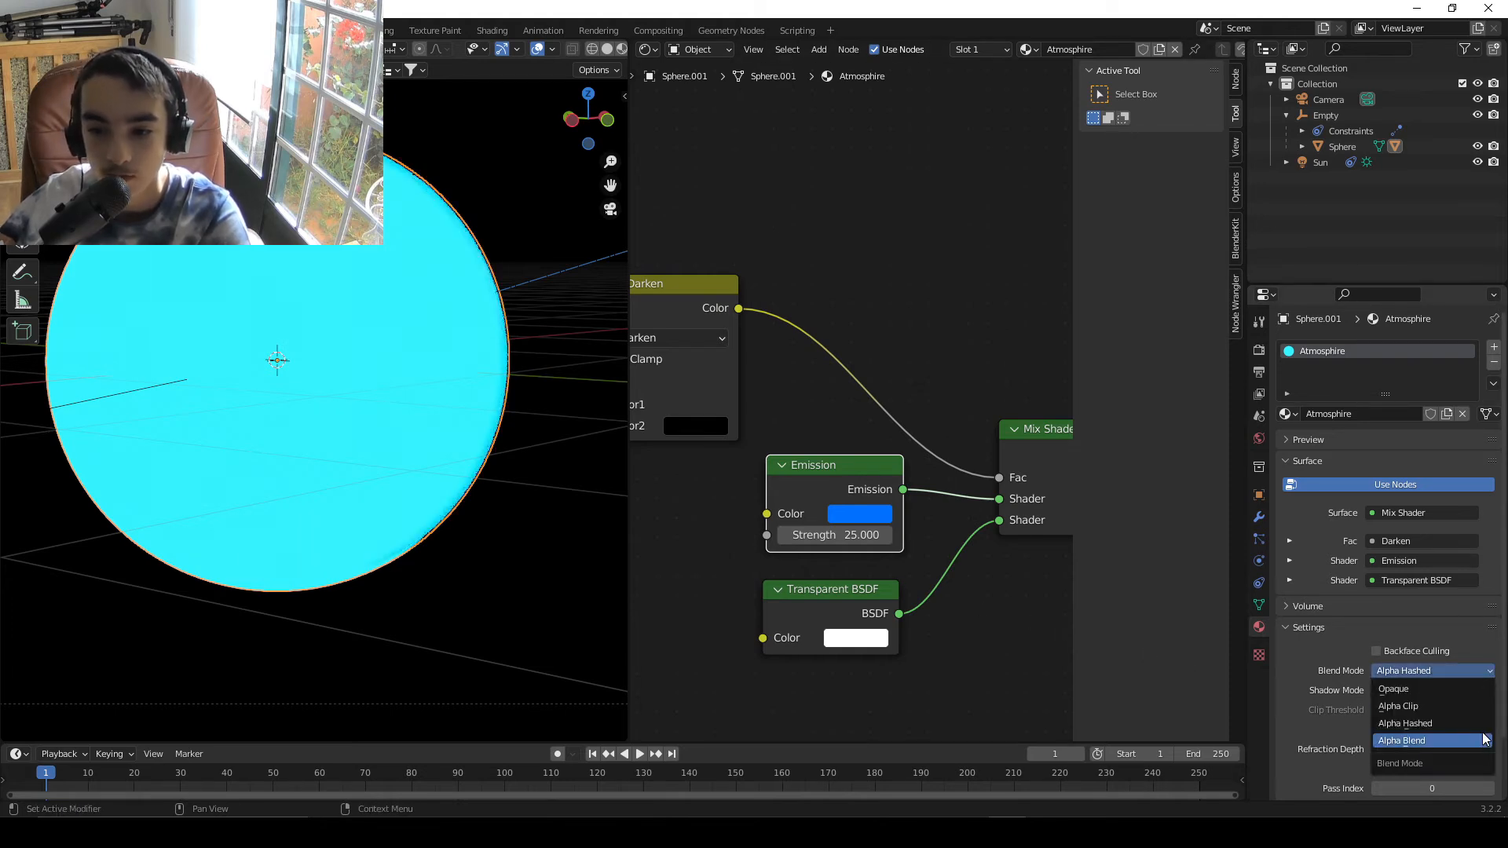
left_click(1461, 741)
middle_click_drag(447, 447, 590, 613, "shift")
scroll(448, 462, "up", 1)
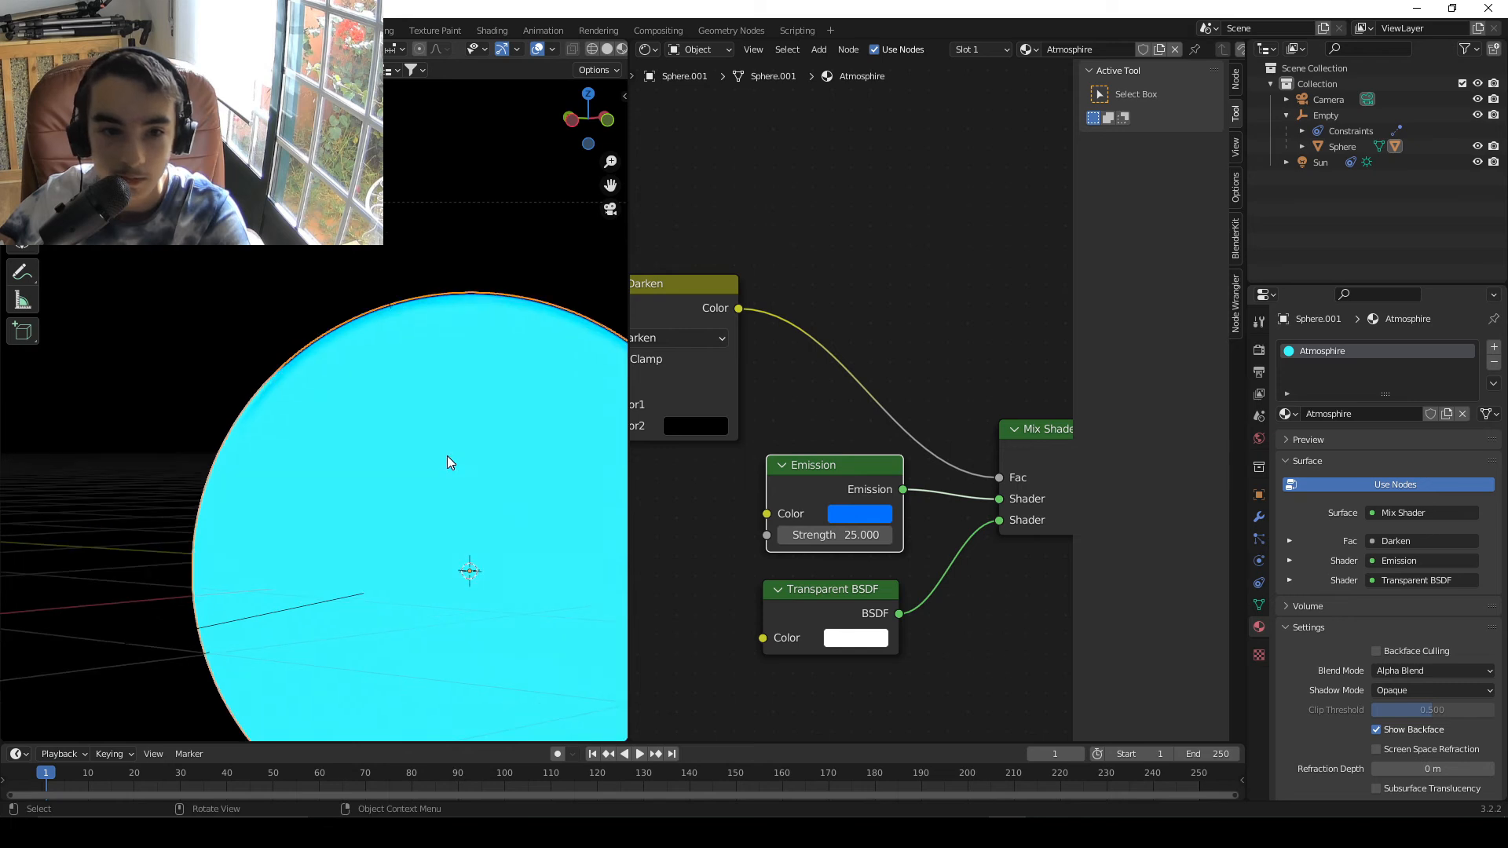
- Reverse the Mix Shader swap so Transparent BSDF is the first shader and Emission the second, and rearrange both nodes to match
scroll(783, 579, "down", 9)
scroll(864, 502, "up", 7)
middle_click_drag(974, 498, 902, 567)
left_click_drag(907, 571, 907, 553)
left_click_drag(793, 633, 781, 483)
left_click_drag(741, 562, 743, 641)
left_click_drag(733, 512, 737, 564)
- Set the Layer Weight ColorRamp's interpolation to Ease and move its black stop to 0.000 and its white stop to 0.977
middle_click_drag(733, 508, 893, 495)
scroll(911, 483, "up", 4)
left_click(1036, 578)
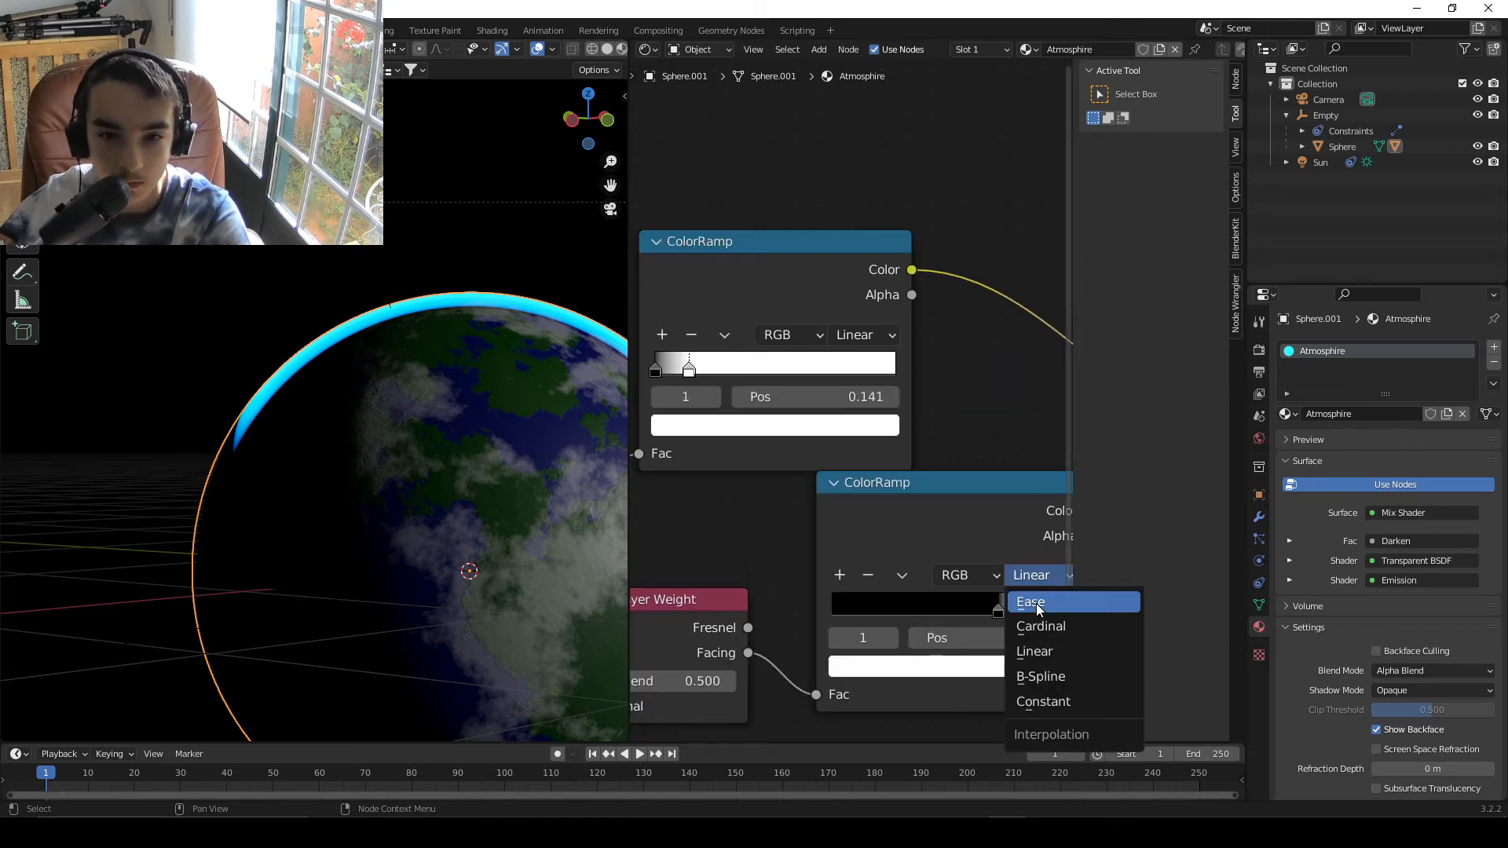
left_click(1033, 602)
middle_click_drag(997, 604, 820, 560)
scroll(863, 570, "up", 2)
left_click_drag(858, 596, 606, 576)
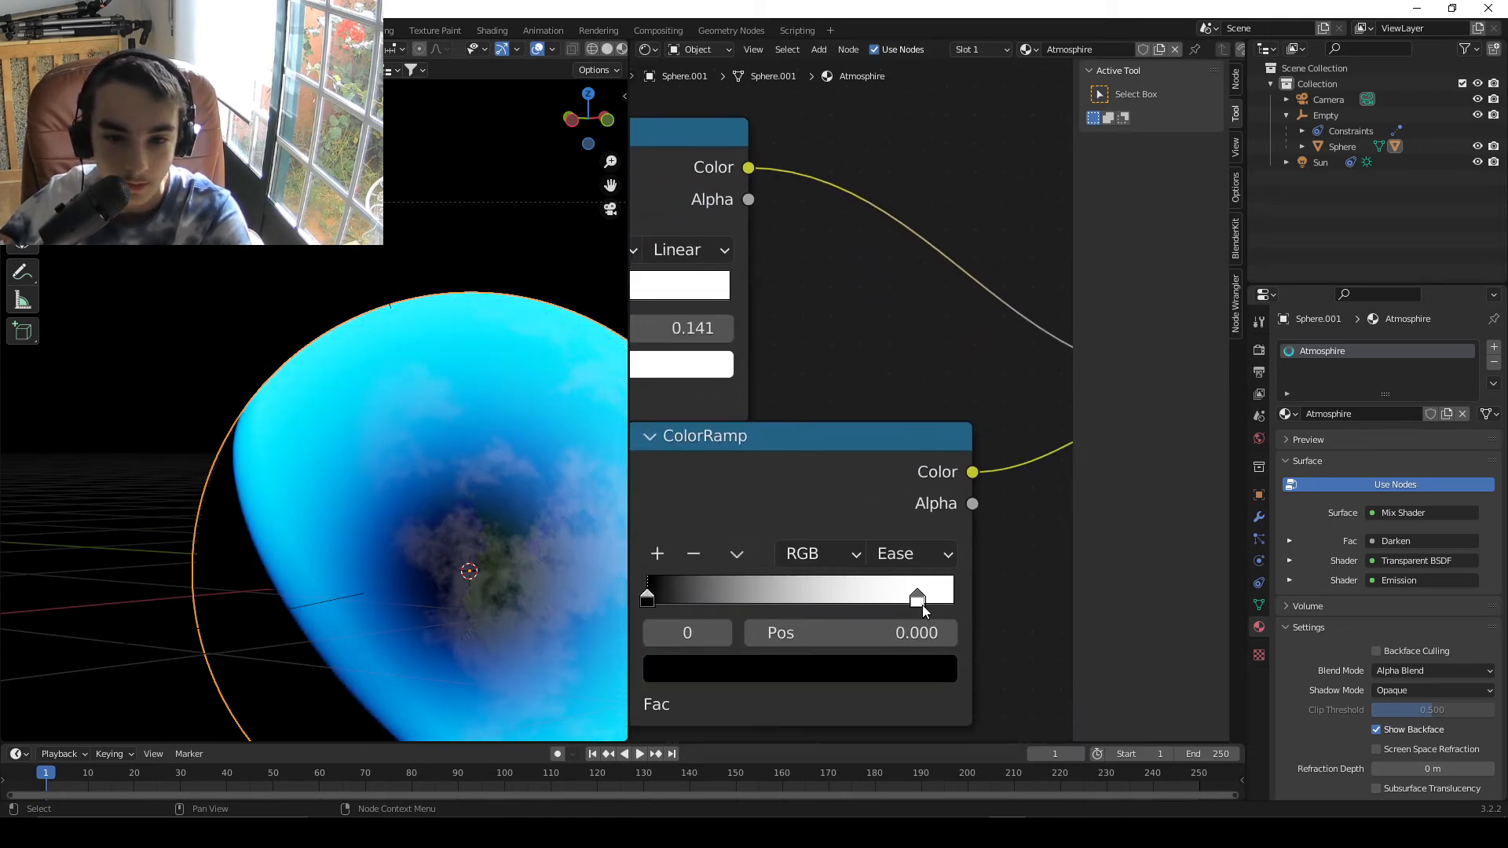
left_click_drag(922, 605, 949, 607)
- Darken the Layer Weight ColorRamp's white stop to a very dark grey and inspect the planet's edge
left_click(941, 666)
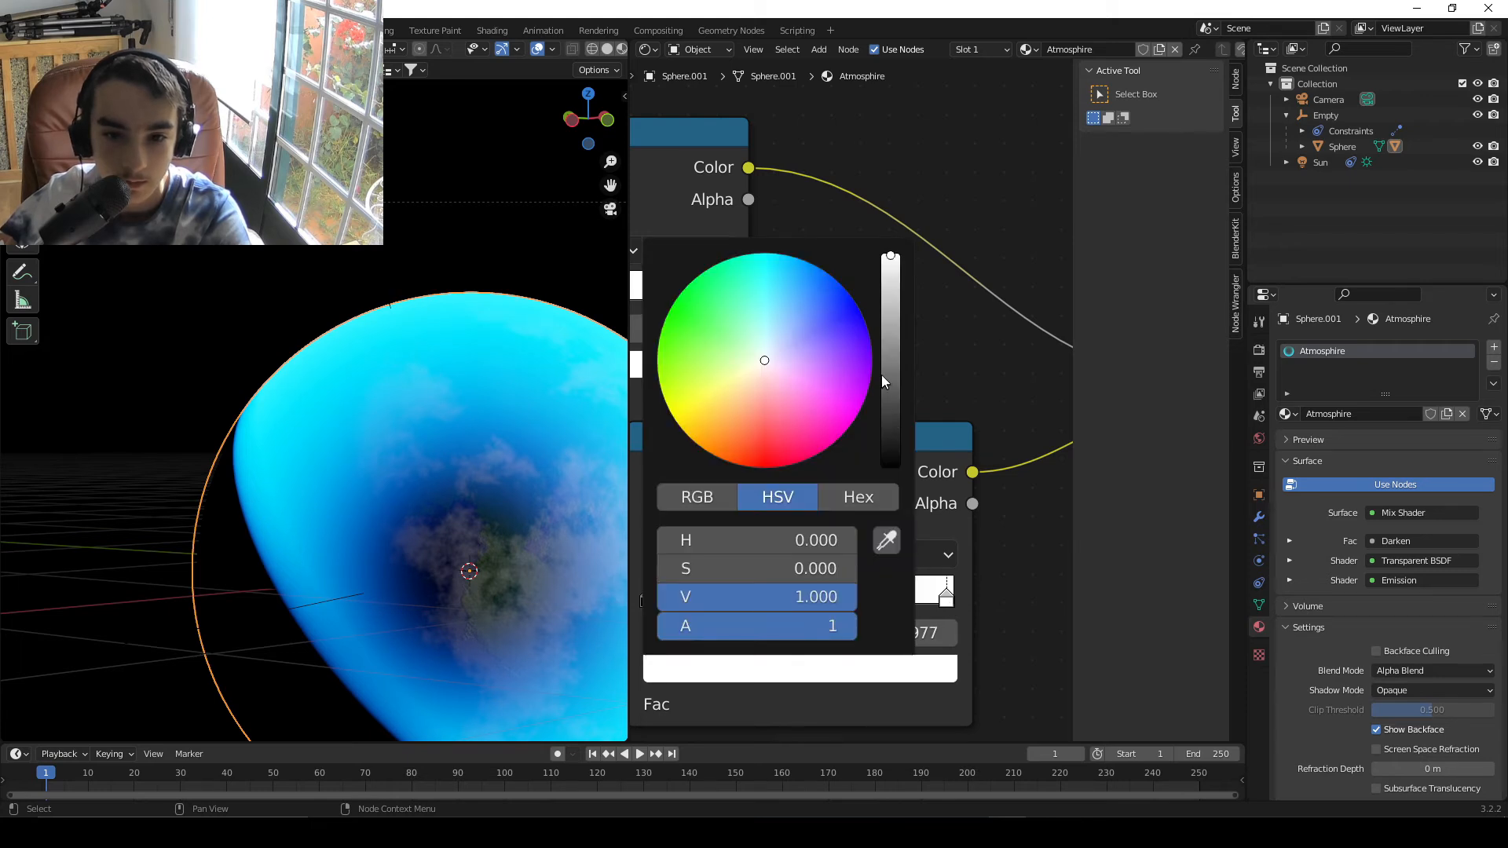
left_click_drag(891, 323, 890, 426)
scroll(362, 414, "up", 2)
middle_click_drag(362, 414, 417, 265, "shift")
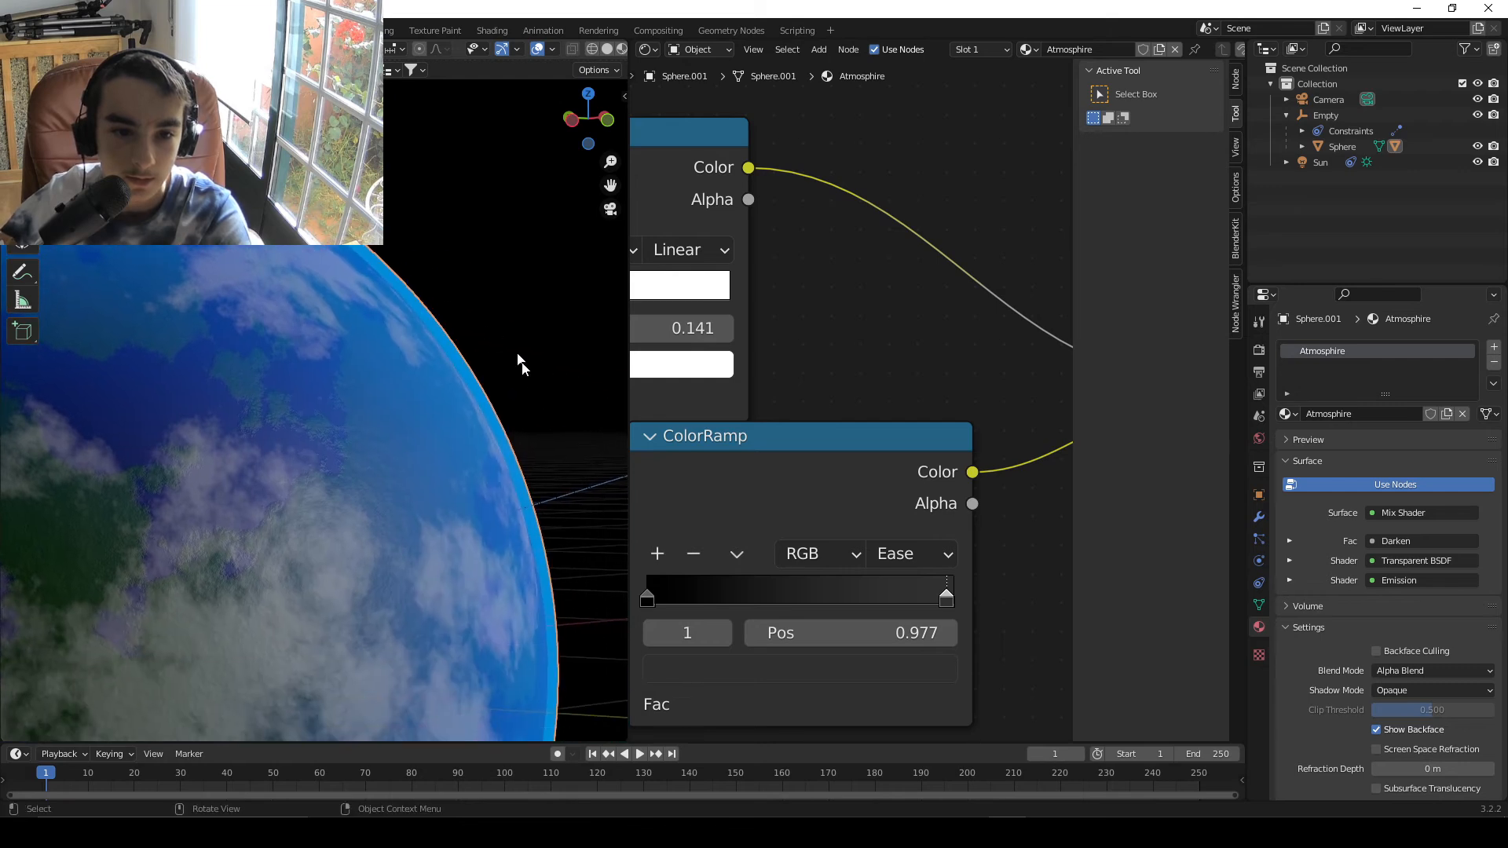
- Check the atmosphere around the planet and lighten the Layer Weight ColorRamp's end stop to a medium grey
middle_click_drag(773, 493, 923, 432)
scroll(794, 388, "down", 3)
scroll(421, 391, "down", 5)
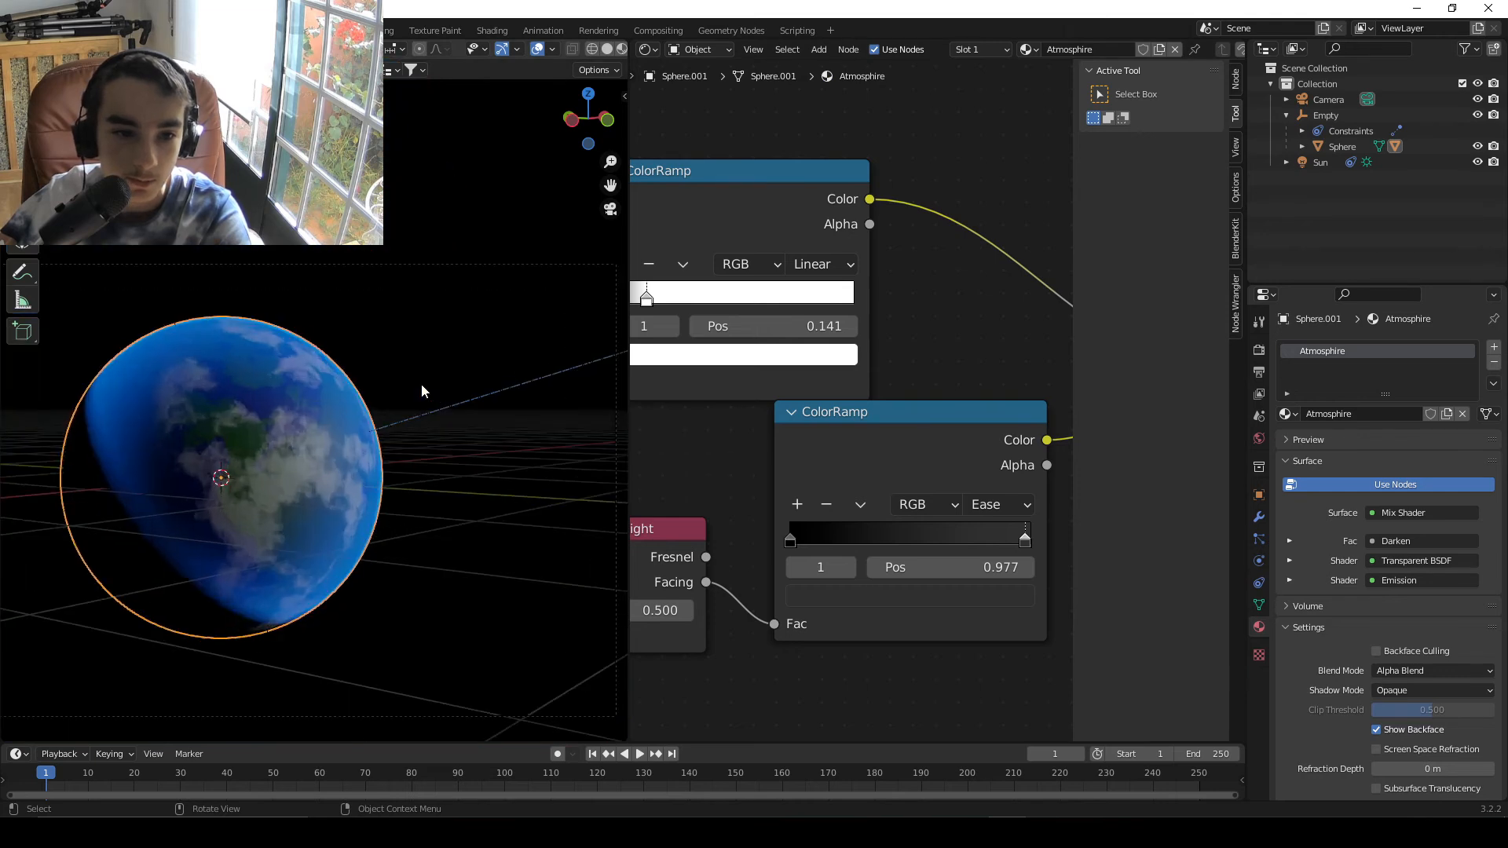
scroll(421, 390, "up", 8)
middle_click_drag(27, 291, 473, 315, "shift")
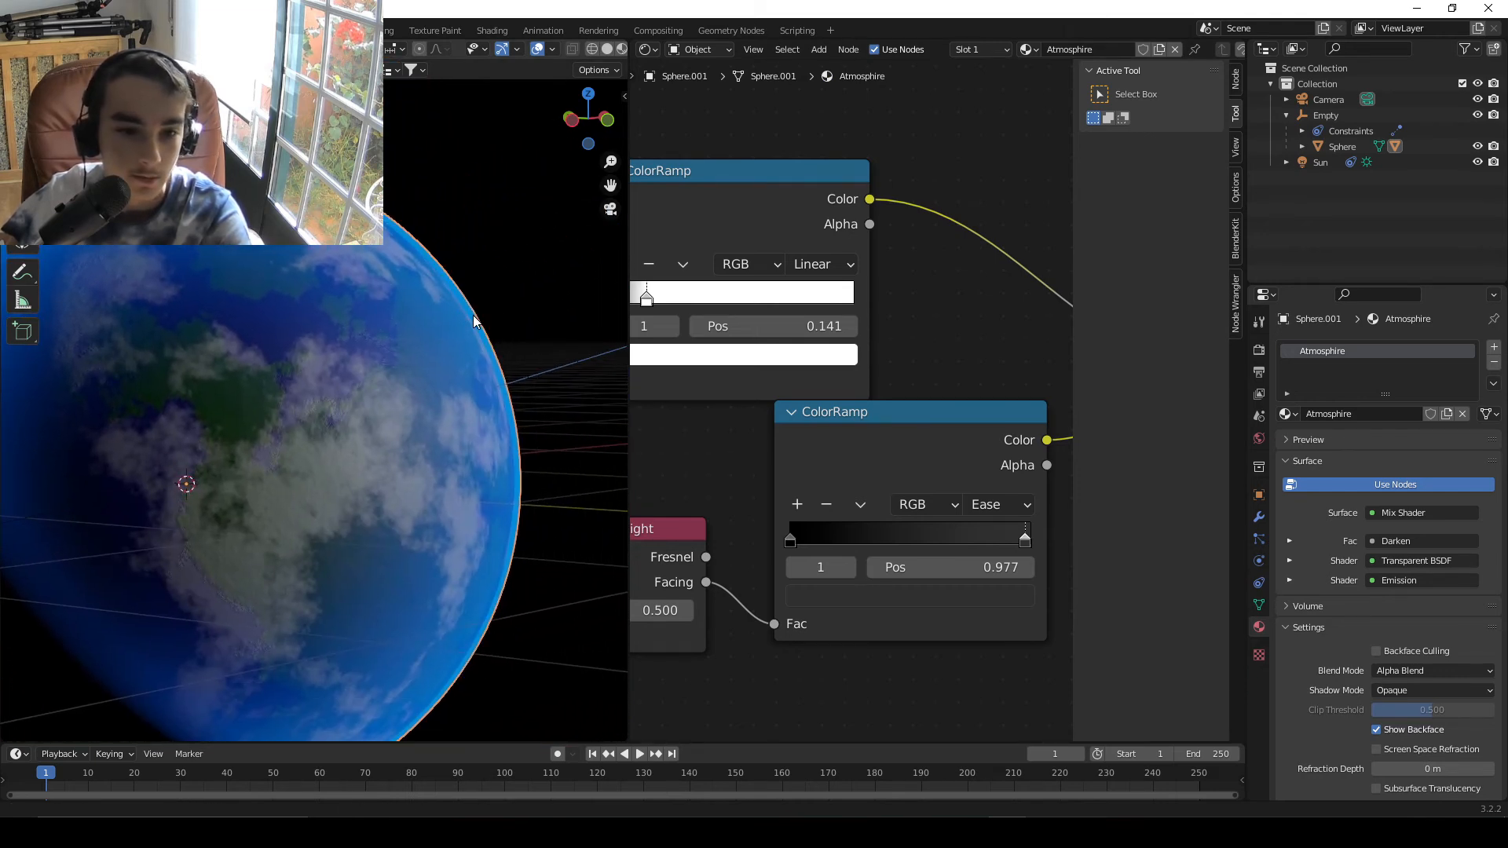
left_click(996, 593)
left_click_drag(985, 405, 983, 364)
- Pull the Layer Weight ColorRamp's grey stop slightly inward and move its black stop to 0.164
middle_click_drag(697, 377, 719, 342)
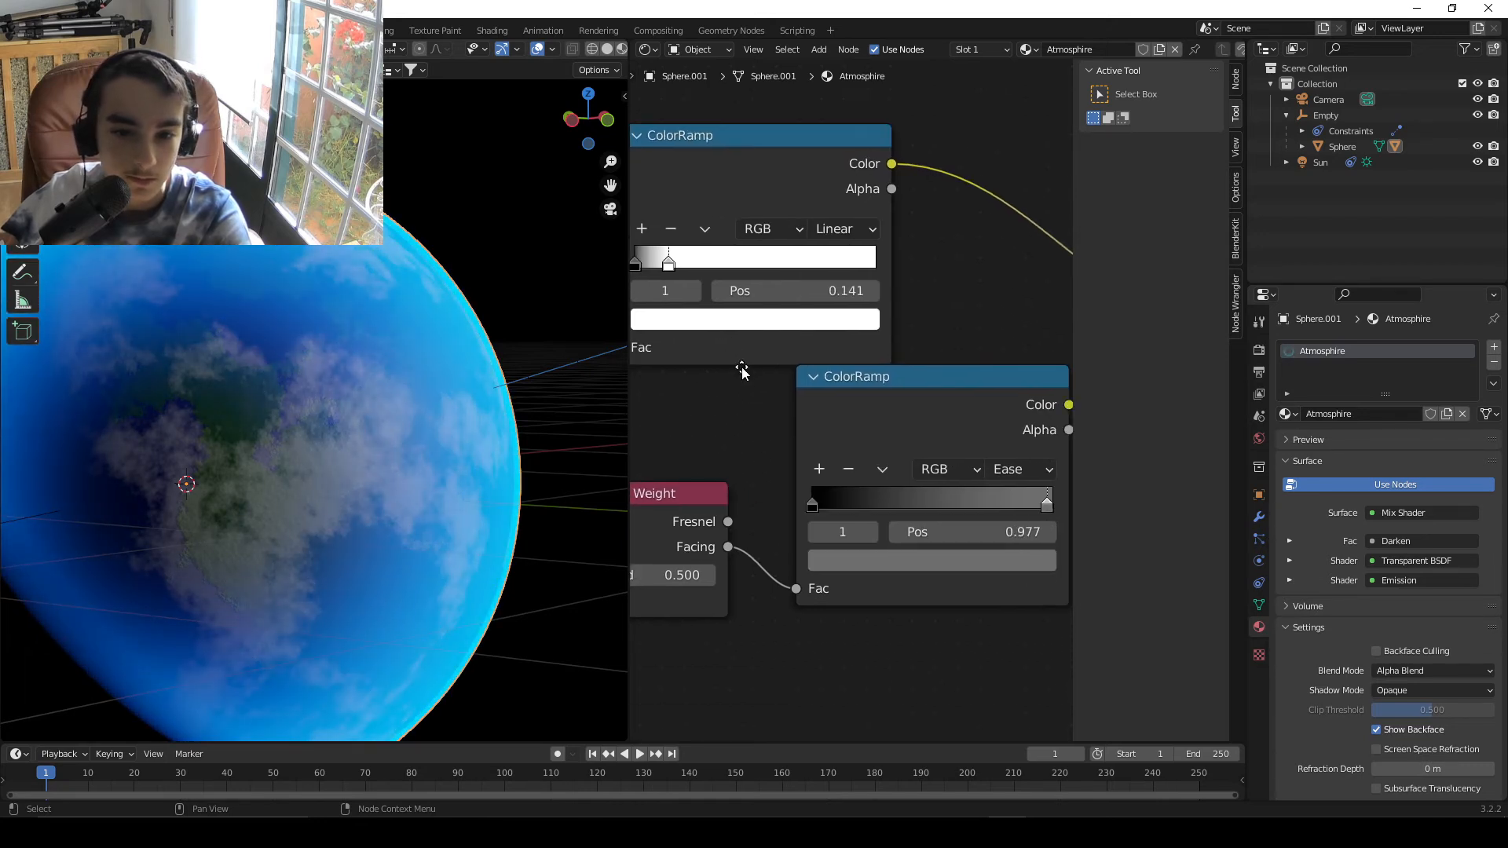
mouse_move(1047, 505)
left_mouse_down()
mouse_move(840, 503)
mouse_move(1021, 503)
left_mouse_up()
left_click_drag(817, 505, 854, 522)
- Space the Emission node below the Transparent BSDF and tidy the upper ColorRamp, Separate XYZ and Texture Coordinate nodes
middle_click_drag(758, 429, 689, 436)
scroll(774, 478, "down", 2)
scroll(878, 465, "up", 2)
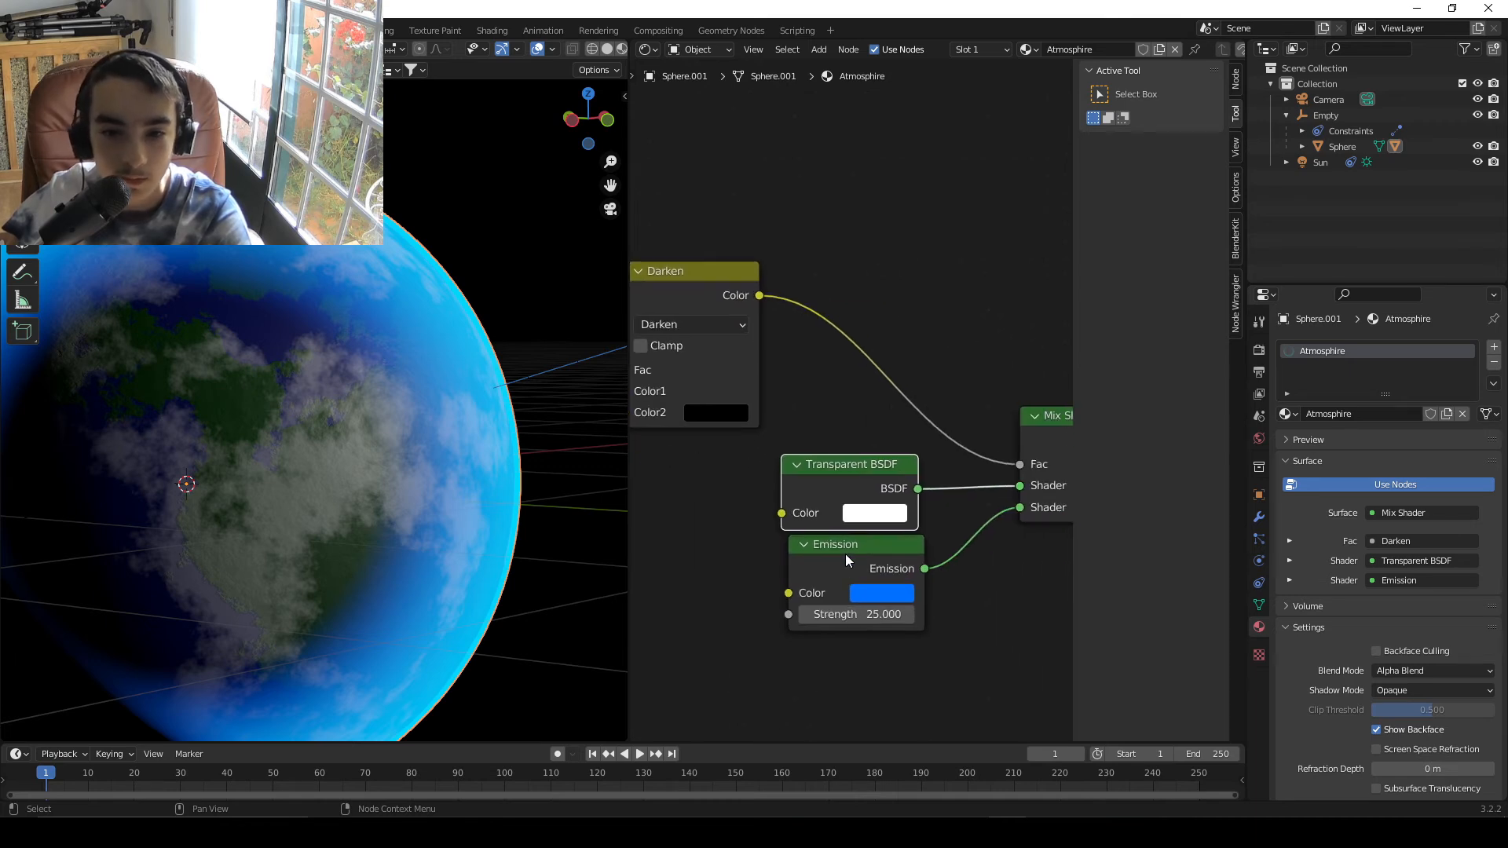
left_click_drag(845, 554, 837, 576)
middle_click_drag(980, 490, 890, 367)
scroll(832, 397, "down", 4)
middle_click_drag(824, 496, 919, 474)
scroll(833, 487, "down", 8)
middle_click_drag(792, 465, 802, 432)
left_click_drag(890, 350, 958, 348)
left_click_drag(799, 395, 855, 366)
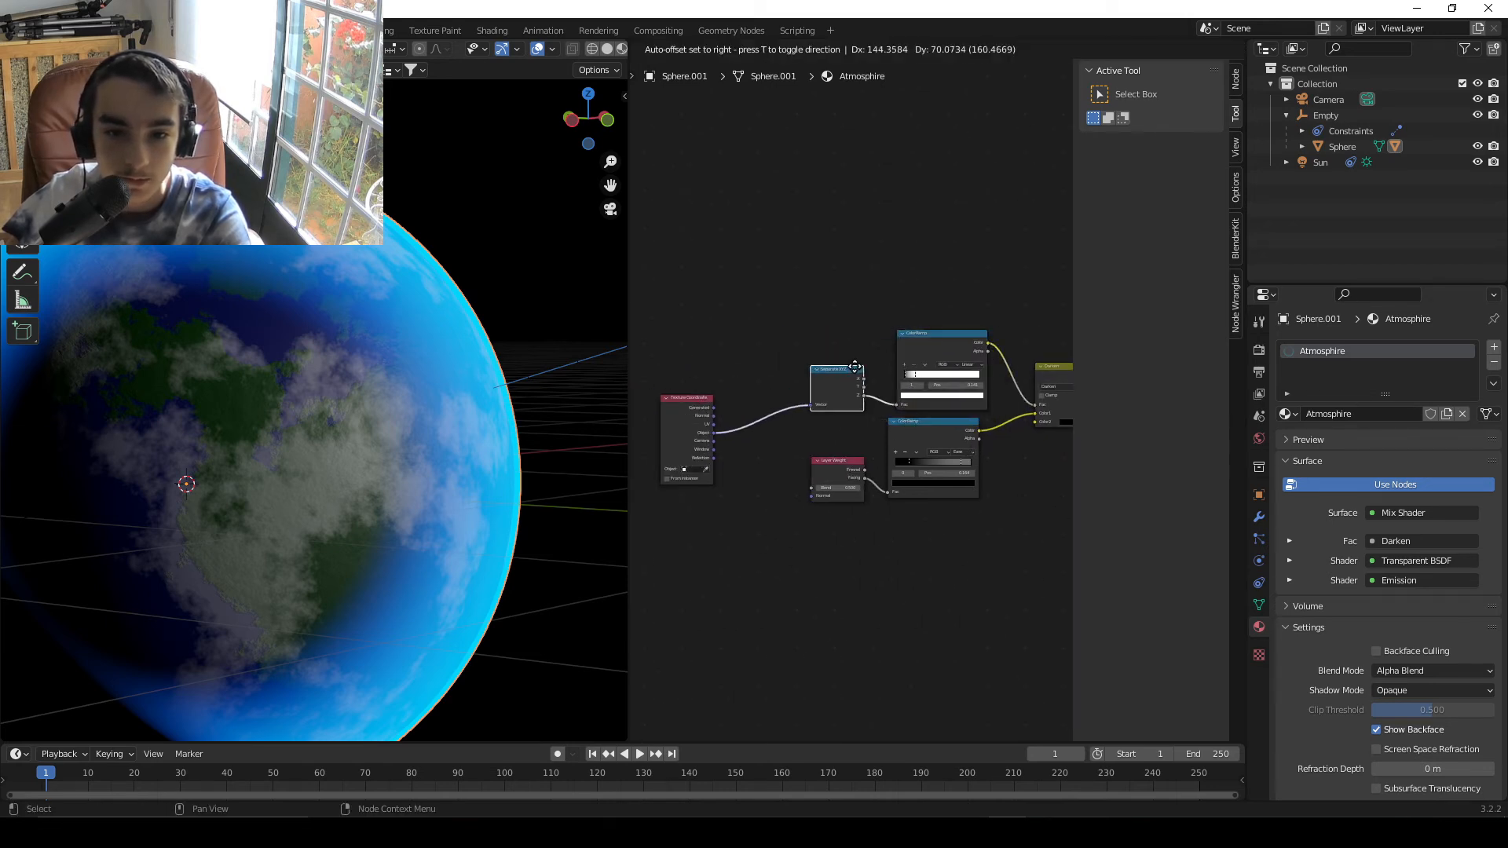
left_click_drag(680, 398, 754, 377)
- Move the Transparent BSDF, Emission, Darken and Mix Shader nodes closer together for a compact node layout
middle_click_drag(932, 409, 735, 415)
scroll(821, 449, "up", 4)
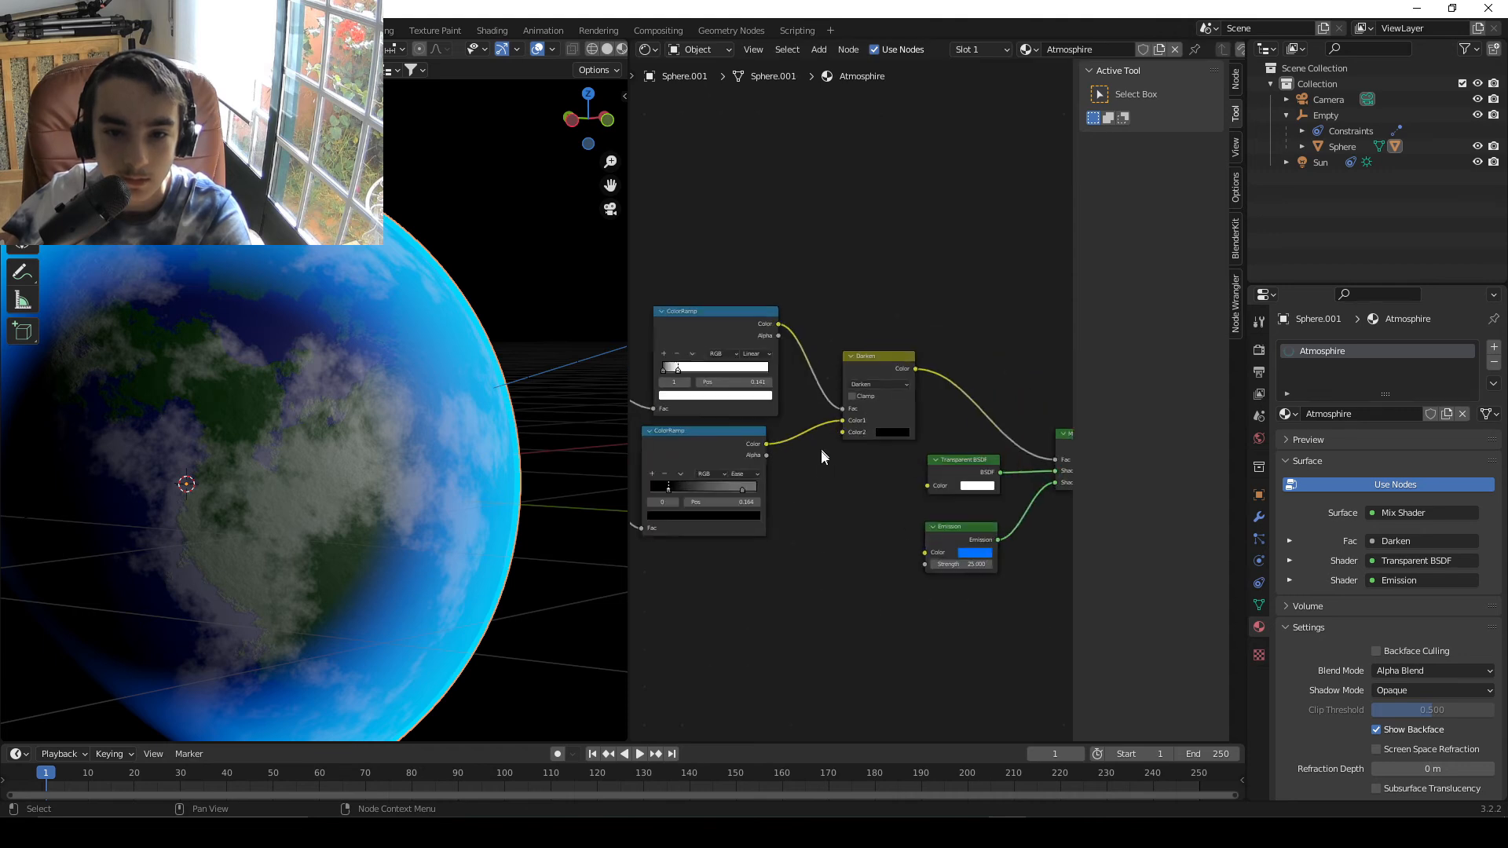
left_click_drag(950, 470, 859, 471)
left_click_drag(955, 527, 861, 529)
left_click_drag(874, 365, 857, 361)
scroll(987, 437, "down", 5)
middle_click_drag(987, 436, 830, 397)
left_click(1035, 445)
left_click_drag(1040, 459, 908, 462)
left_click(892, 389)
left_click_drag(867, 391, 789, 394)
mouse_move(896, 414)
left_mouse_down()
mouse_move(831, 408)
mouse_move(825, 423)
mouse_move(903, 441)
mouse_move(911, 429)
left_mouse_up()
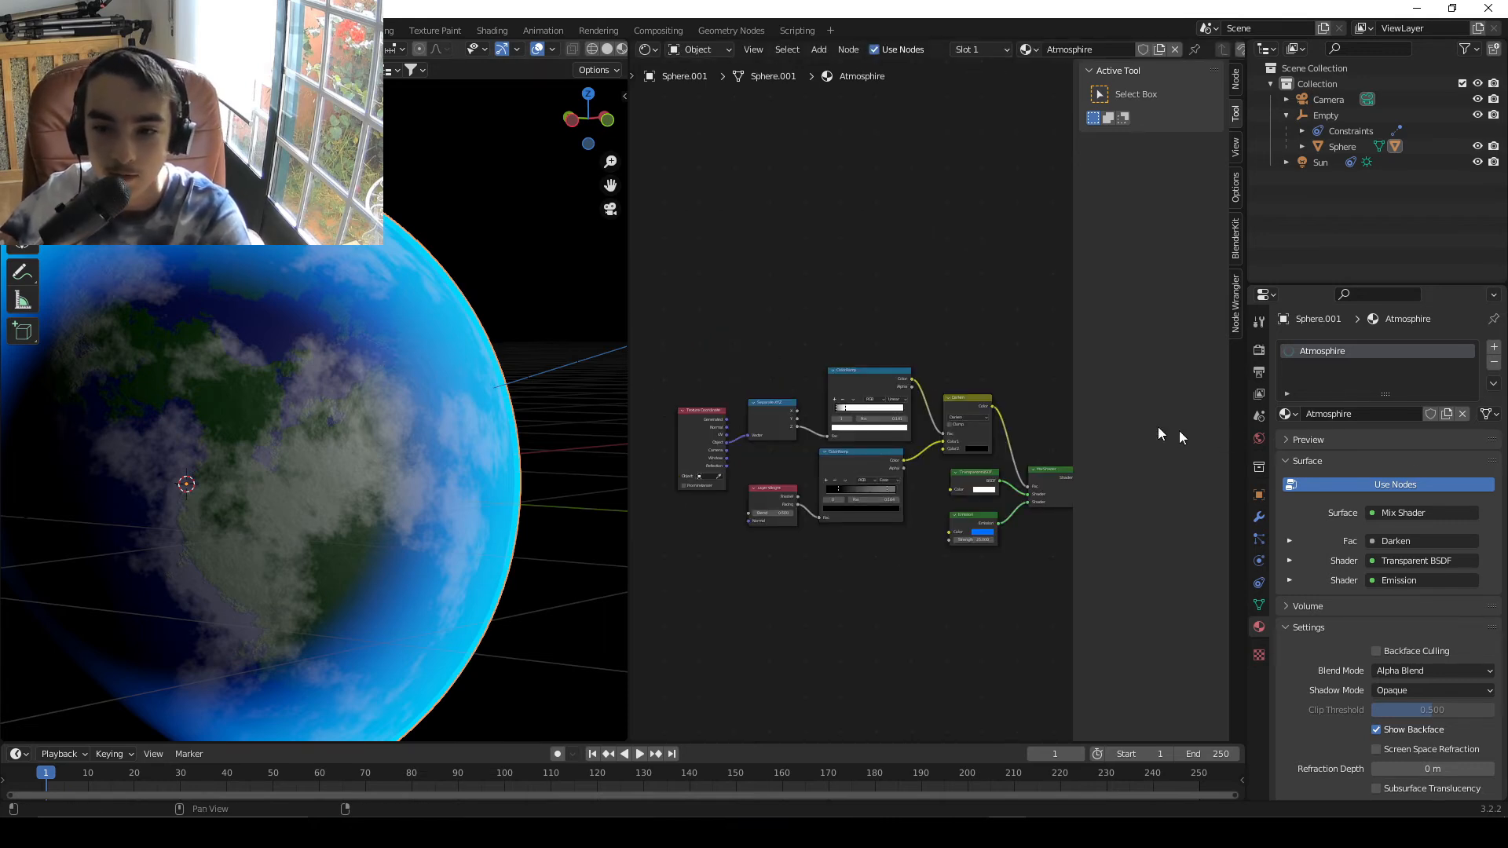
- Inspect the atmosphere on the planet and move the Layer Weight ColorRamp's grey stop to position 1.000
middle_click_drag(517, 367, 429, 386, "shift")
scroll(471, 498, "up", 3)
scroll(424, 392, "down", 7)
mouse_move(395, 445)
middle_mouse_down("shift")
mouse_move(435, 364)
mouse_move(390, 470)
middle_mouse_up("shift")
scroll(444, 363, "up", 4)
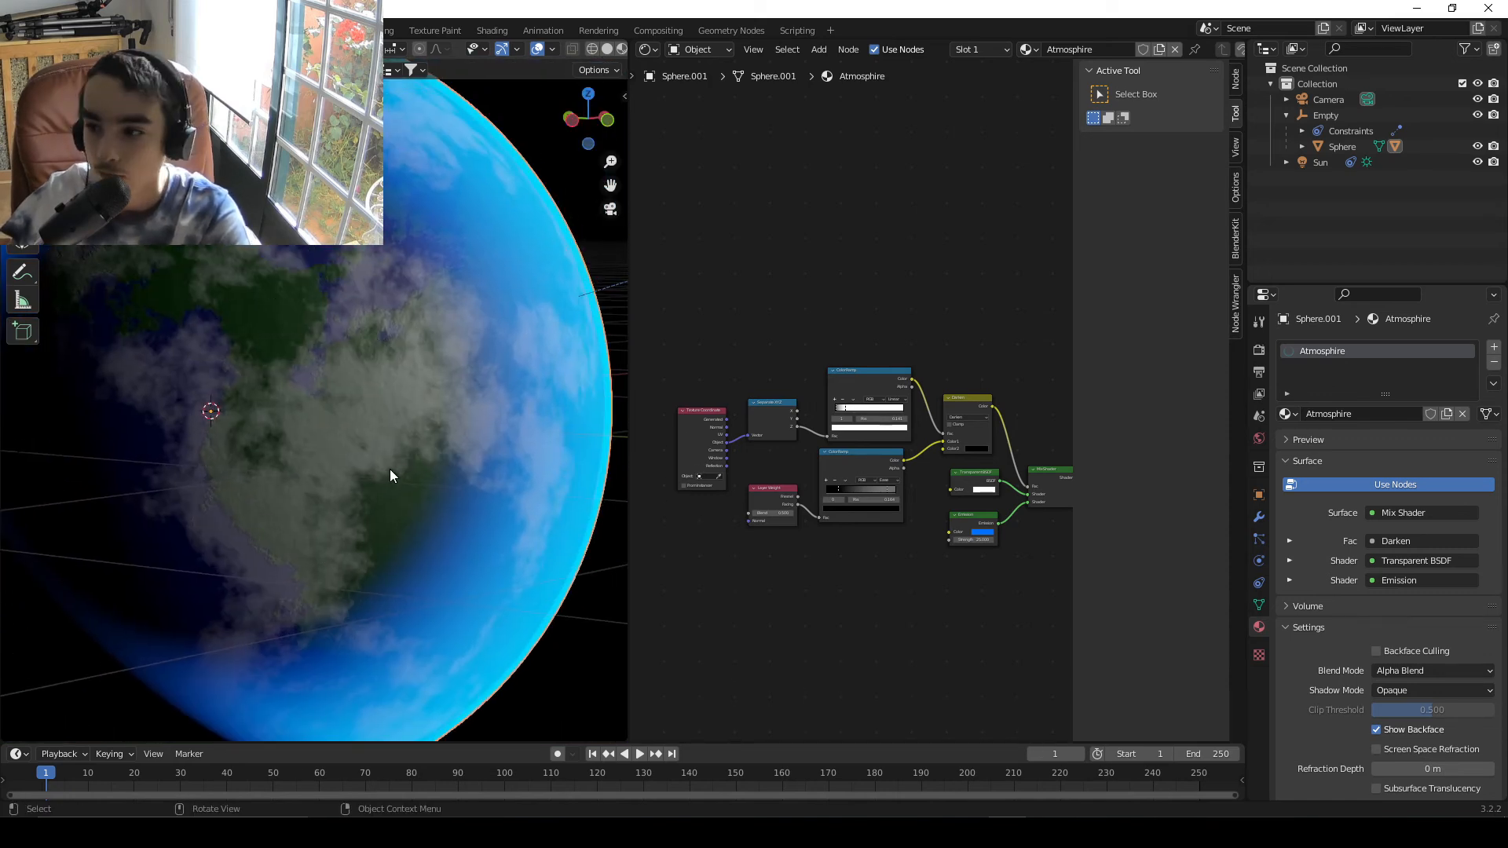
scroll(852, 549, "up", 5)
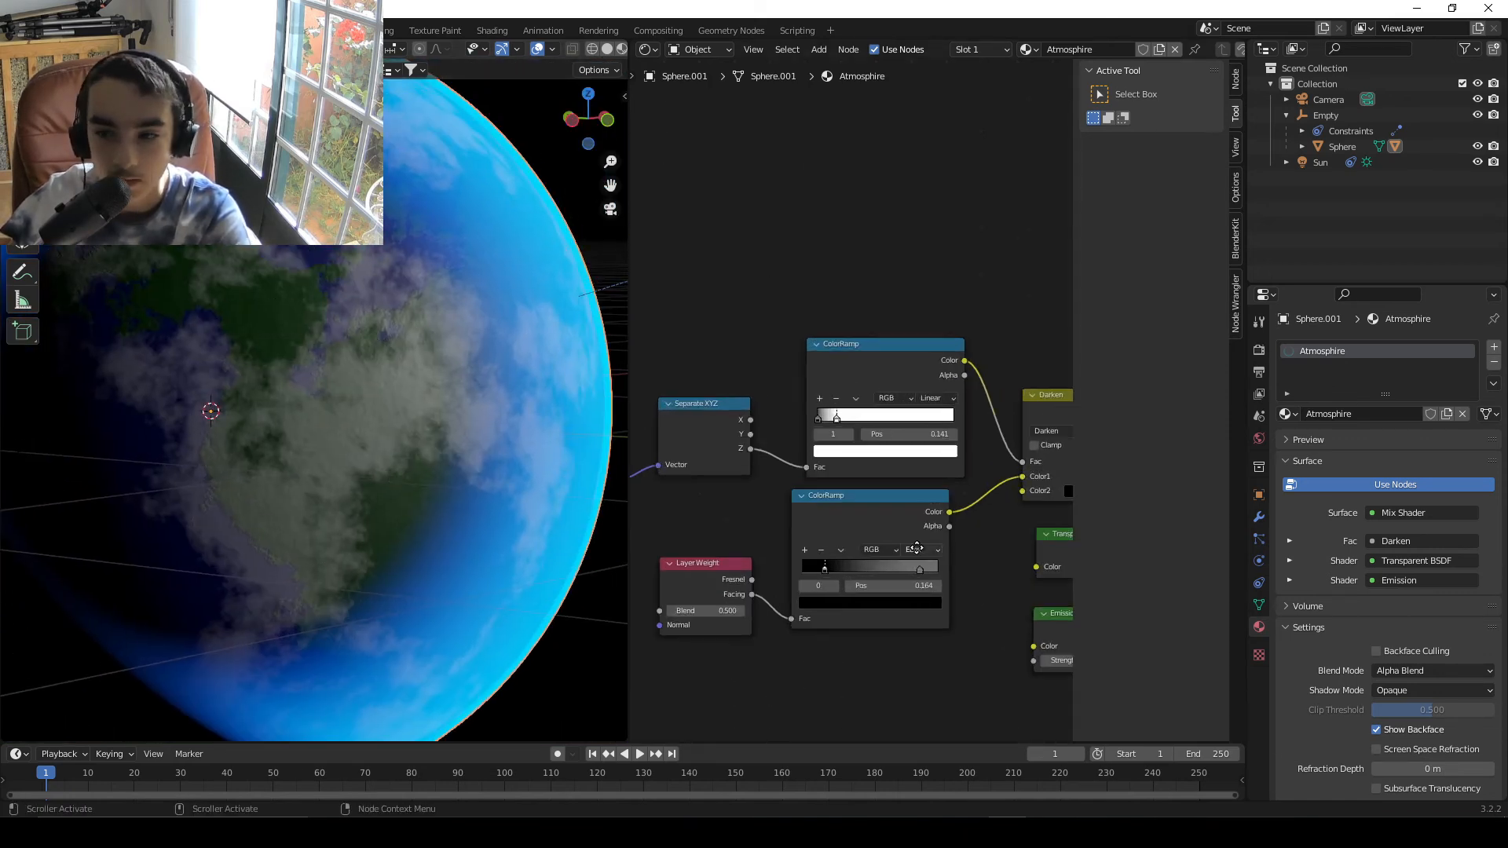
middle_click_drag(853, 564, 897, 569)
scroll(896, 569, "up", 3)
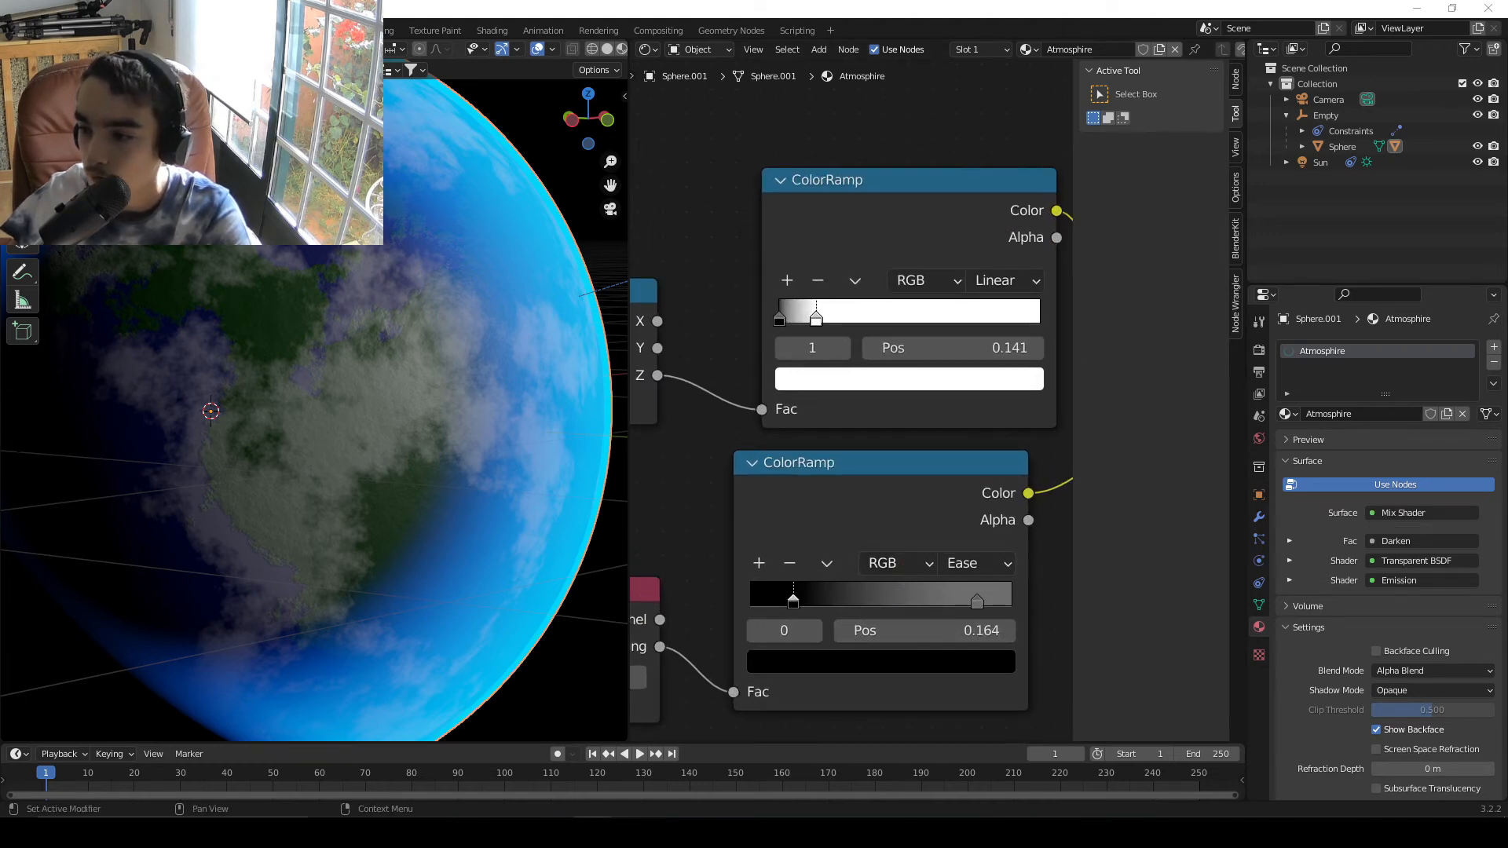
scroll(936, 561, "up", 1)
middle_click_drag(935, 561, 847, 528)
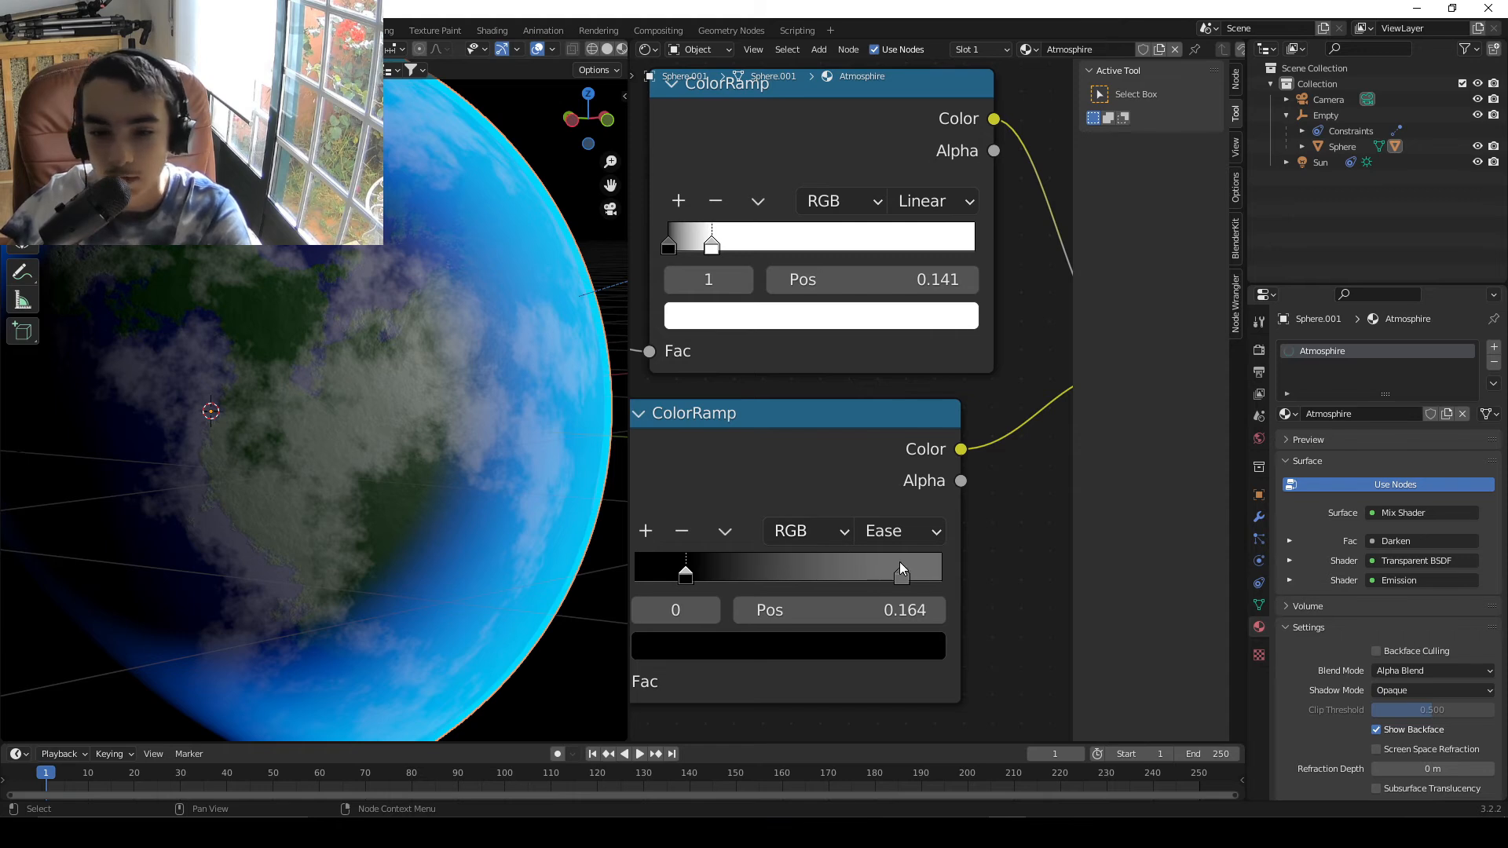
left_click_drag(901, 575, 942, 575)
- Enable Bloom in the Eevee render settings and check the glow on the planet's edge
middle_click_drag(1018, 474, 1061, 470)
scroll(841, 432, "down", 6)
middle_click_drag(934, 498, 980, 433)
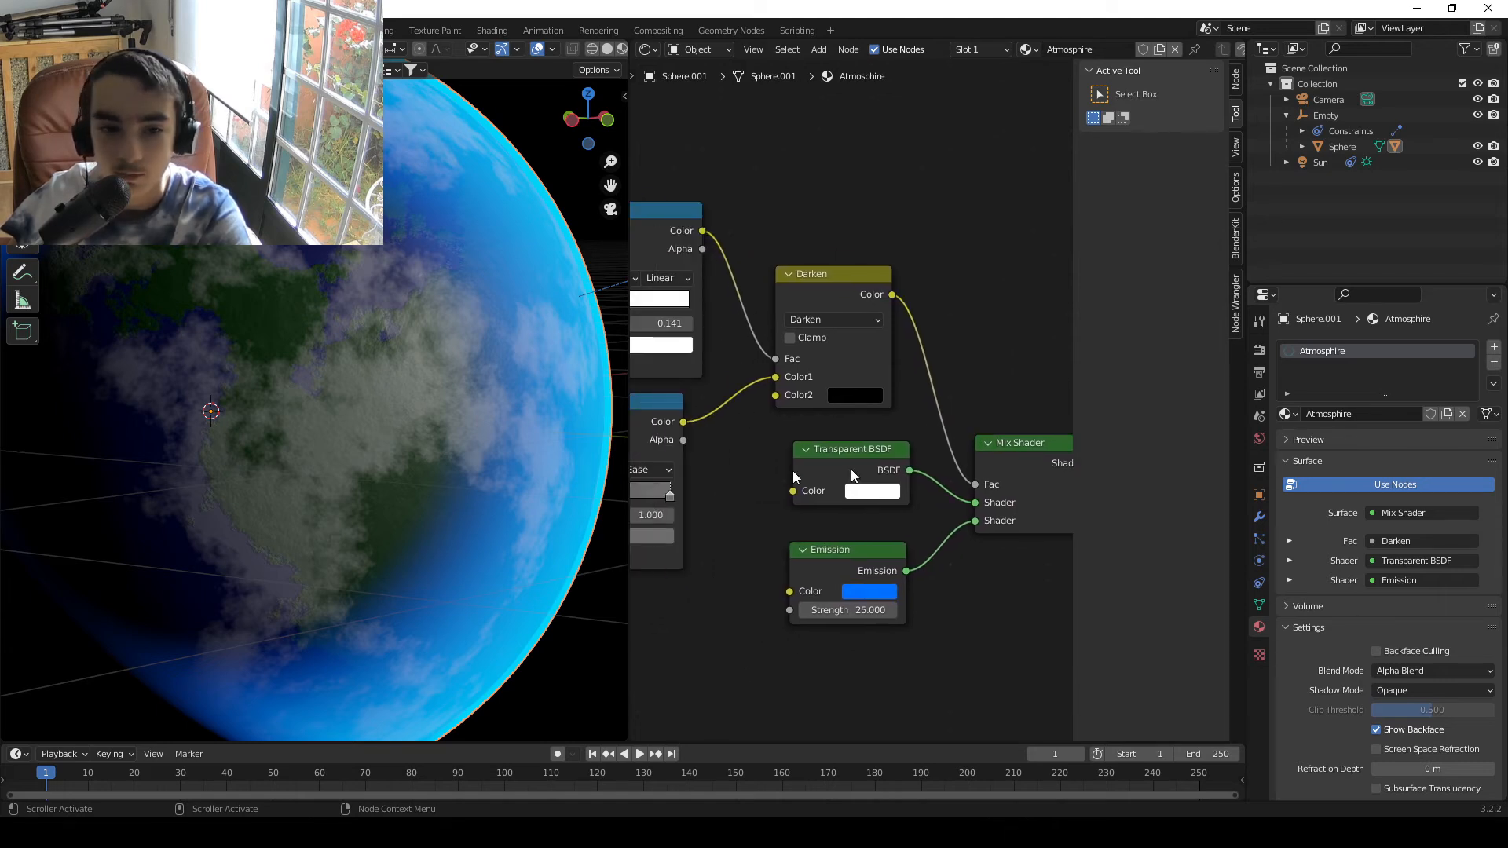
scroll(429, 393, "down", 2)
middle_click_drag(428, 396, 415, 436, "shift")
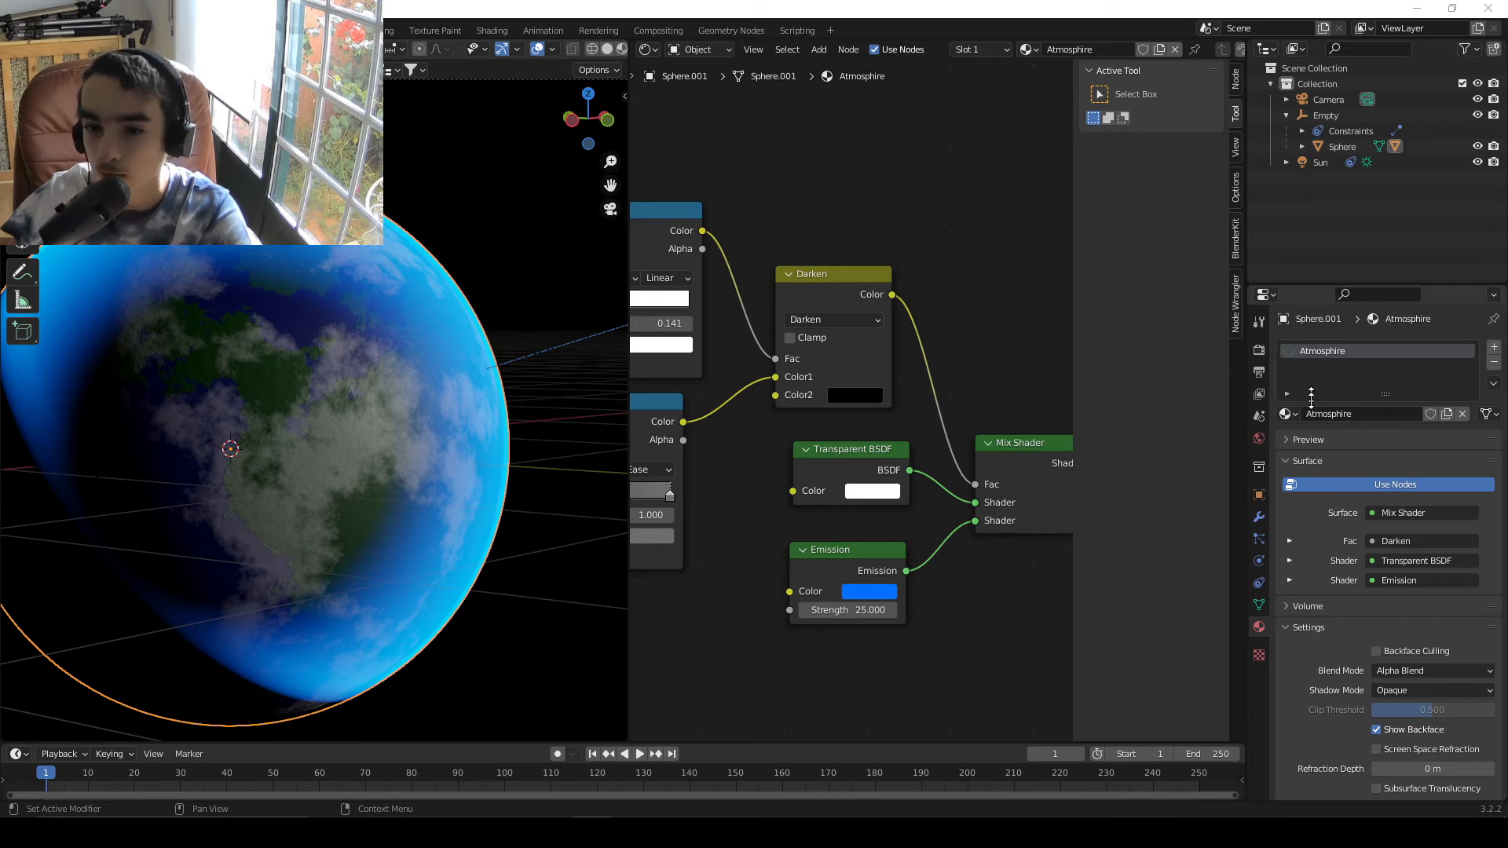
left_click(1260, 355)
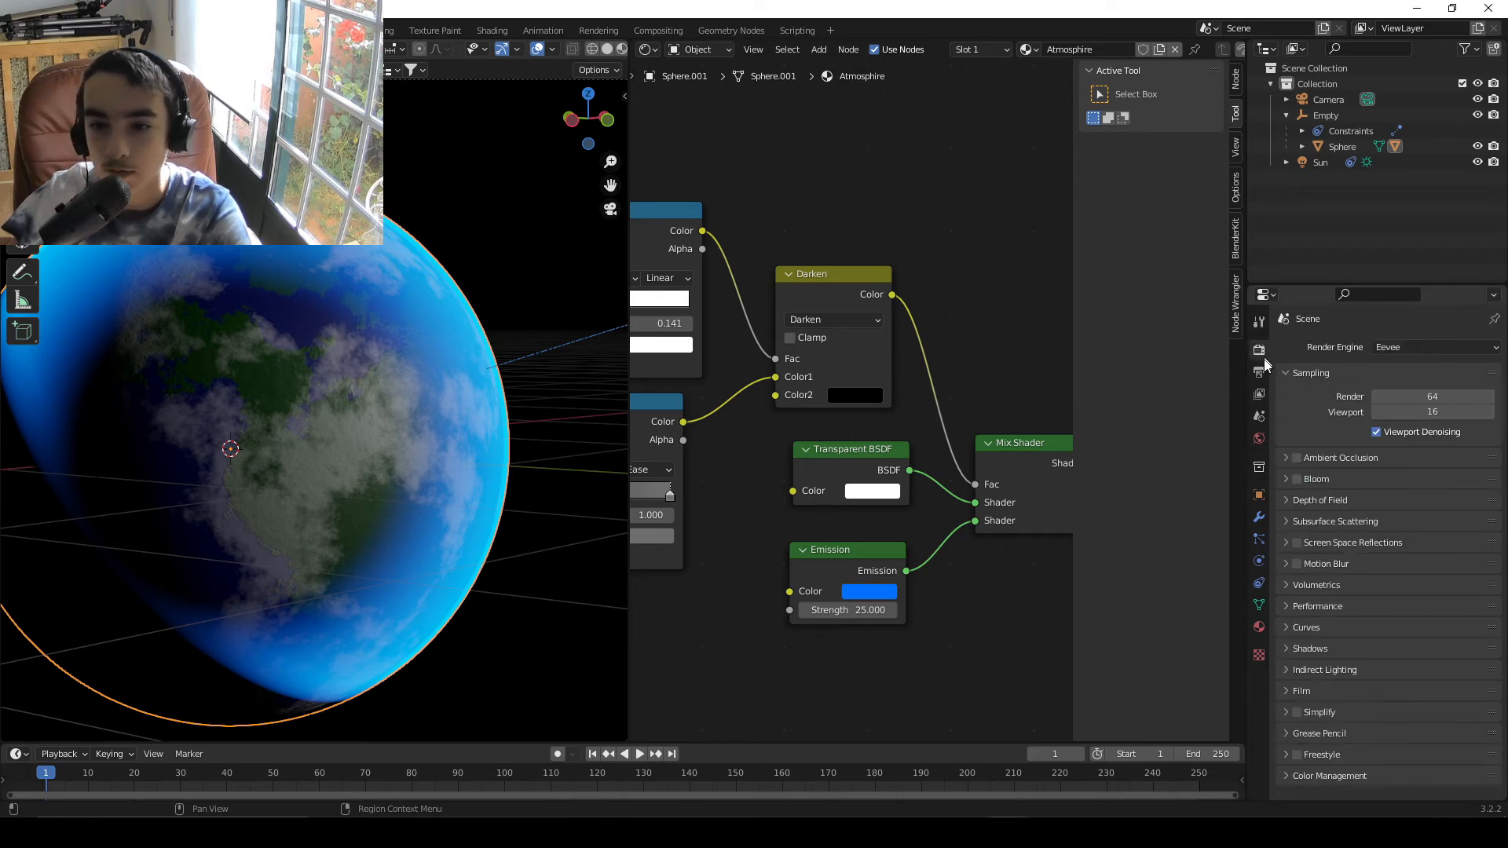
left_click(1298, 478)
scroll(511, 351, "up", 3)
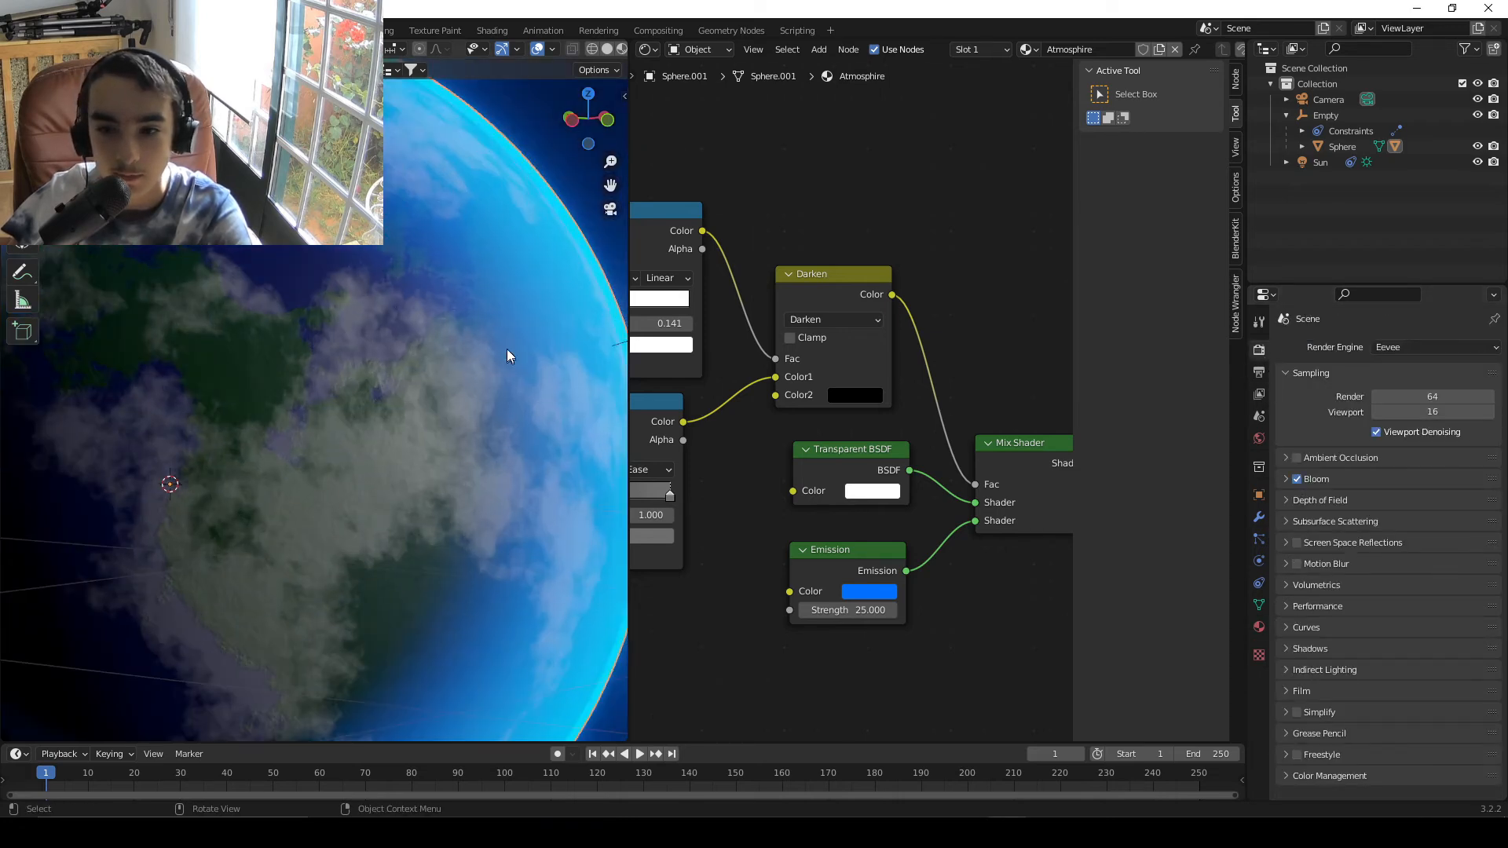
scroll(468, 440, "down", 3)
- Expand the Bloom settings and set the Intensity to 1.000
left_click(1325, 481)
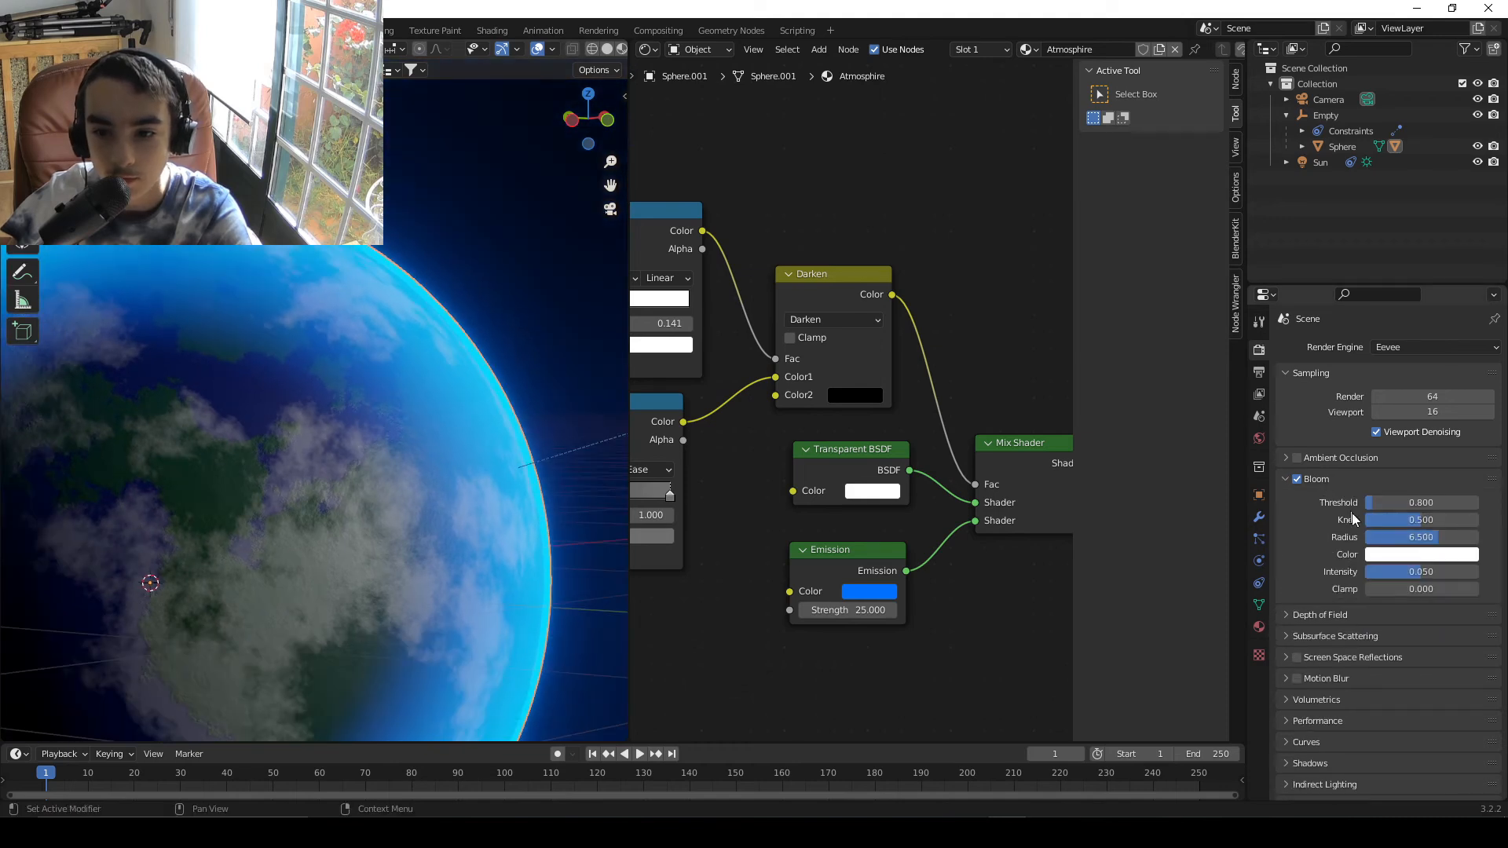
scroll(468, 414, "up", 2)
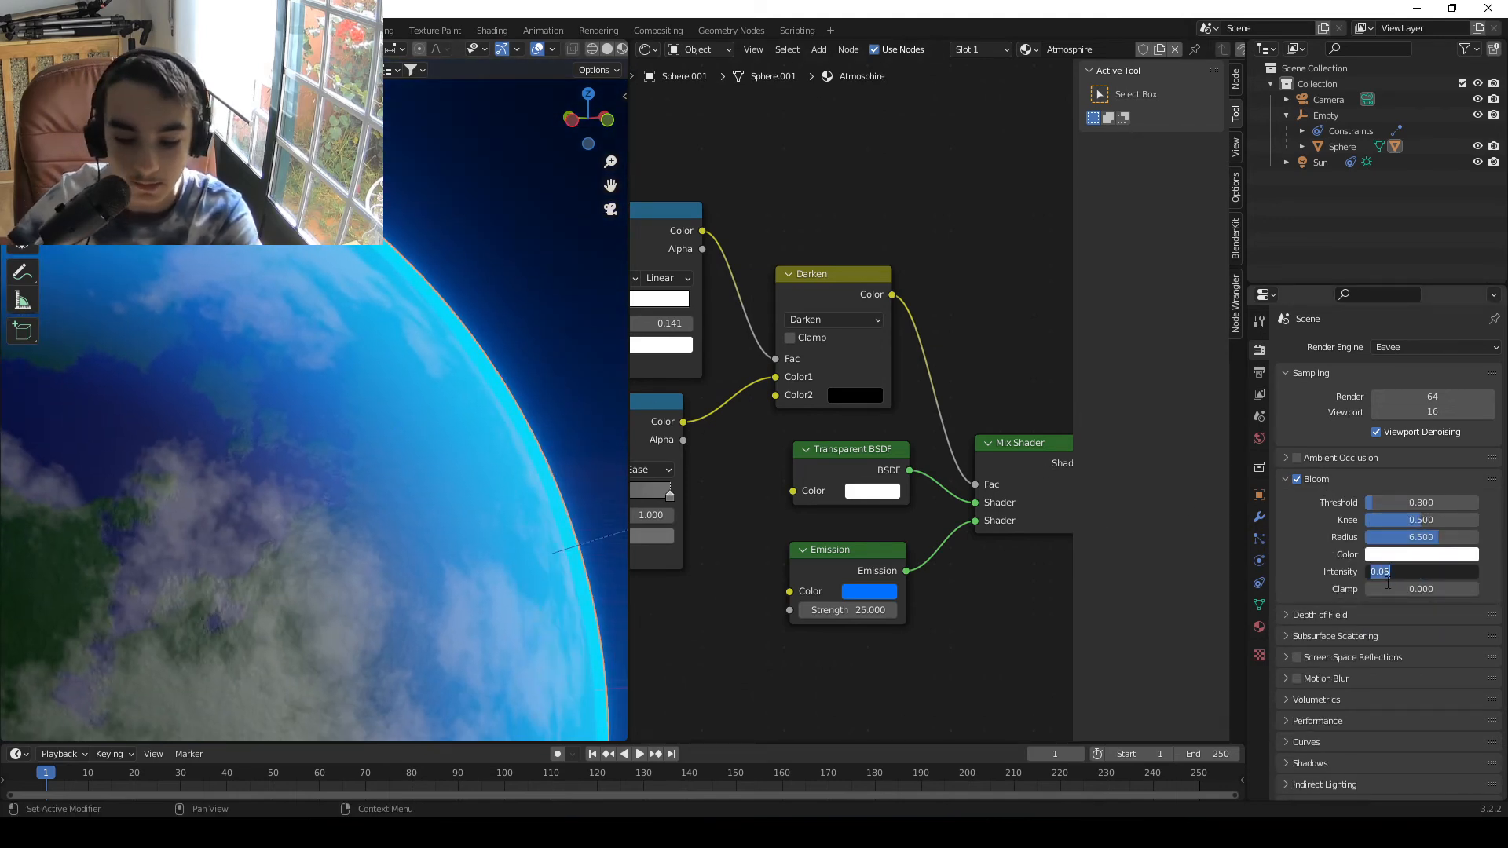
key("Return")
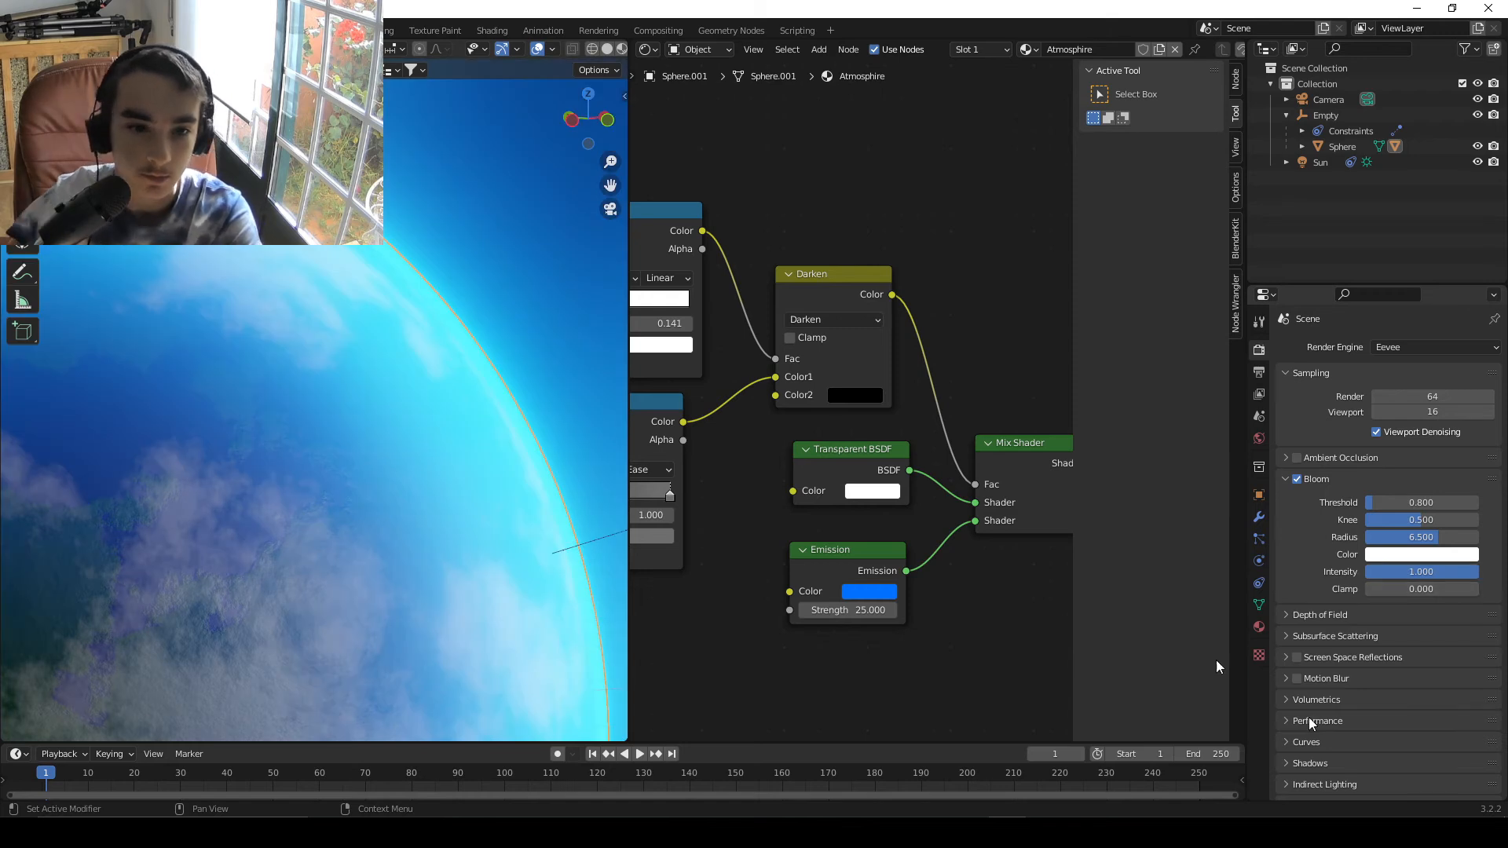
- Check the glow from far and near and reduce the Bloom Radius to about 3.371
scroll(517, 381, "down", 3)
scroll(517, 379, "down", 2)
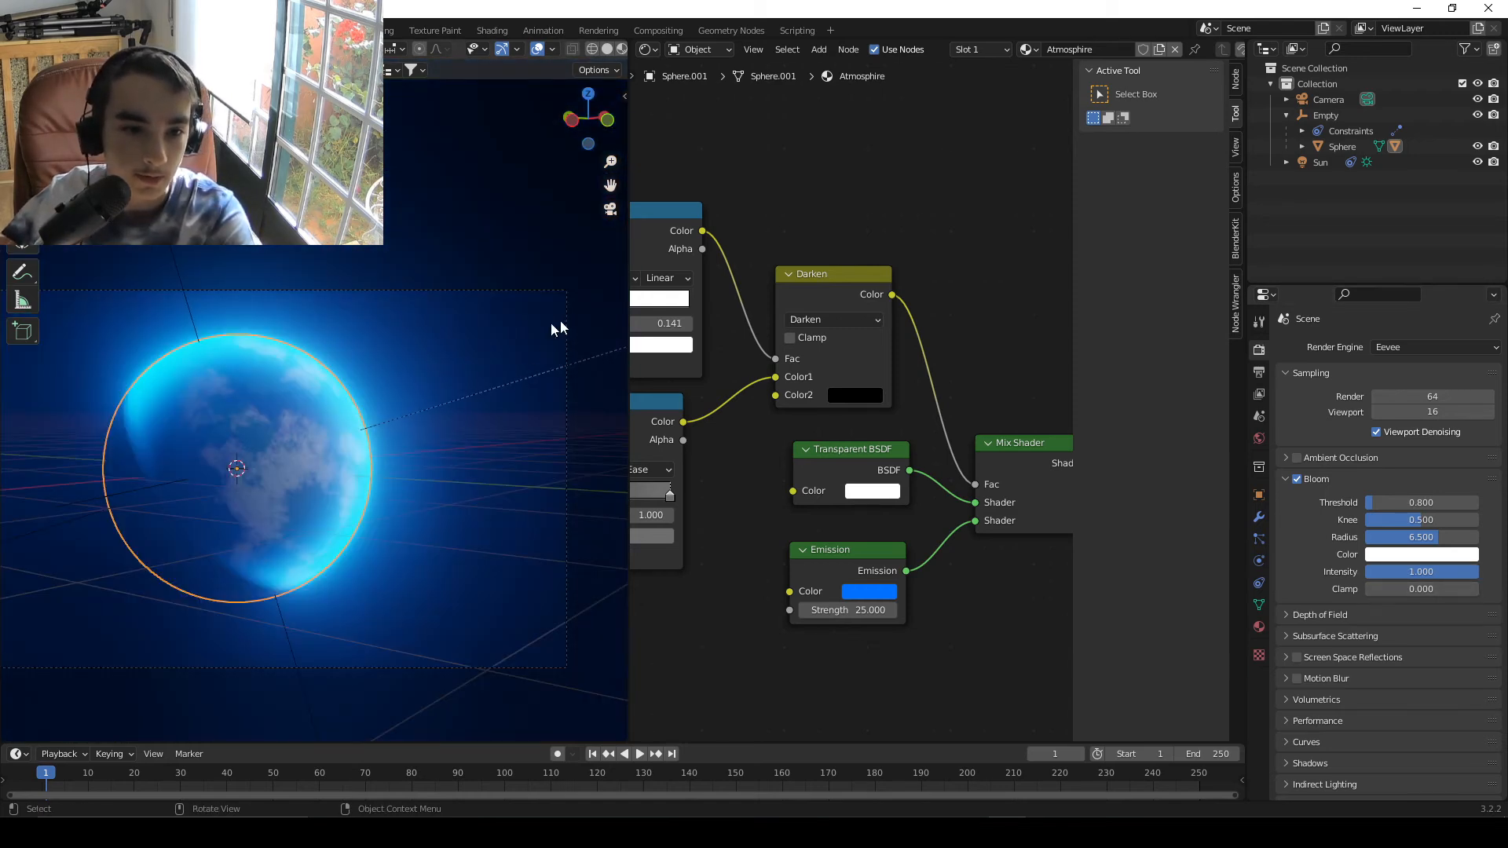
scroll(398, 398, "up", 5)
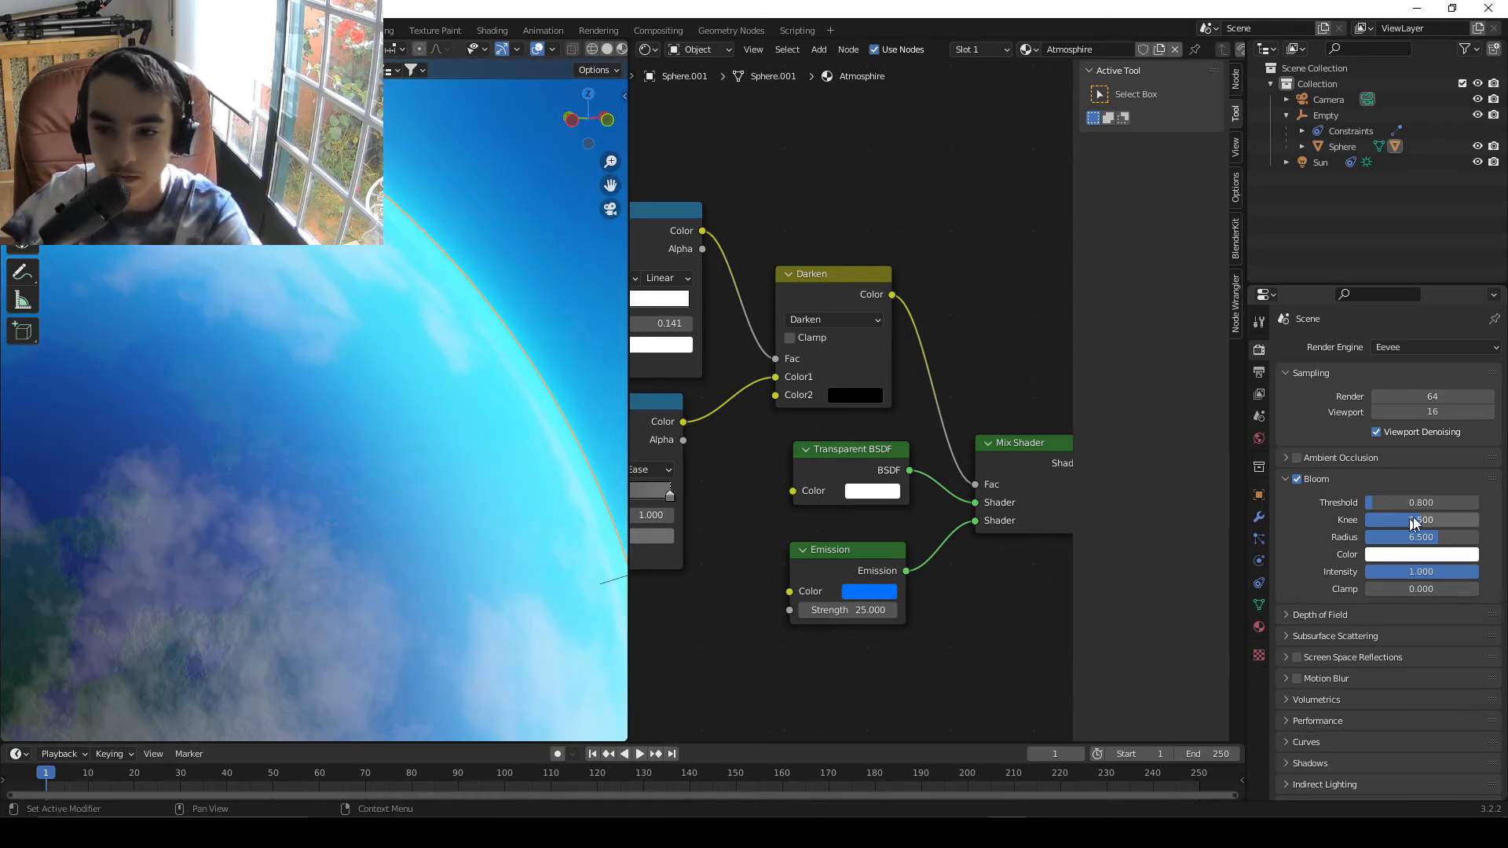
scroll(985, 573, "up", 2)
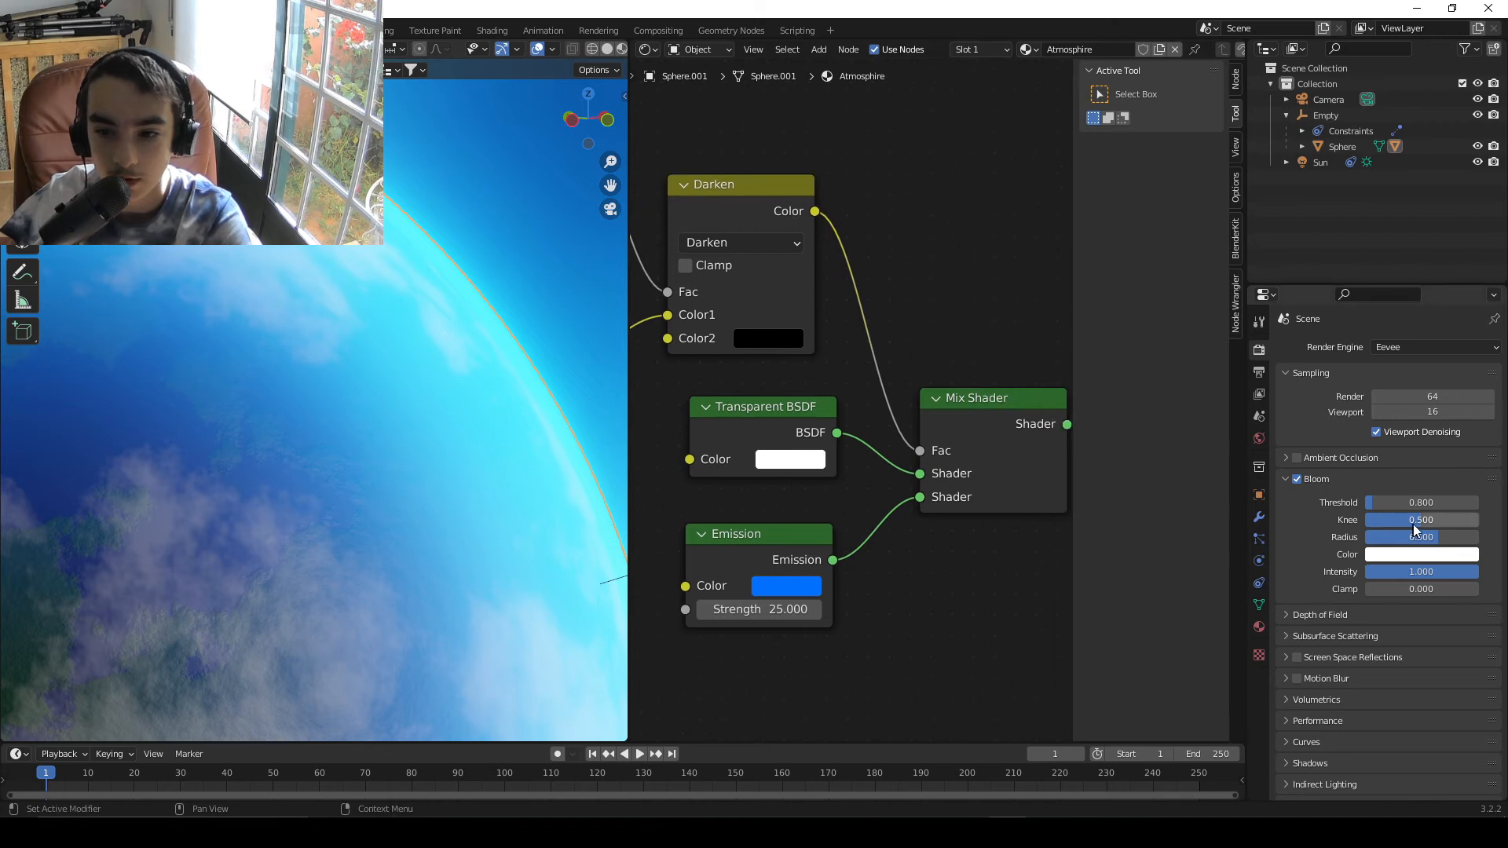
left_click_drag(1426, 538, 1386, 537)
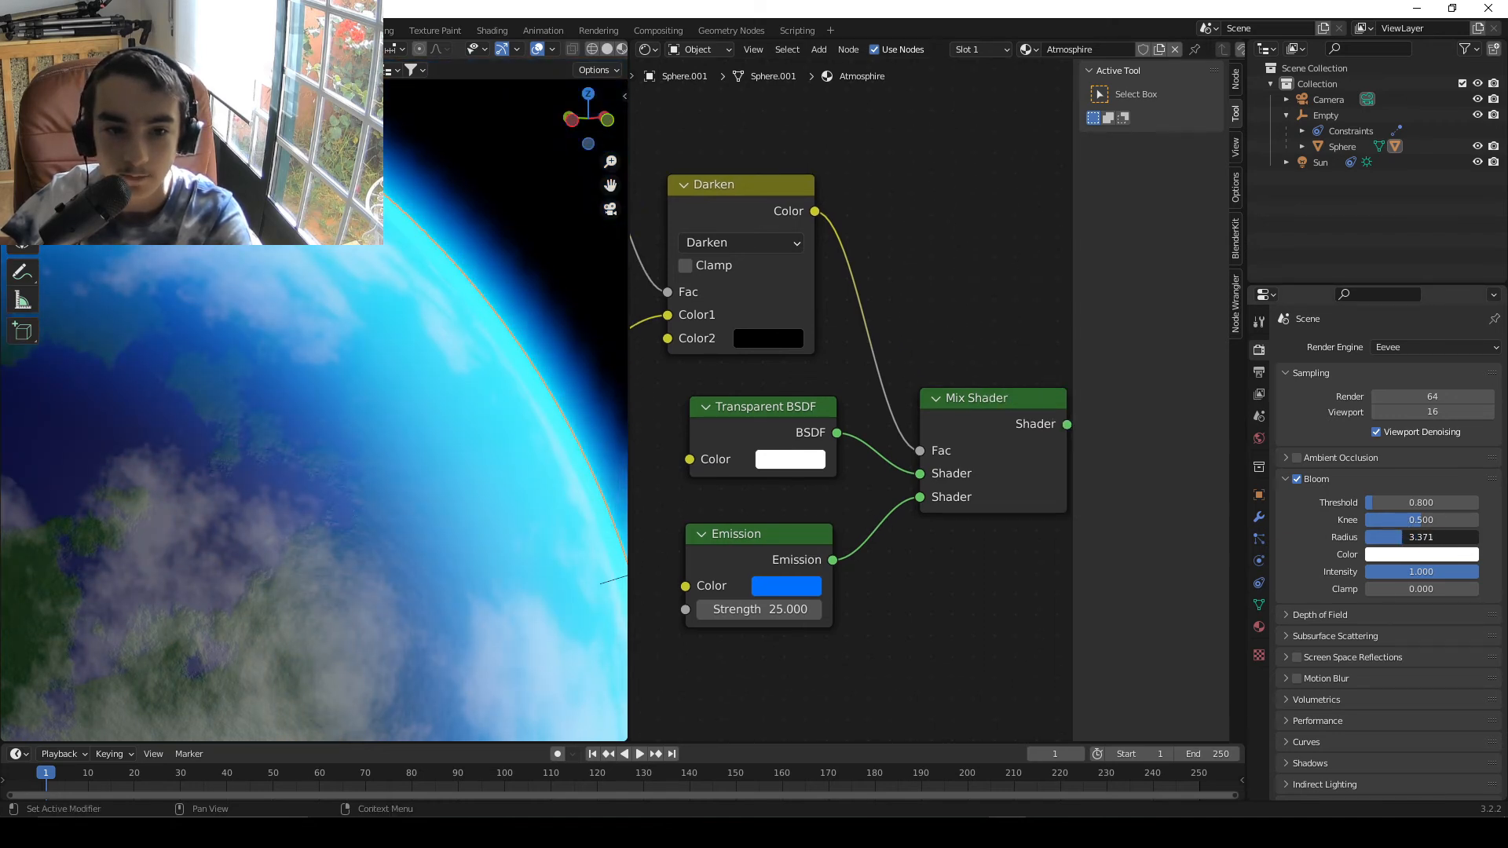
- Inspect the glow along the planet's edge and set the Bloom Intensity to 0.600
scroll(1027, 487, "up", 2)
middle_click_drag(432, 328, 193, 437, "shift")
scroll(471, 466, "up", 2)
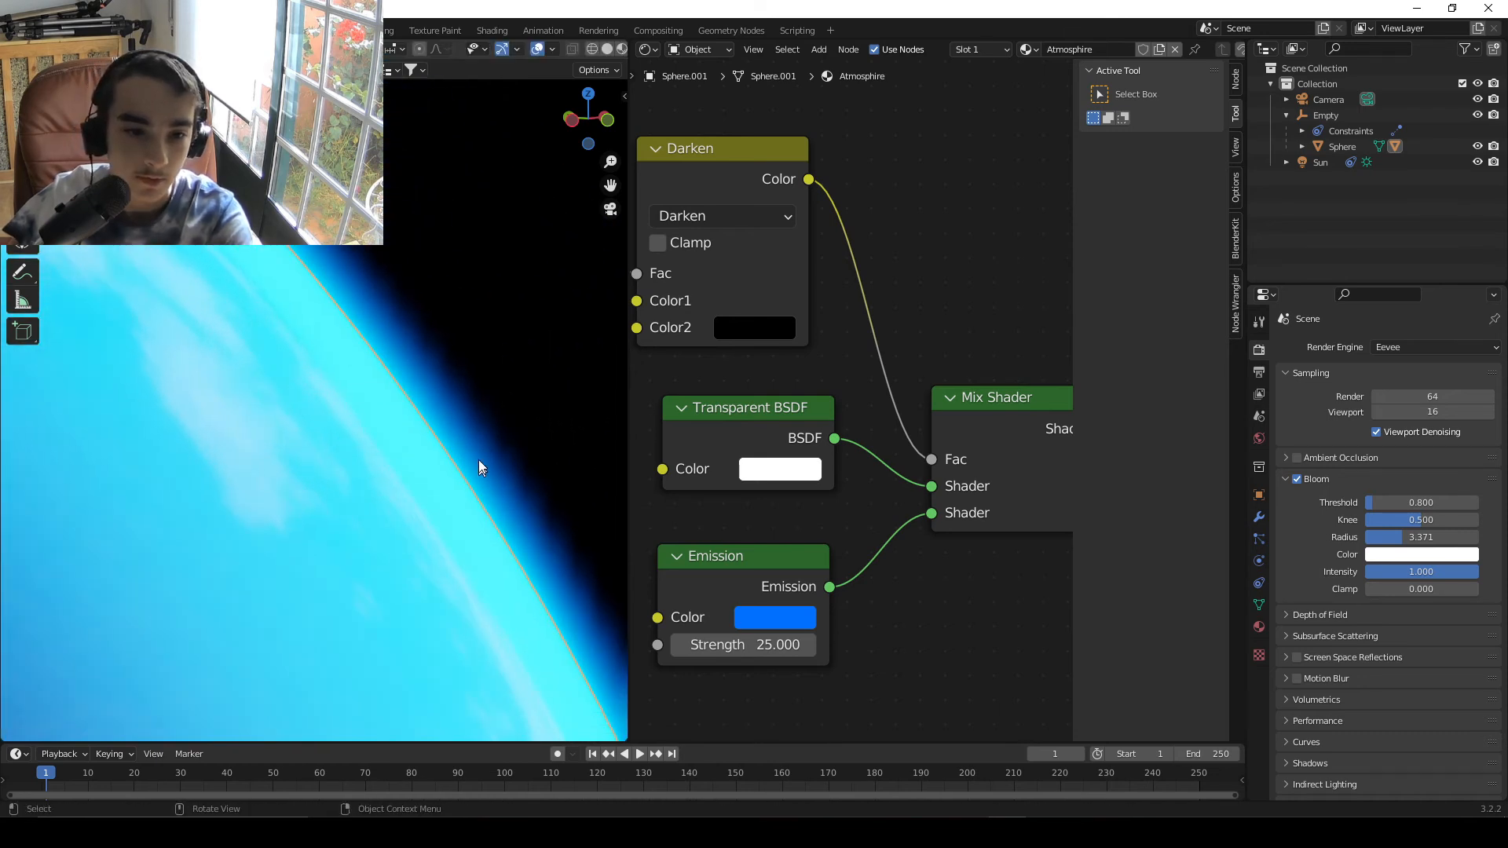
scroll(304, 448, "down", 10)
middle_click_drag(296, 489, 391, 495, "shift")
scroll(390, 432, "up", 5)
middle_click_drag(389, 431, 366, 516, "shift")
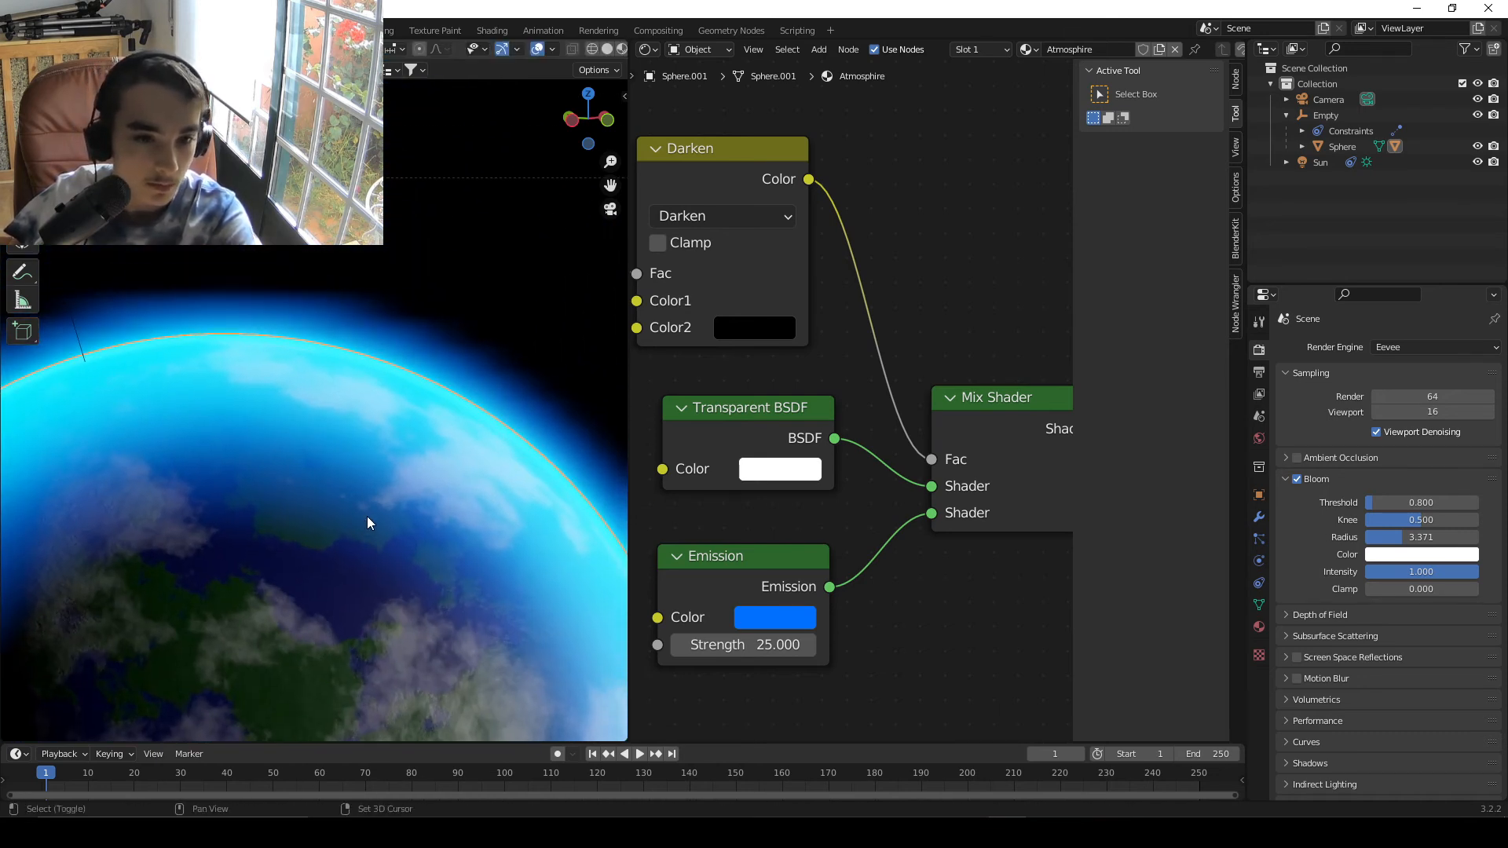
scroll(393, 527, "up", 3)
left_click(1425, 572)
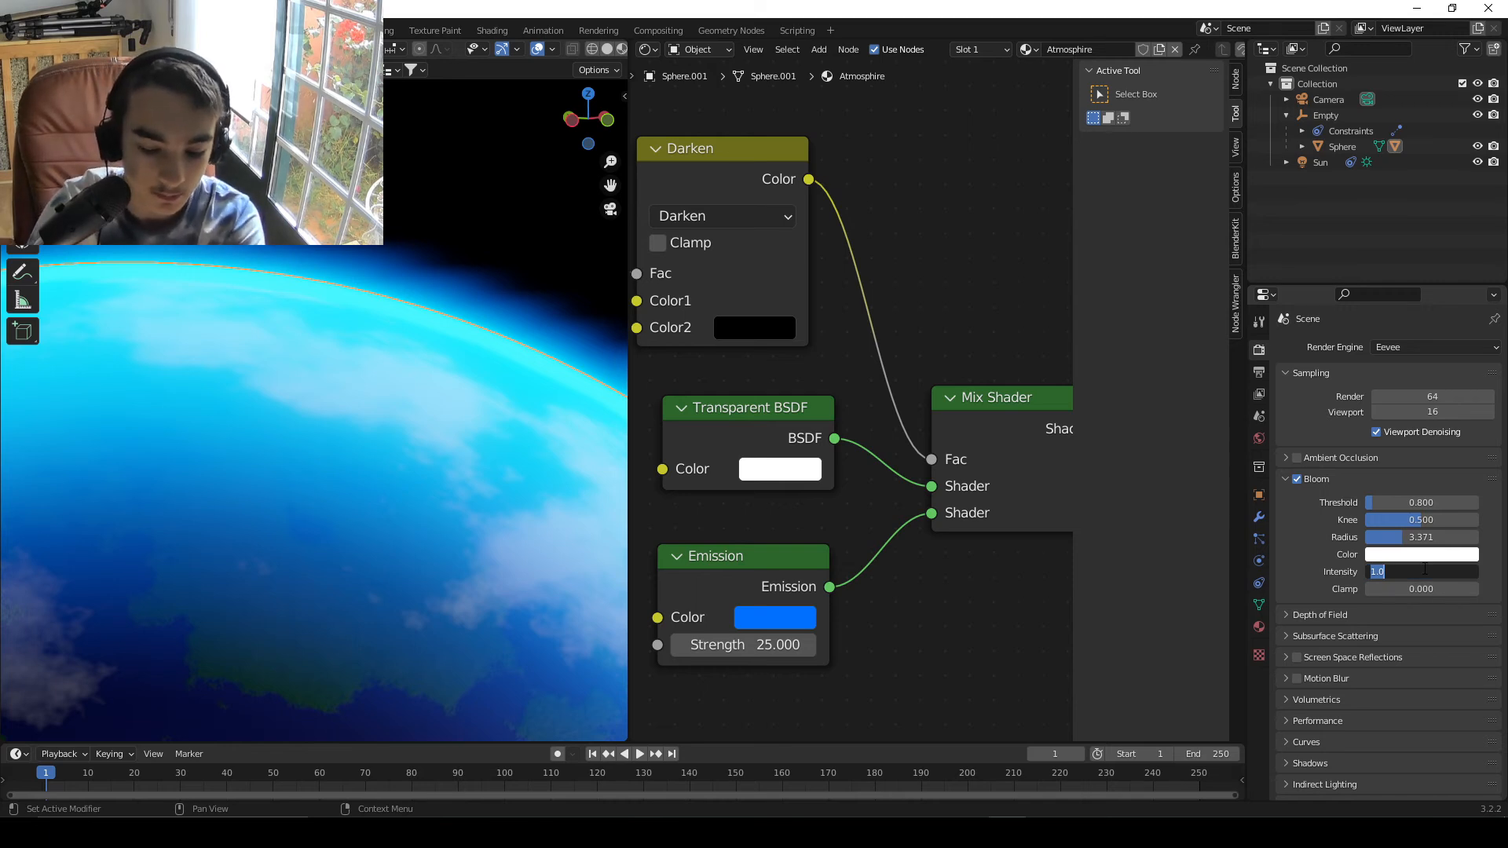
type(".6")
key("Return")
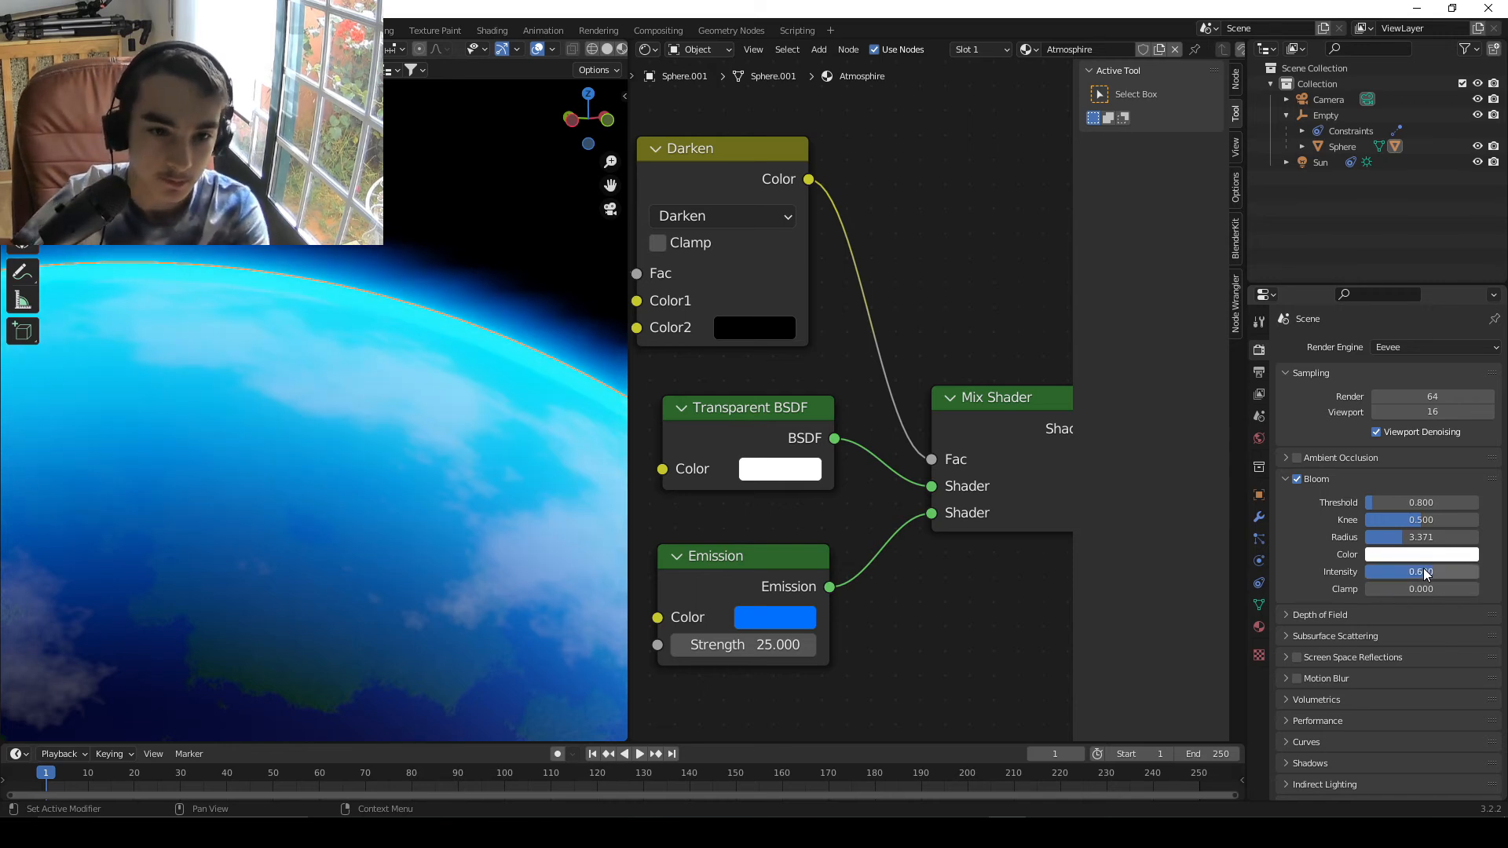
- Lower the Strength of the atmosphere material's Emission node to 13.200
scroll(309, 475, "down", 2)
middle_click_drag(309, 474, 139, 253, "shift")
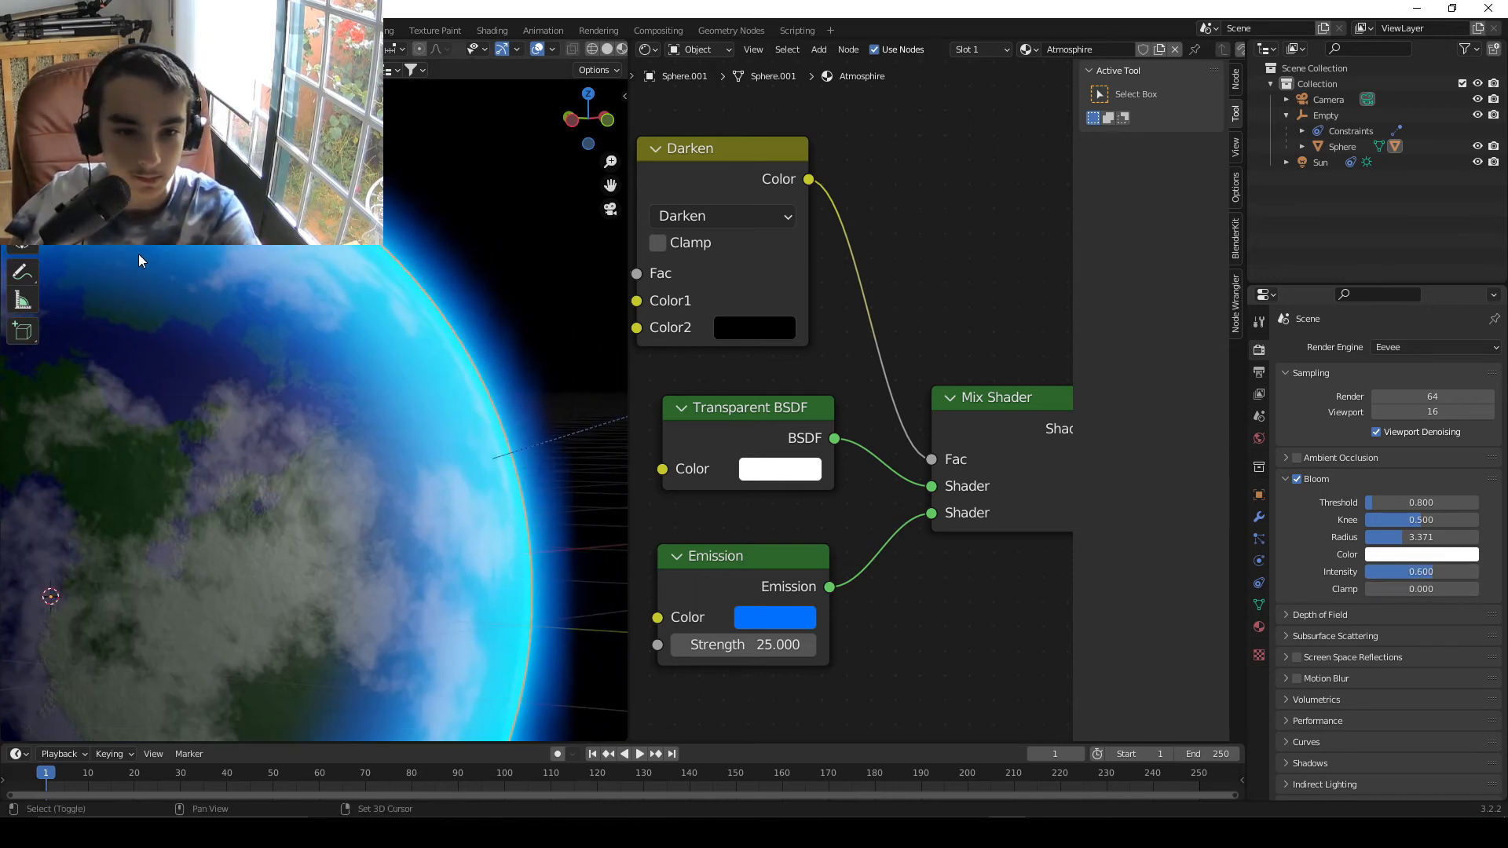
left_click(761, 619)
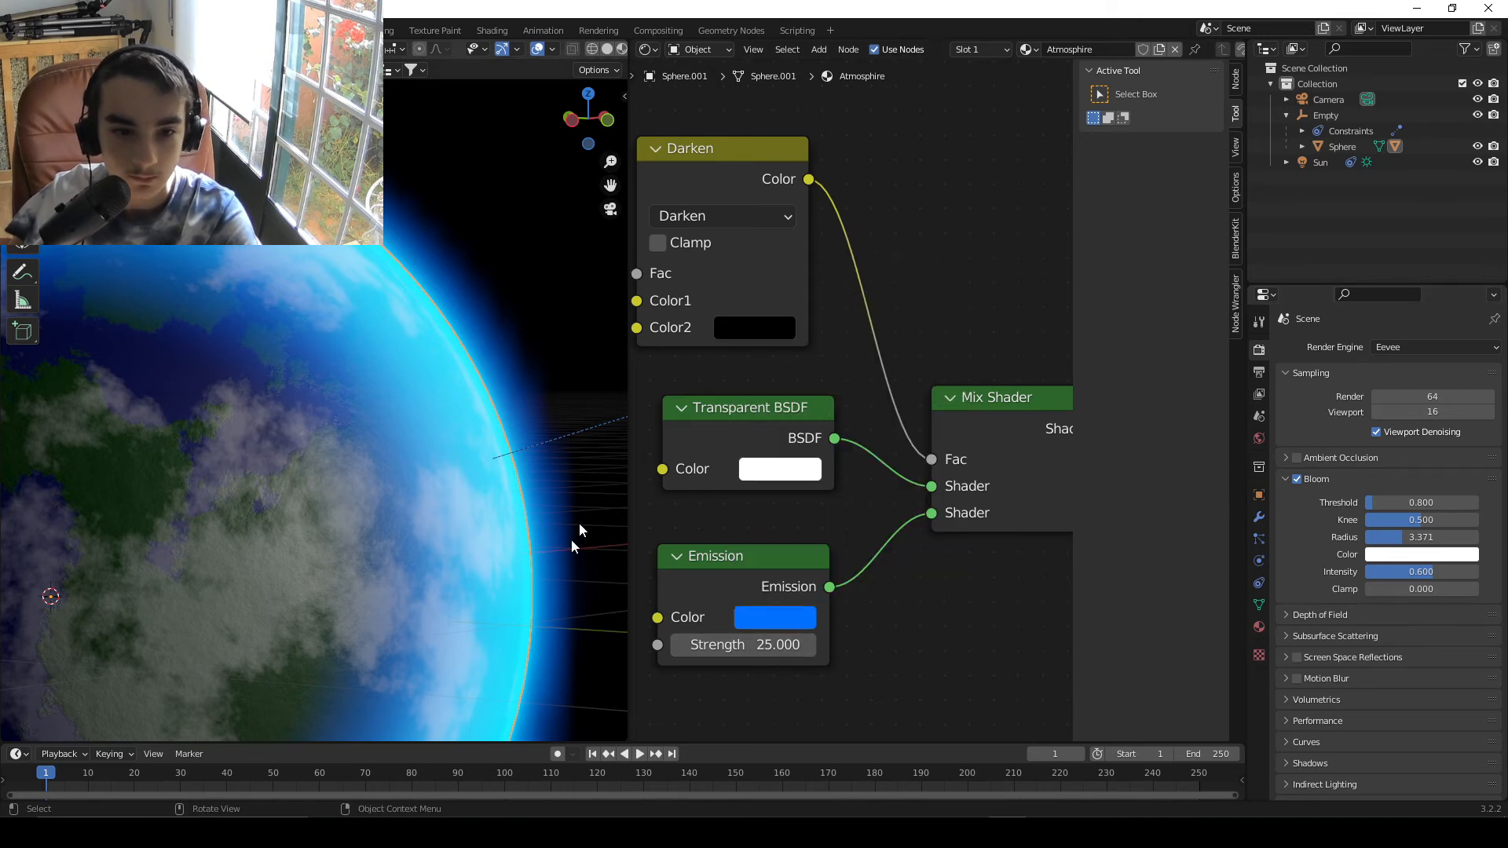
mouse_move(746, 644)
left_mouse_down()
mouse_move(652, 645)
mouse_move(769, 644)
left_mouse_up()
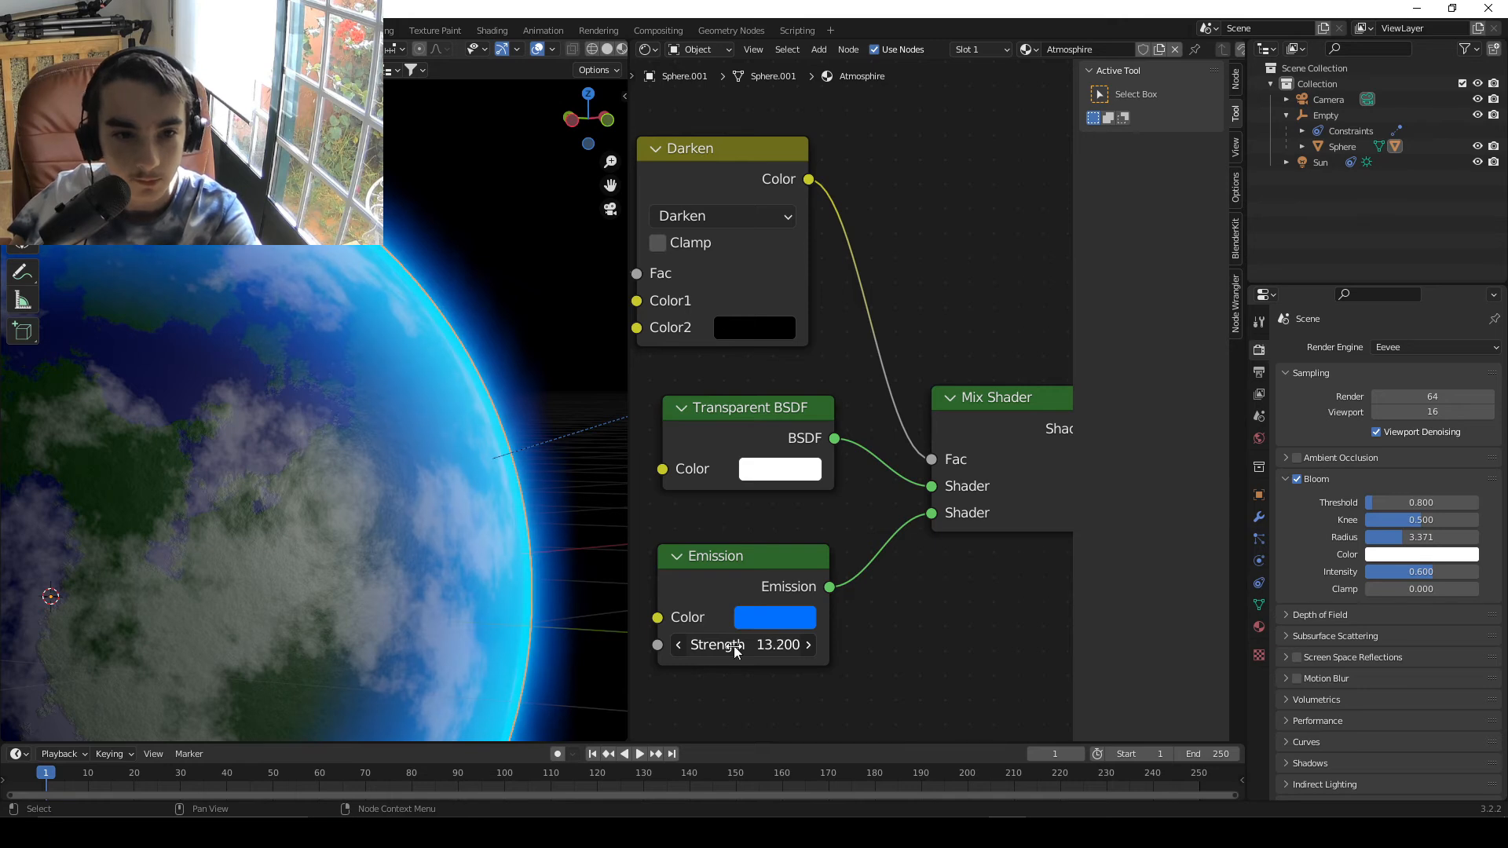
- Tint the Bloom Color pale blue with about hue 0.619, saturation 0.471 and value 1.000
left_click(1450, 555)
left_click_drag(1434, 377, 1404, 395)
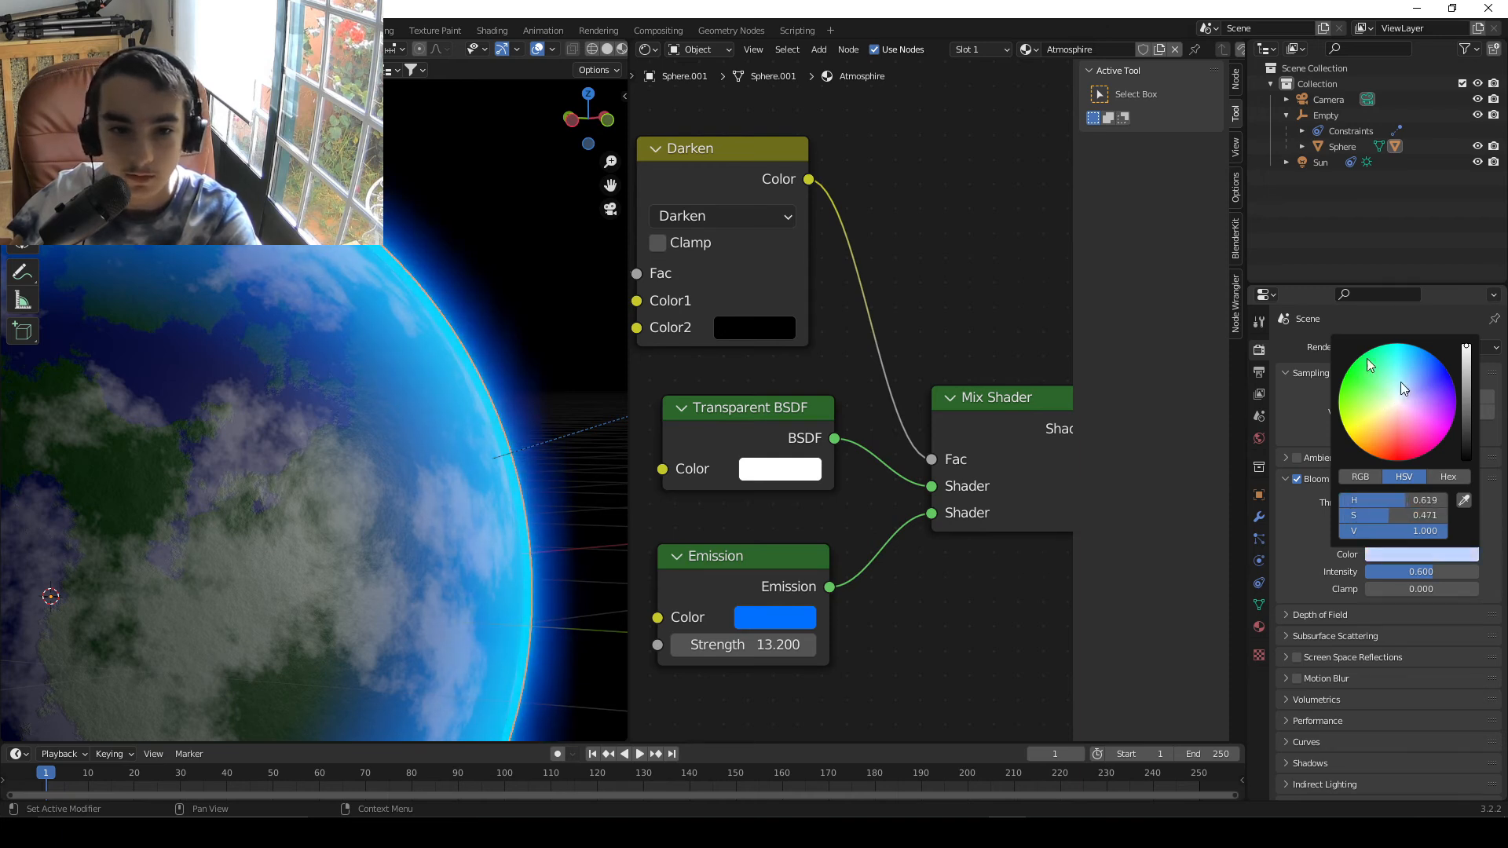
scroll(243, 366, "down", 6)
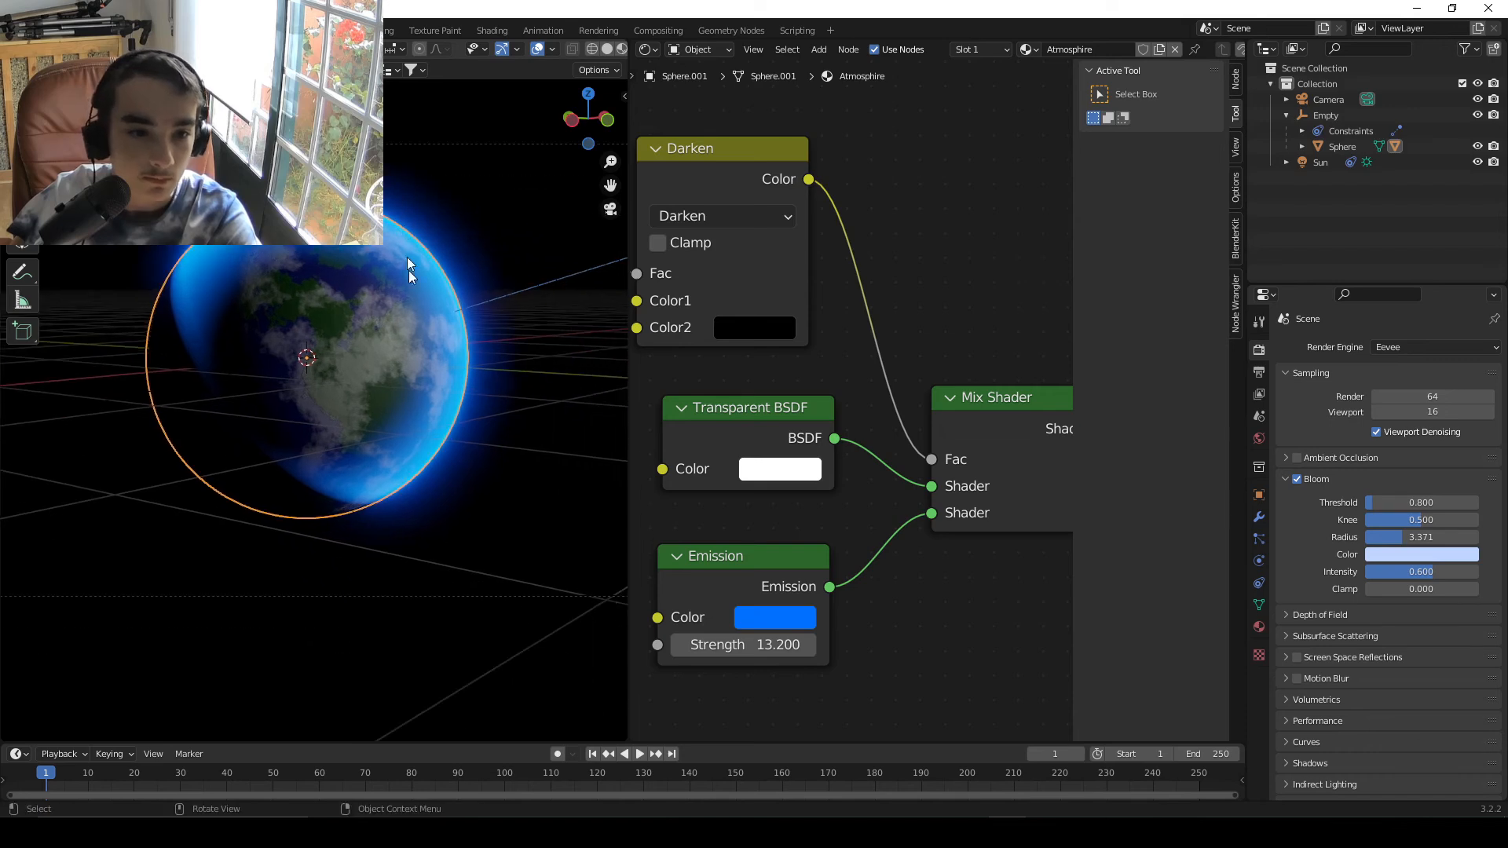
- Move the black stop of the Layer Weight ColorRamp to position 0.000
scroll(407, 257, "up", 3)
middle_click_drag(860, 556, 1029, 578)
scroll(811, 475, "up", 1)
middle_click_drag(811, 476, 811, 430)
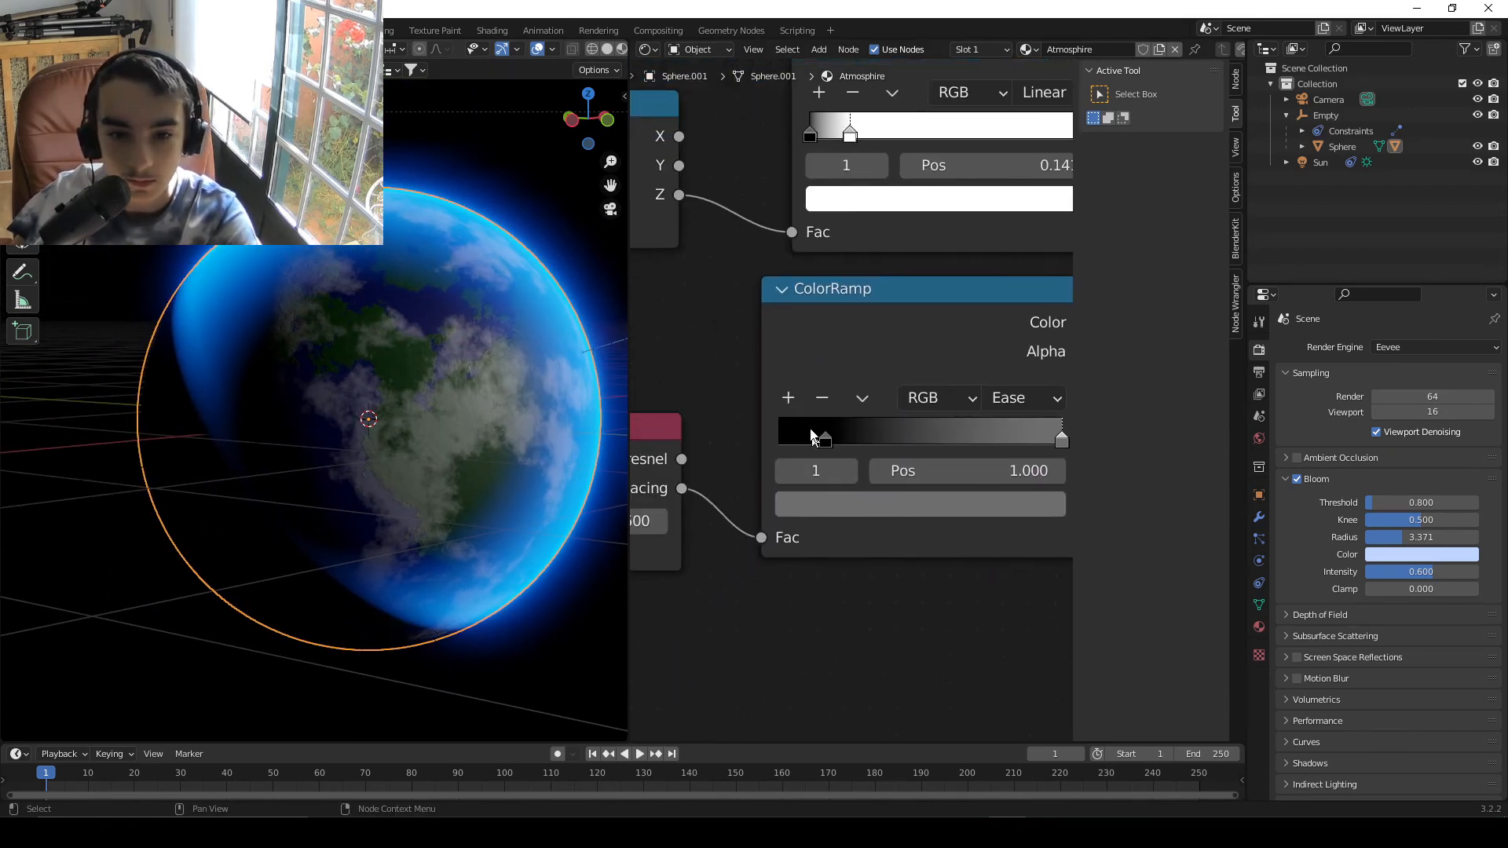
left_click_drag(823, 439, 774, 440)
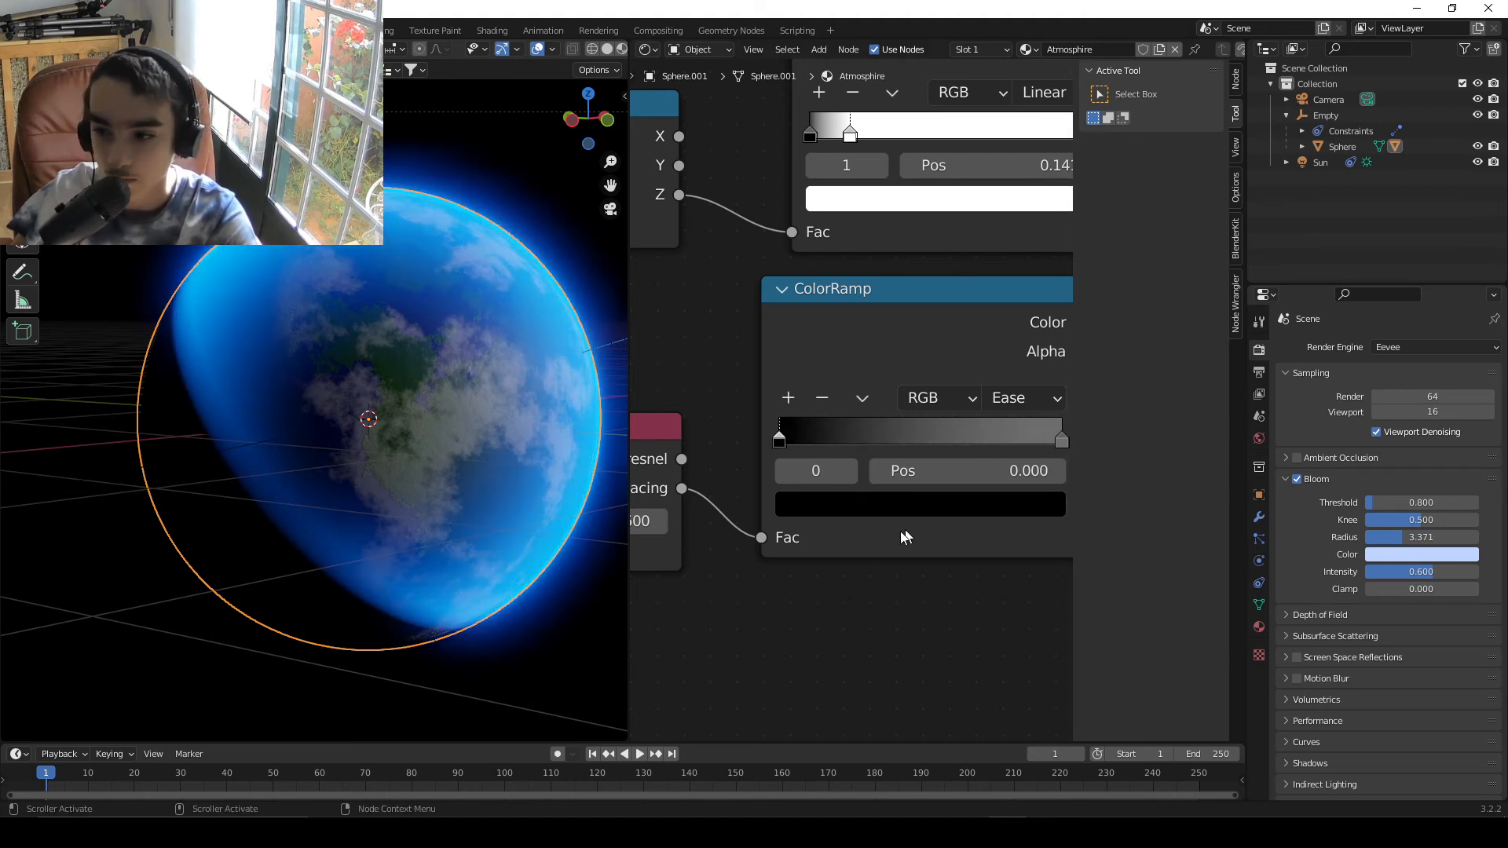
- Place the Layer Weight node lower in the atmosphere node tree and check the planet from far and near
middle_click_drag(861, 514, 1016, 581)
left_click_drag(760, 526, 768, 647)
scroll(737, 521, "down", 1)
scroll(737, 524, "down", 1)
scroll(310, 483, "down", 4)
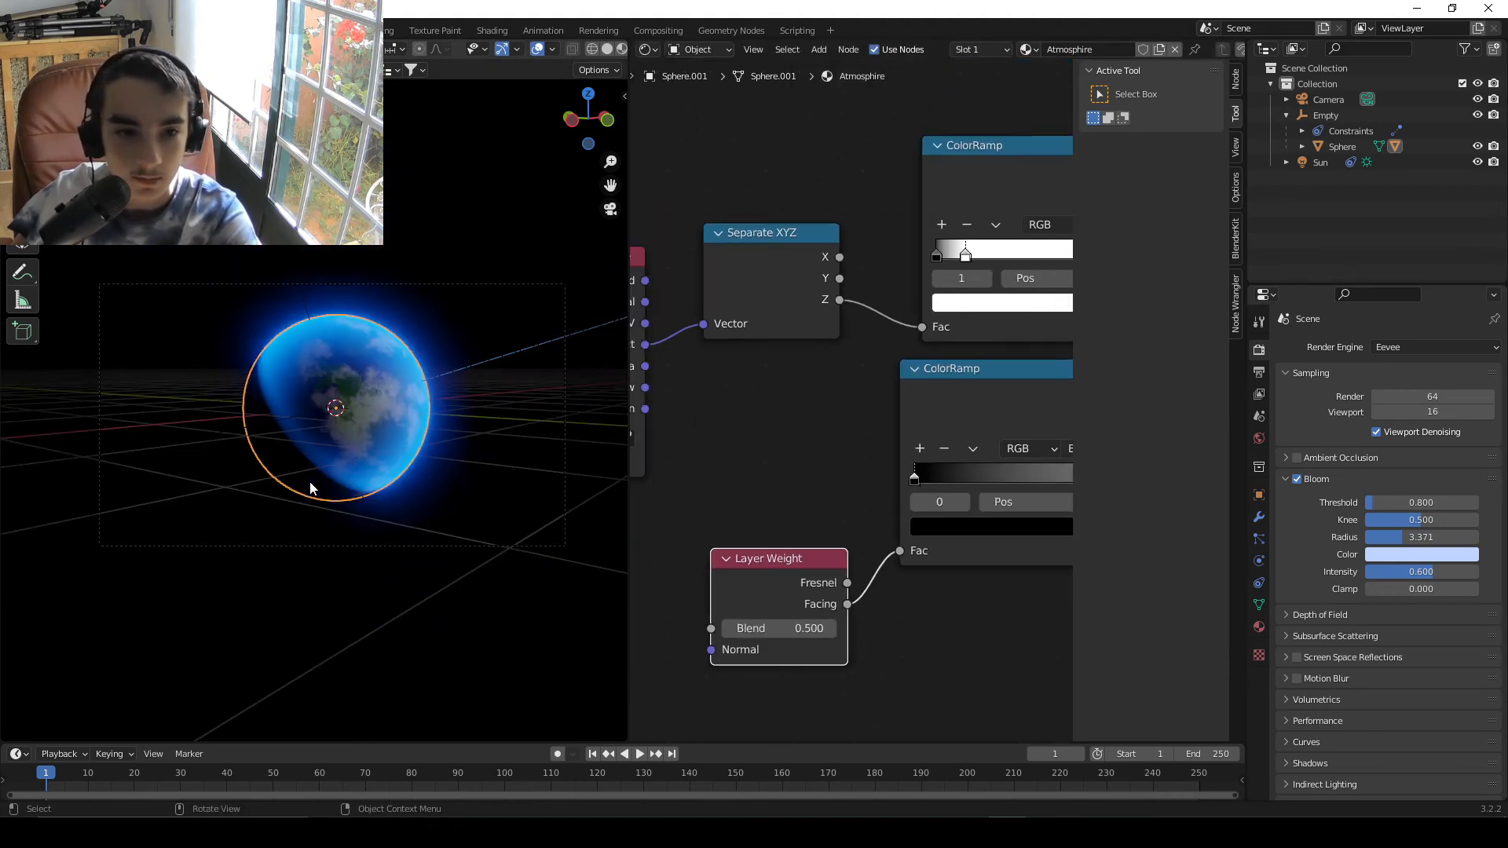
scroll(559, 497, "up", 3)
scroll(809, 481, "up", 3)
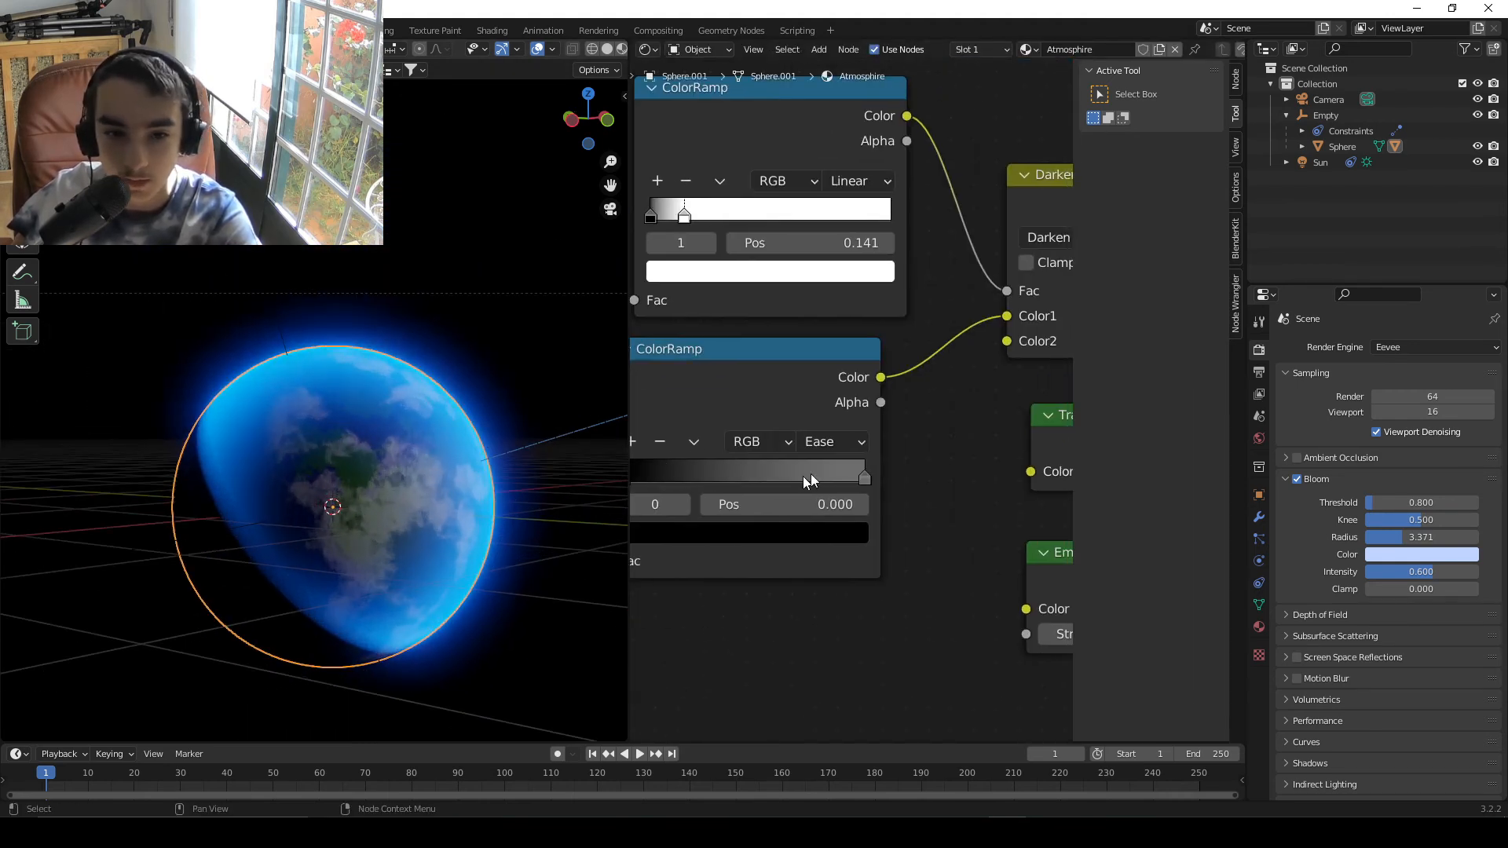
- Select the grey stop of the Layer Weight ColorRamp and brighten its color to a value of 0.212
left_click(837, 542)
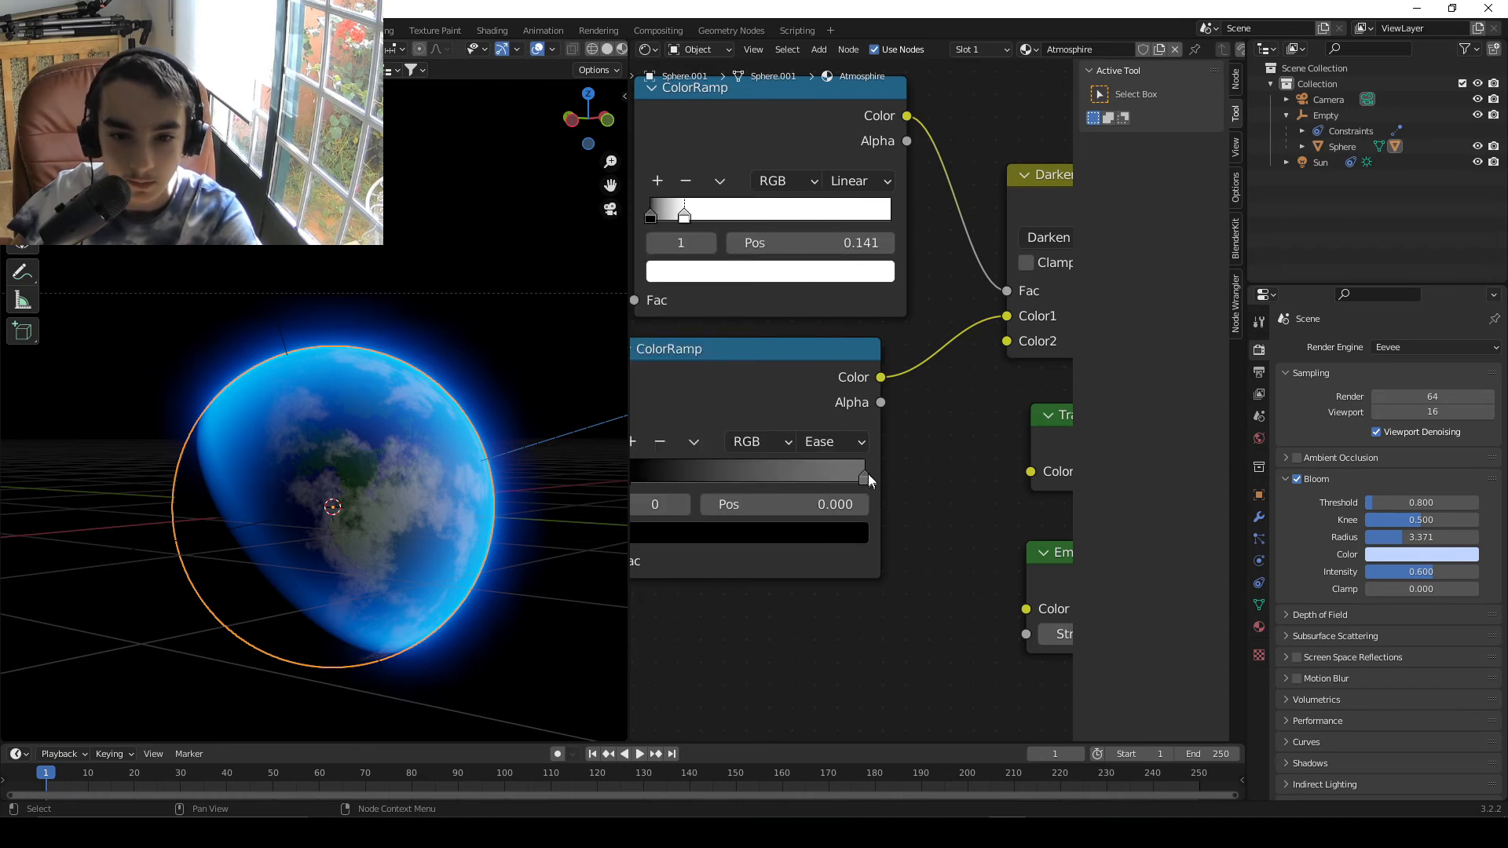
left_click(866, 476)
left_click(845, 542)
mouse_move(817, 291)
left_mouse_down()
mouse_move(816, 207)
mouse_move(817, 302)
mouse_move(817, 284)
left_mouse_up()
- Set the Layer Weight node's Blend to 0.100 and check the thinner atmosphere on the planet
middle_click_drag(794, 353, 662, 187)
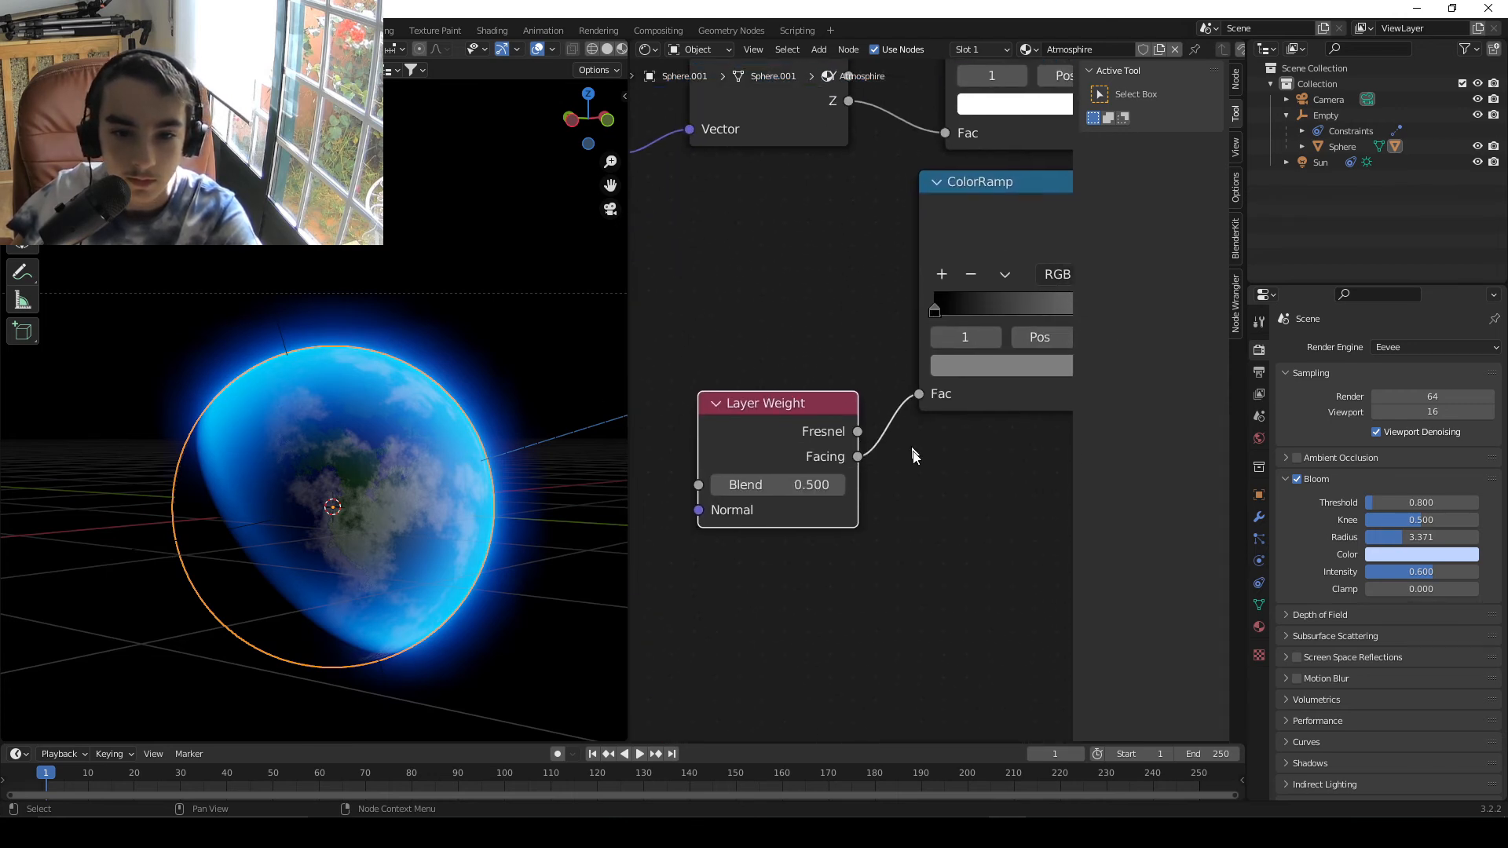
left_click(810, 486)
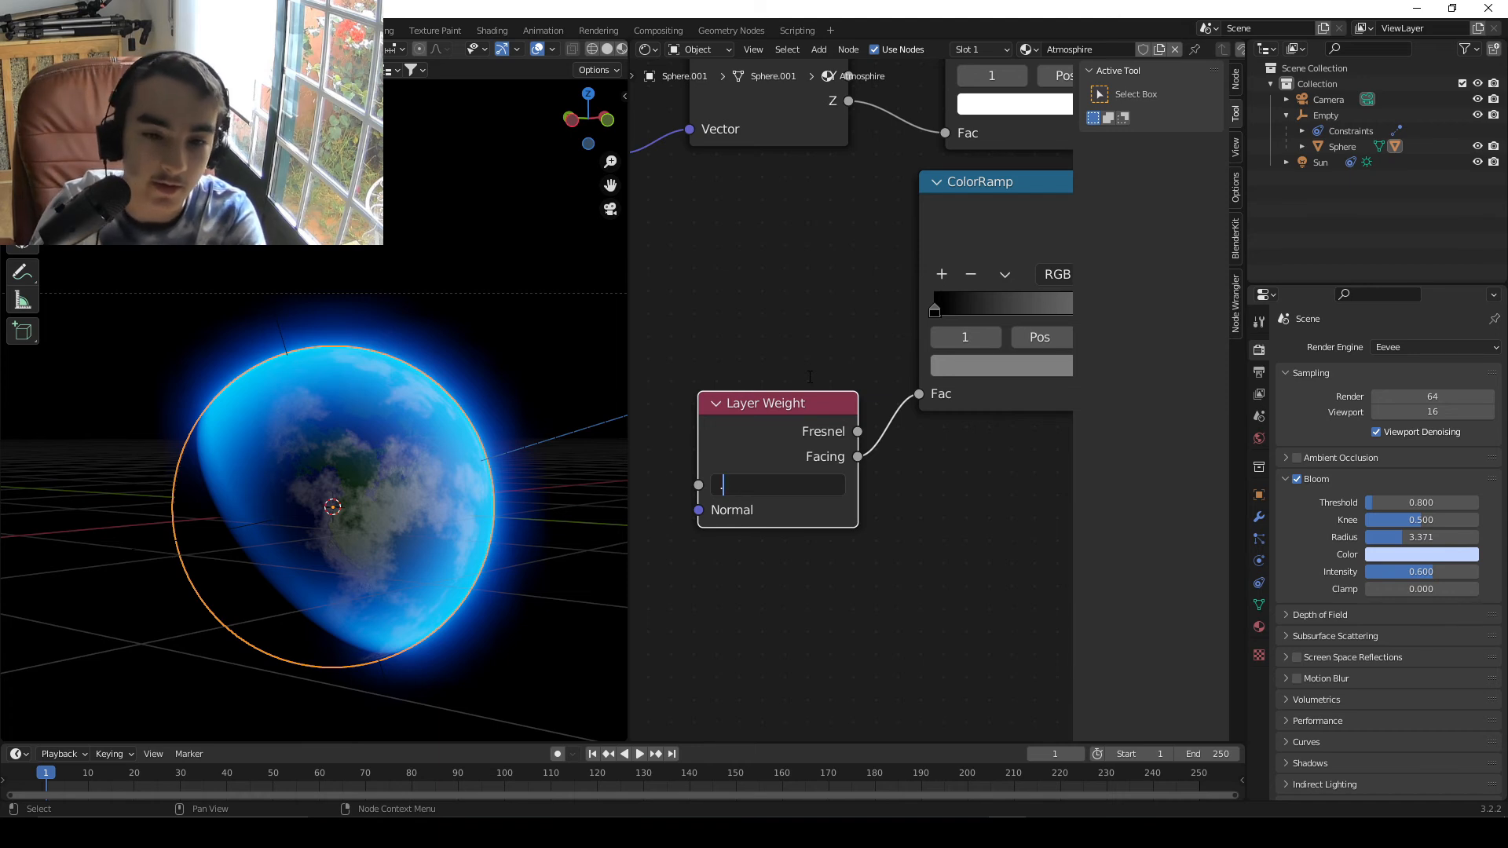
key("Return")
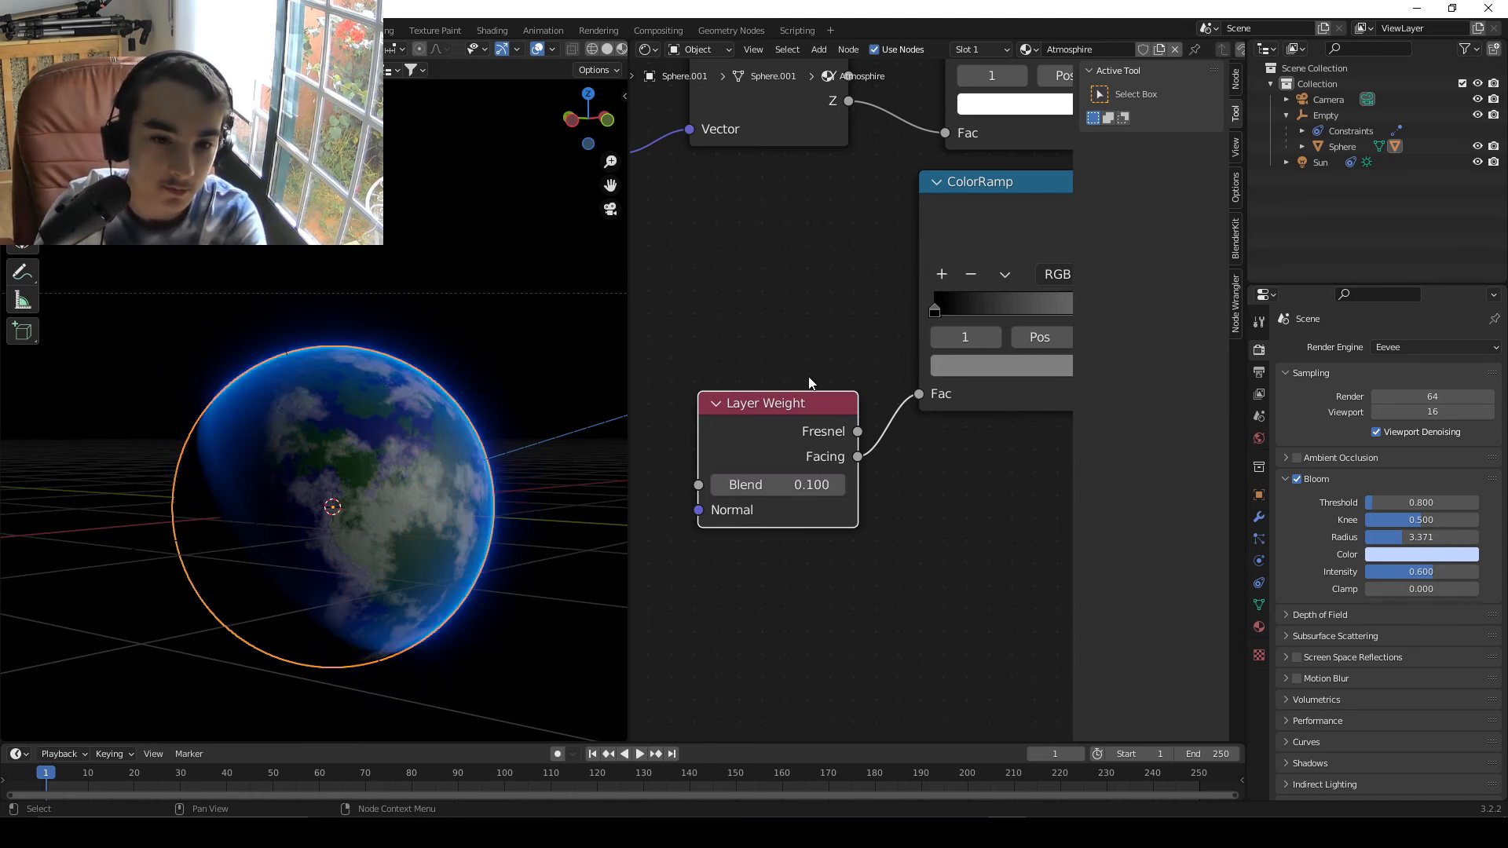
scroll(407, 431, "up", 4)
scroll(814, 364, "down", 4)
- Brighten the Layer Weight ColorRamp's end stop at position 1.000 to a light grey
middle_click_drag(815, 363, 654, 415)
scroll(763, 414, "up", 1)
scroll(853, 404, "up", 1)
left_click(924, 446)
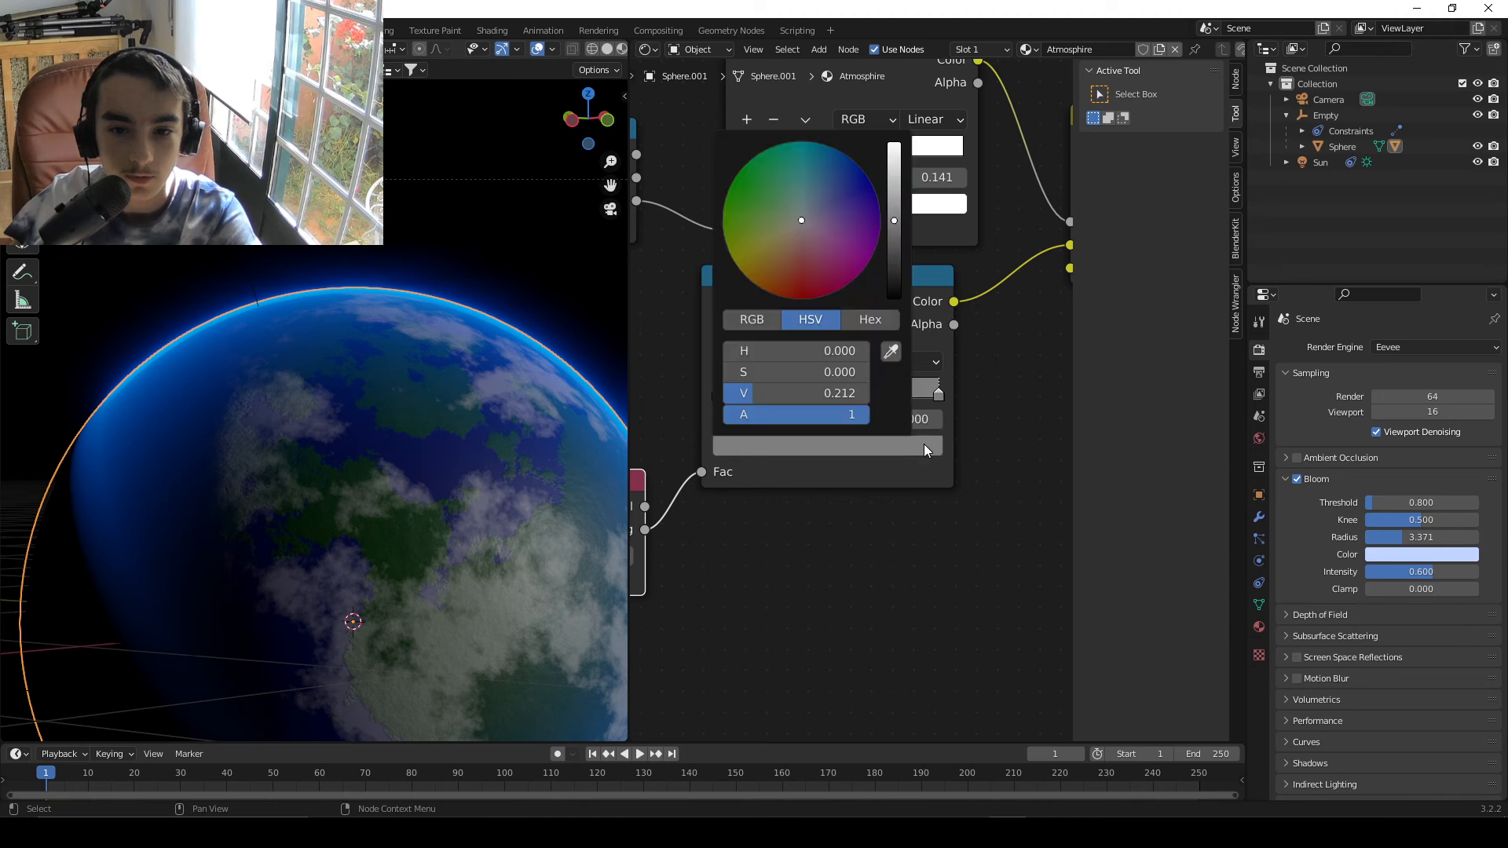
mouse_move(899, 212)
left_mouse_down()
mouse_move(895, 146)
mouse_move(893, 206)
left_mouse_up()
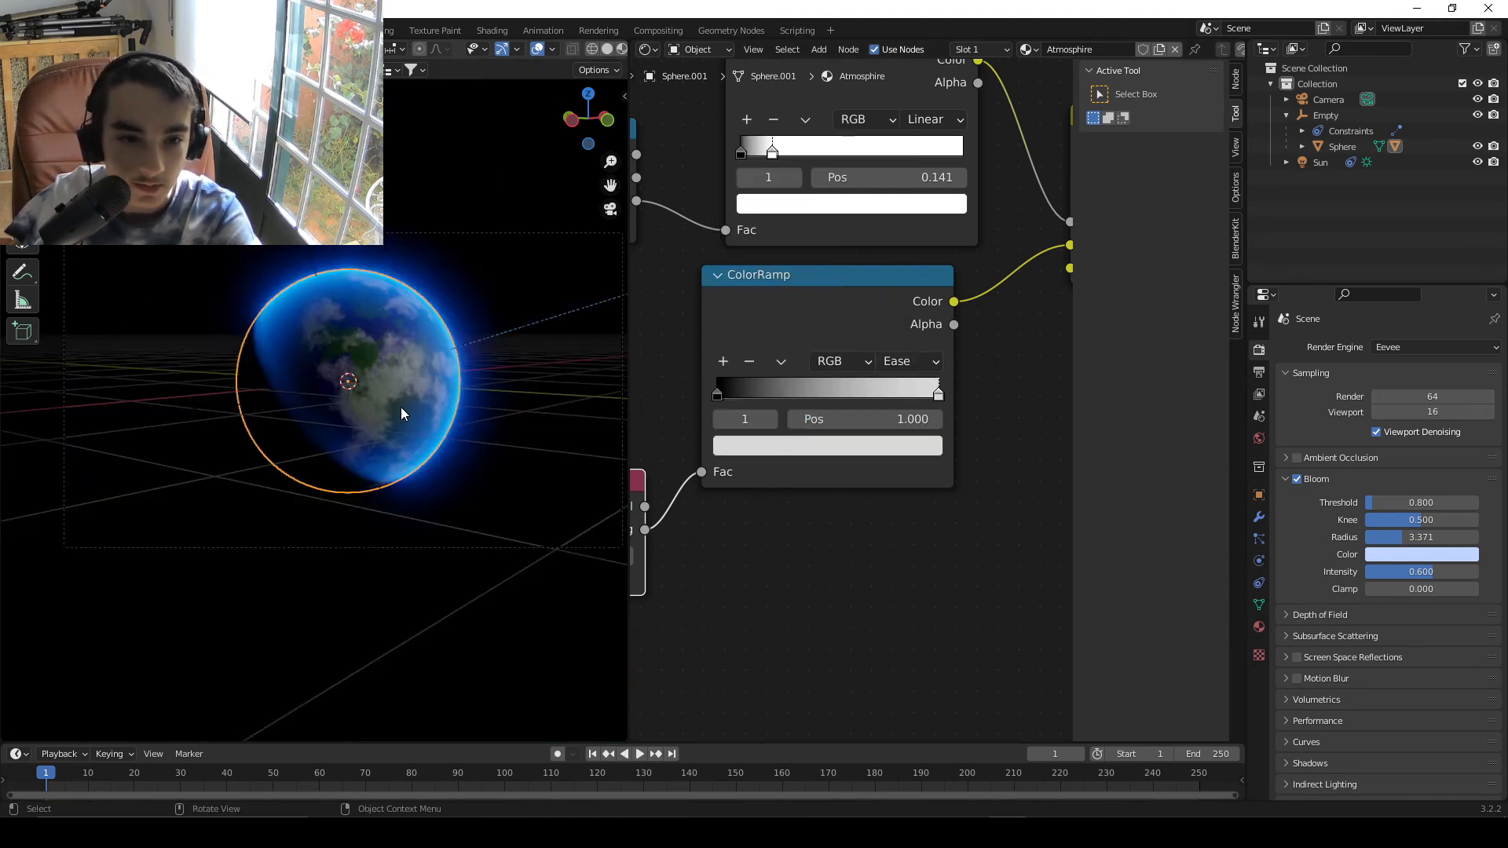
- Inspect the atmosphere's edge up close and scale the atmosphere sphere down slightly, by a factor of about 0.994
scroll(400, 377, "up", 7)
middle_click_drag(399, 346, 306, 557, "shift")
scroll(492, 495, "up", 2)
scroll(496, 480, "down", 3)
scroll(424, 359, "up", 3)
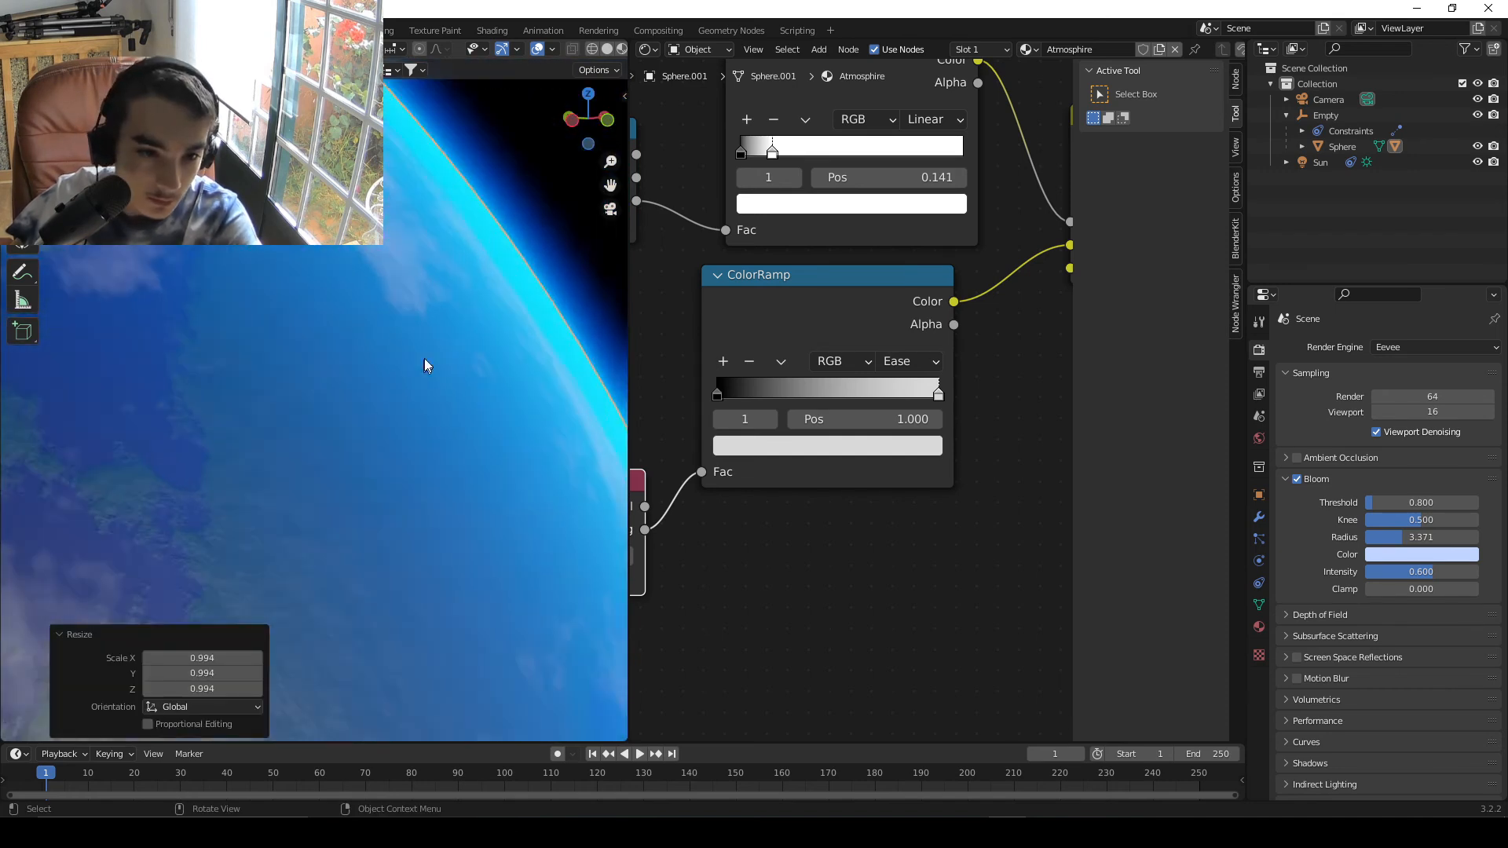
key("s")
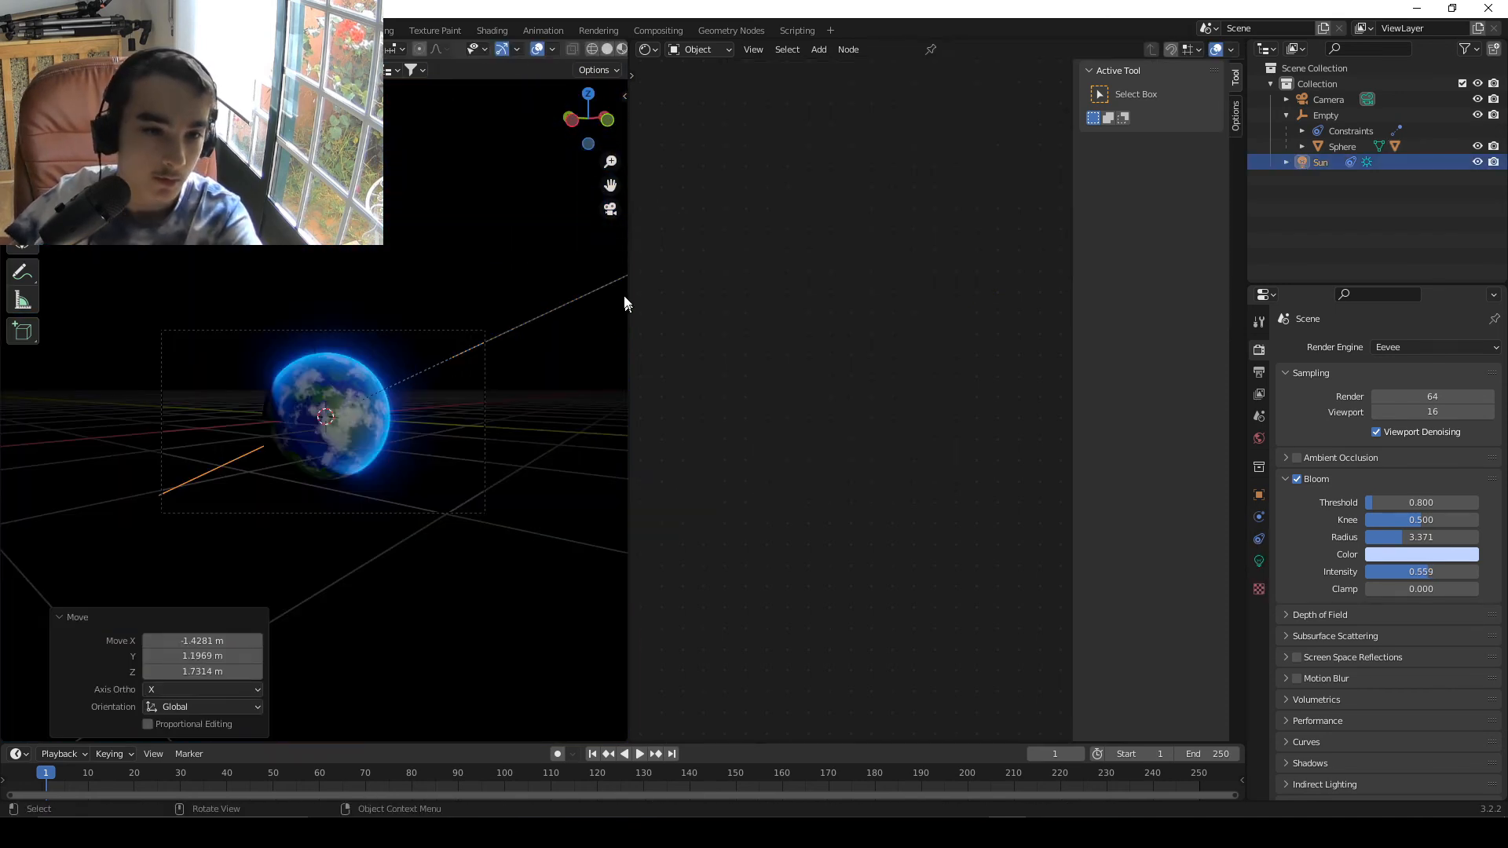
- Adjust the Strength of the Sun light in its light settings
scroll(393, 439, "up", 6)
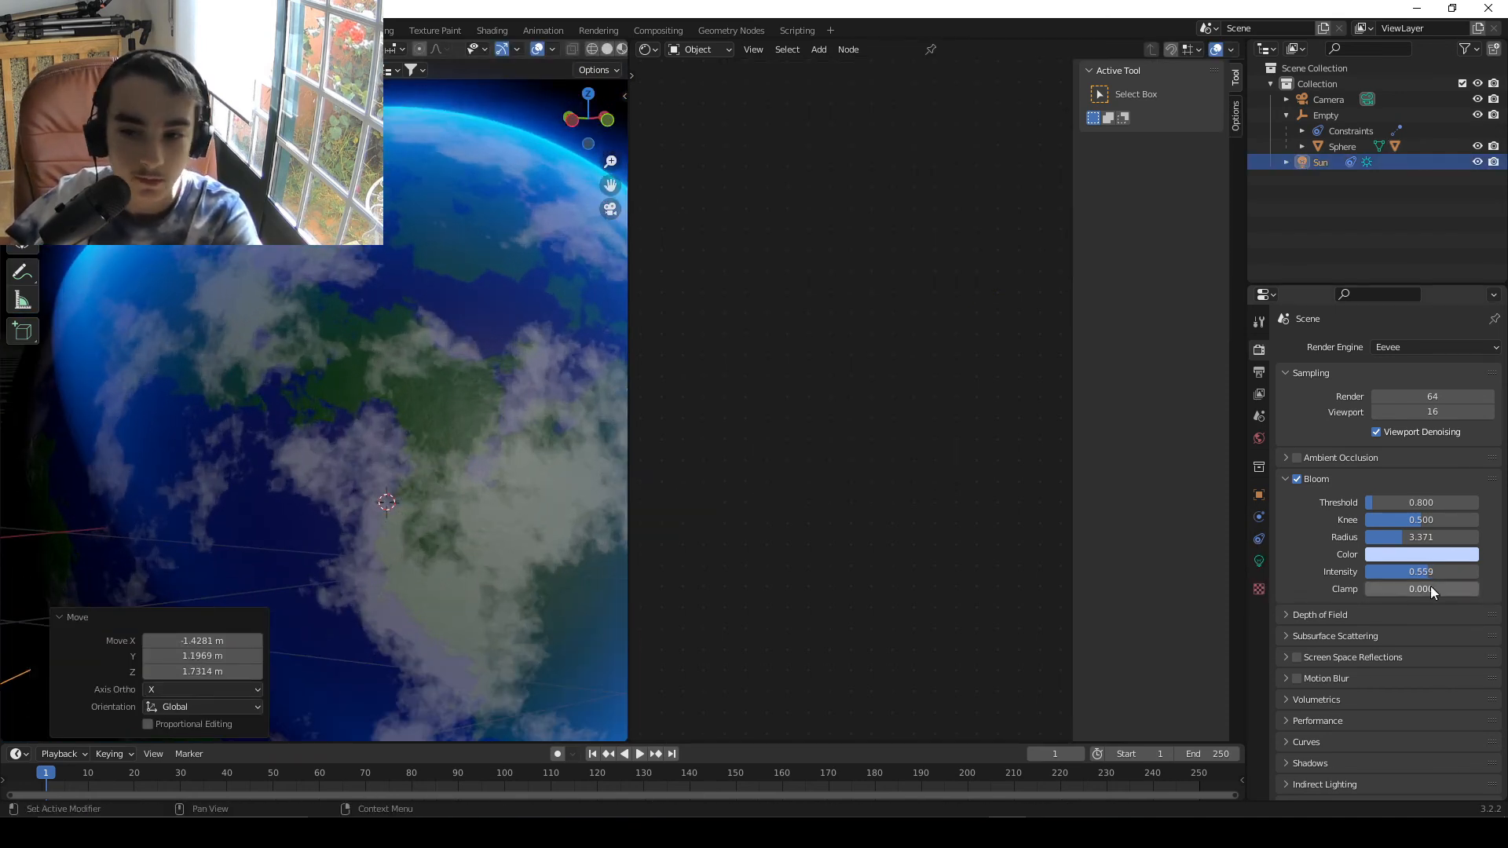
left_click(1259, 560)
left_click_drag(1407, 455, 1407, 455)
left_click(1408, 455)
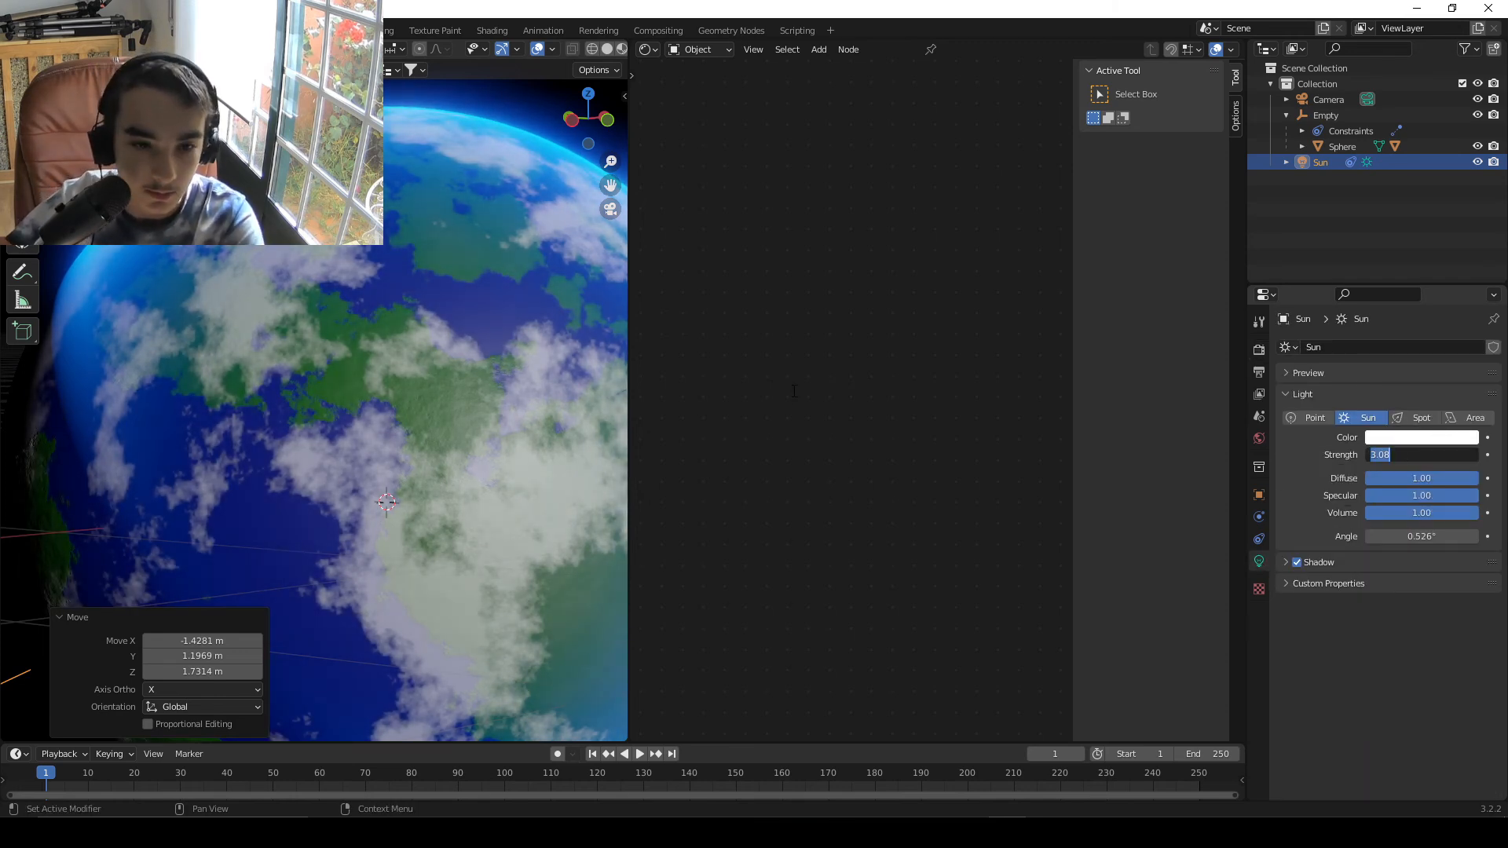
key("Return")
scroll(456, 302, "down", 6)
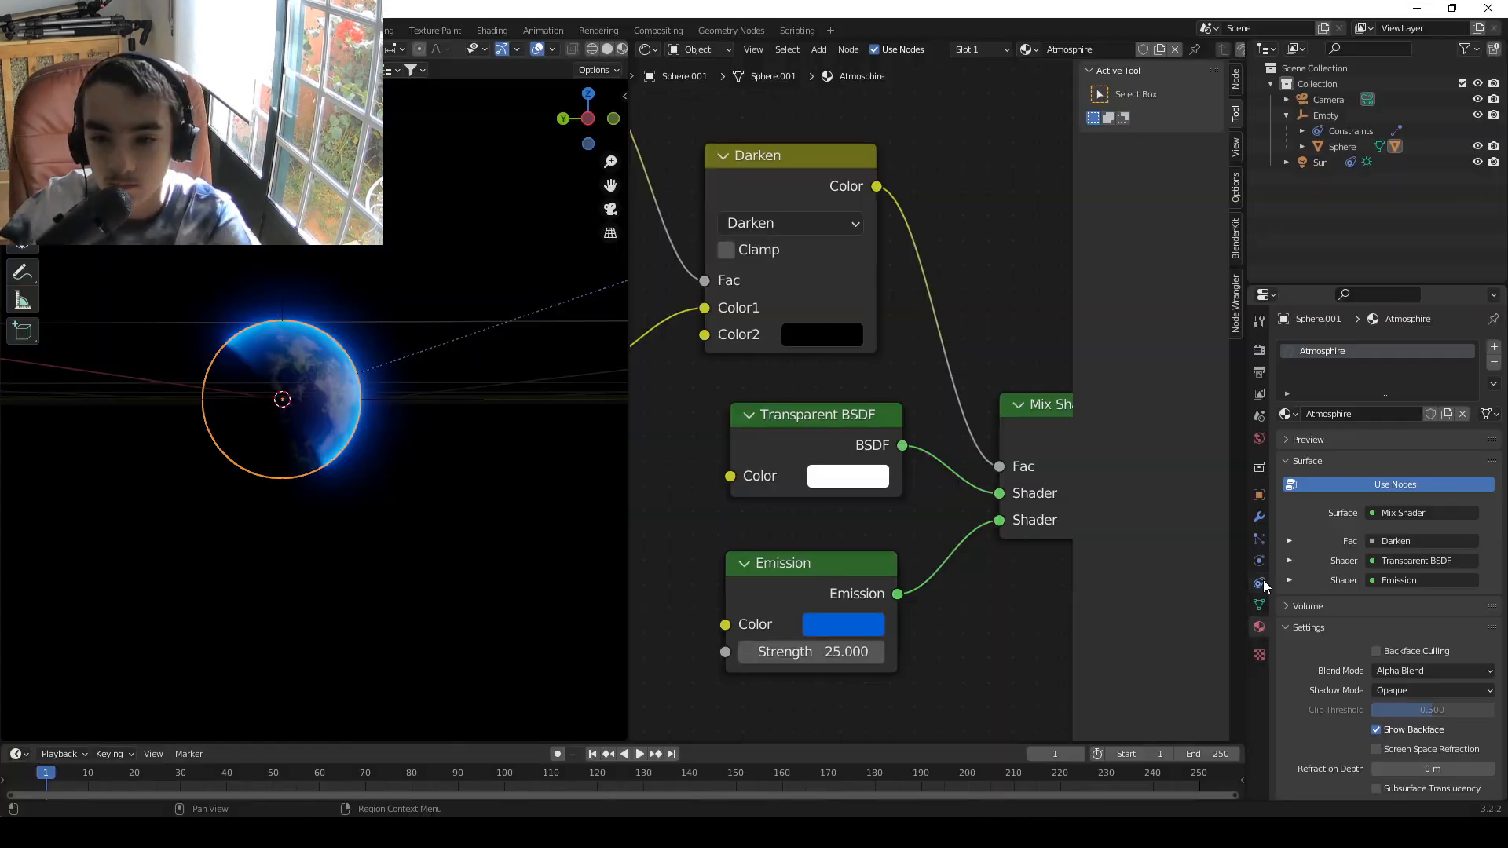
- Add a Track To constraint to the atmosphere sphere with the Sun as its target
left_click(1259, 583)
left_click(1354, 356)
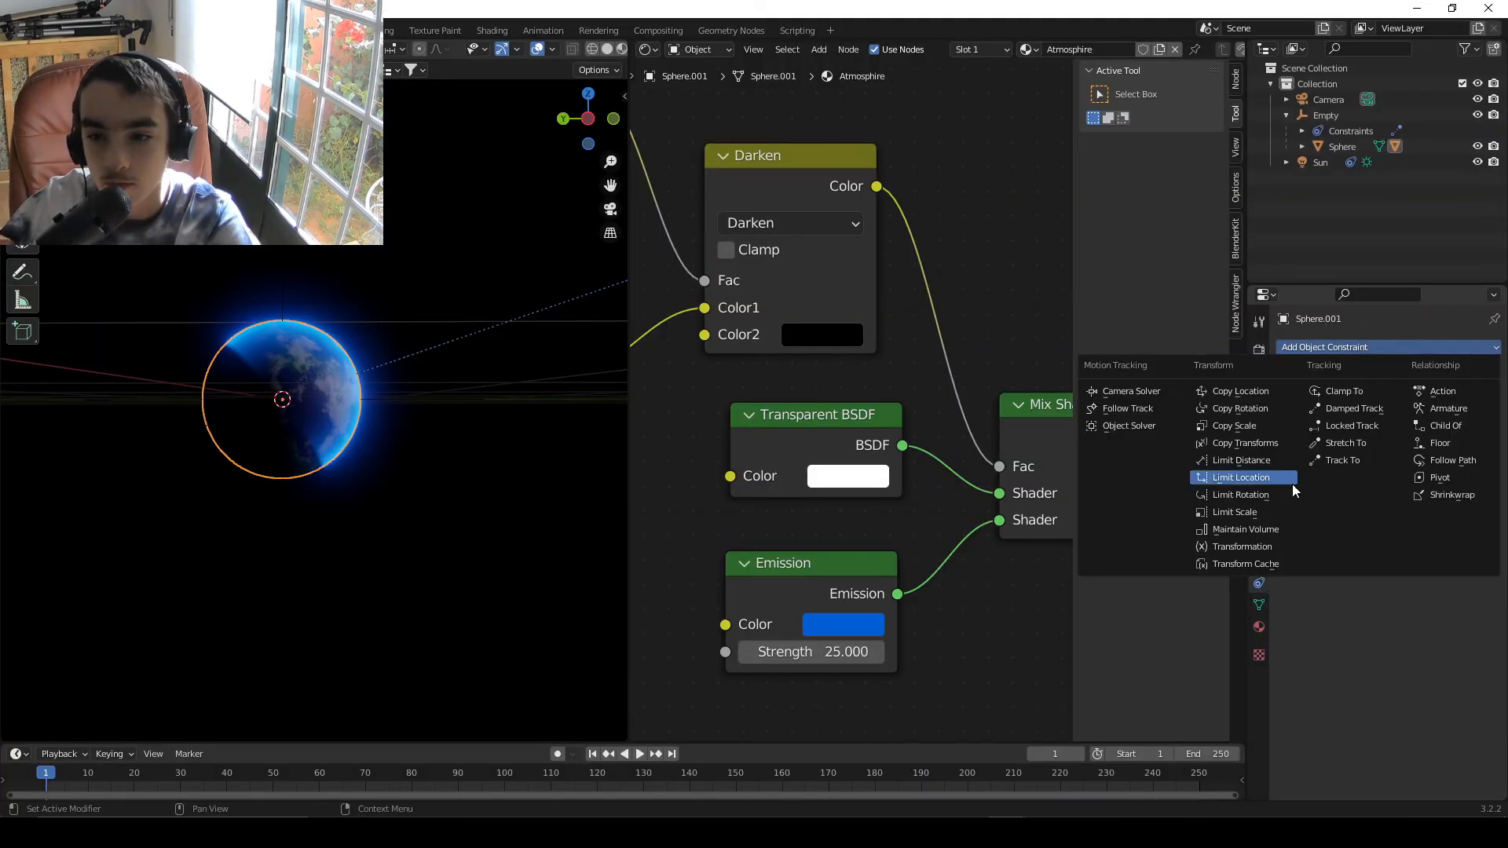
left_click(1345, 462)
left_click(1451, 396)
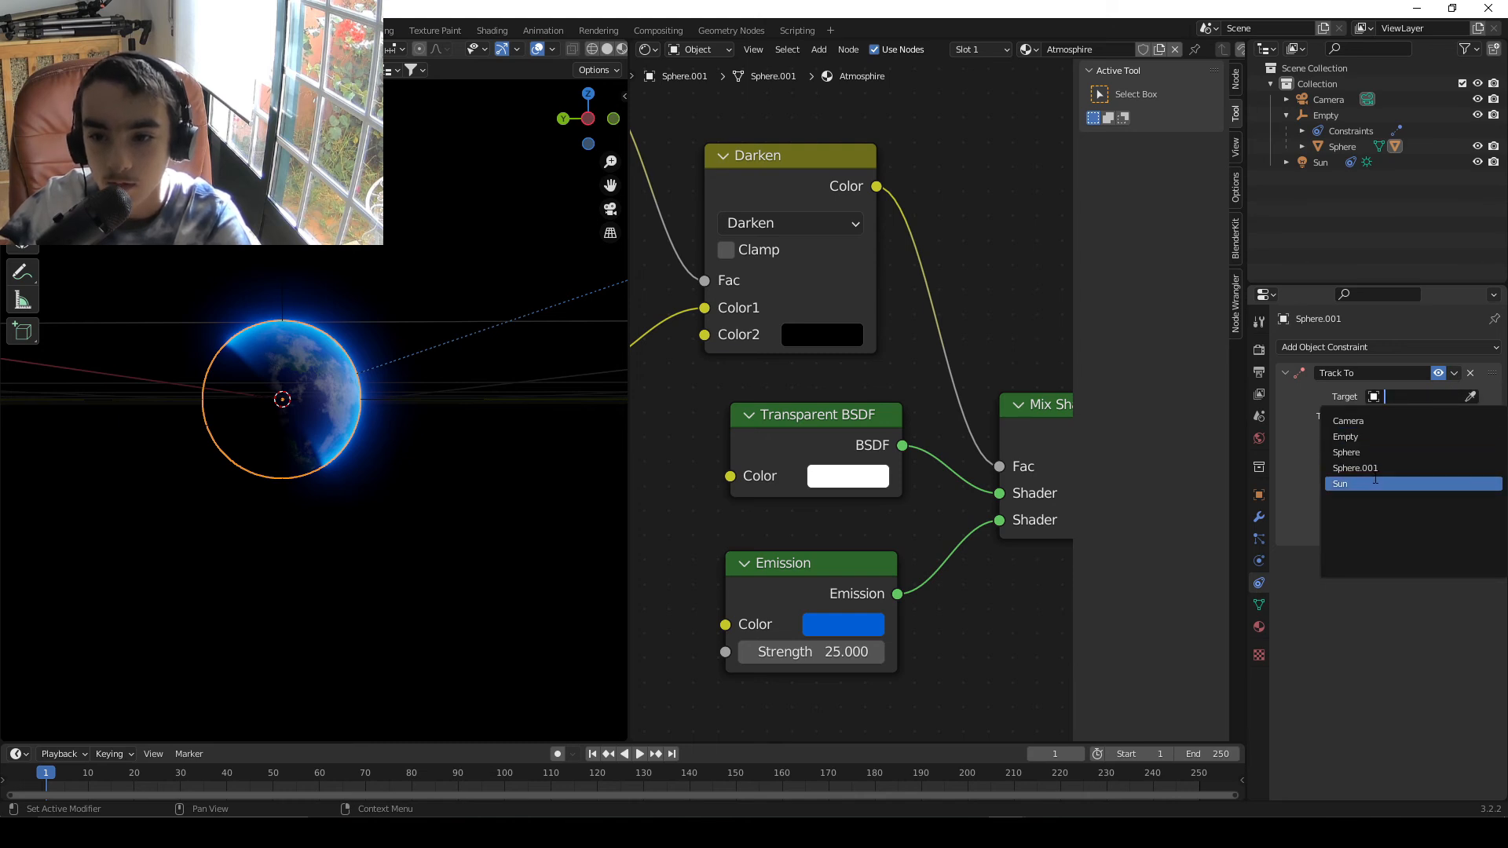
left_click(1375, 480)
- Test the tracking by moving the atmosphere sphere and the Sun light, cancelling both moves
middle_click_drag(346, 471, 367, 498)
key("g")
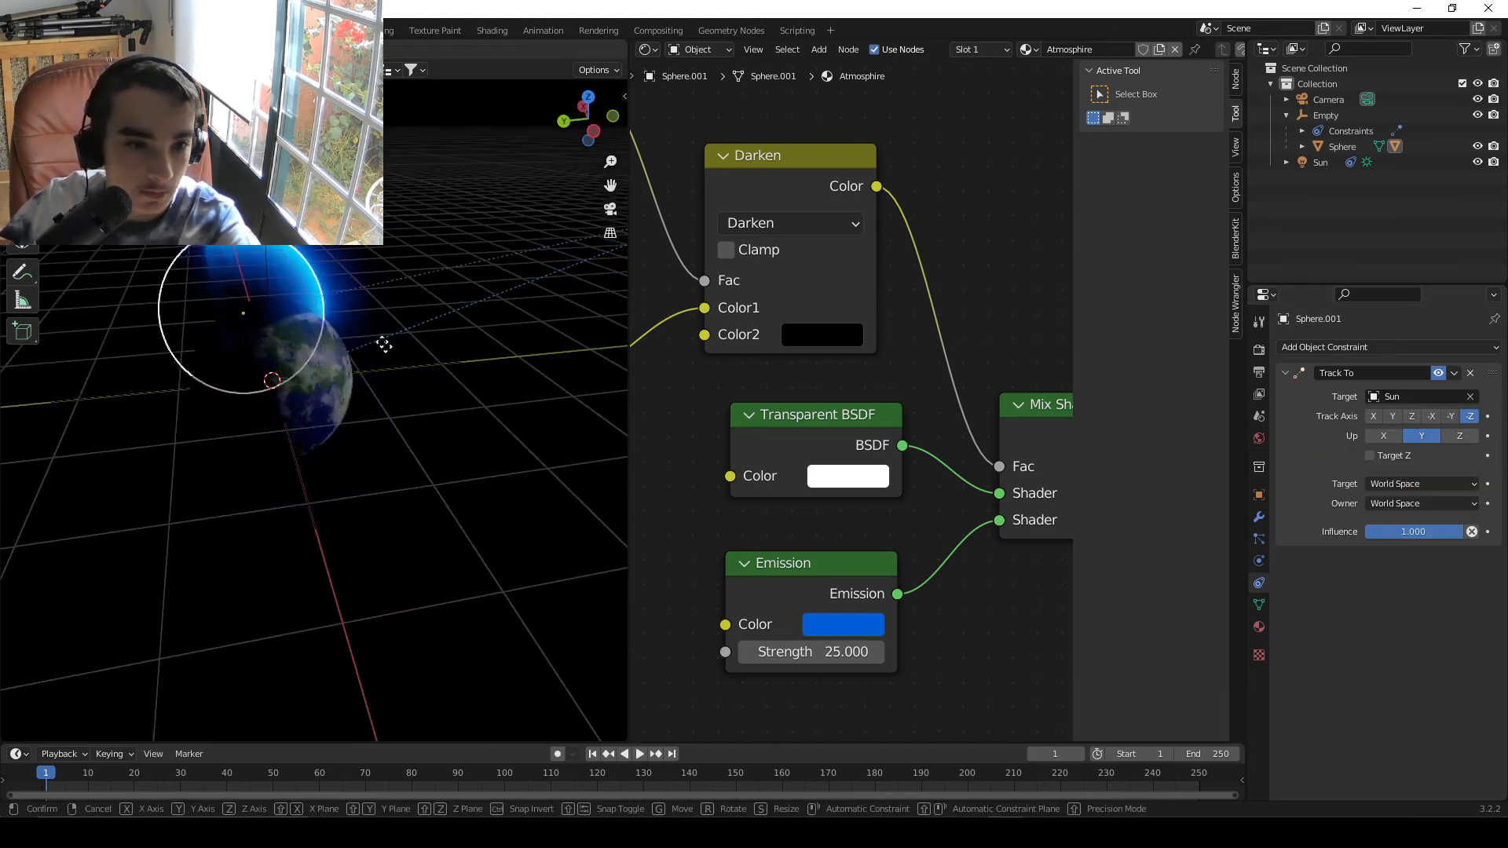
right_click(450, 421)
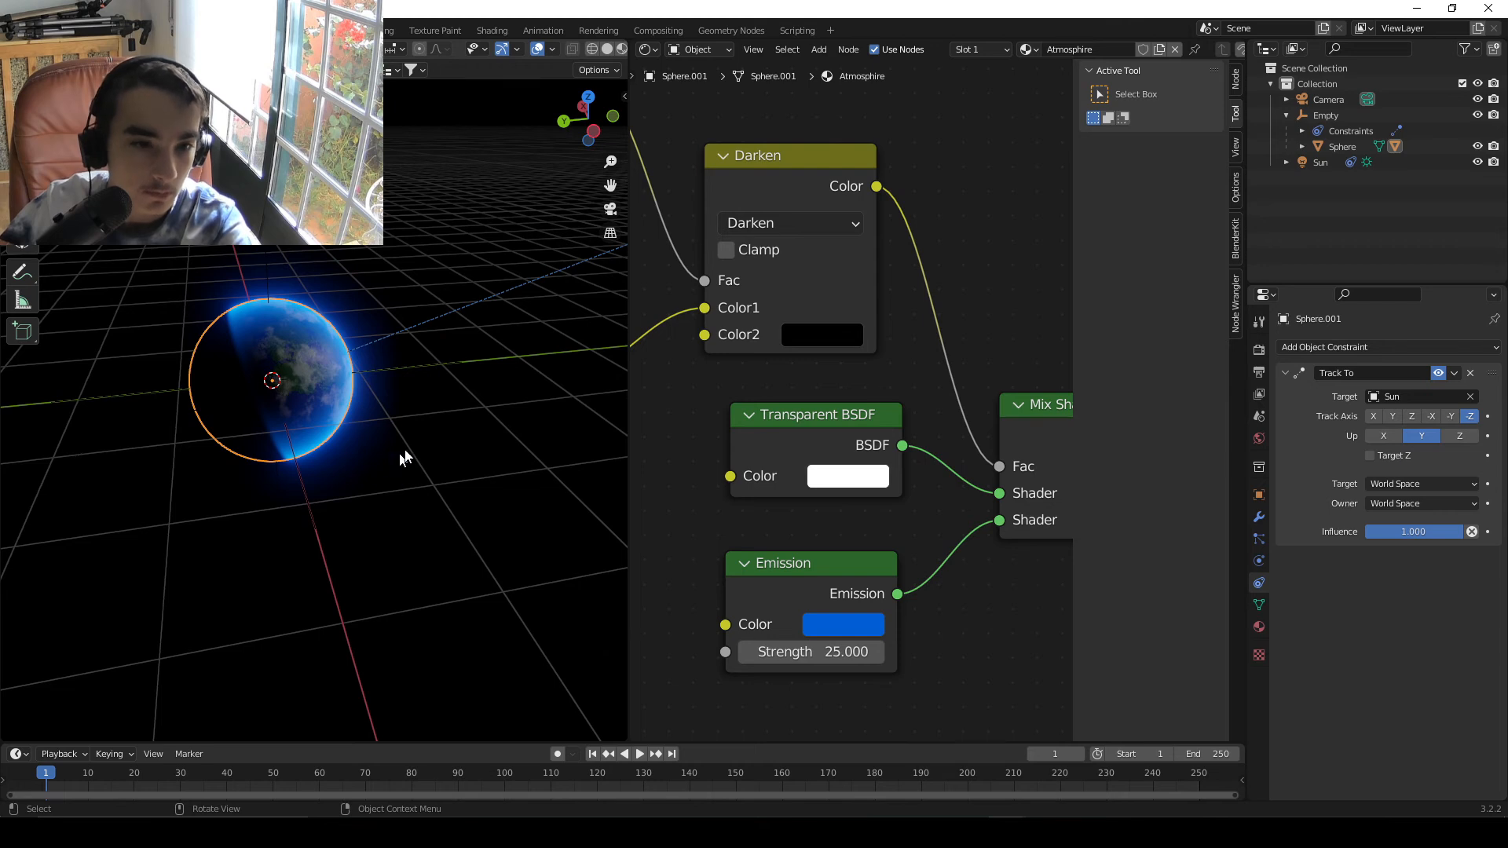
left_click(515, 283)
scroll(517, 280, "down", 3)
key("g")
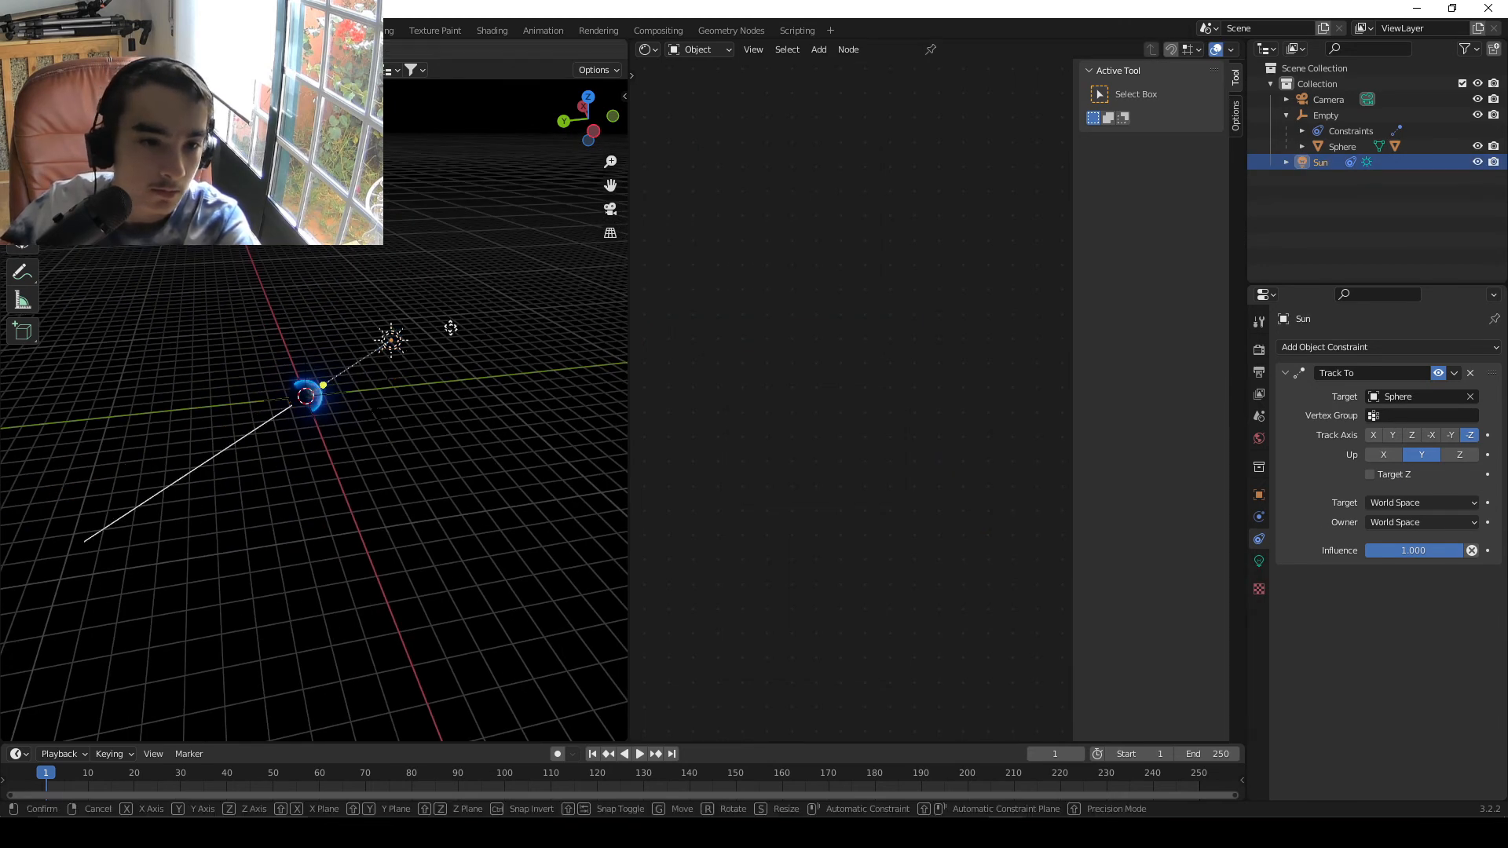
right_click(421, 519)
- Move the Sun light by about 2.25 m in X, -0.01 m in Y and -0.55 m in Z
scroll(441, 436, "up", 8)
mouse_move(442, 440)
middle_mouse_down()
mouse_move(458, 481)
mouse_move(471, 448)
middle_mouse_up()
key("g")
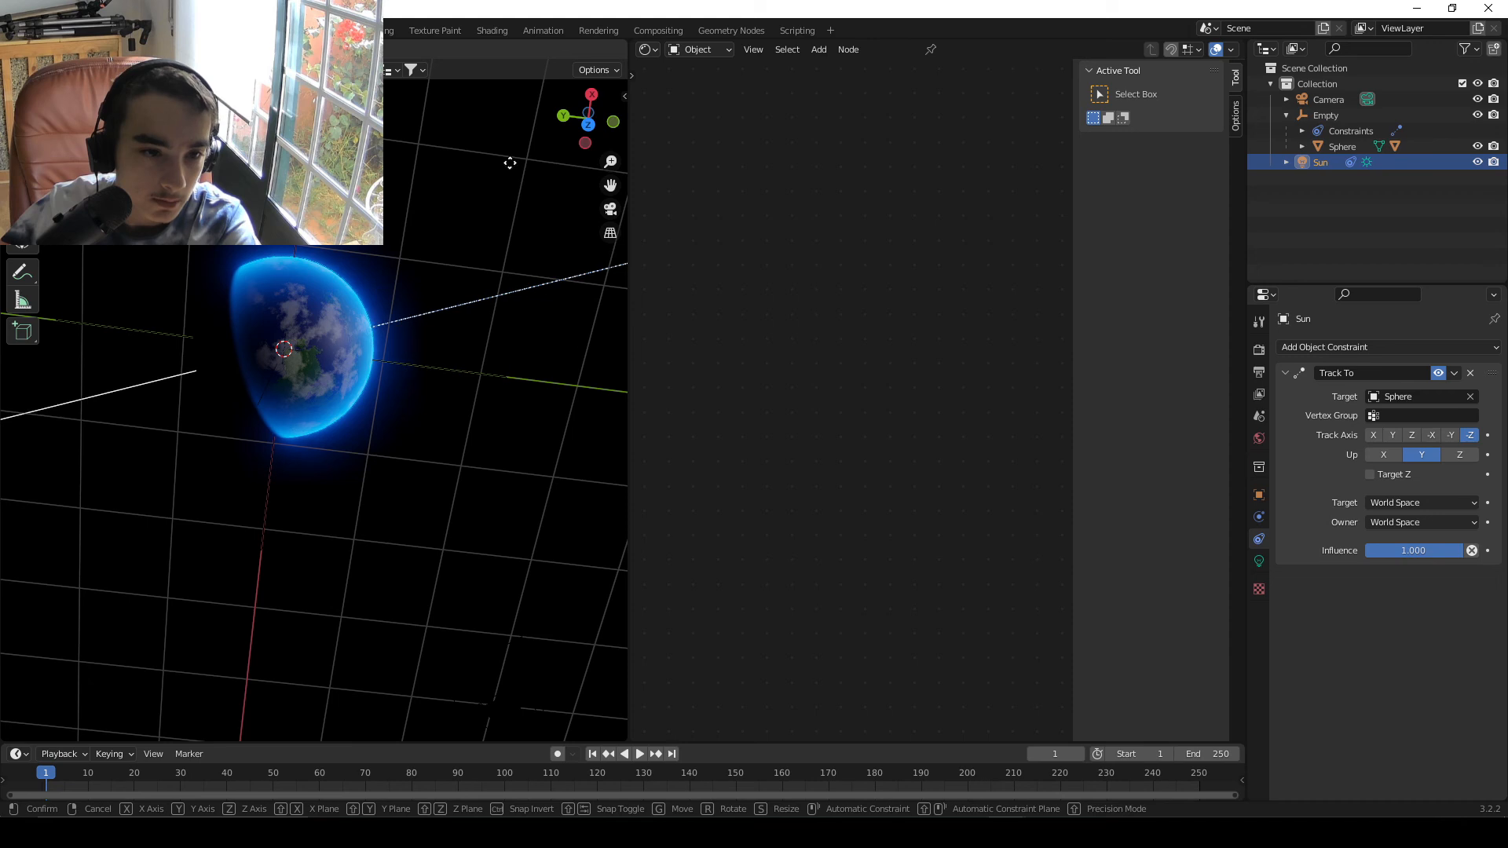
left_click(510, 162)
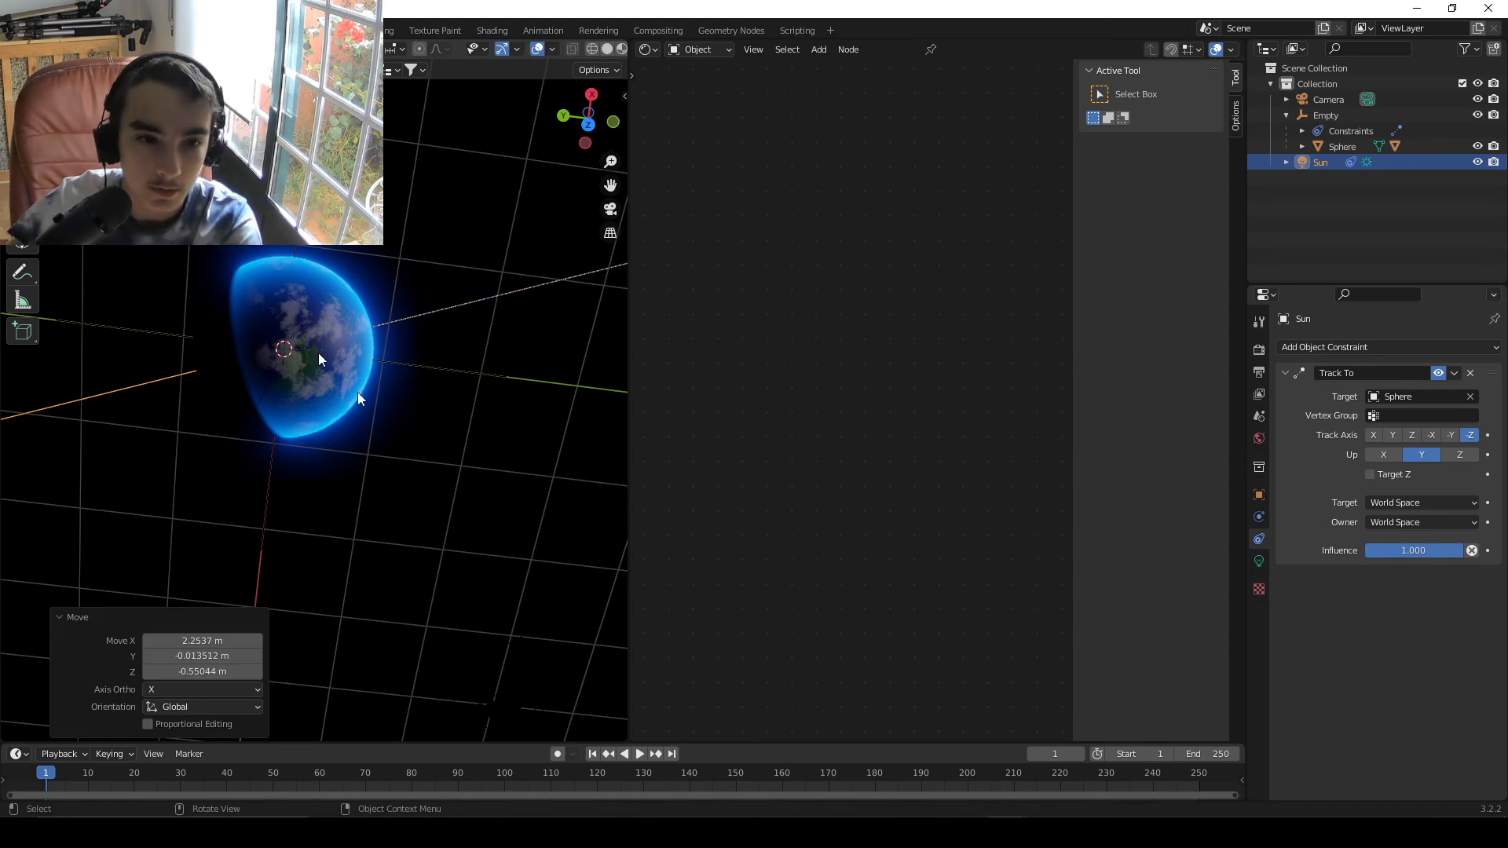
- Reposition the Sun light while looking through the camera and render the image
key("KP_0")
key("g")
left_click(530, 319)
scroll(468, 394, "up", 6)
key("F12")
- Examine the rendered planet's atmosphere rim, glow and shadow side from far and near
scroll(789, 465, "down", 1)
scroll(660, 503, "up", 5)
scroll(739, 550, "down", 6)
scroll(760, 424, "up", 4)
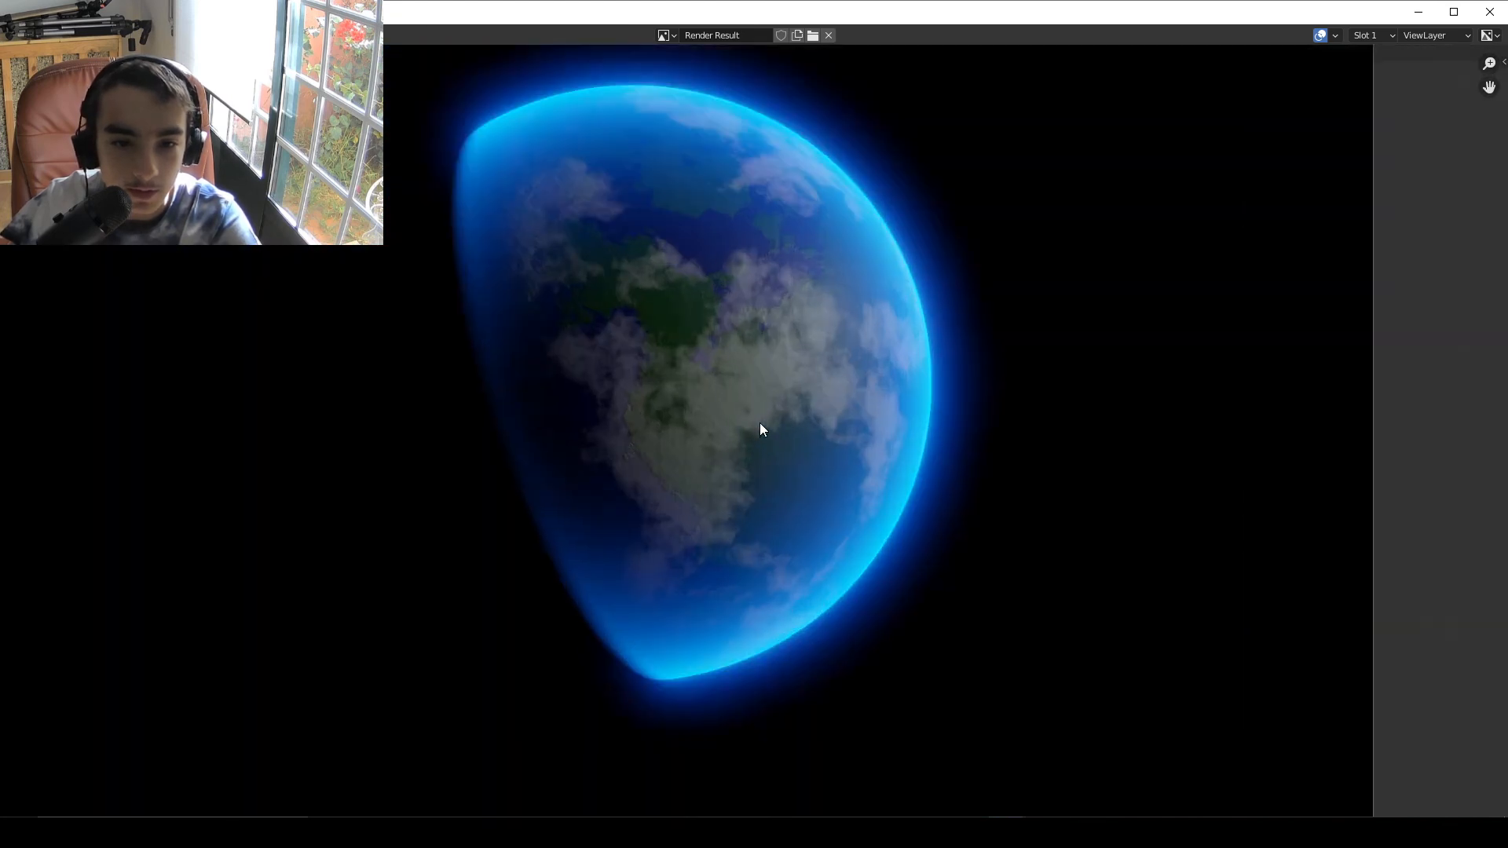
scroll(750, 491, "up", 1)
scroll(738, 560, "down", 6)
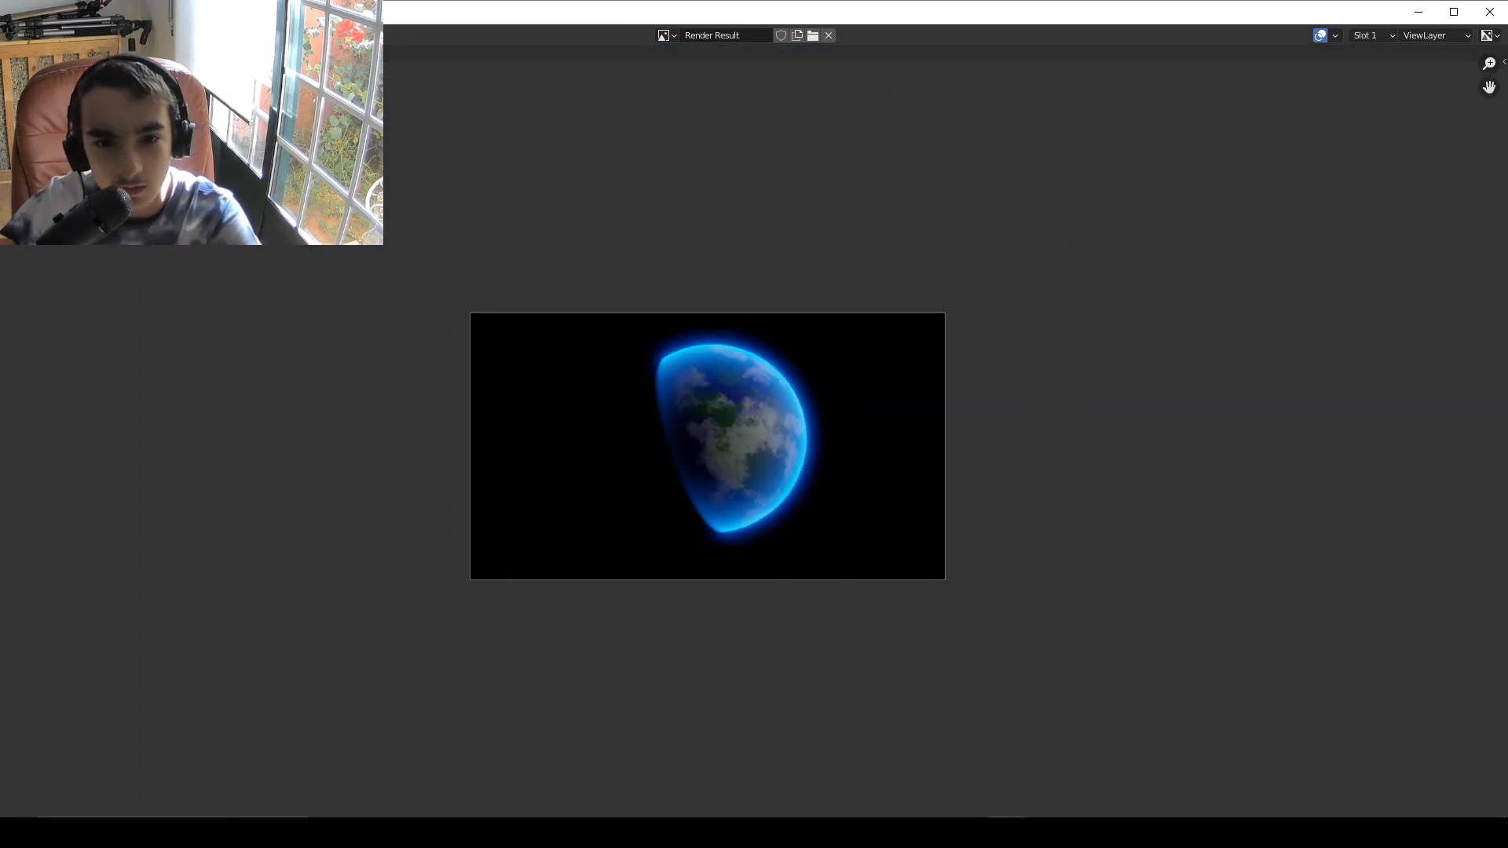
scroll(696, 336, "up", 8)
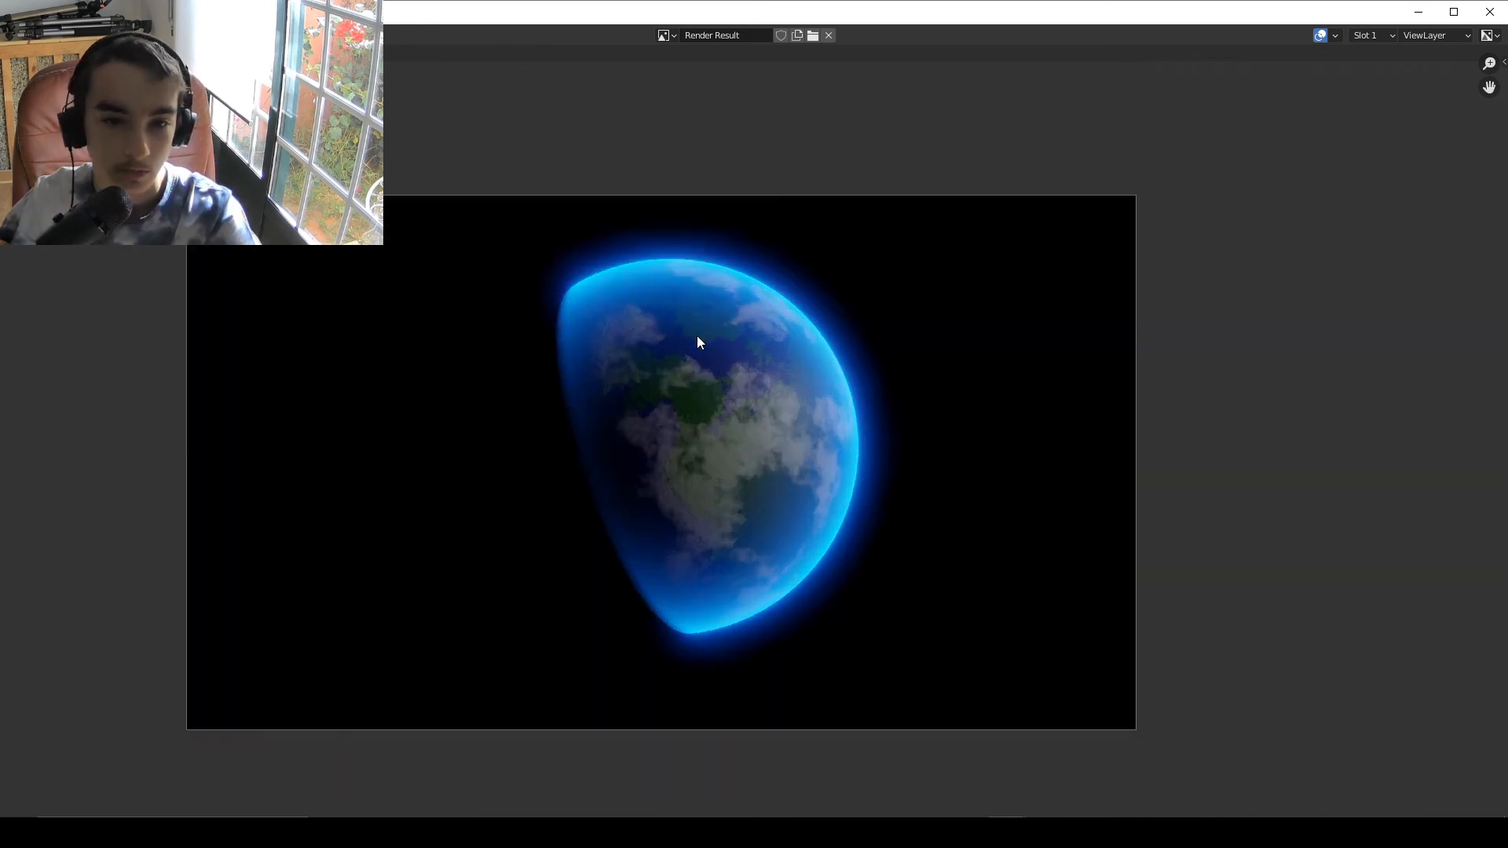
scroll(714, 470, "down", 6)
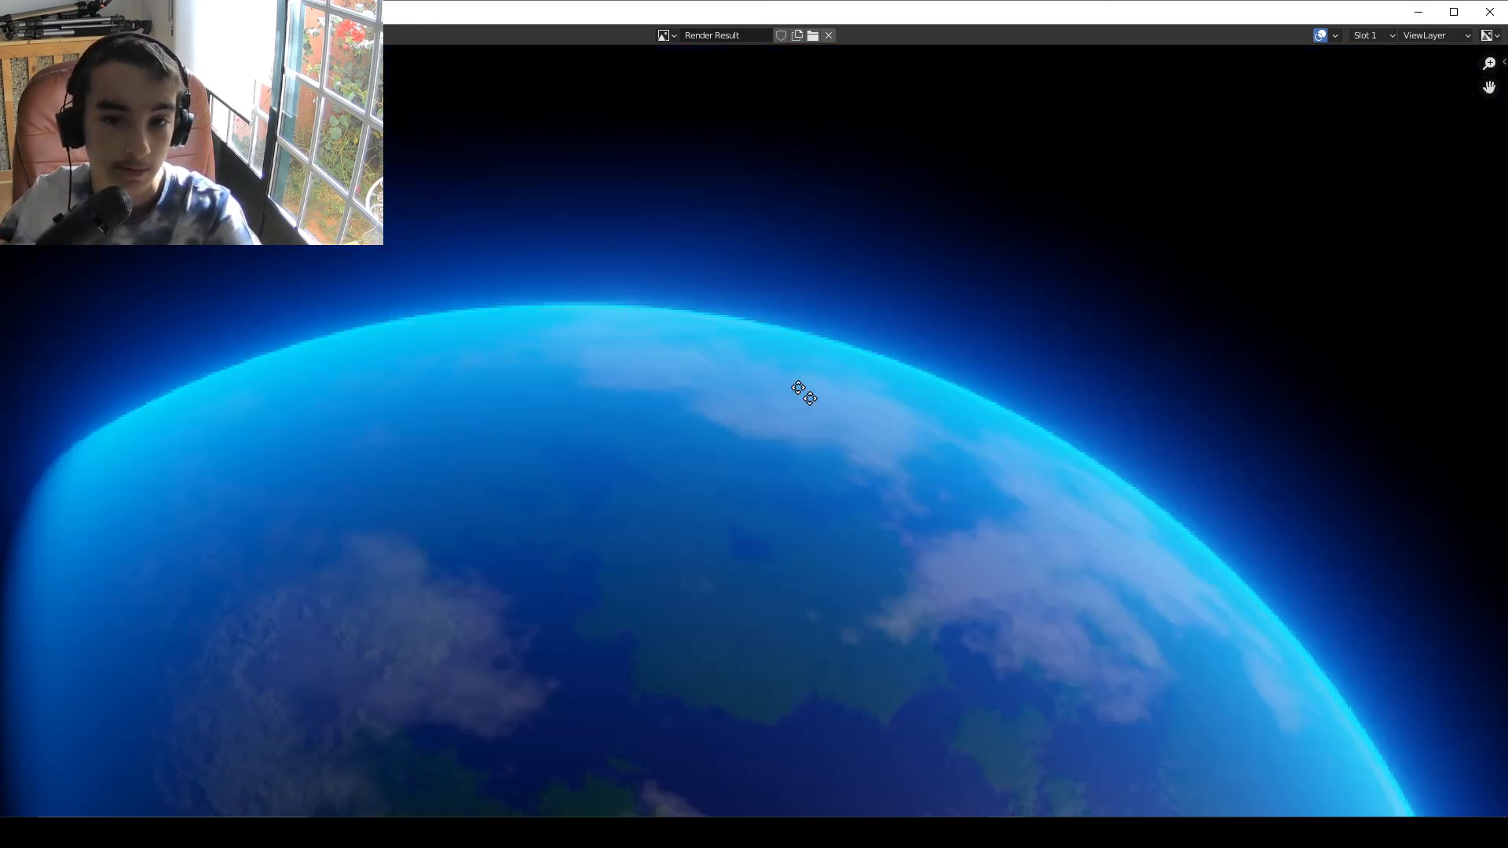
- Switch the render engine to Cycles on GPU Compute with 10 max samples for viewport and render, and enable viewport denoising
left_click(948, 756)
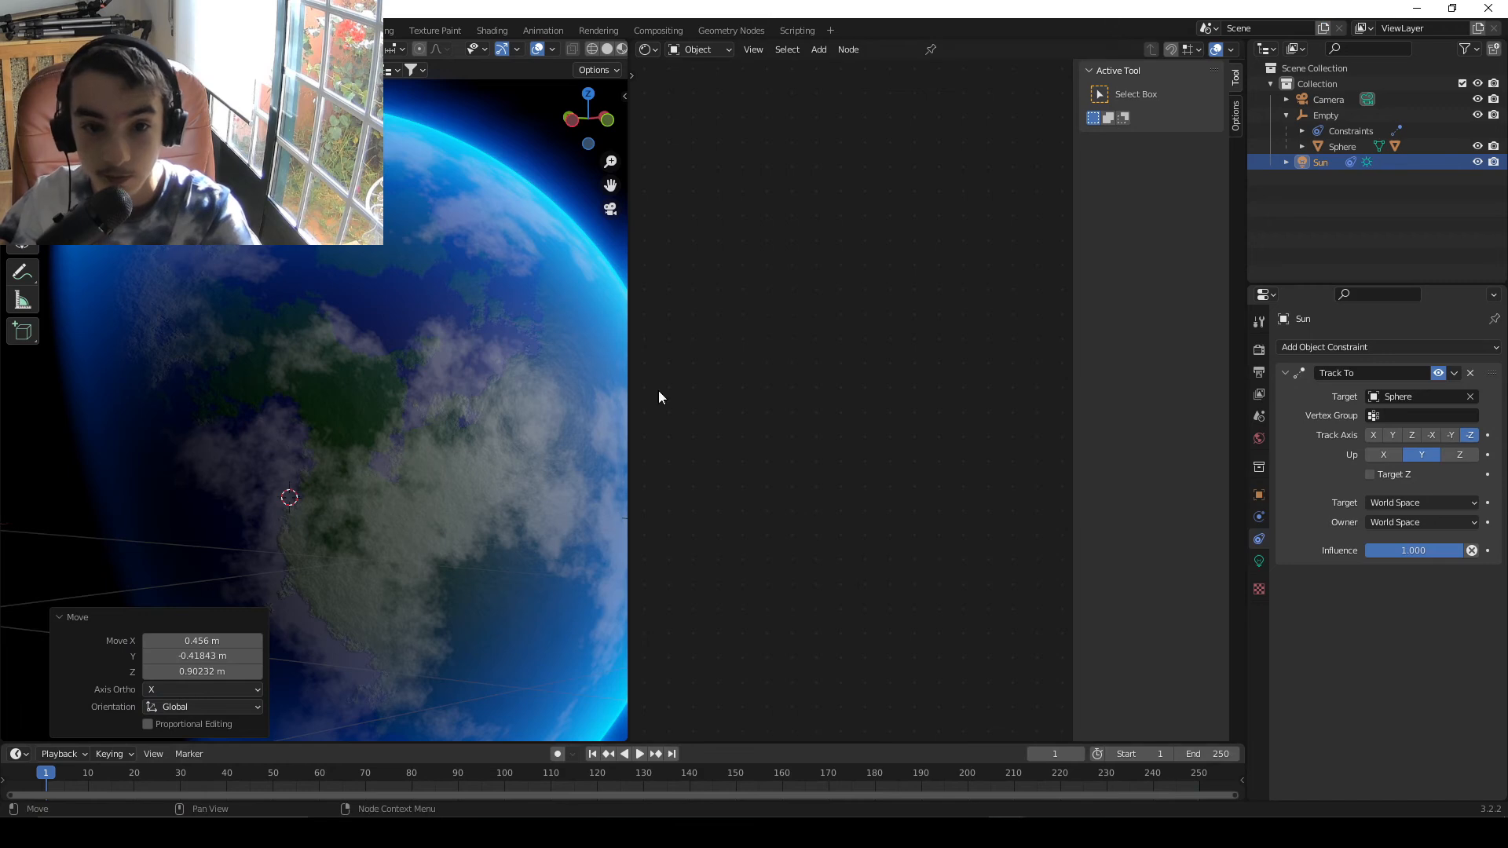
scroll(438, 313, "down", 4)
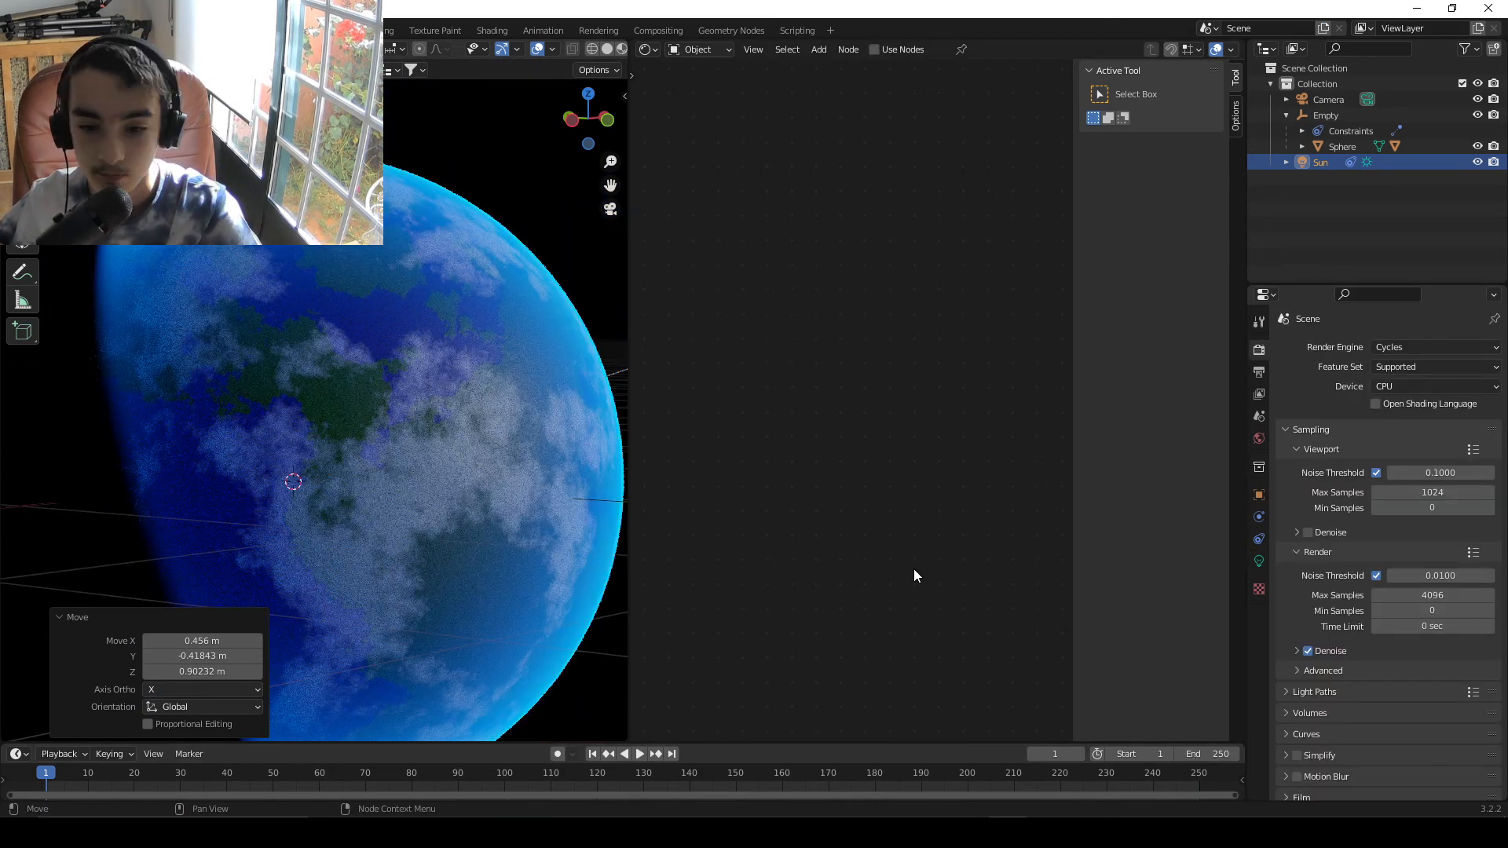
left_click(1417, 347)
left_click(1417, 364)
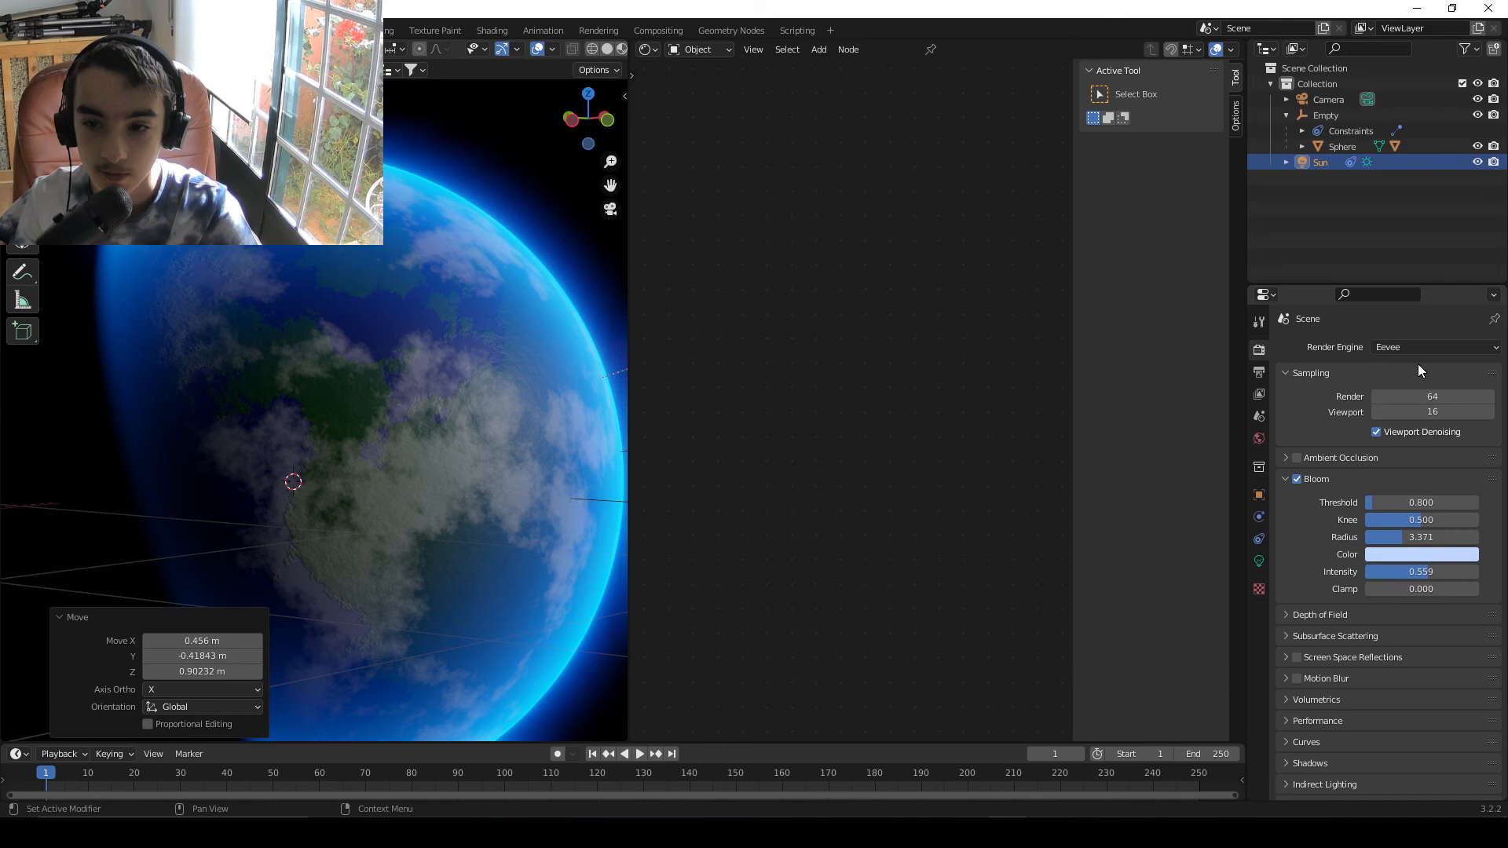
left_click(1417, 347)
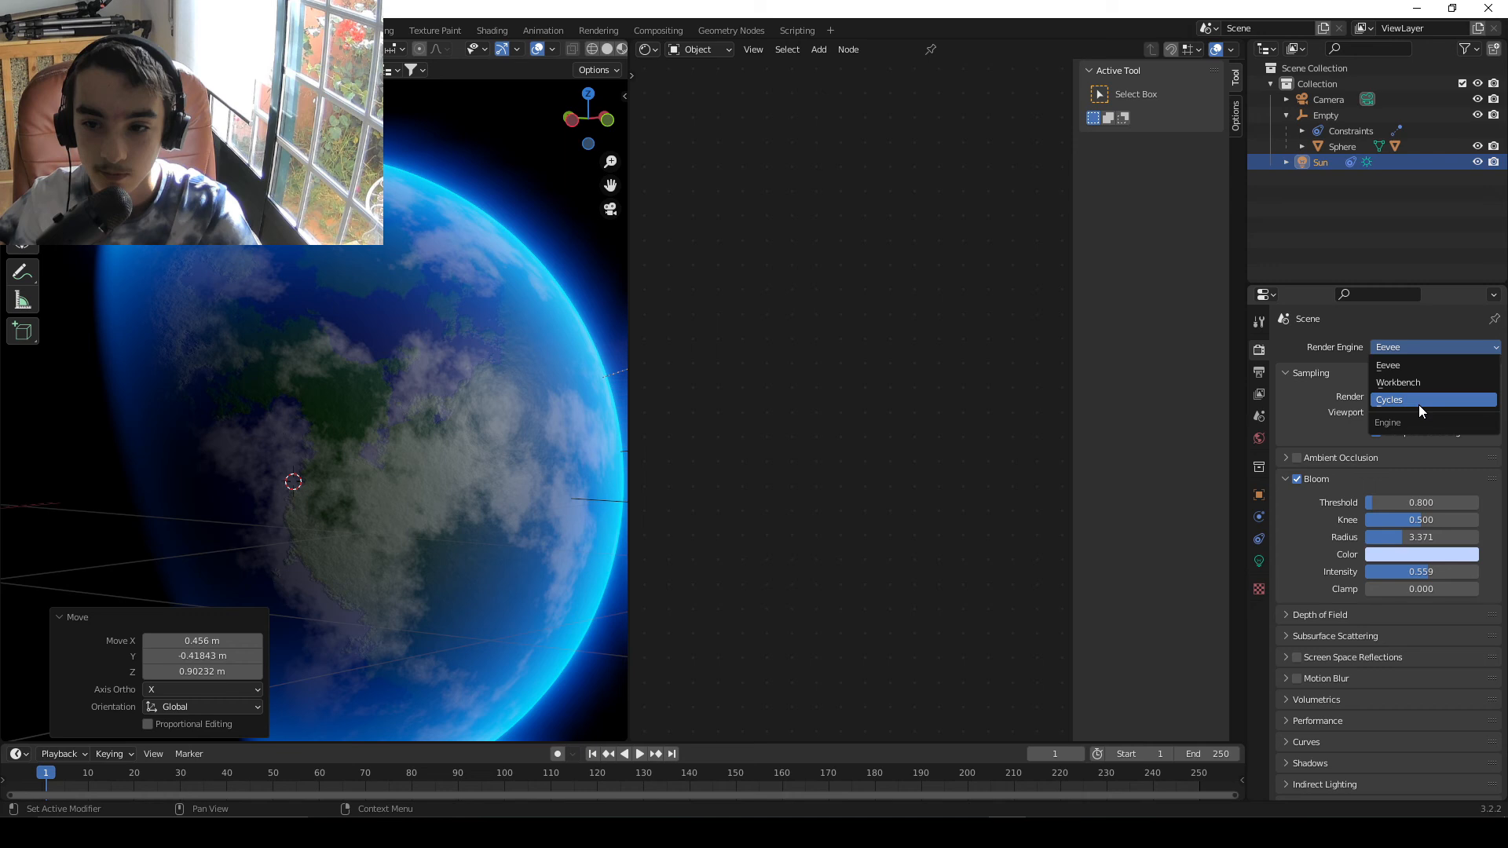
left_click(1418, 402)
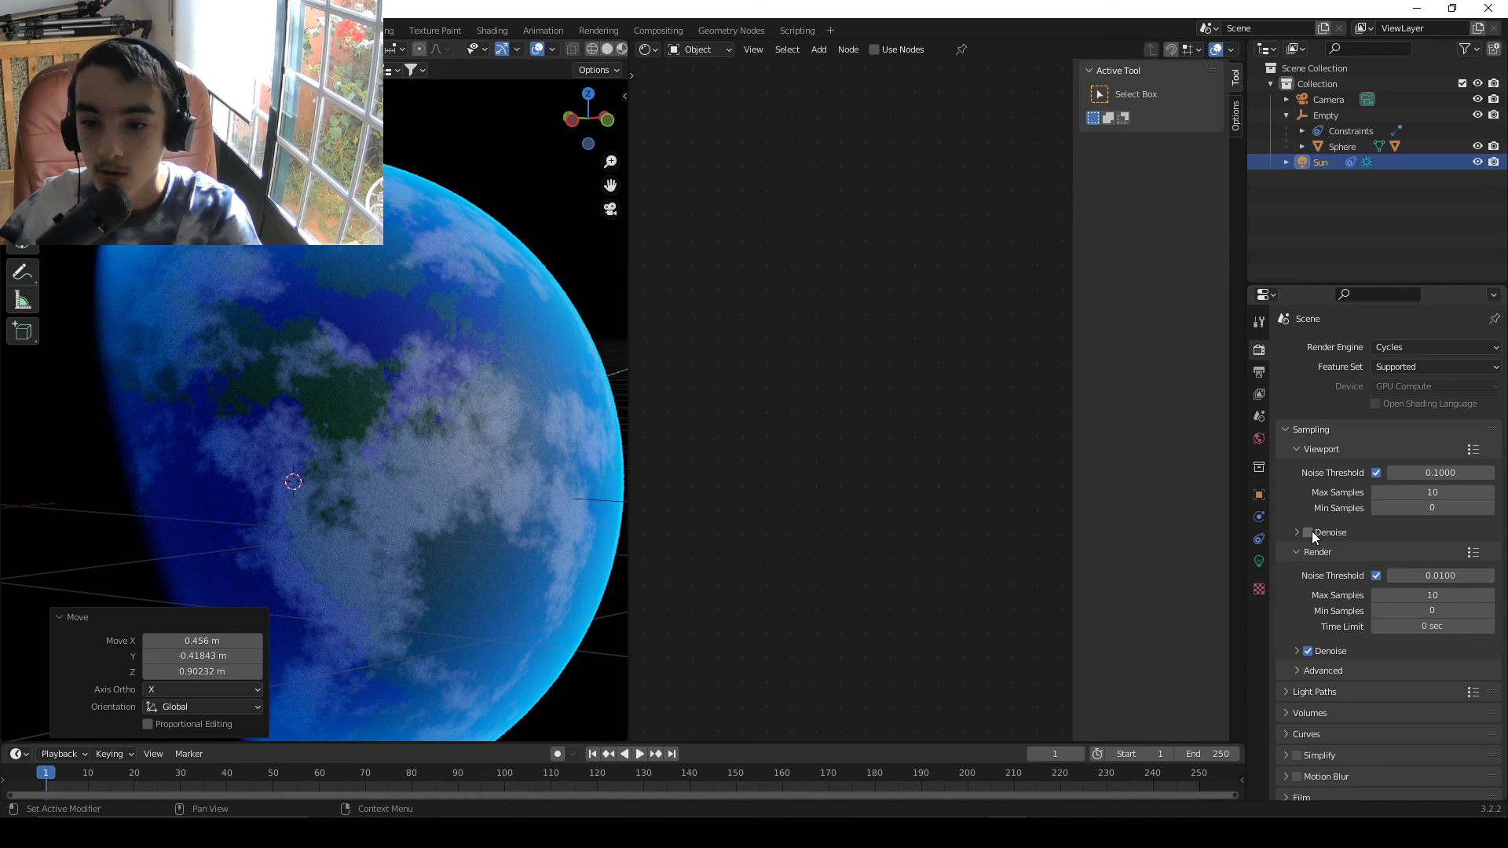
left_click(1308, 532)
- In the compositor, connect the Render Layers image output to the Viewer node and move Render Layers clear of the output nodes
left_click(658, 30)
middle_click_drag(609, 413, 669, 305)
scroll(636, 494, "up", 3)
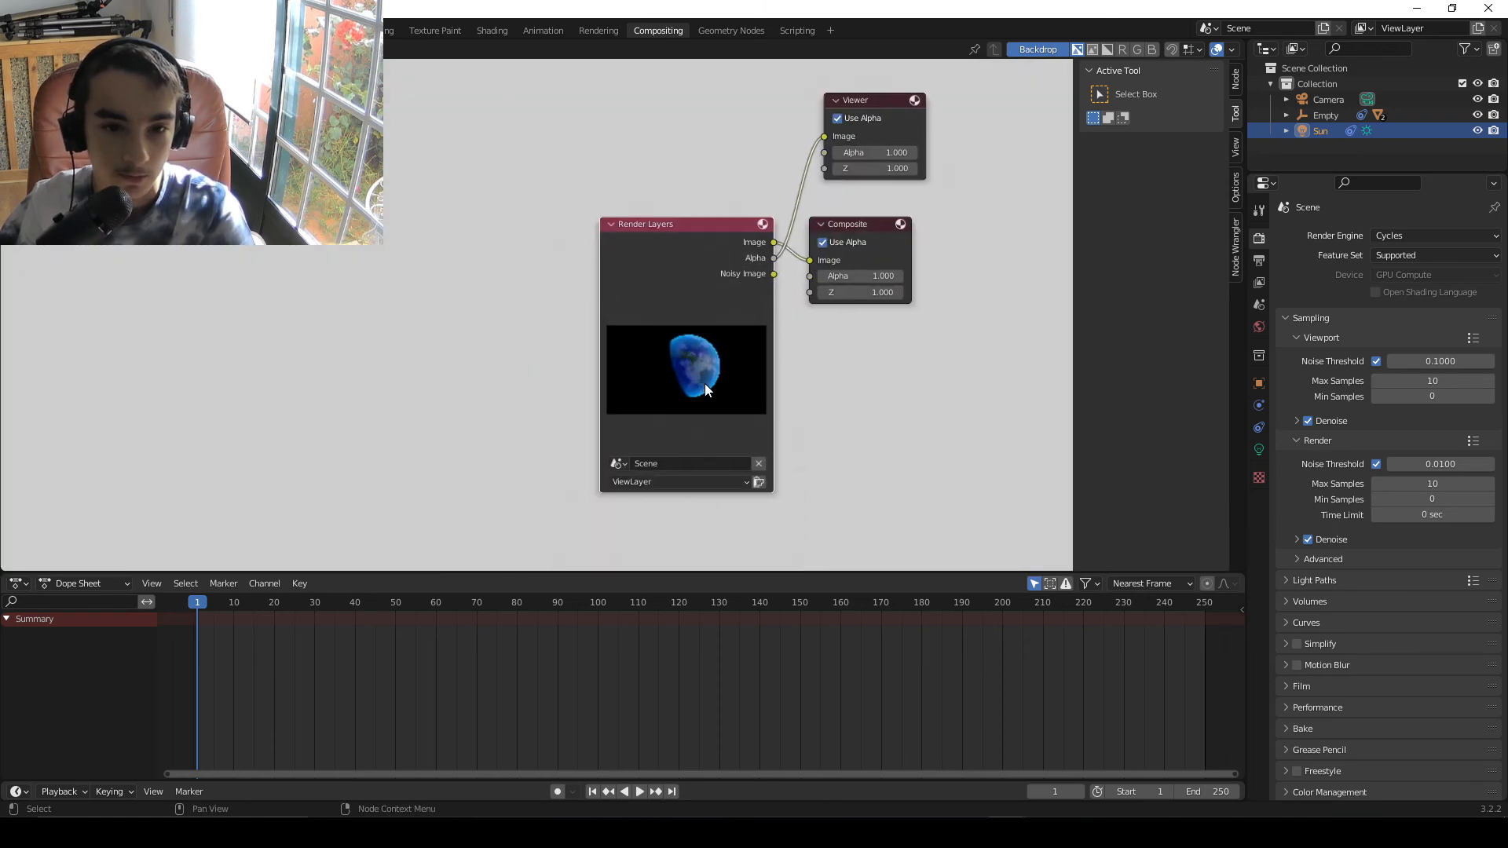
left_click(658, 300, "ctrl+shift")
left_click(872, 115)
left_click(889, 244)
left_click(845, 242)
left_click_drag(694, 291, 623, 167)
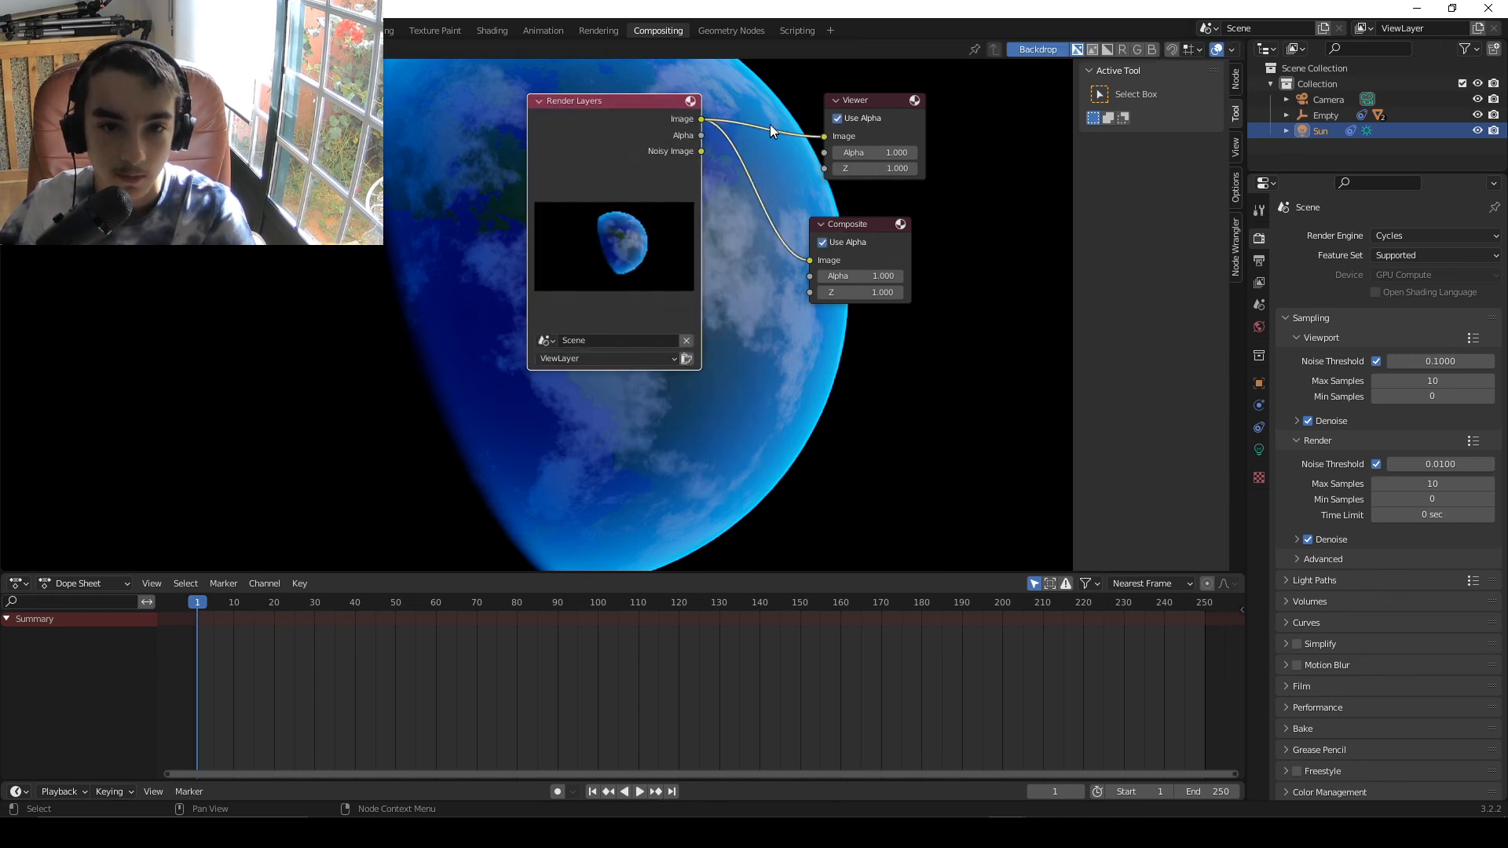
- Insert a reroute point shared by the Viewer and Composite image links, and move Render Layers farther away to make room
left_click(882, 110)
left_click(884, 226, "shift")
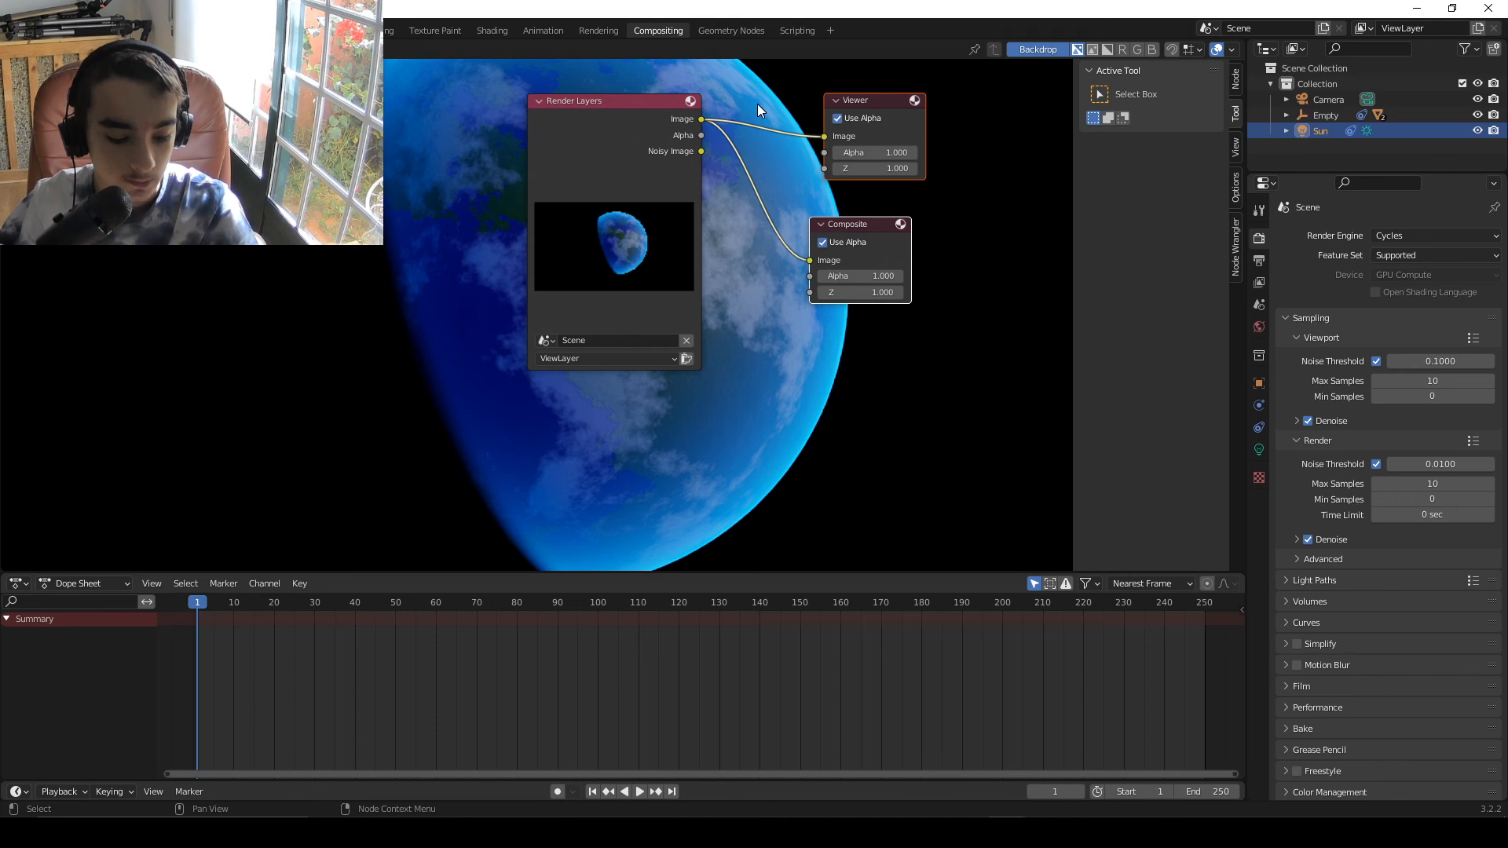
mouse_move(757, 104)
right_mouse_down("shift")
mouse_move(730, 235)
mouse_move(723, 220)
right_mouse_up("shift")
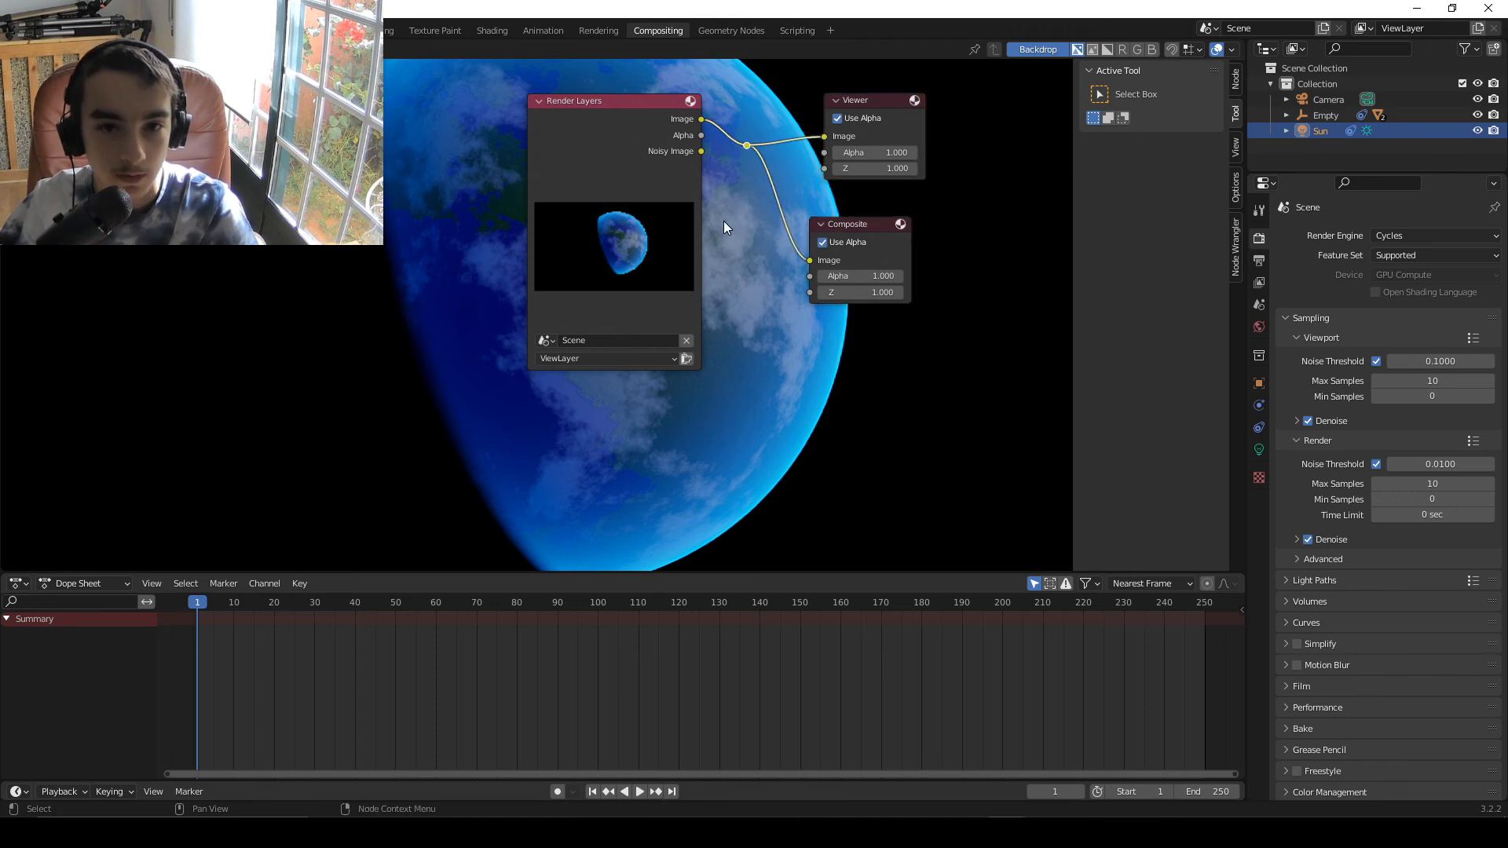
left_click_drag(633, 144, 413, 165)
left_click(746, 146)
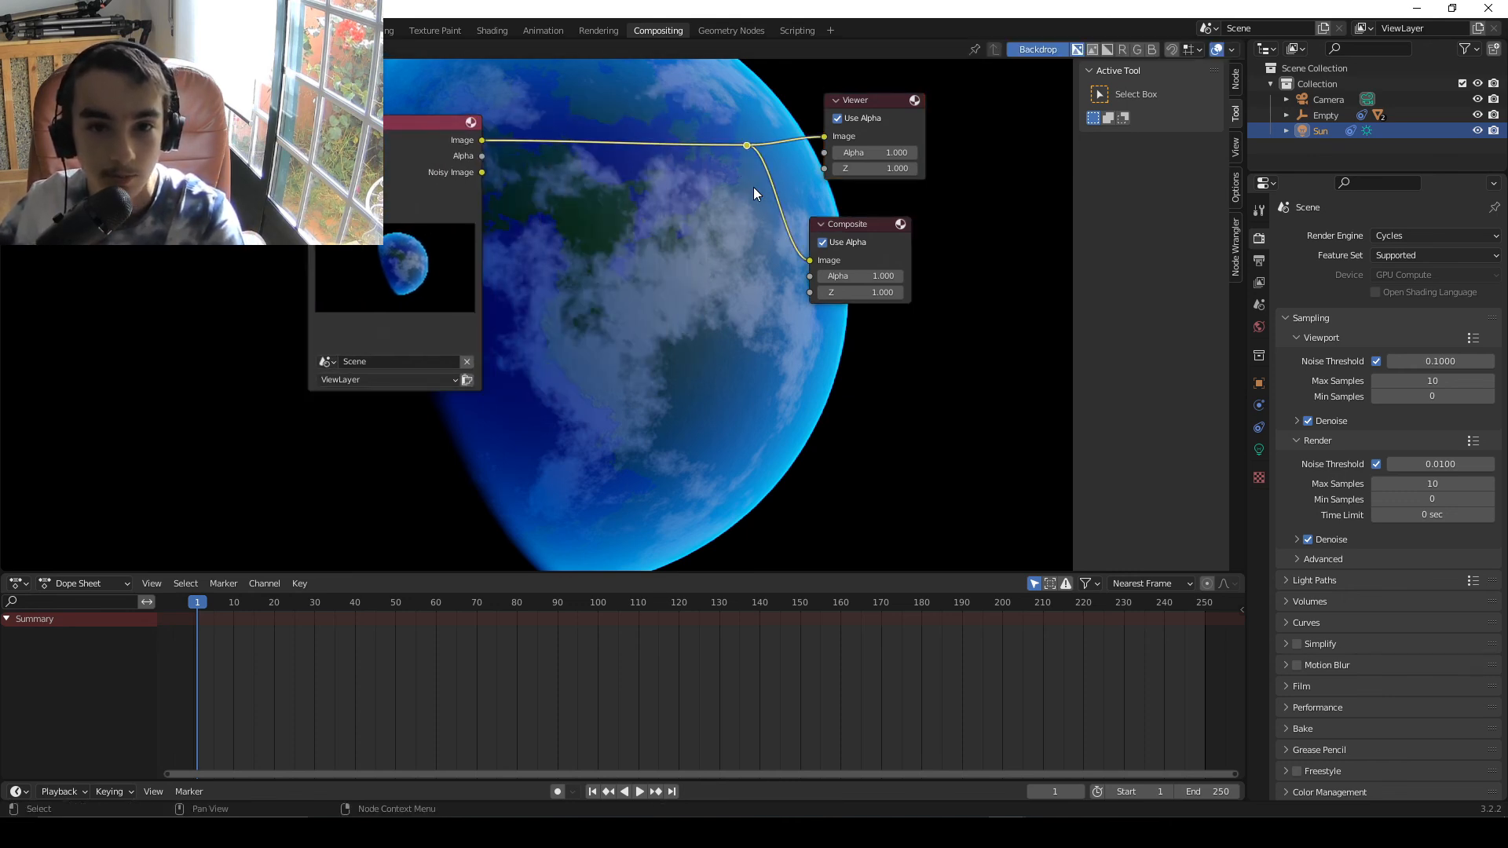
key("g")
right_click(718, 212)
- Add a Glare node on the image link between Render Layers and the reroute point
middle_click_drag(721, 238, 702, 398)
scroll(656, 330, "up", 3)
middle_click_drag(656, 330, 757, 367)
key("shift+a")
left_click(685, 262)
key("Escape")
key("backslash")
key("Escape")
key("shift+a")
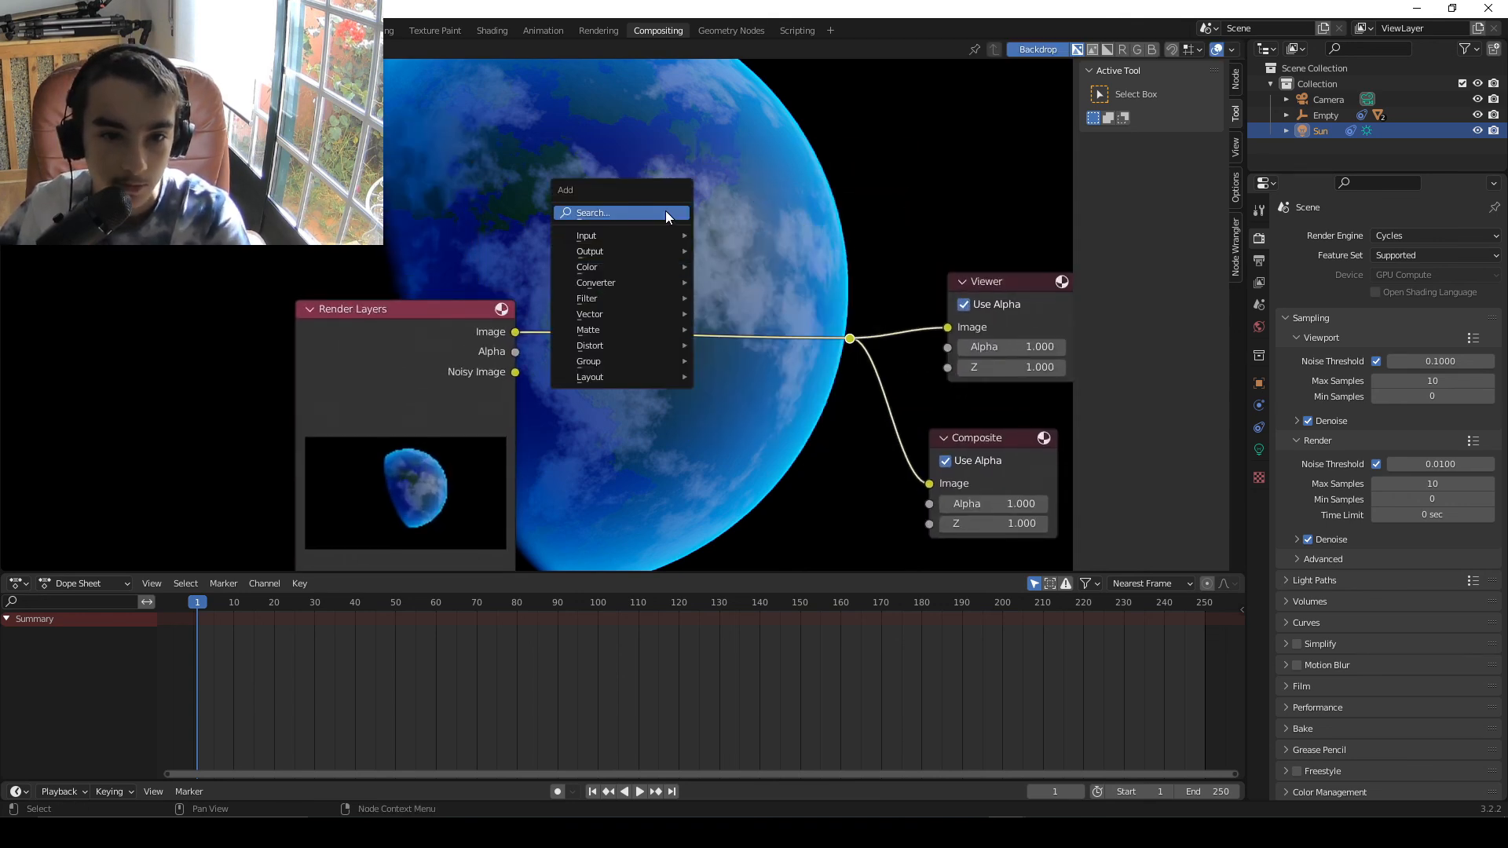
left_click(667, 210)
type("glare")
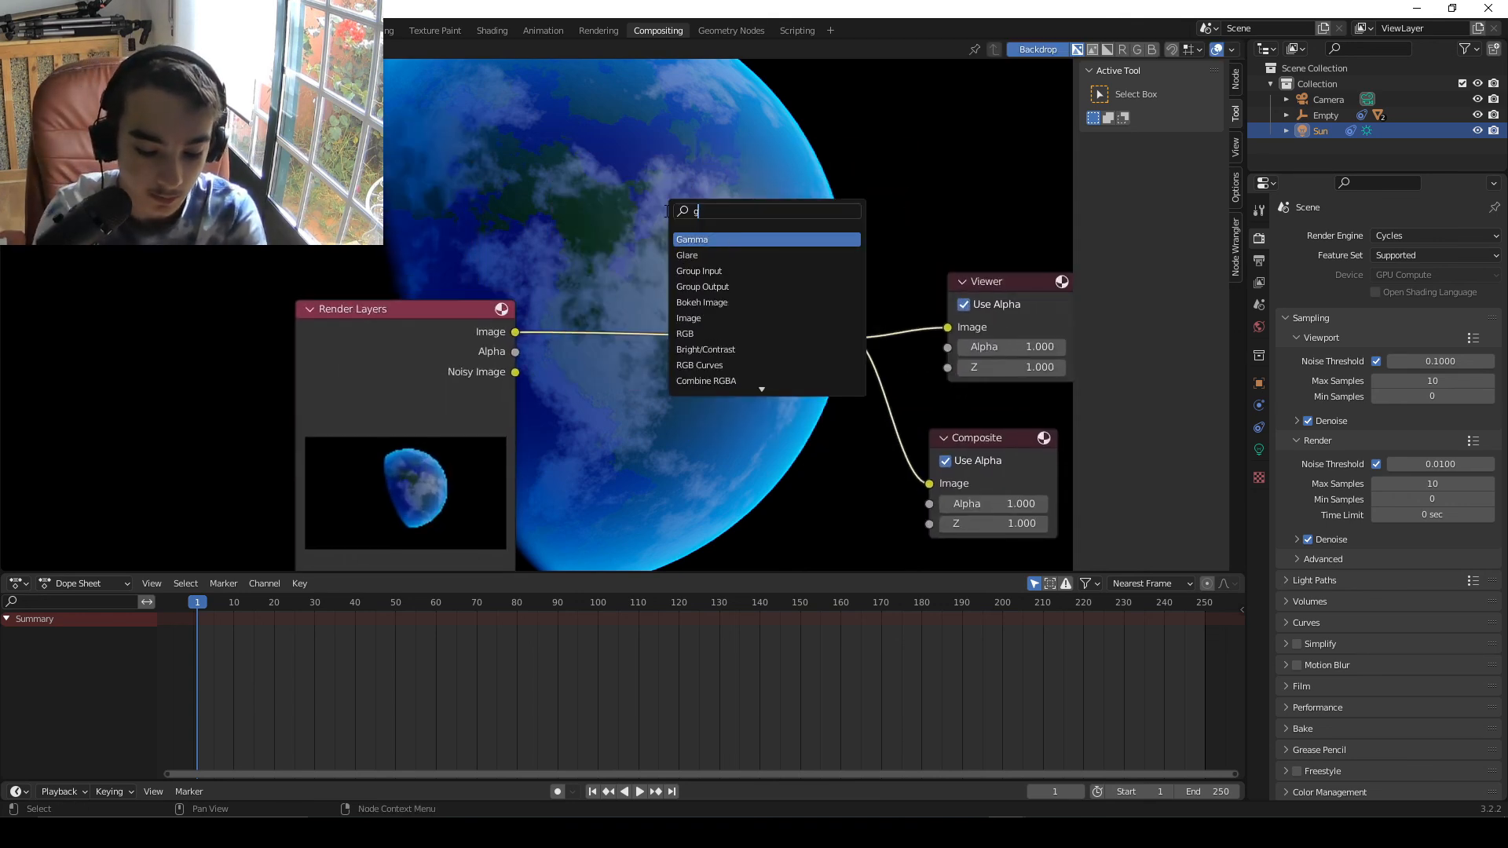
key("Return")
left_click(666, 211)
scroll(671, 214, "down", 1)
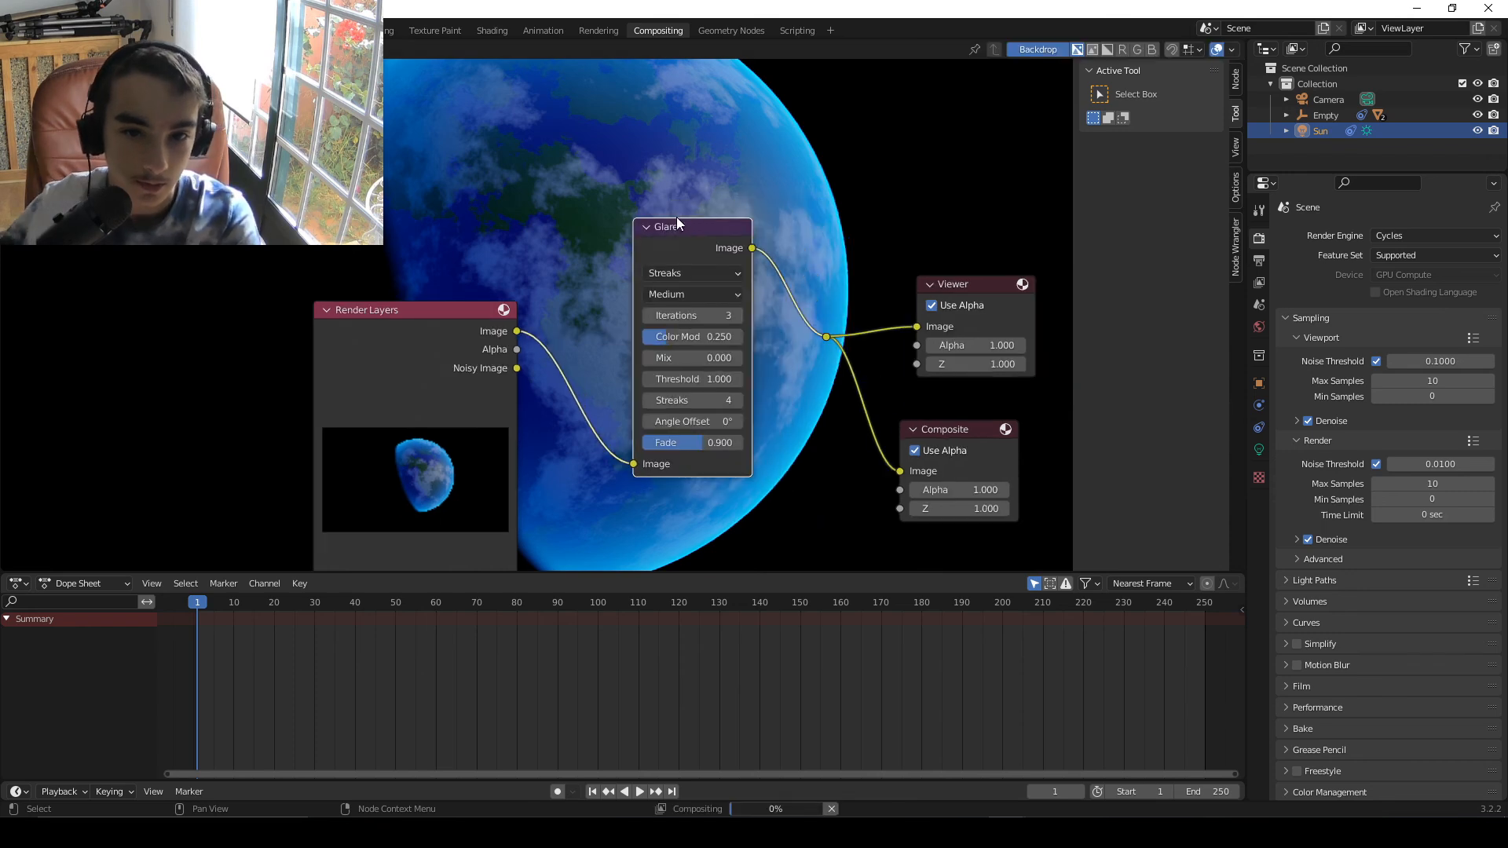
- Set the Glare node to Fog Glow with a threshold of 0 and a size of 9
left_click(681, 272)
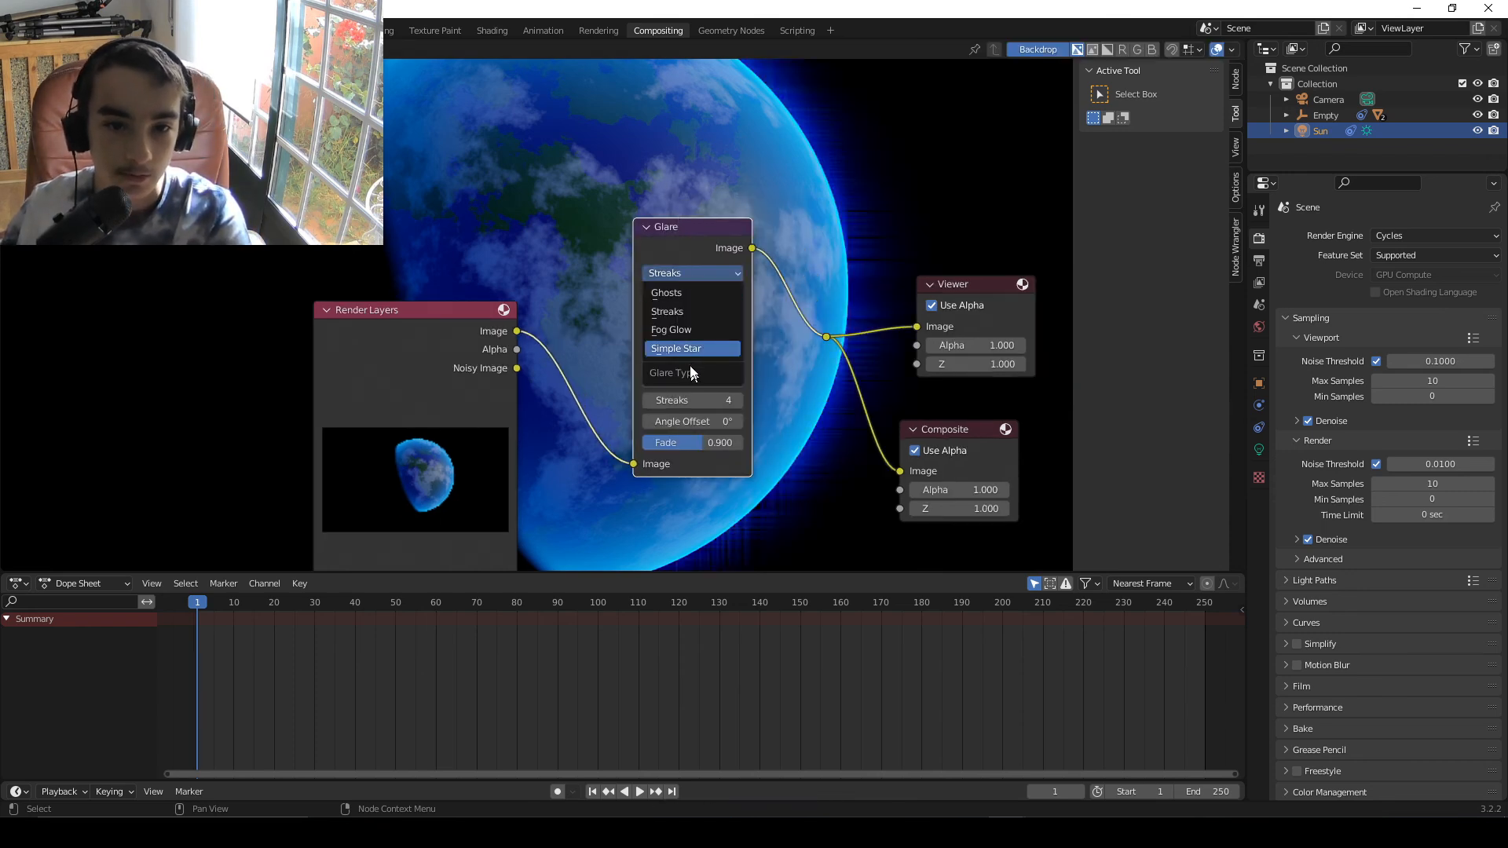
left_click(685, 328)
left_click(706, 331)
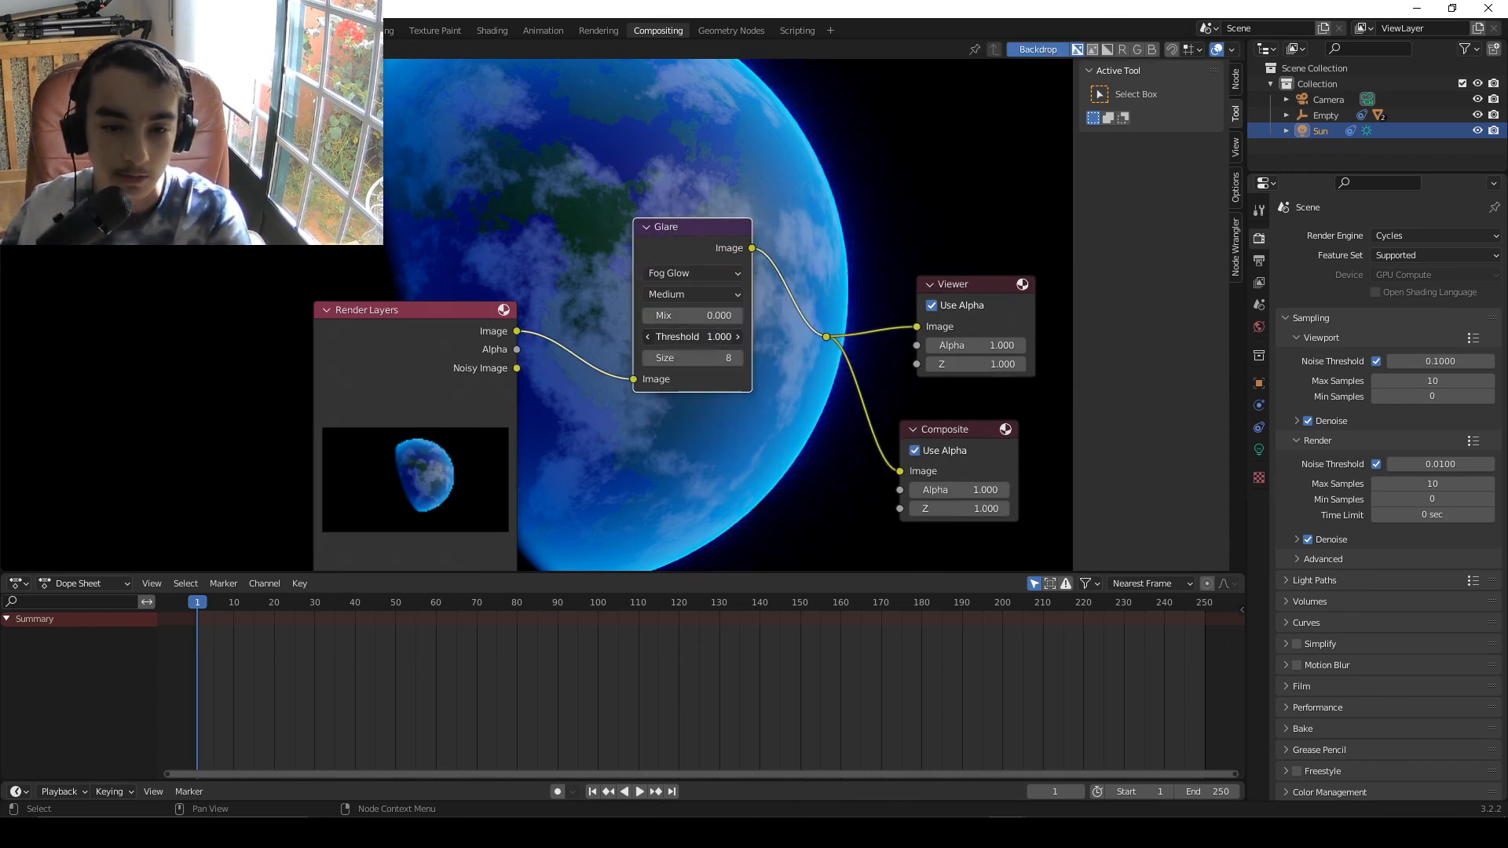
type("0")
key("Return")
scroll(714, 353, "up", 3)
middle_click_drag(727, 357, 487, 416)
left_click(560, 425)
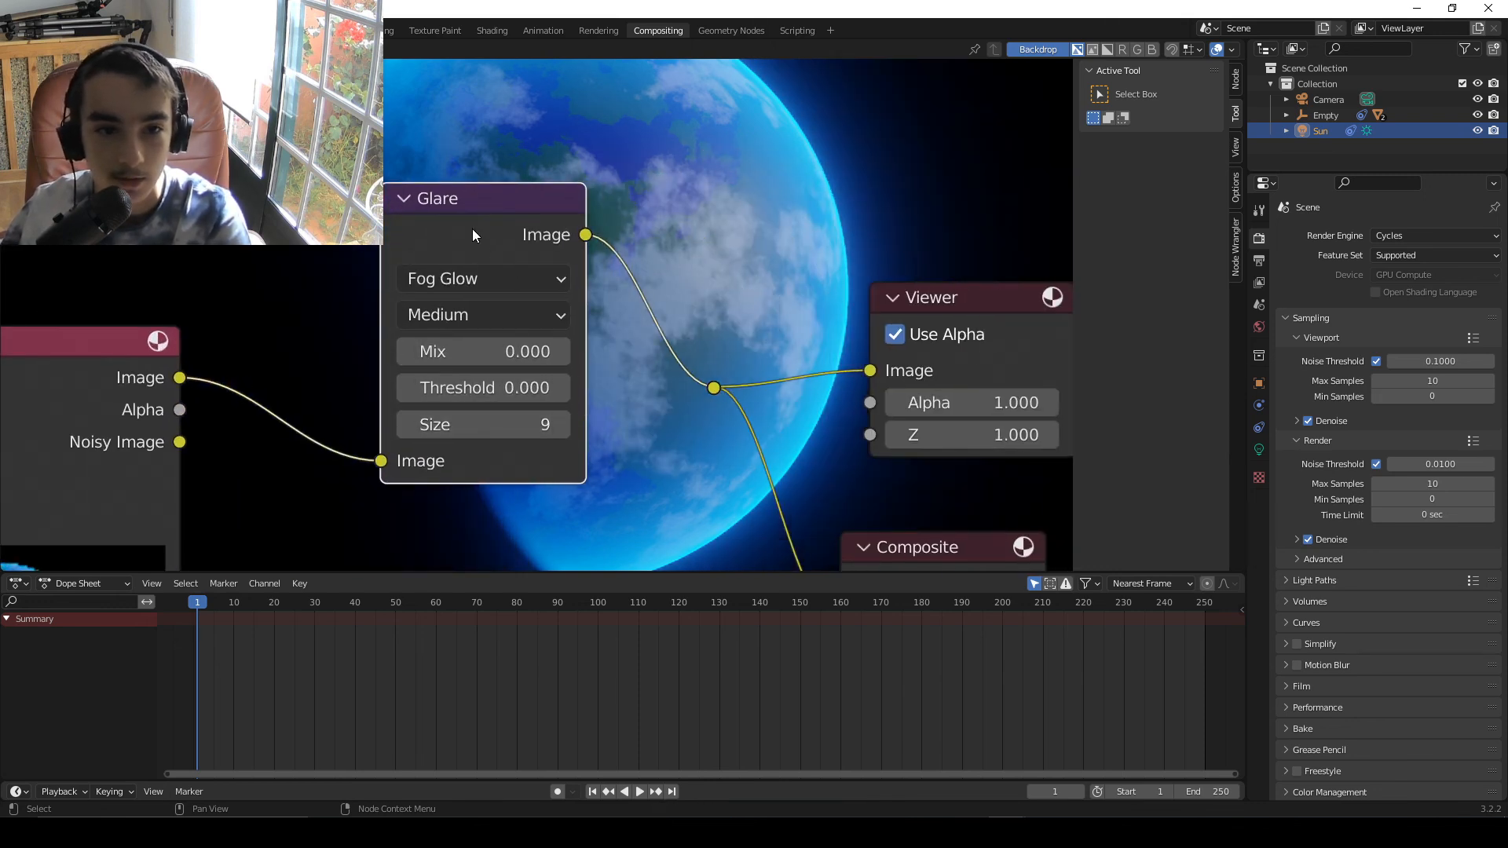
- Duplicate the Fog Glow node onto the link before the original, space the nodes out, and set both thresholds to 0.6
key("shift+d")
left_click(389, 320)
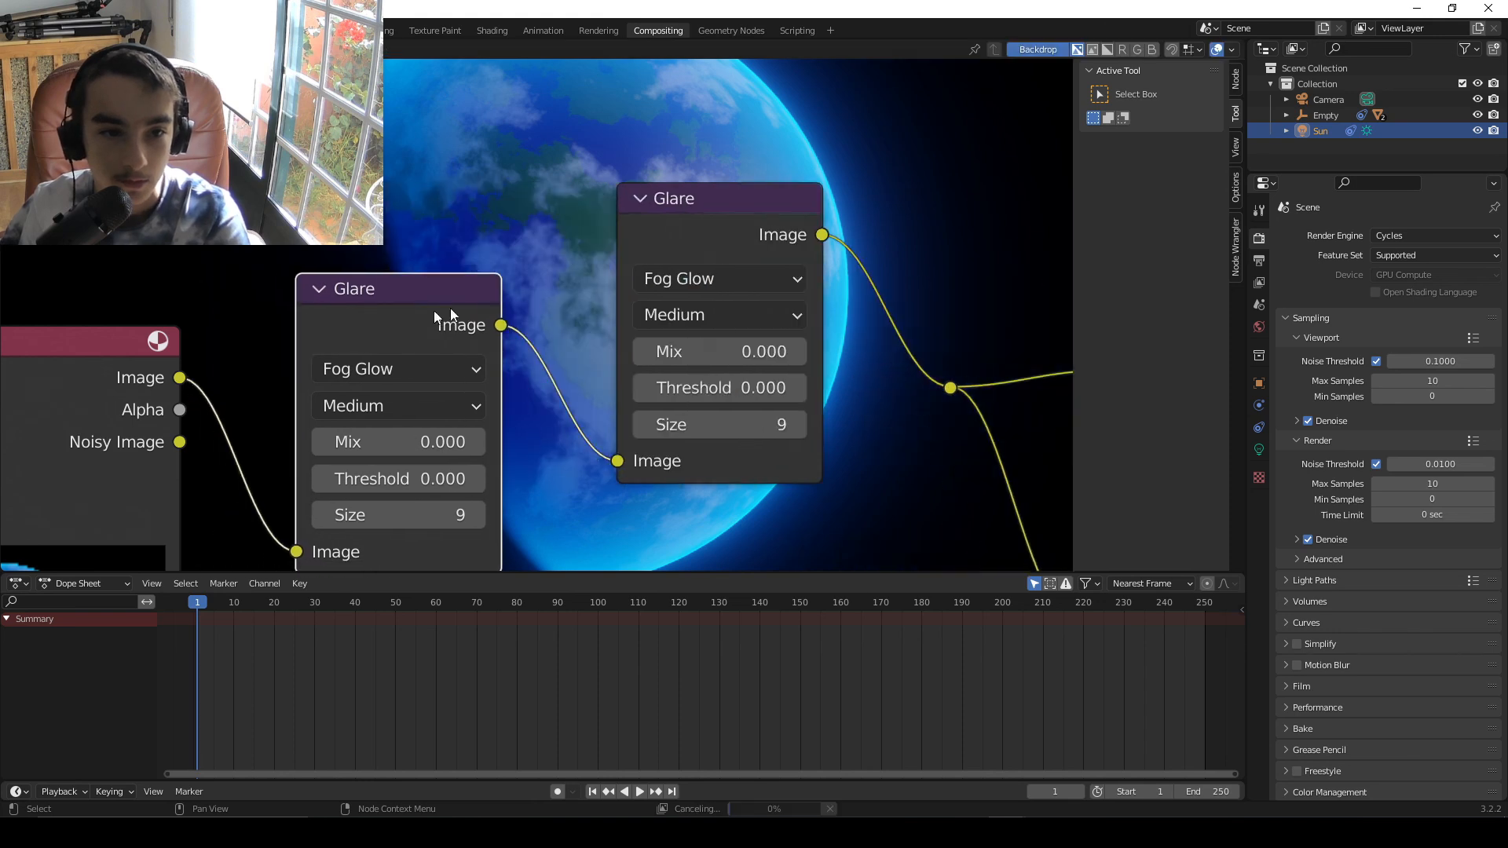
middle_click_drag(746, 235, 678, 260)
left_click_drag(681, 241, 618, 275)
left_click_drag(552, 459, 583, 440)
key("ctrl+c")
key("ctrl+v")
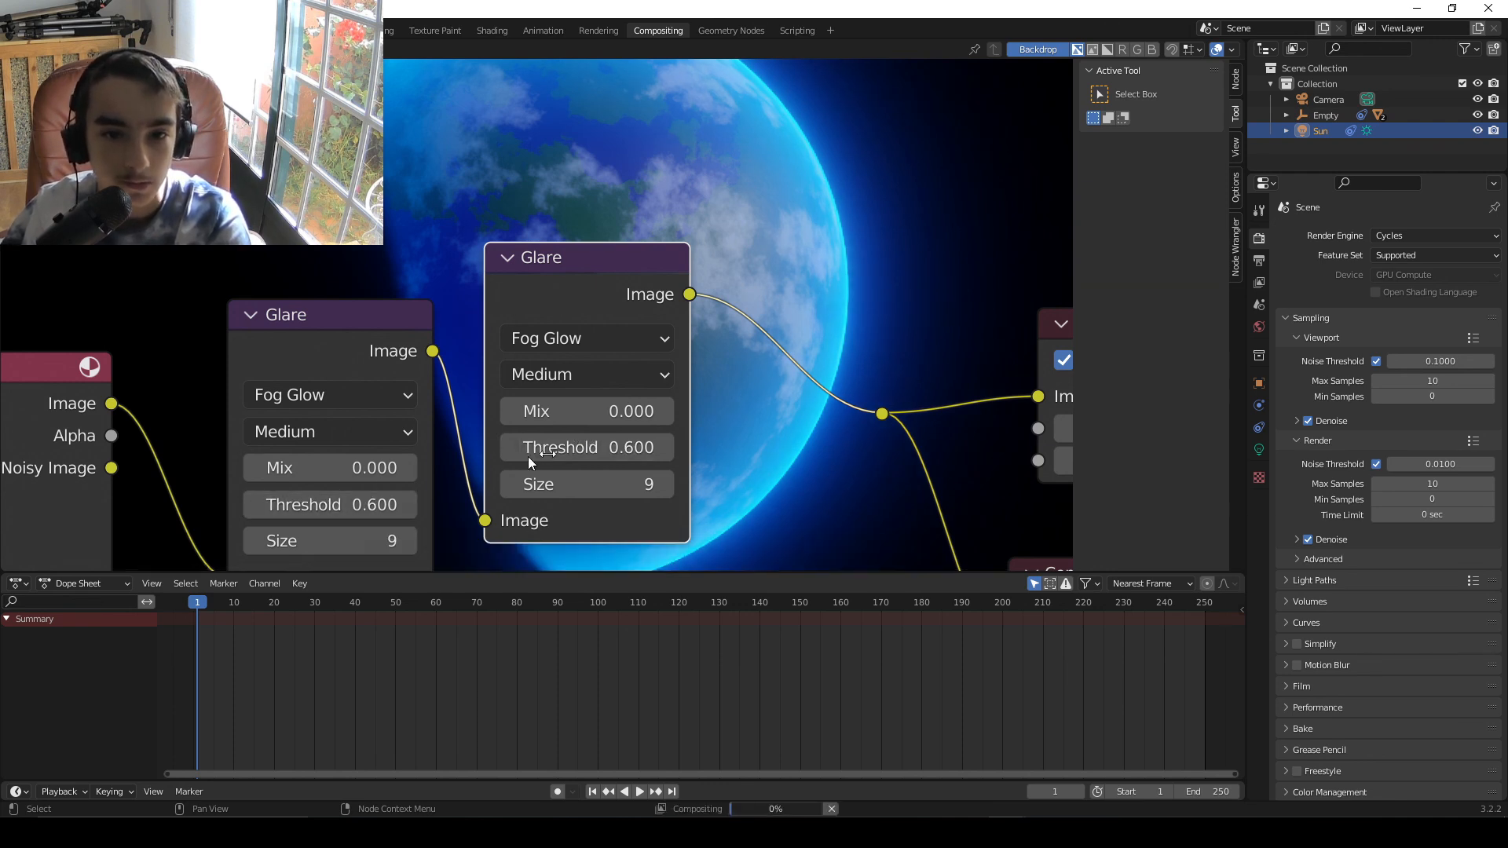
- Move the Glare, reroute, Viewer and Composite nodes lower together so they cover less of the planet backdrop
scroll(520, 260, "down", 4)
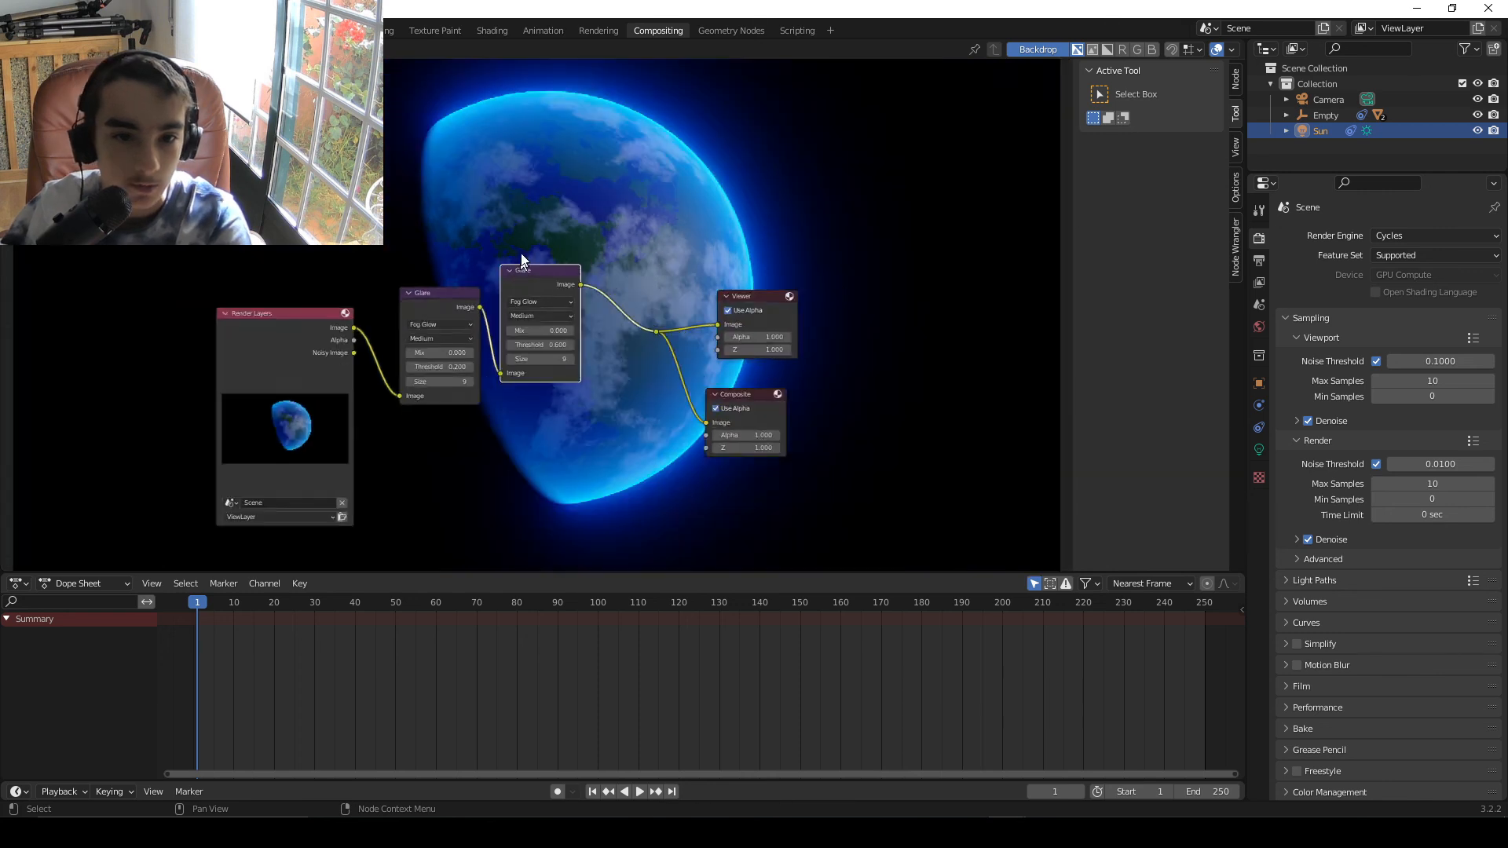
scroll(574, 232, "up", 2)
middle_click_drag(526, 256, 509, 222)
left_click_drag(317, 228, 822, 413)
left_click_drag(952, 146, 370, 446)
key("g")
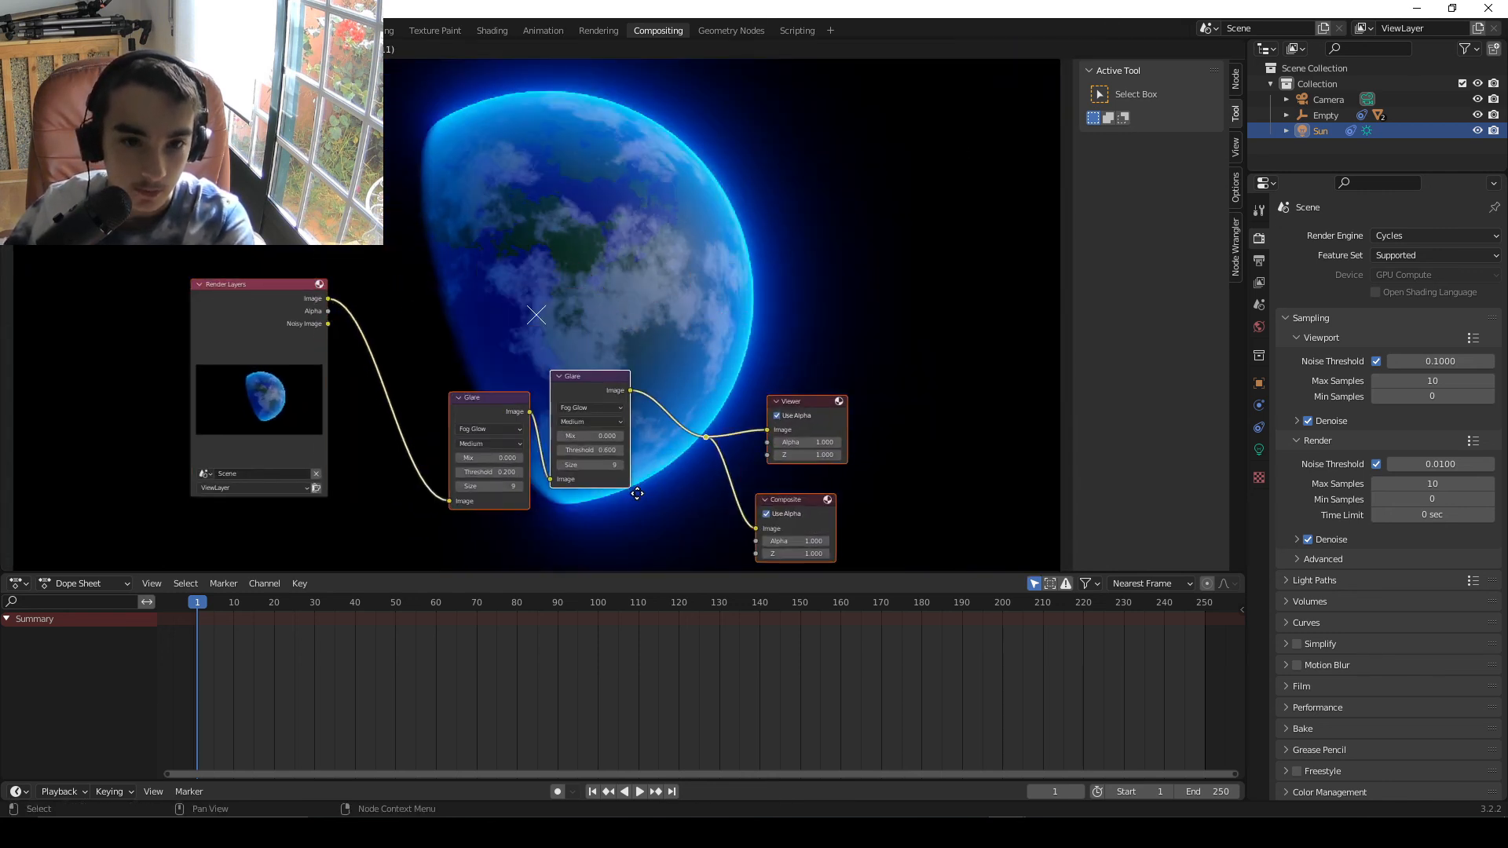
left_click(631, 481)
- Set the threshold of the first Glare node after Render Layers to 0.4
scroll(628, 479, "up", 4)
middle_click_drag(597, 472, 699, 344)
scroll(699, 344, "down", 1)
scroll(697, 346, "up", 7)
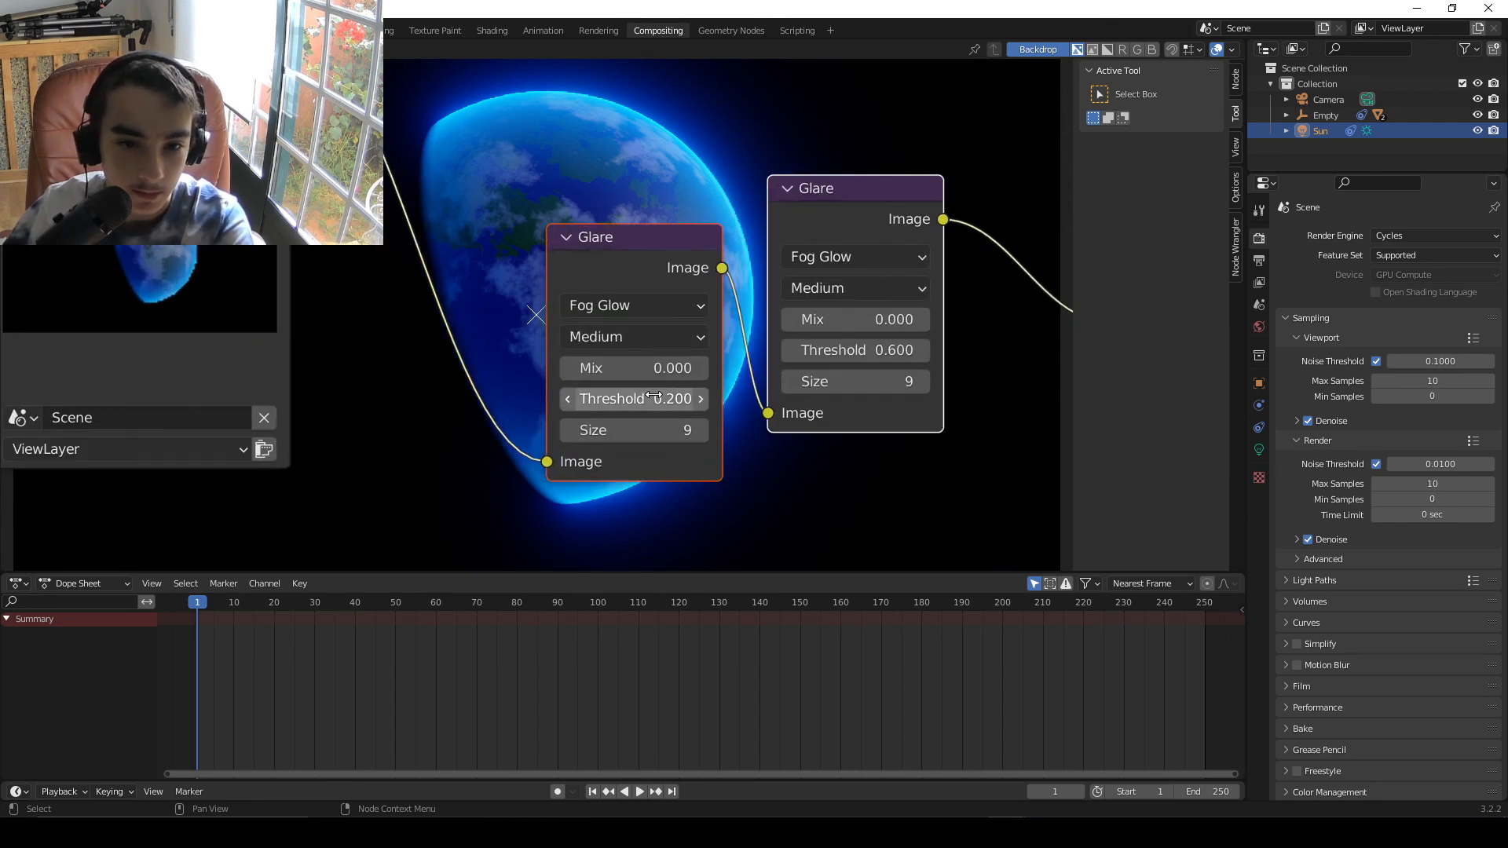
left_click_drag(640, 400, 643, 400)
middle_click_drag(636, 186, 568, 216)
scroll(568, 198, "down", 2)
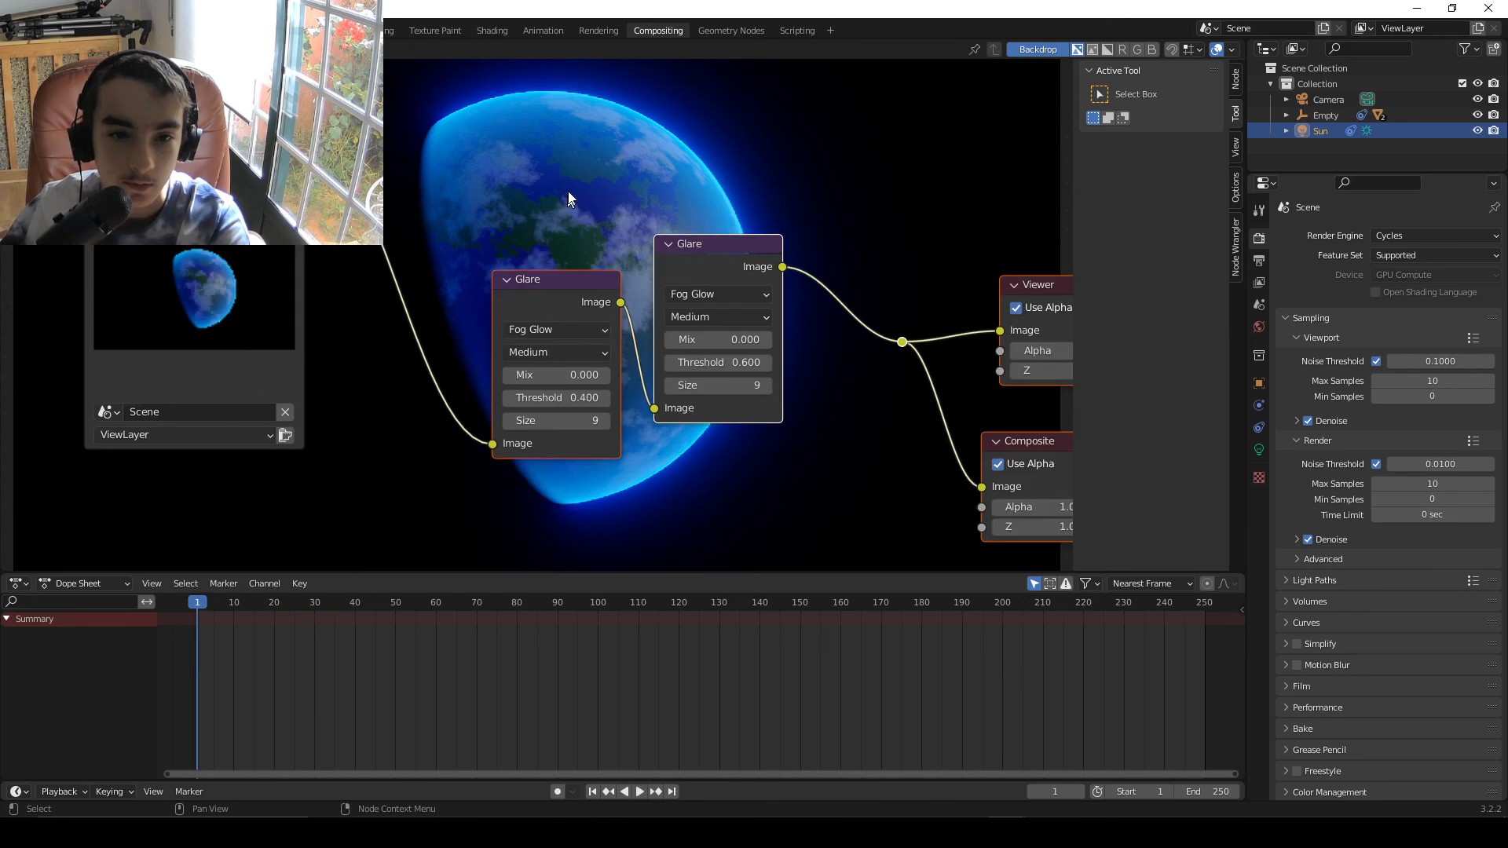
- Display the Viewer Node image in the Rendering workspace and examine the planet's glow up close
left_click(598, 31)
left_click(532, 50)
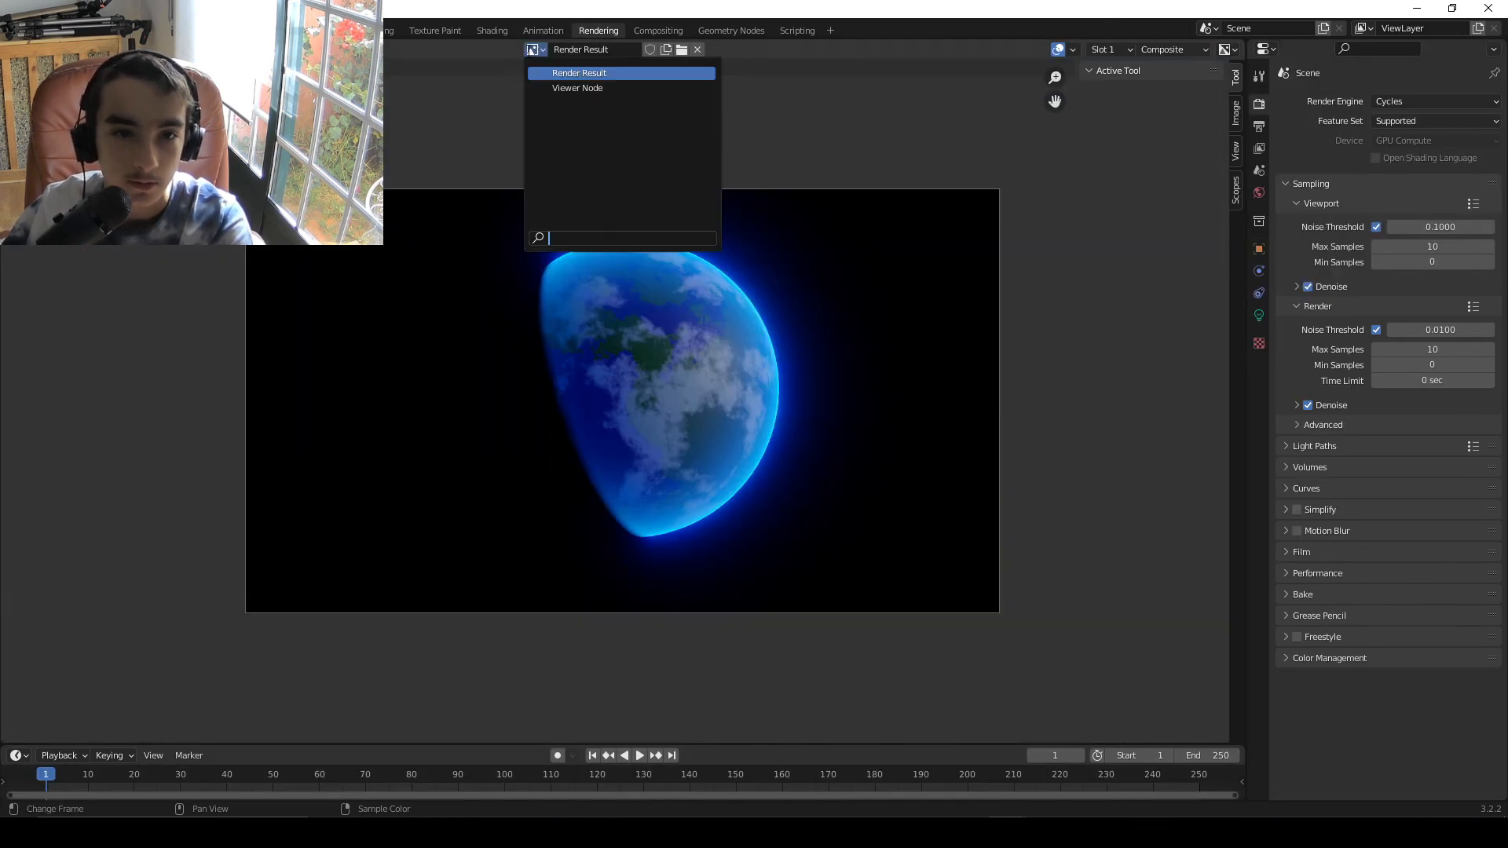
left_click(577, 88)
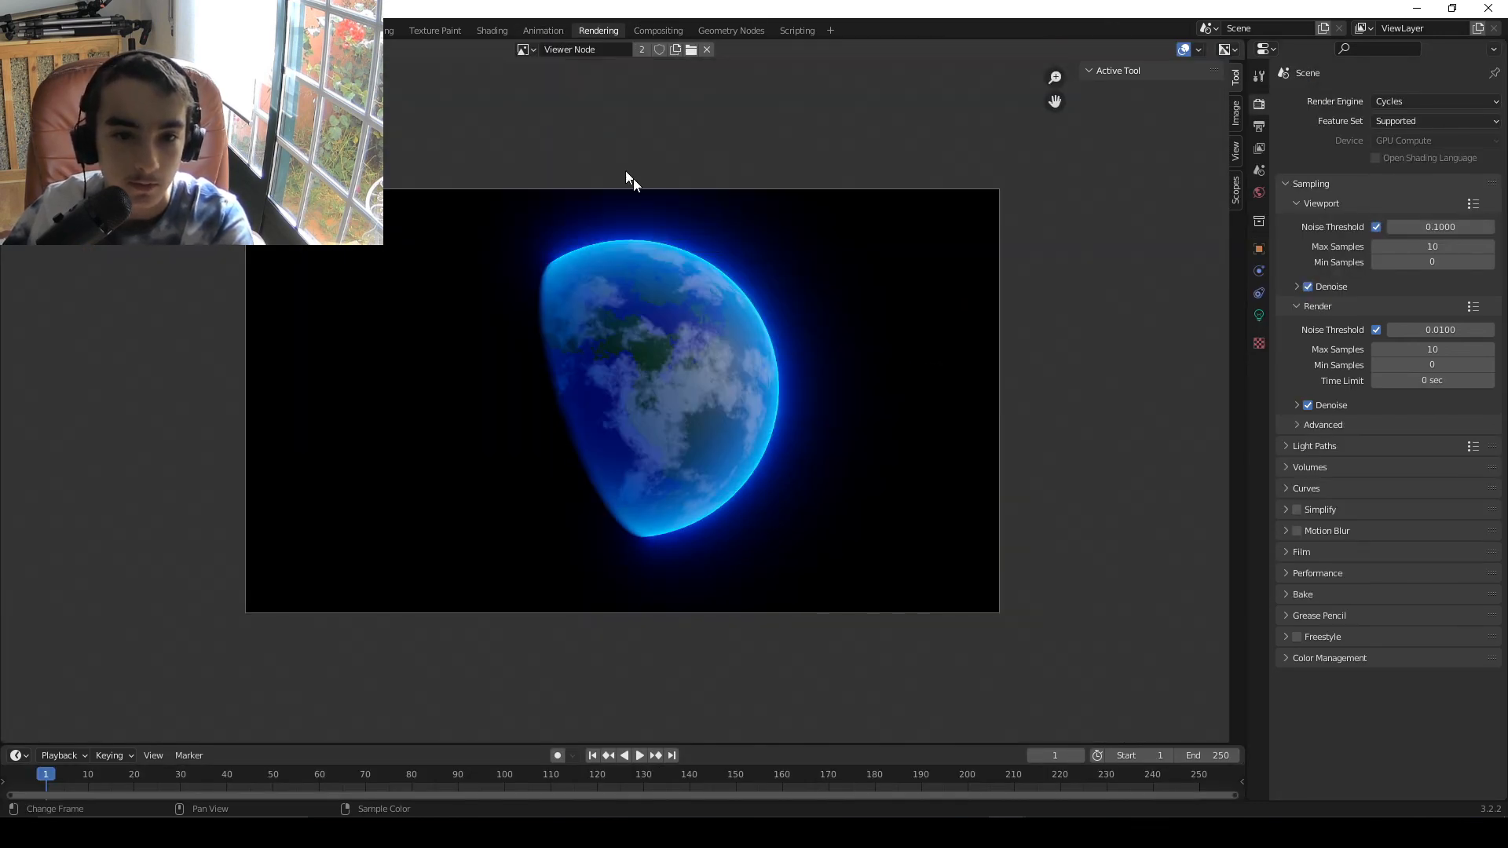
scroll(761, 297, "up", 3)
scroll(792, 259, "down", 1)
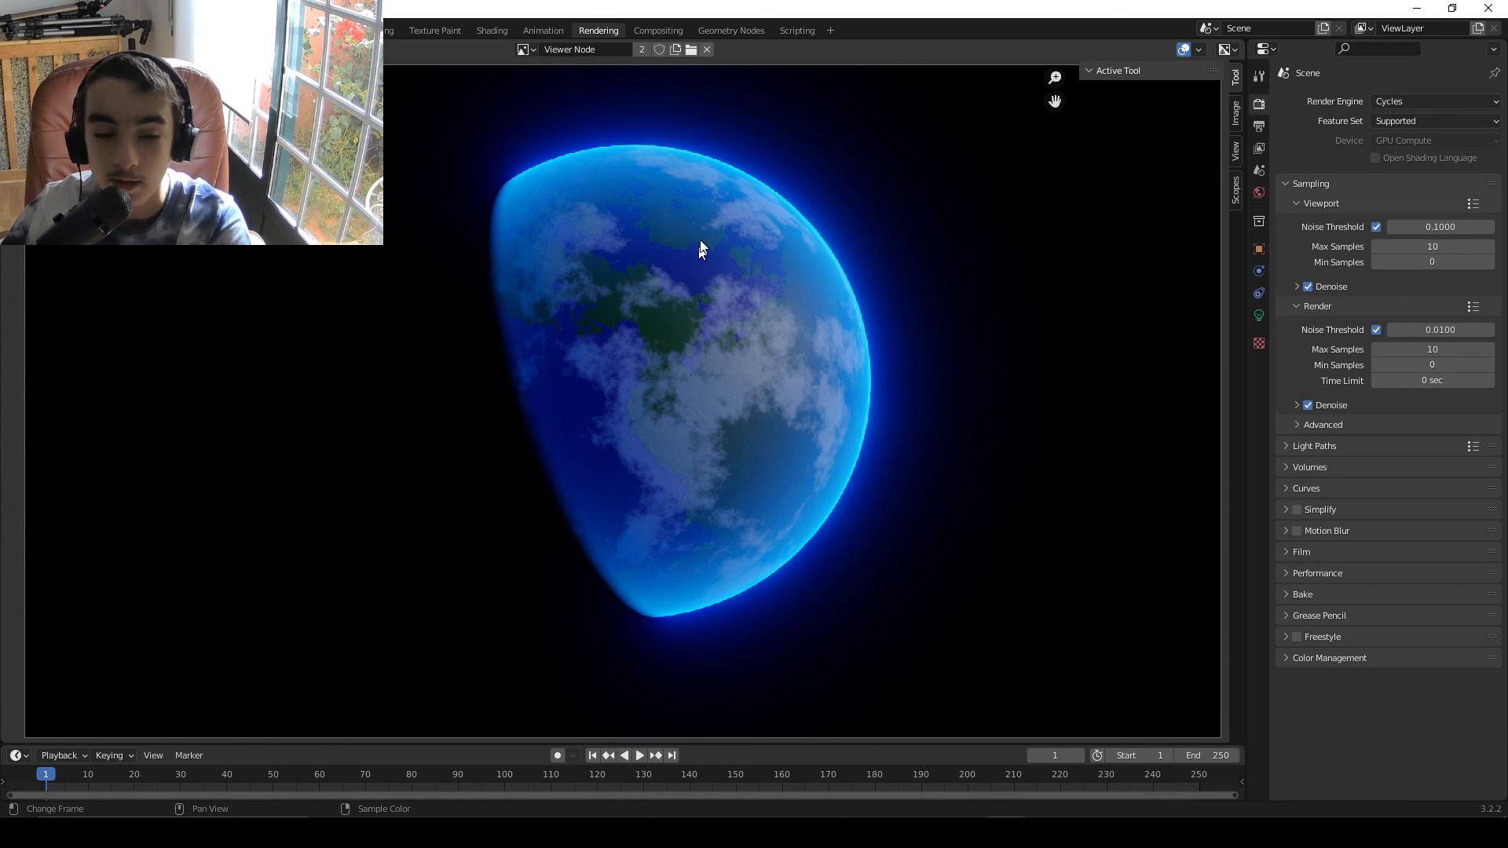